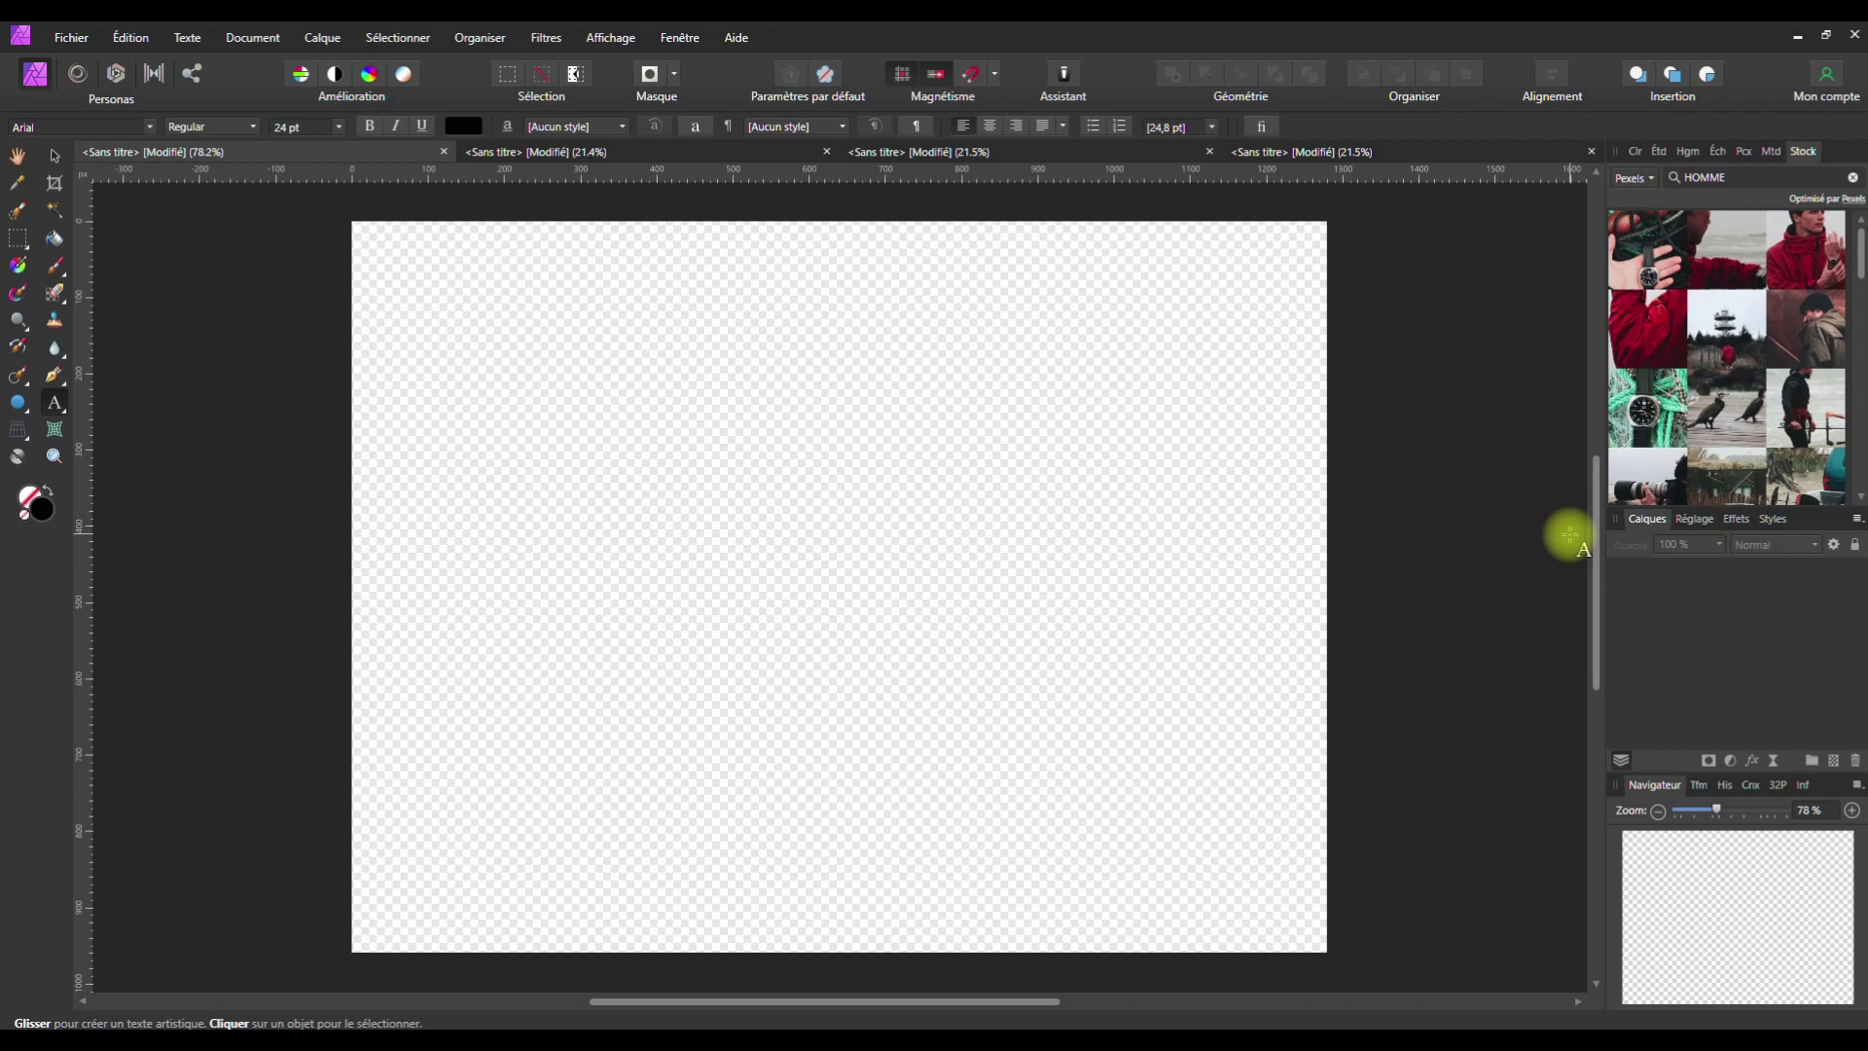
Start downloading 35 Rainbow Overlays by Paper Farms from the account's purchases, then recheck the purchases list and close it
left_click(55, 159)
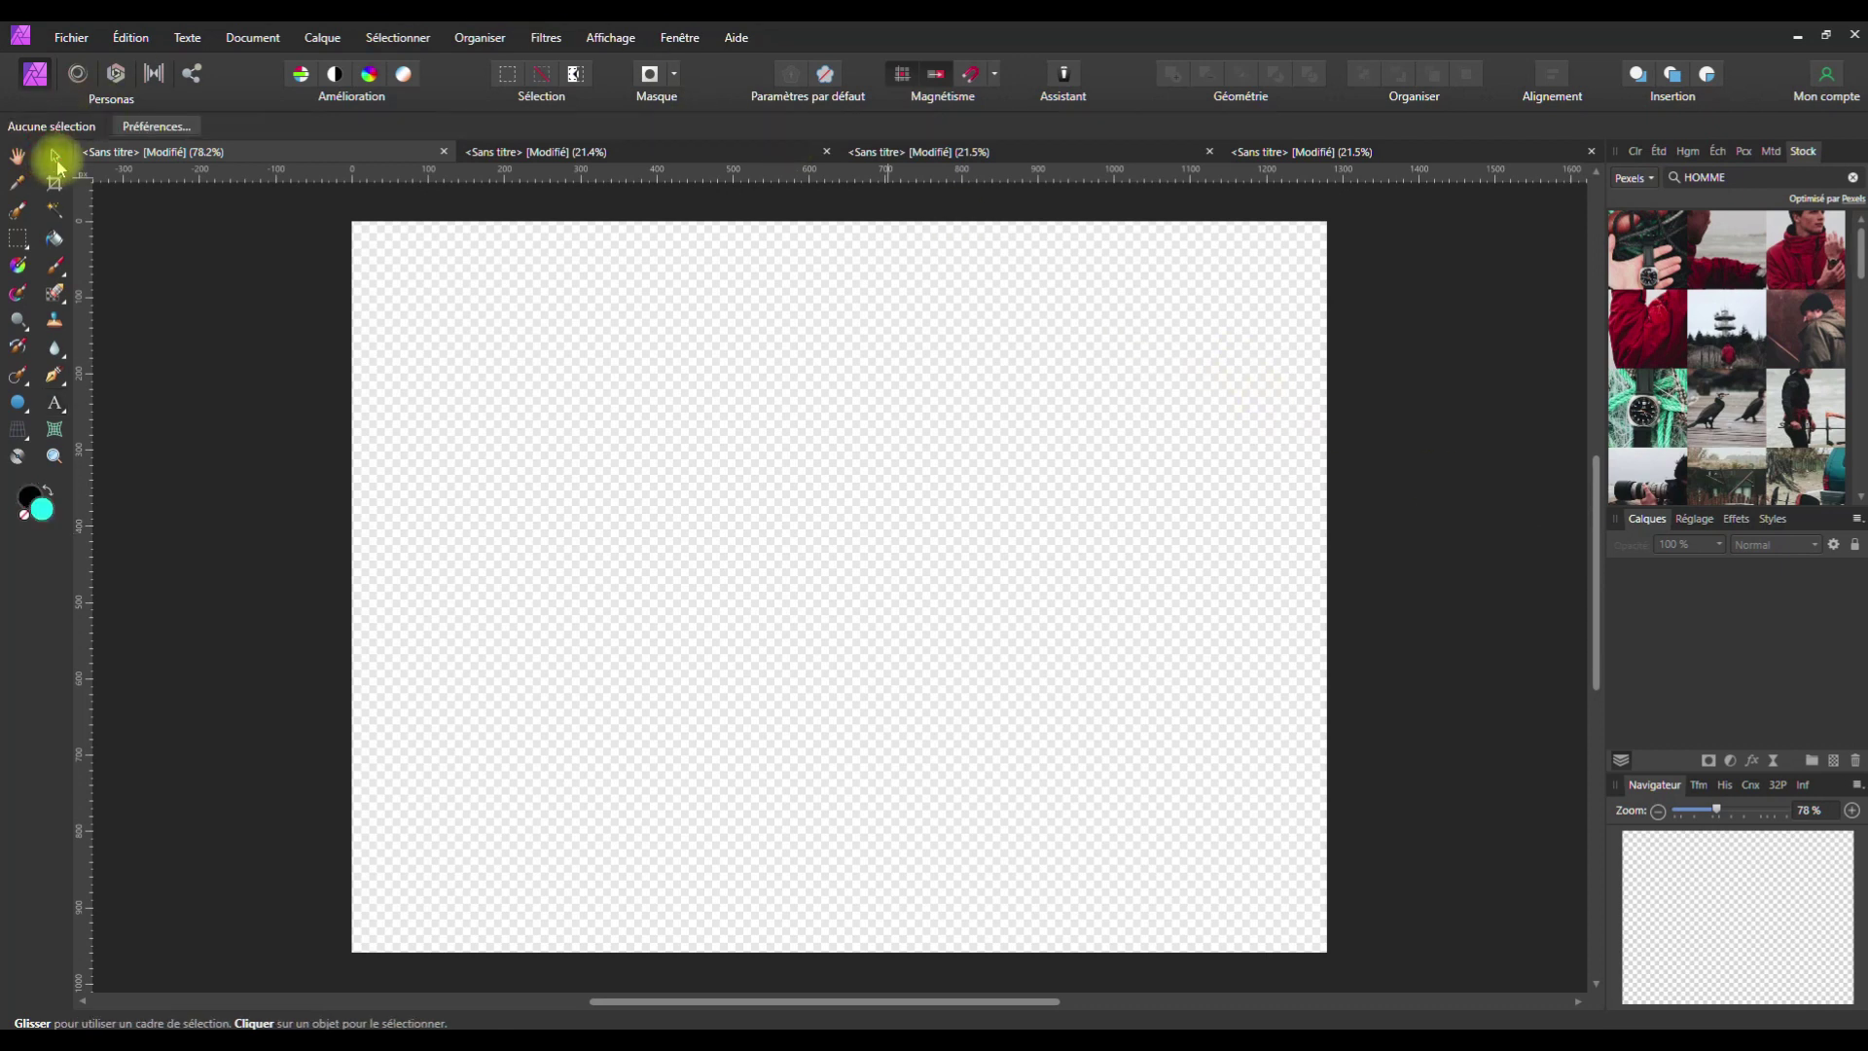
left_click(1826, 86)
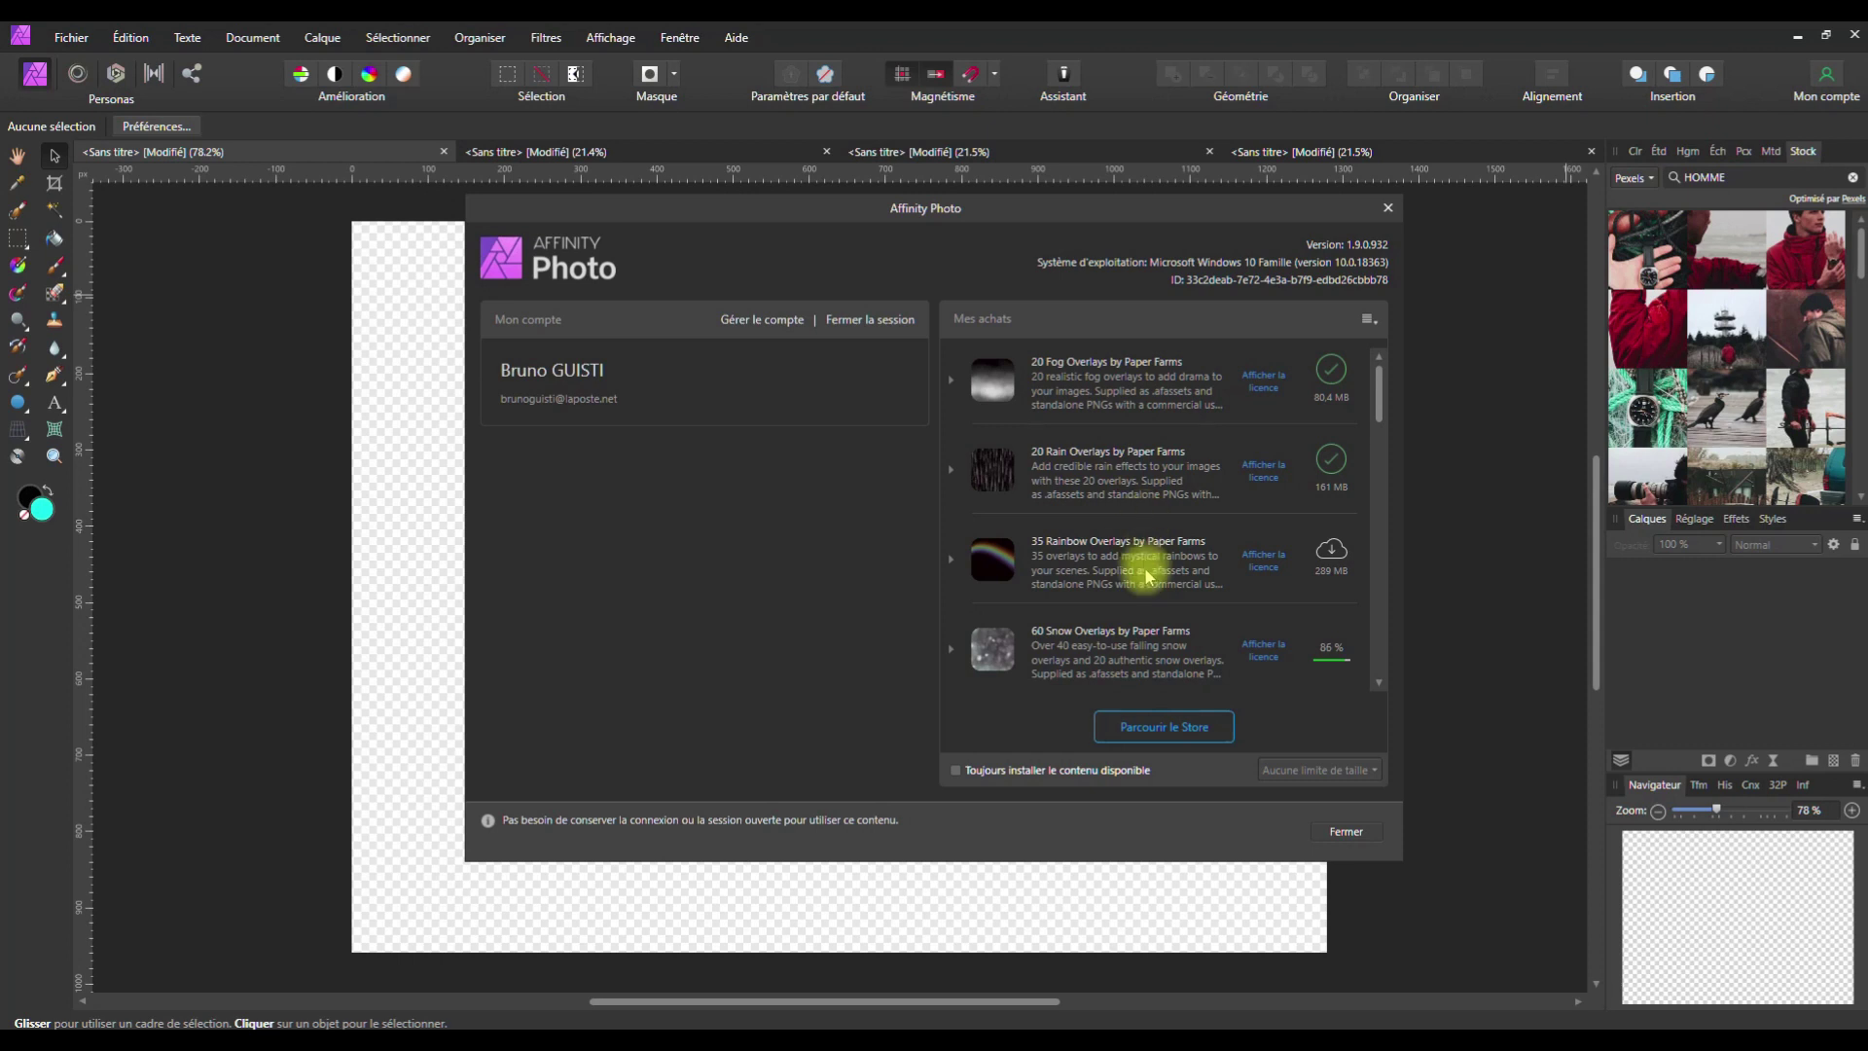
scroll(1114, 613, "down", 3)
scroll(1111, 608, "up", 3)
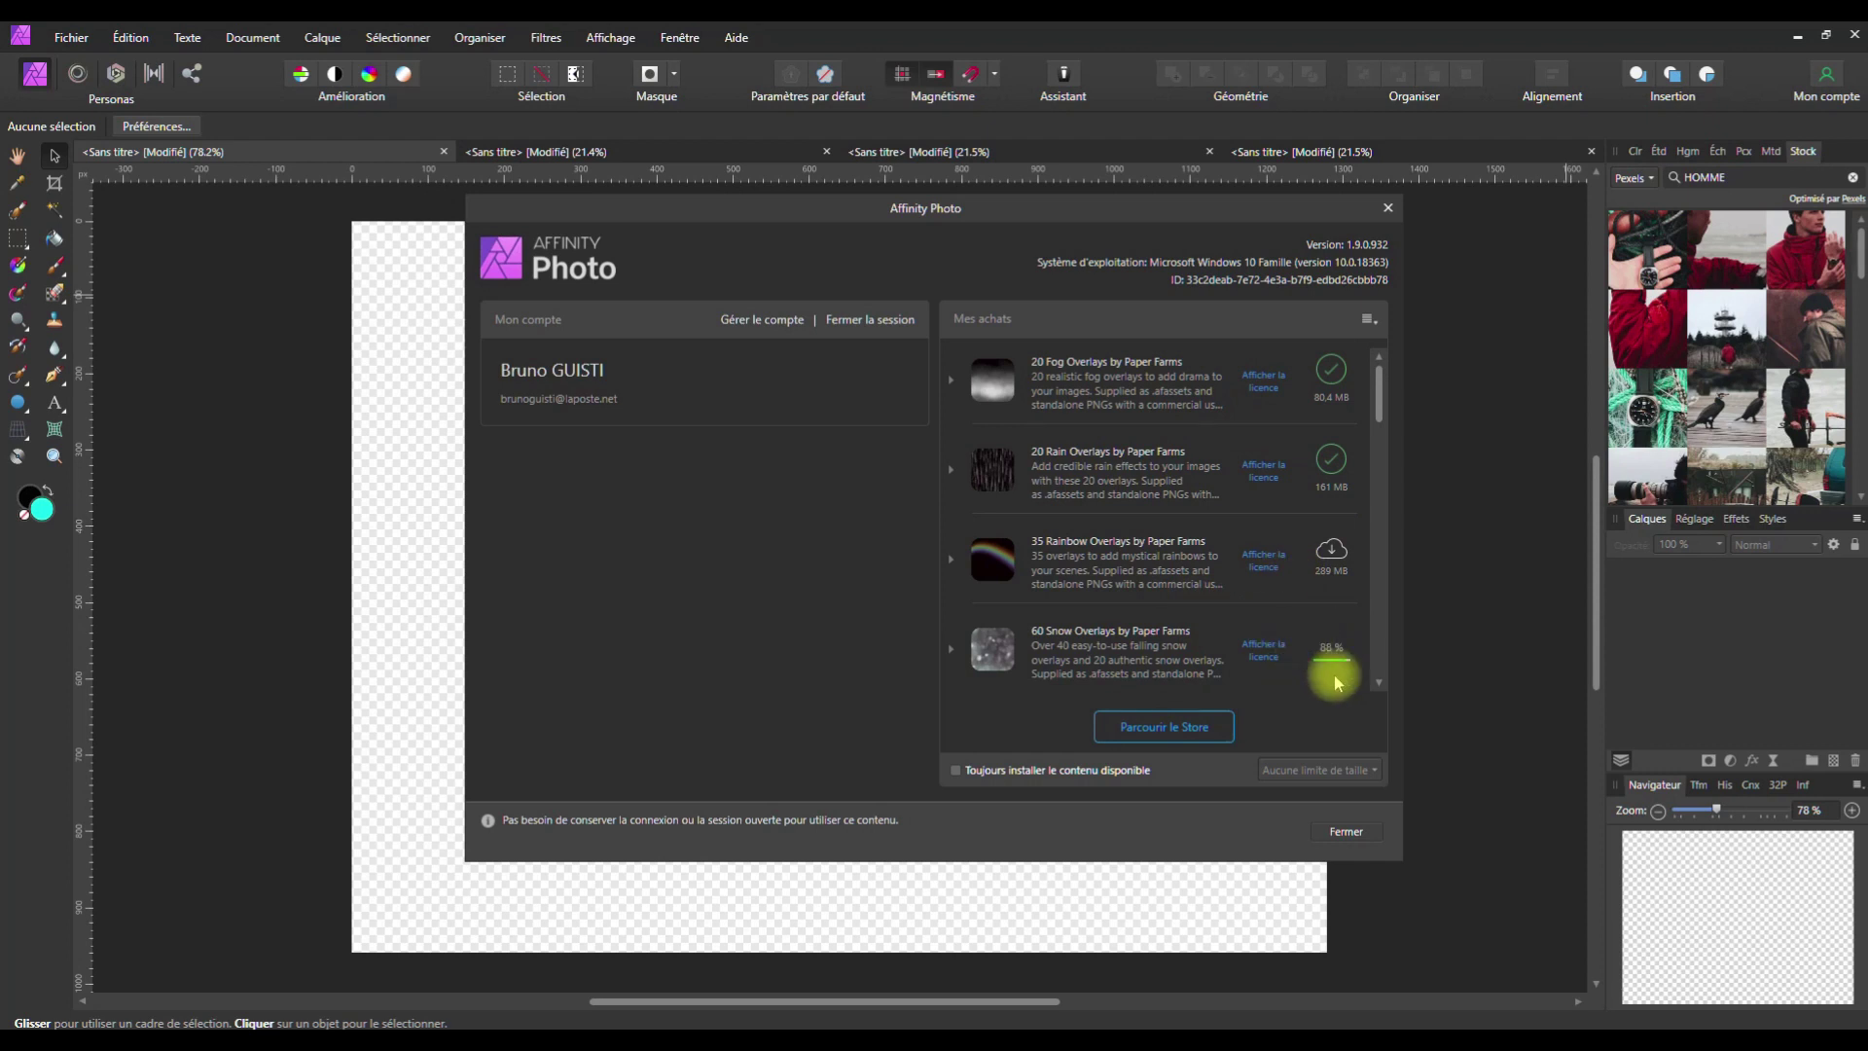
left_click(1331, 552)
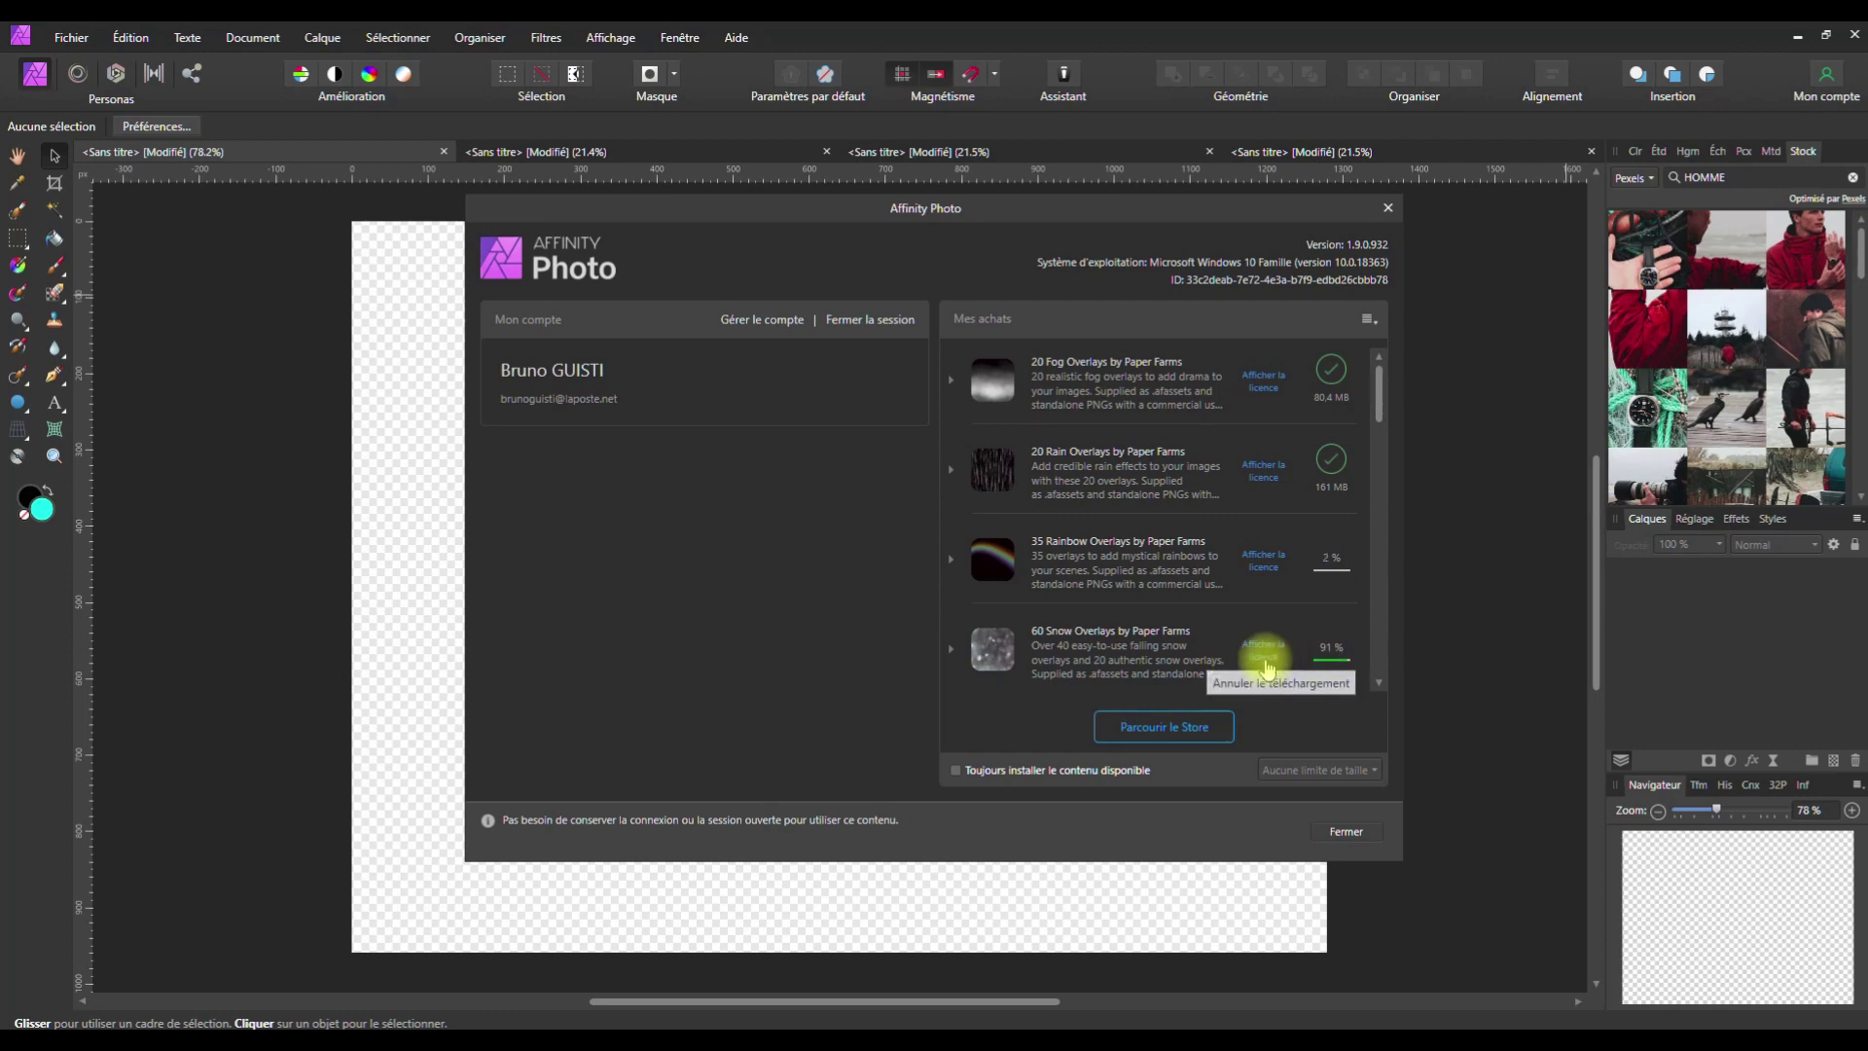
left_click(1343, 832)
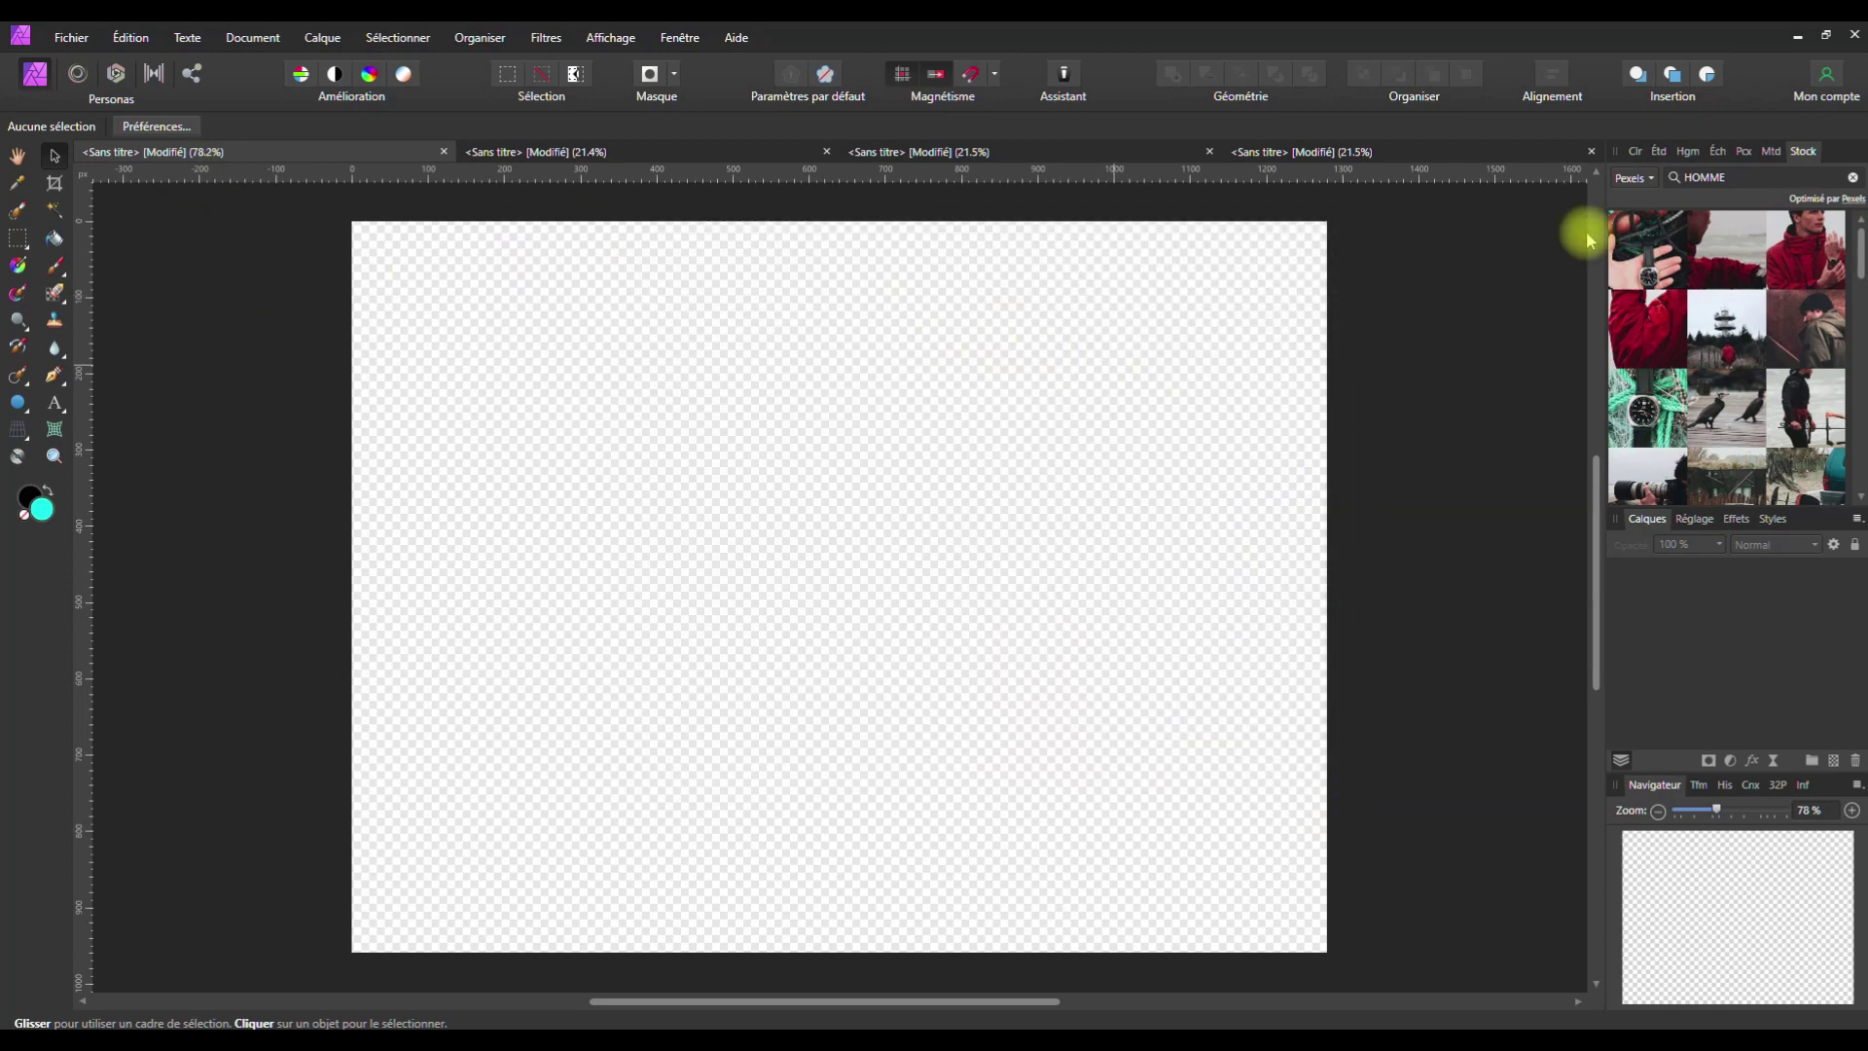
left_click(1826, 73)
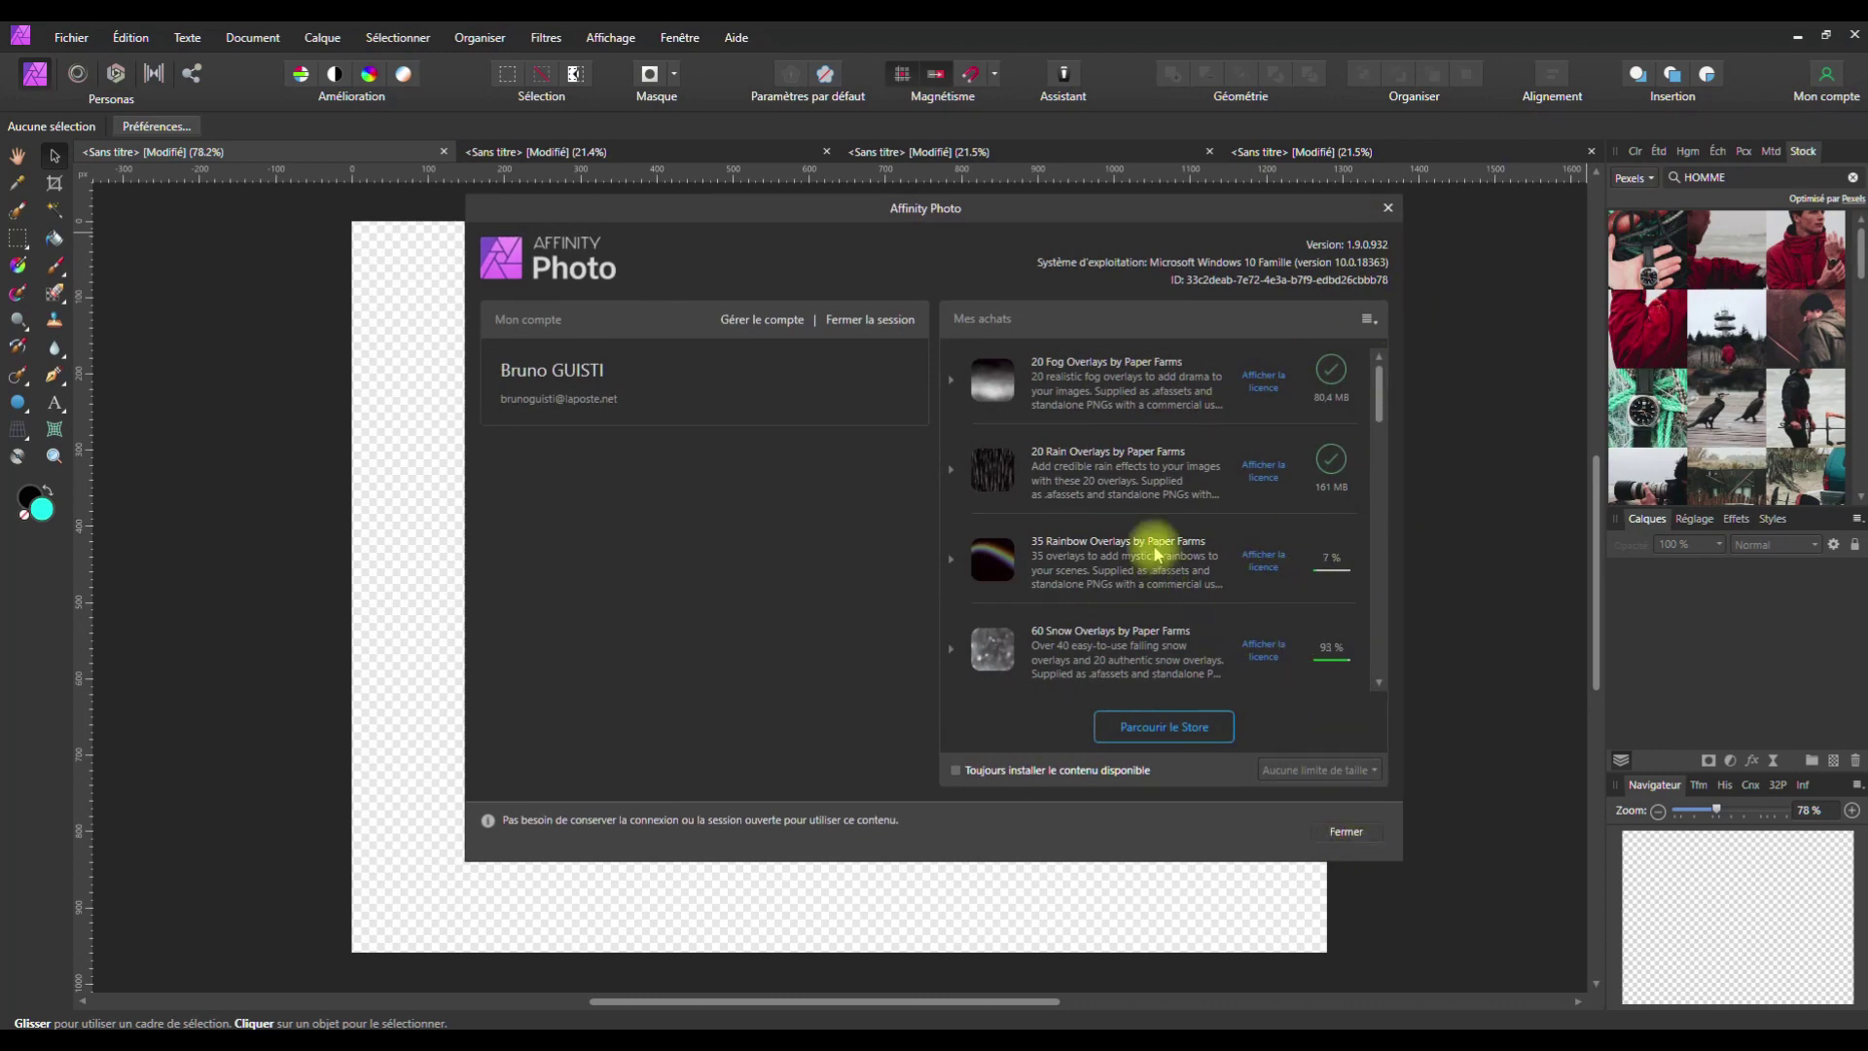
left_click(1343, 826)
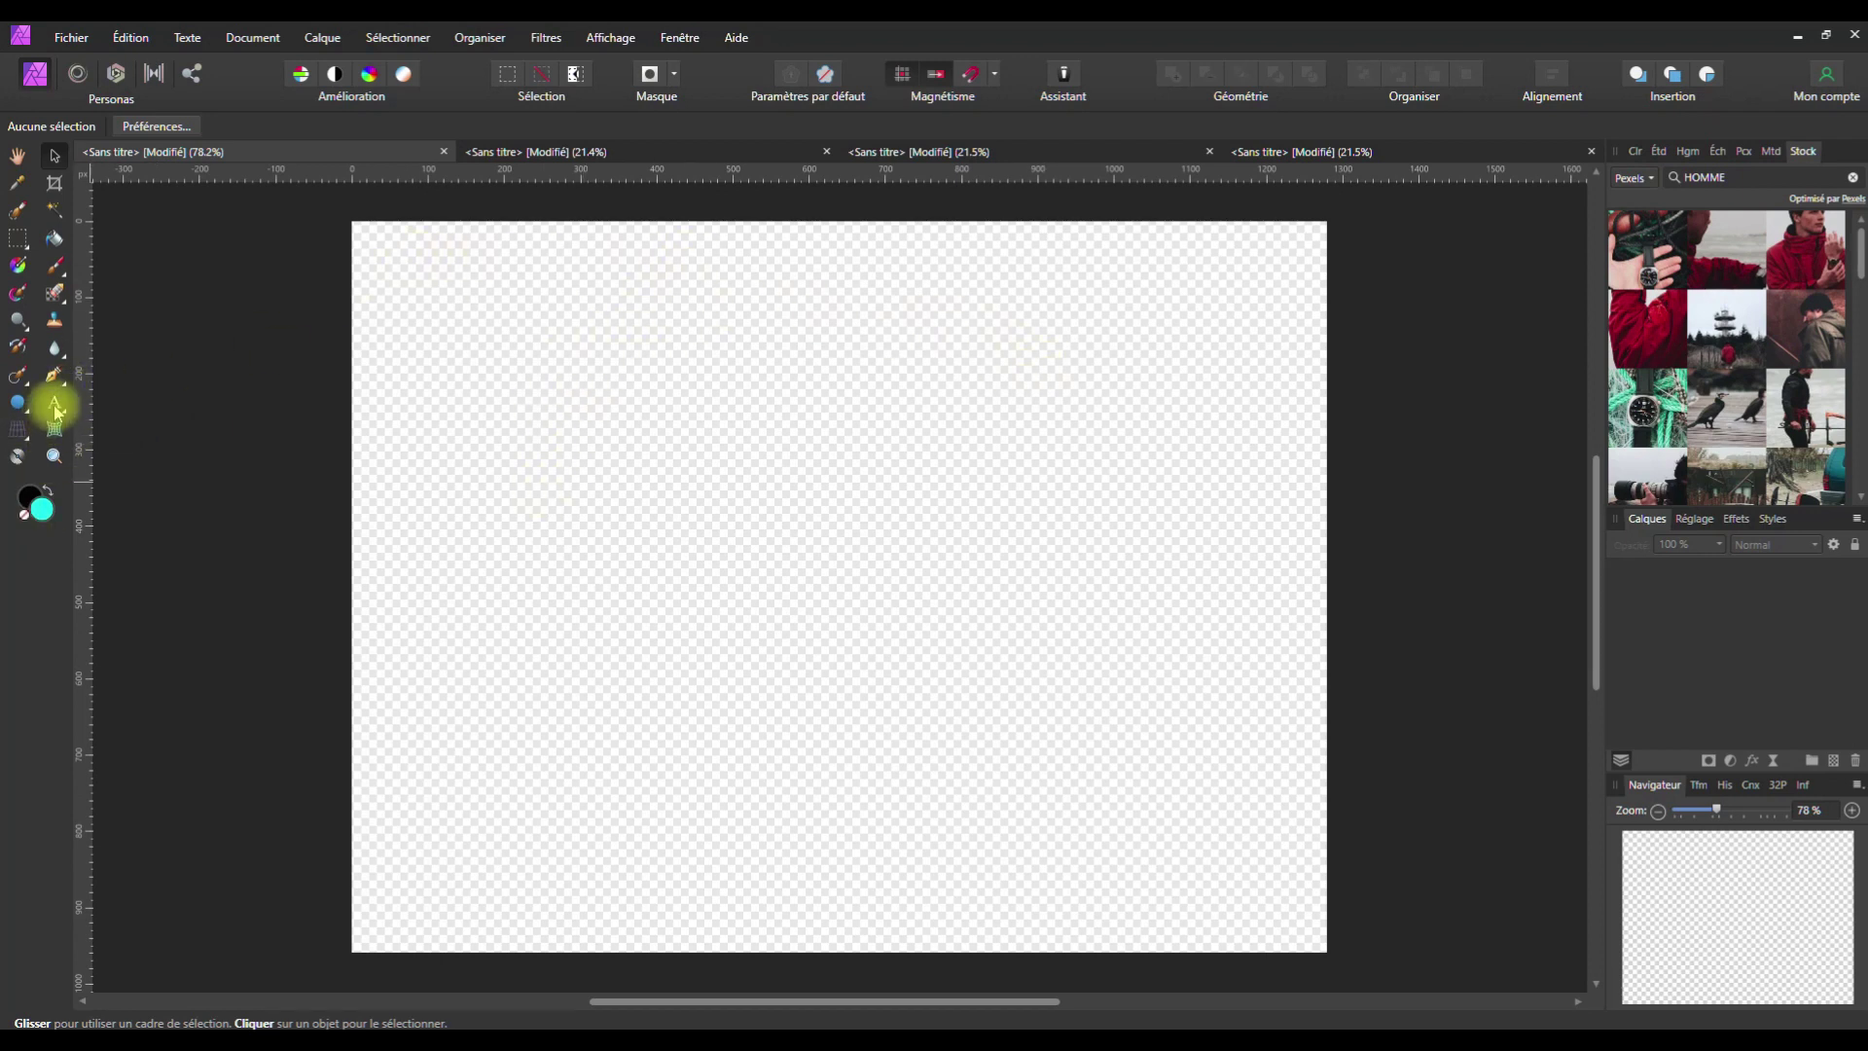
Draw a cyan circle about 520 px in diameter with the Ellipse tool, undoing any stray ellipse
left_click(17, 402)
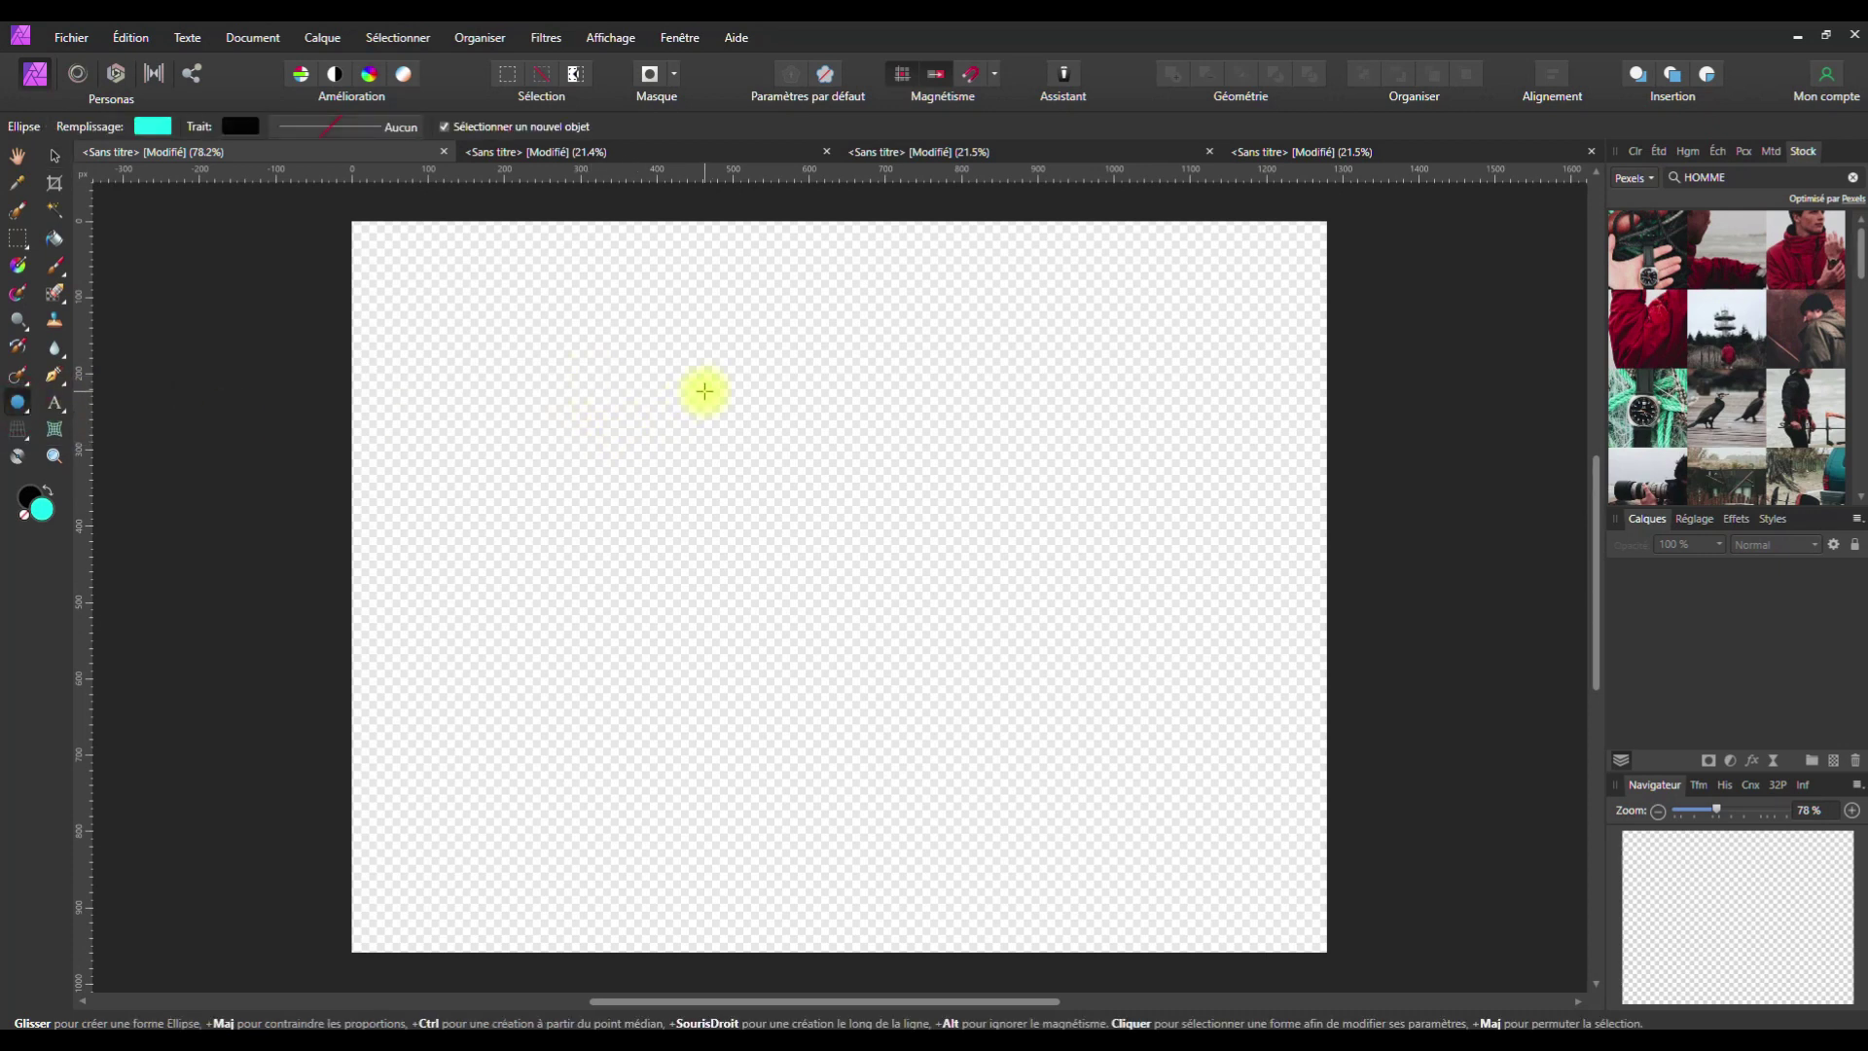
left_click_drag(679, 363, 1007, 694)
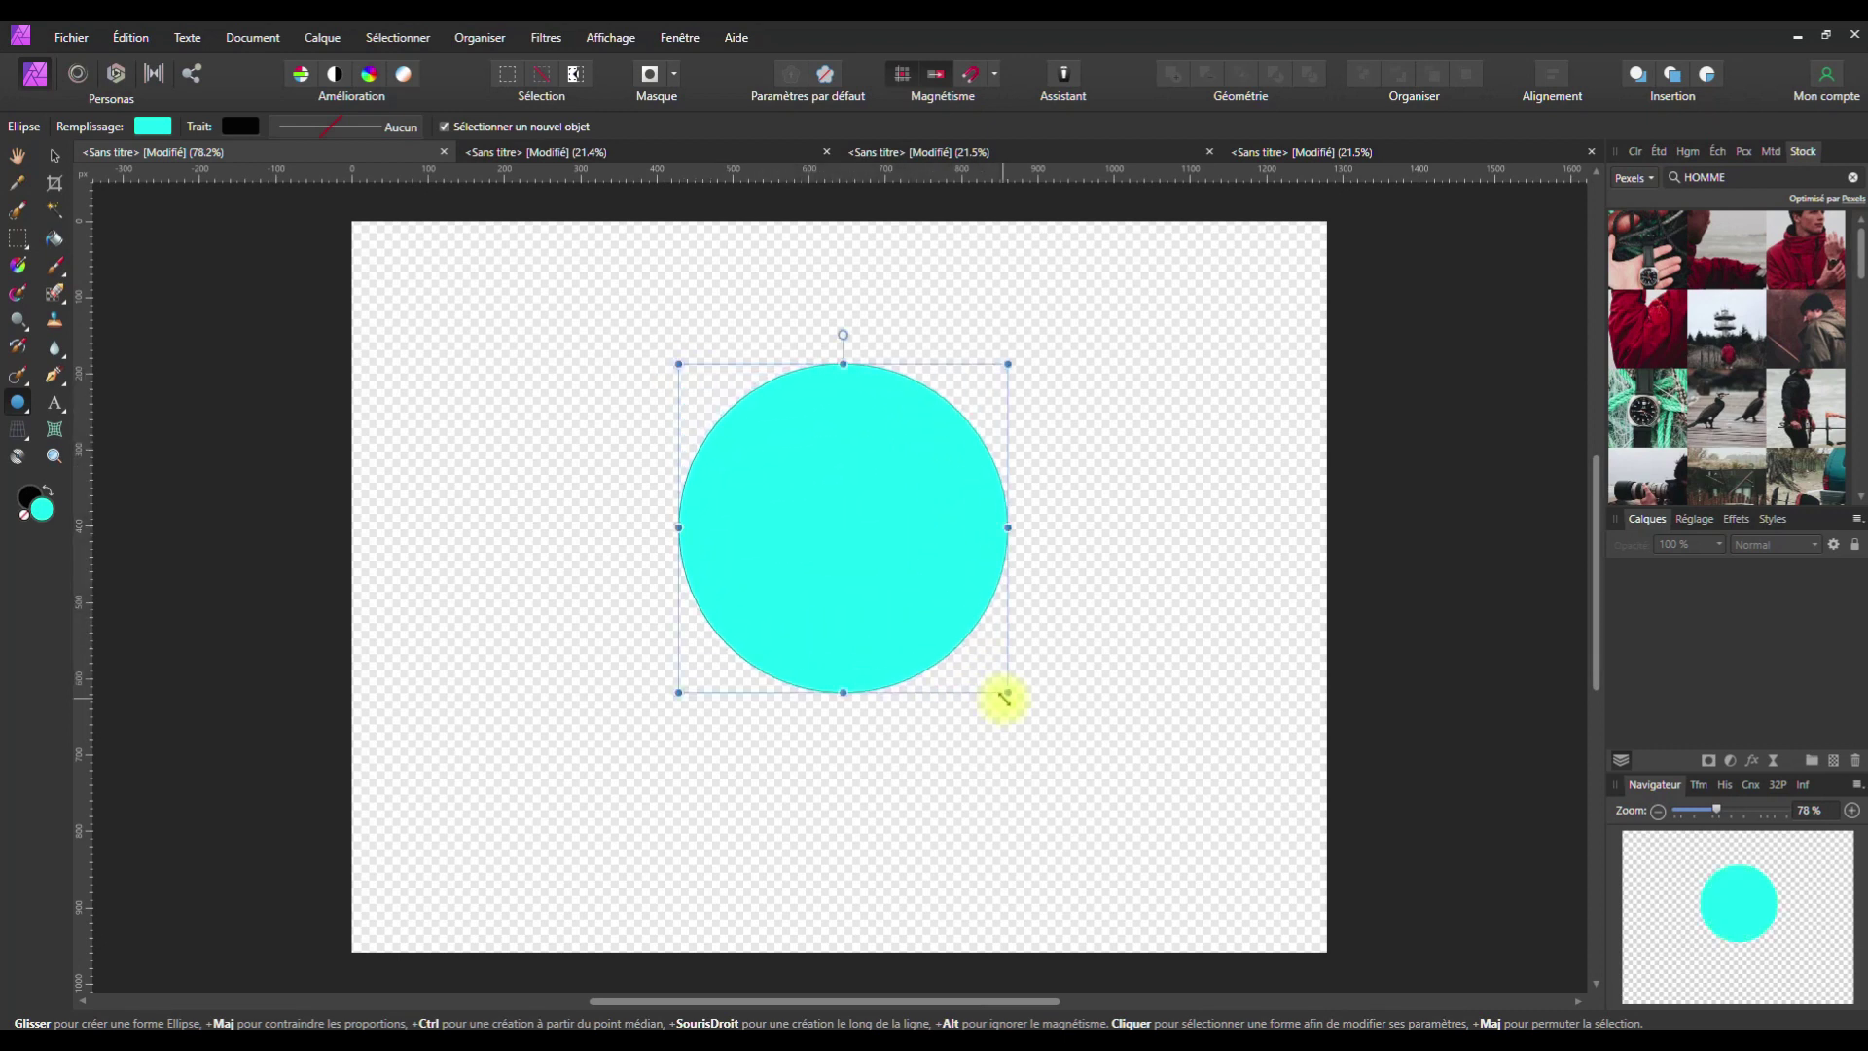
left_click_drag(405, 390, 448, 523)
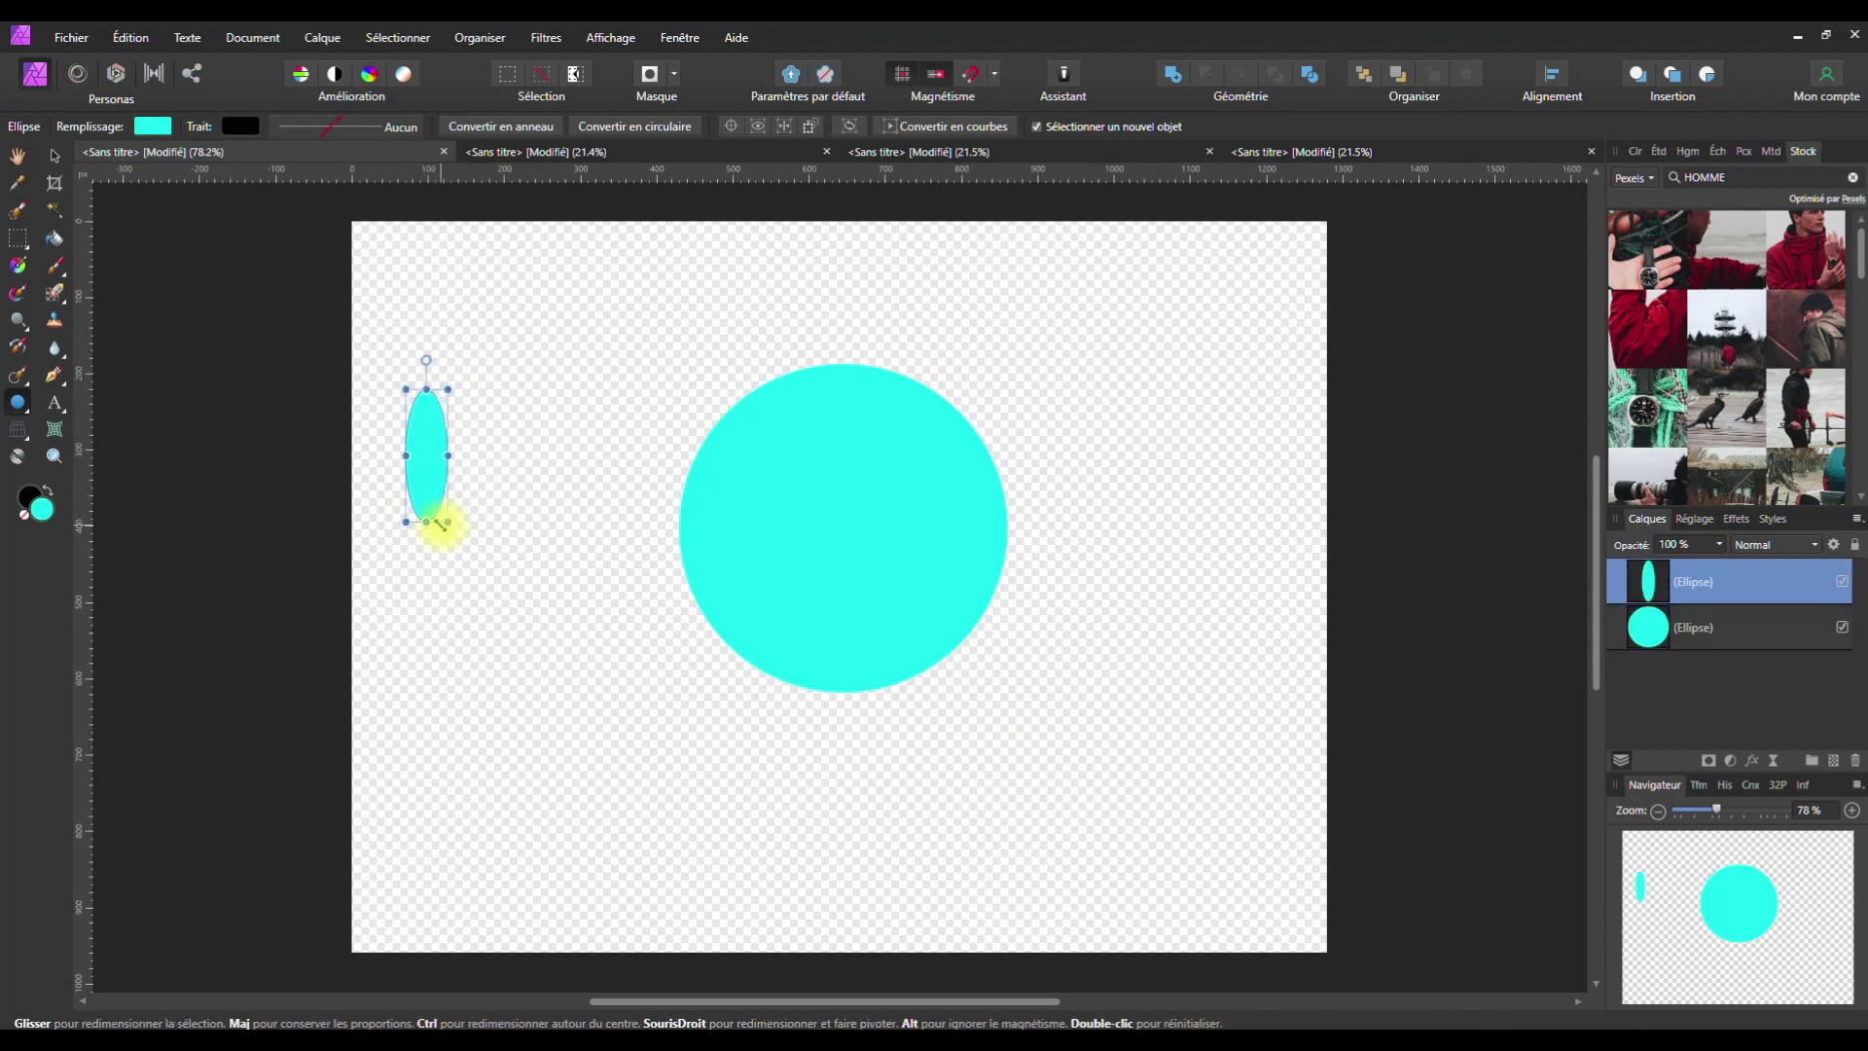
key("ctrl+z")
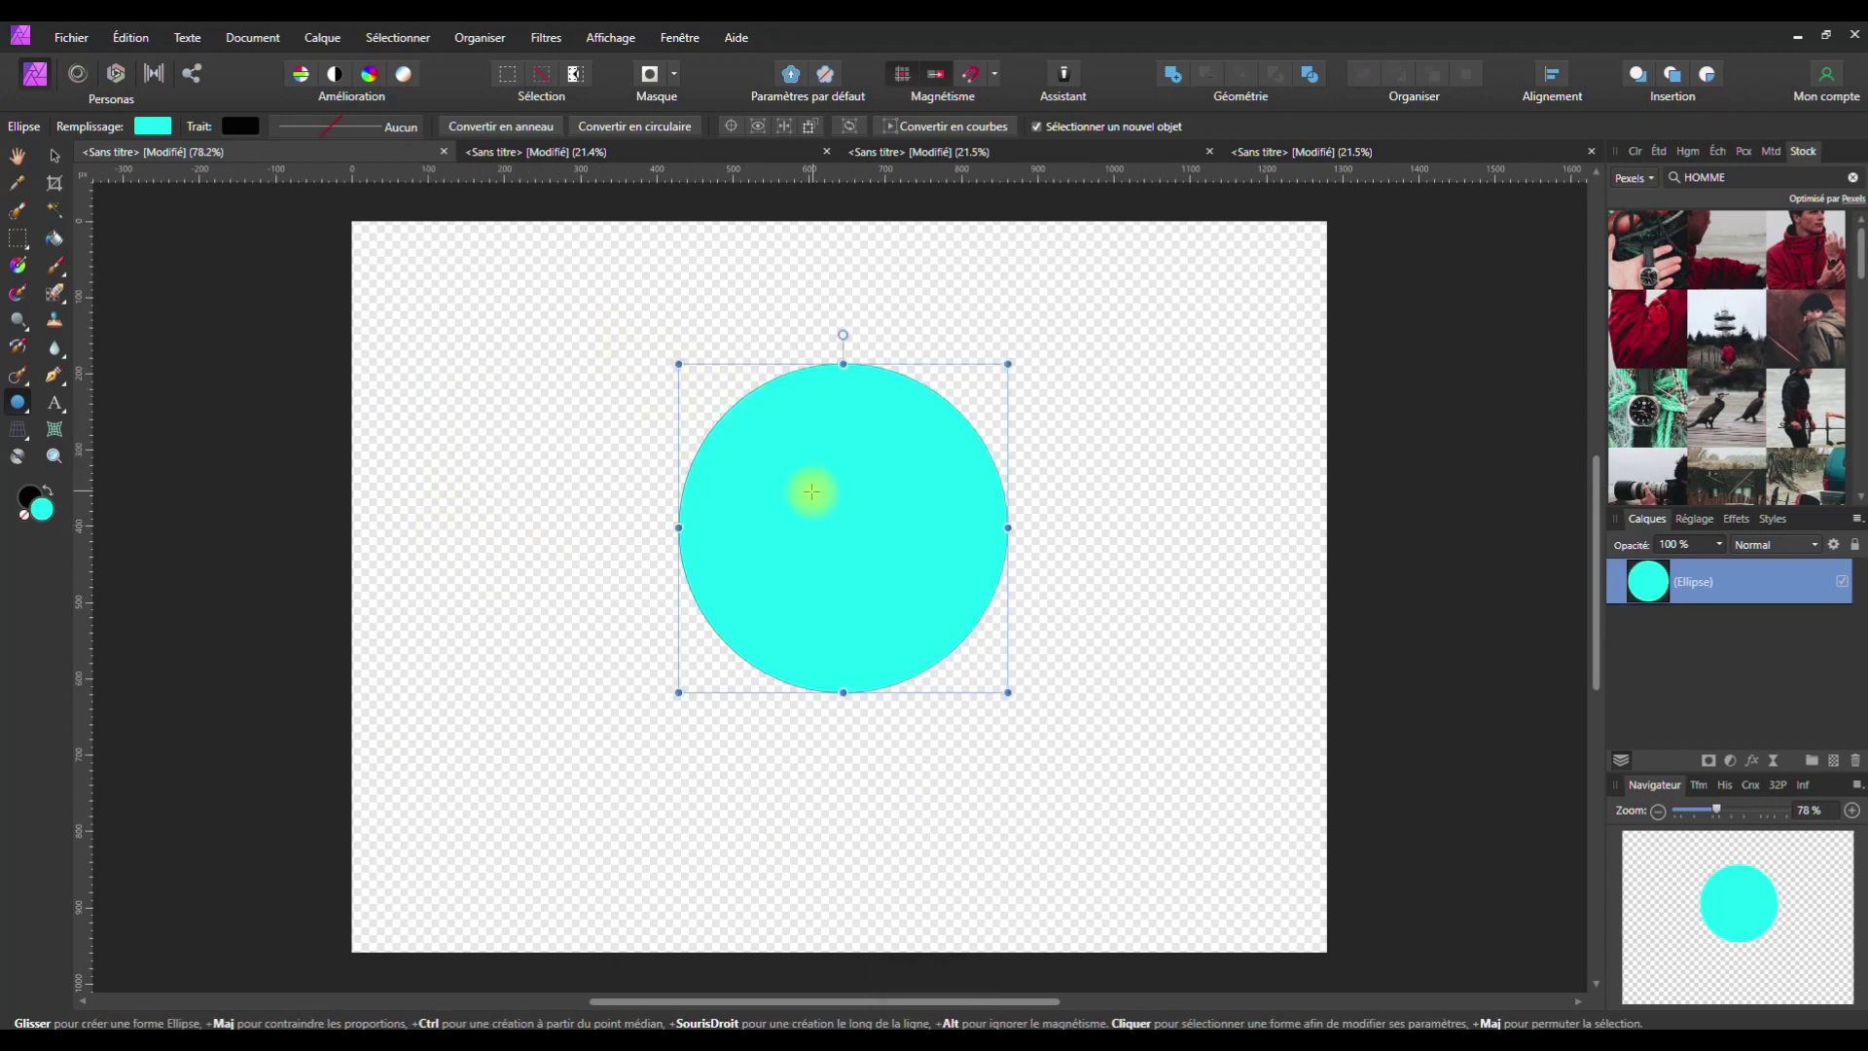
left_click_drag(1008, 691, 1074, 758)
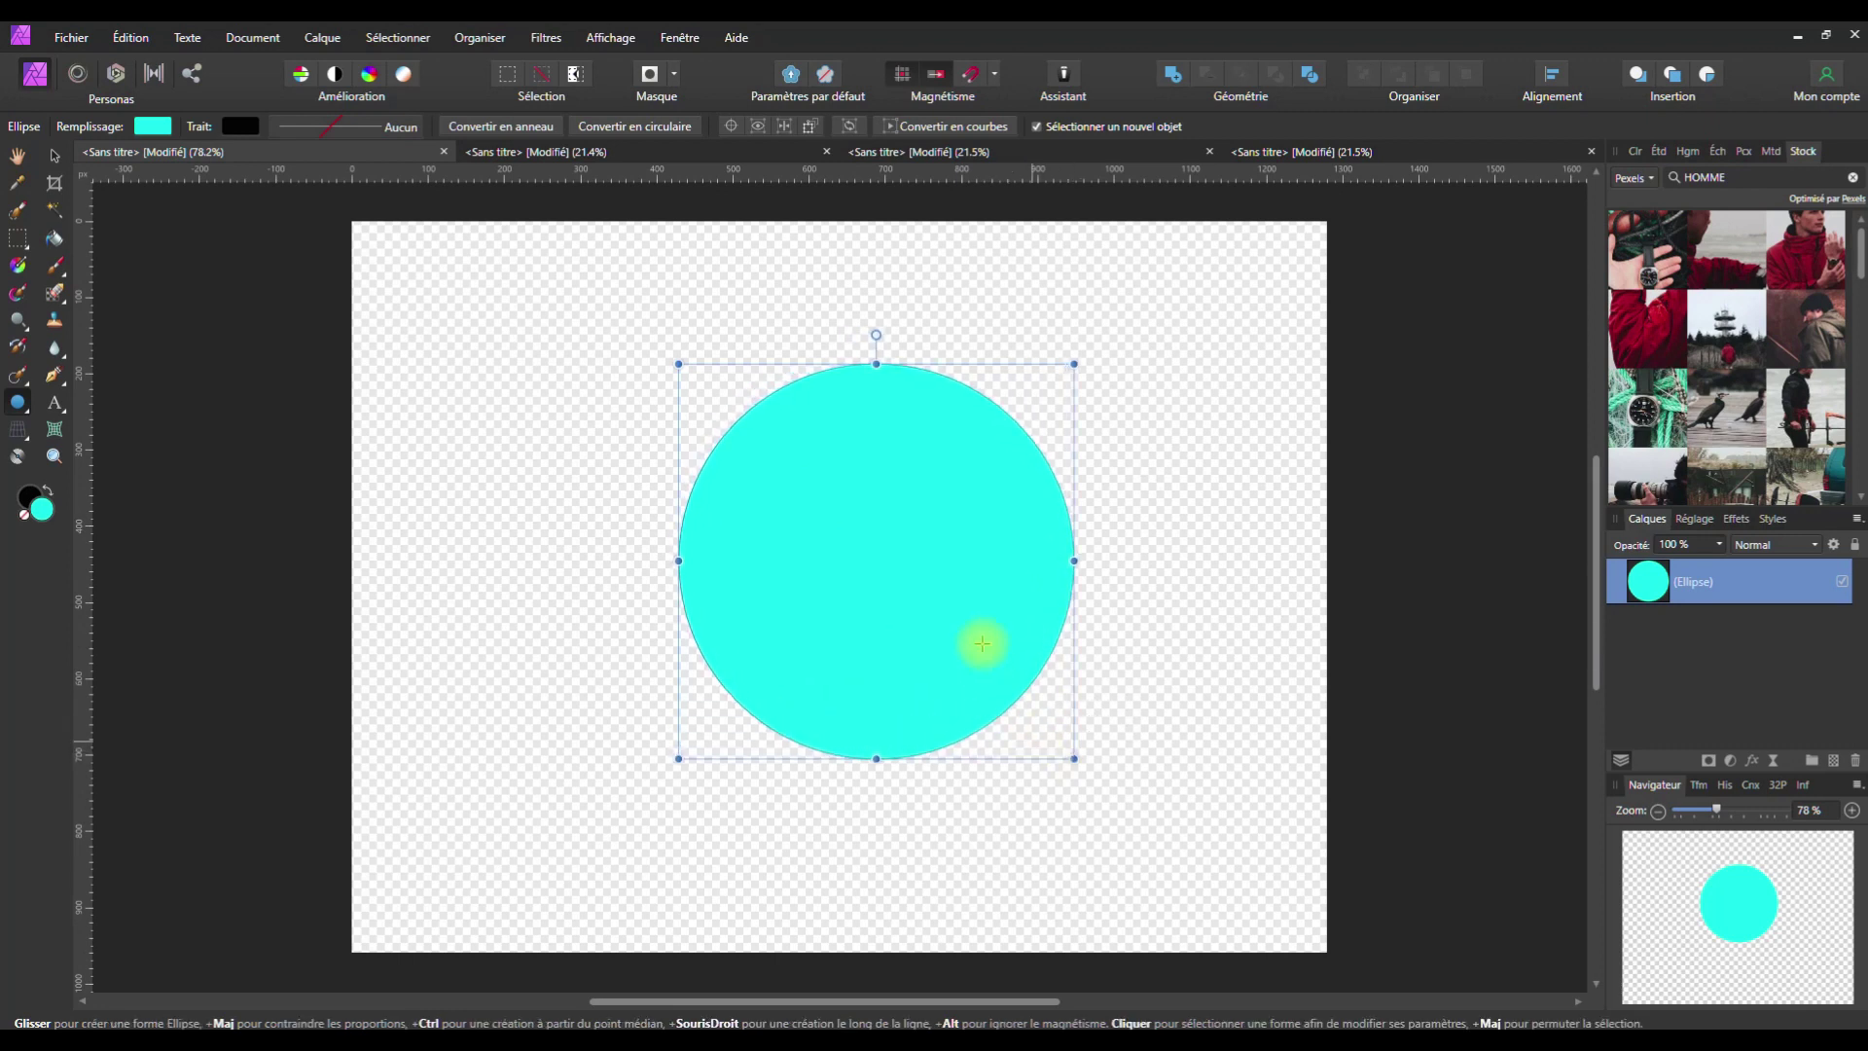
Move the cyan circle to roughly the centre of the page and deselect it
left_click(55, 155)
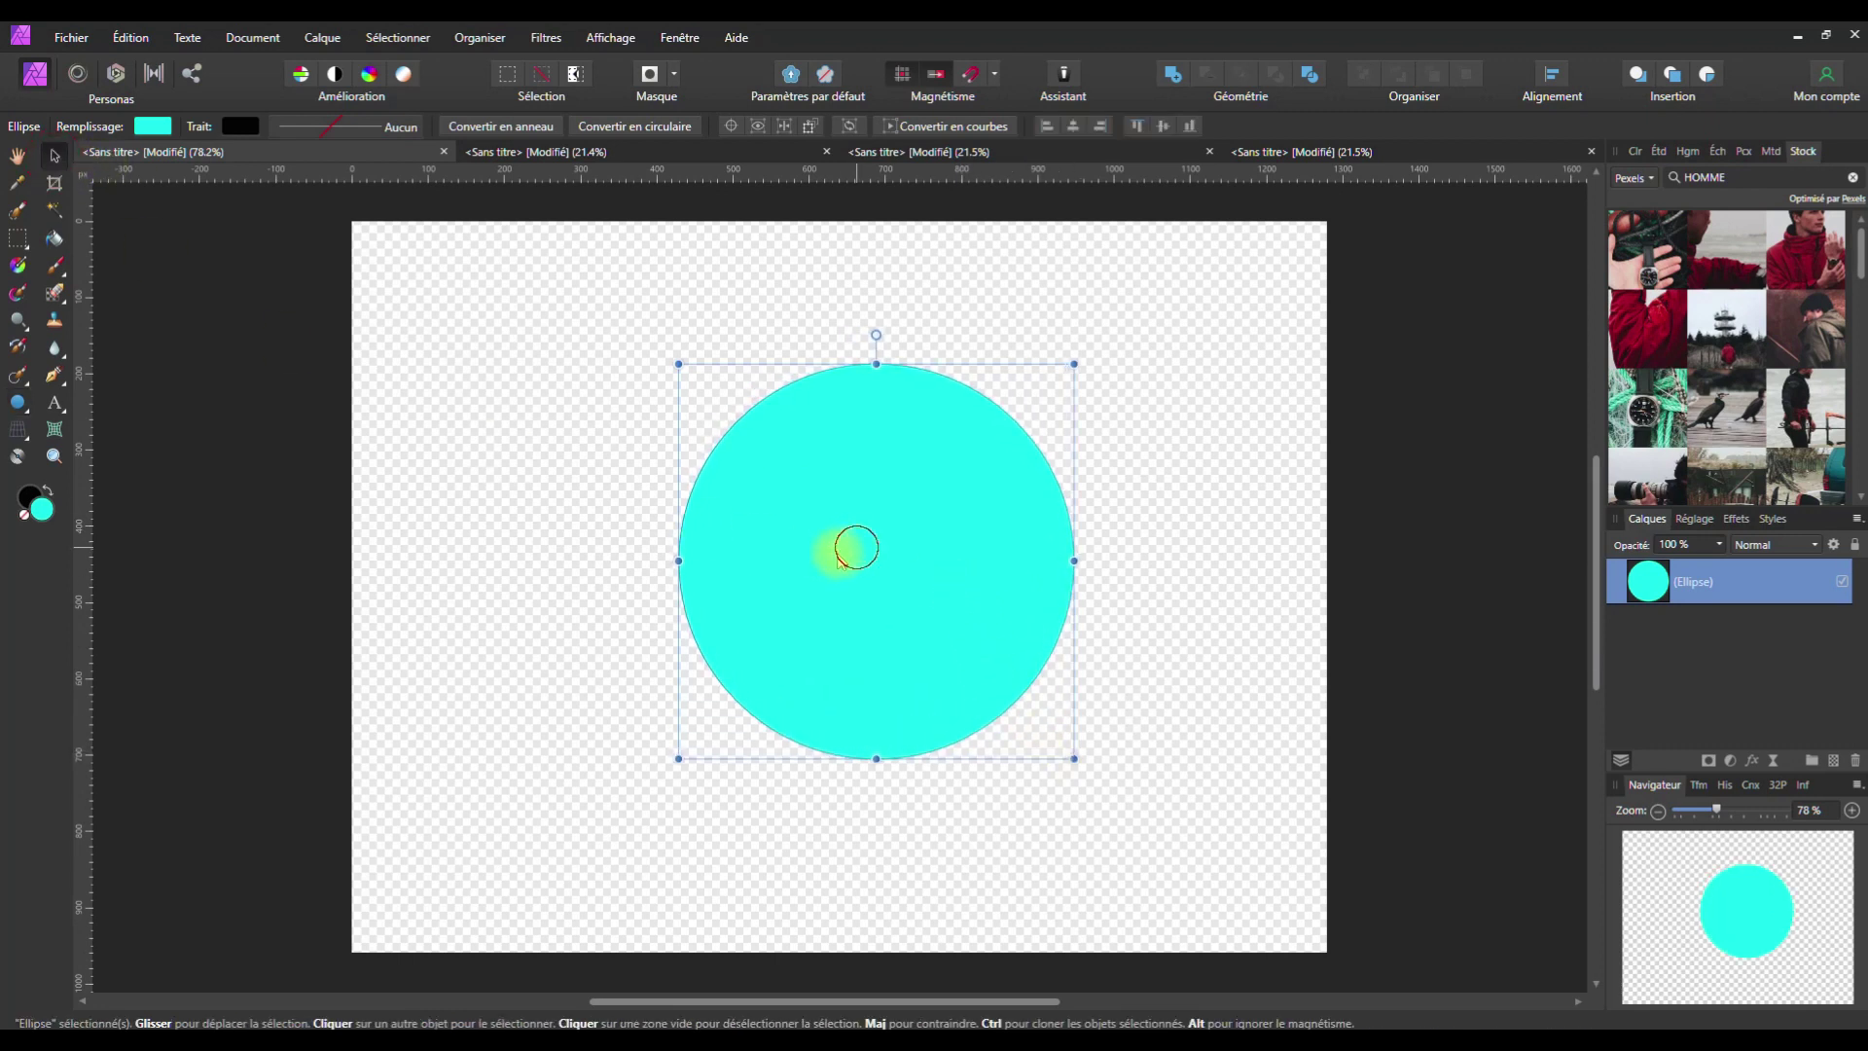
left_click_drag(839, 556, 800, 576)
left_click(221, 409)
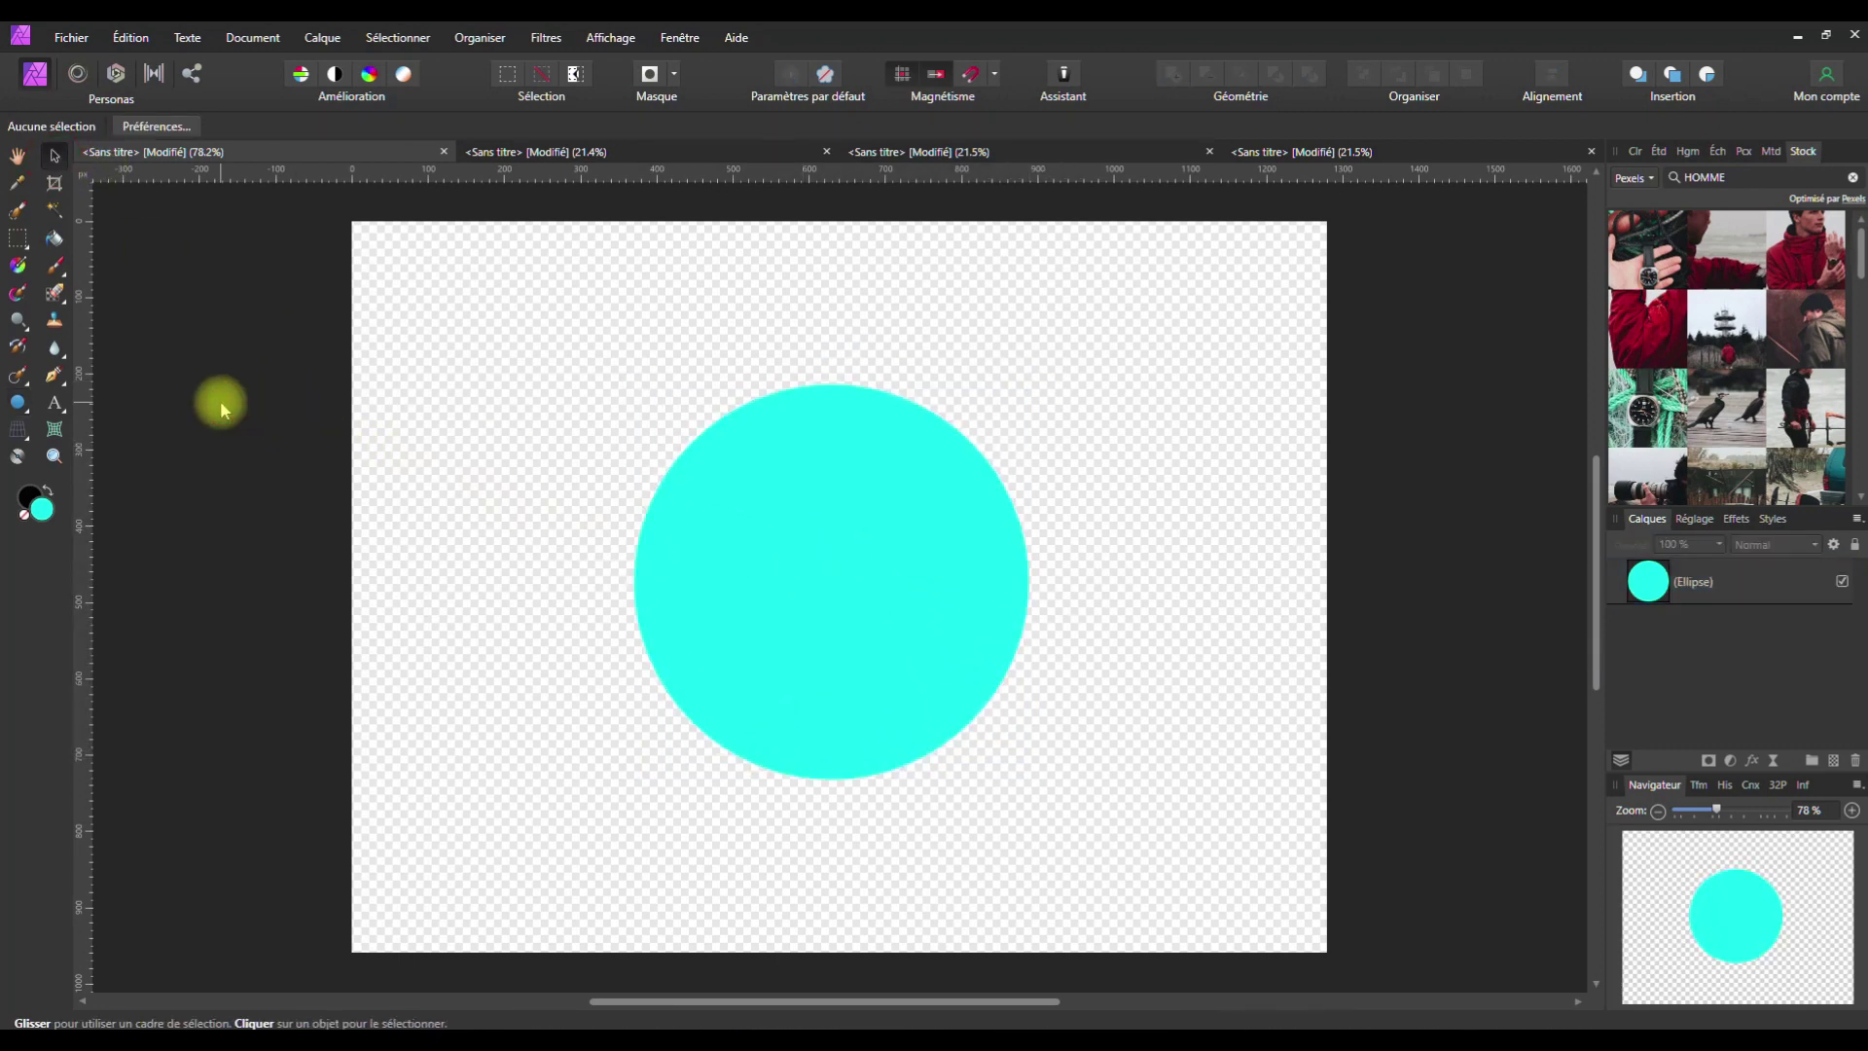
Turn the circle into a text path and enter "AFFINITY PHOTO - NOUVEAUTÉS" along its upper outside edge
left_click(55, 405)
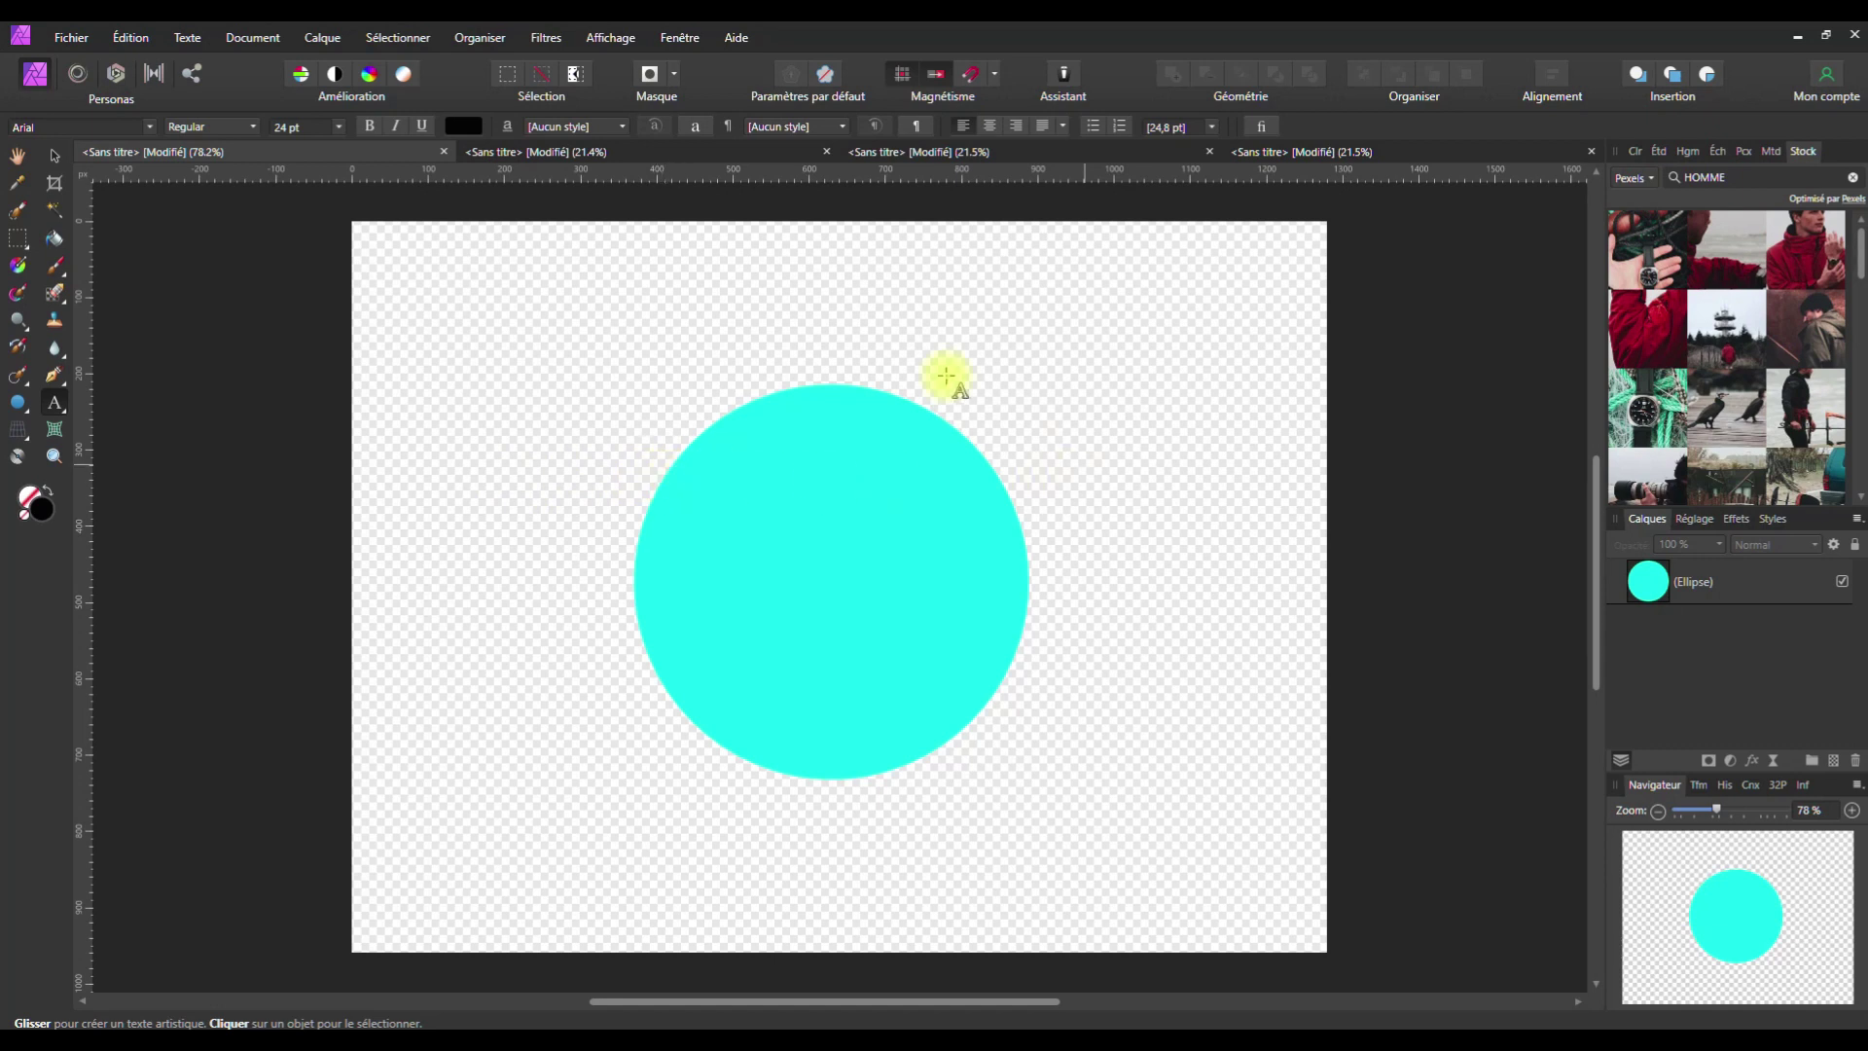
left_click(1677, 586)
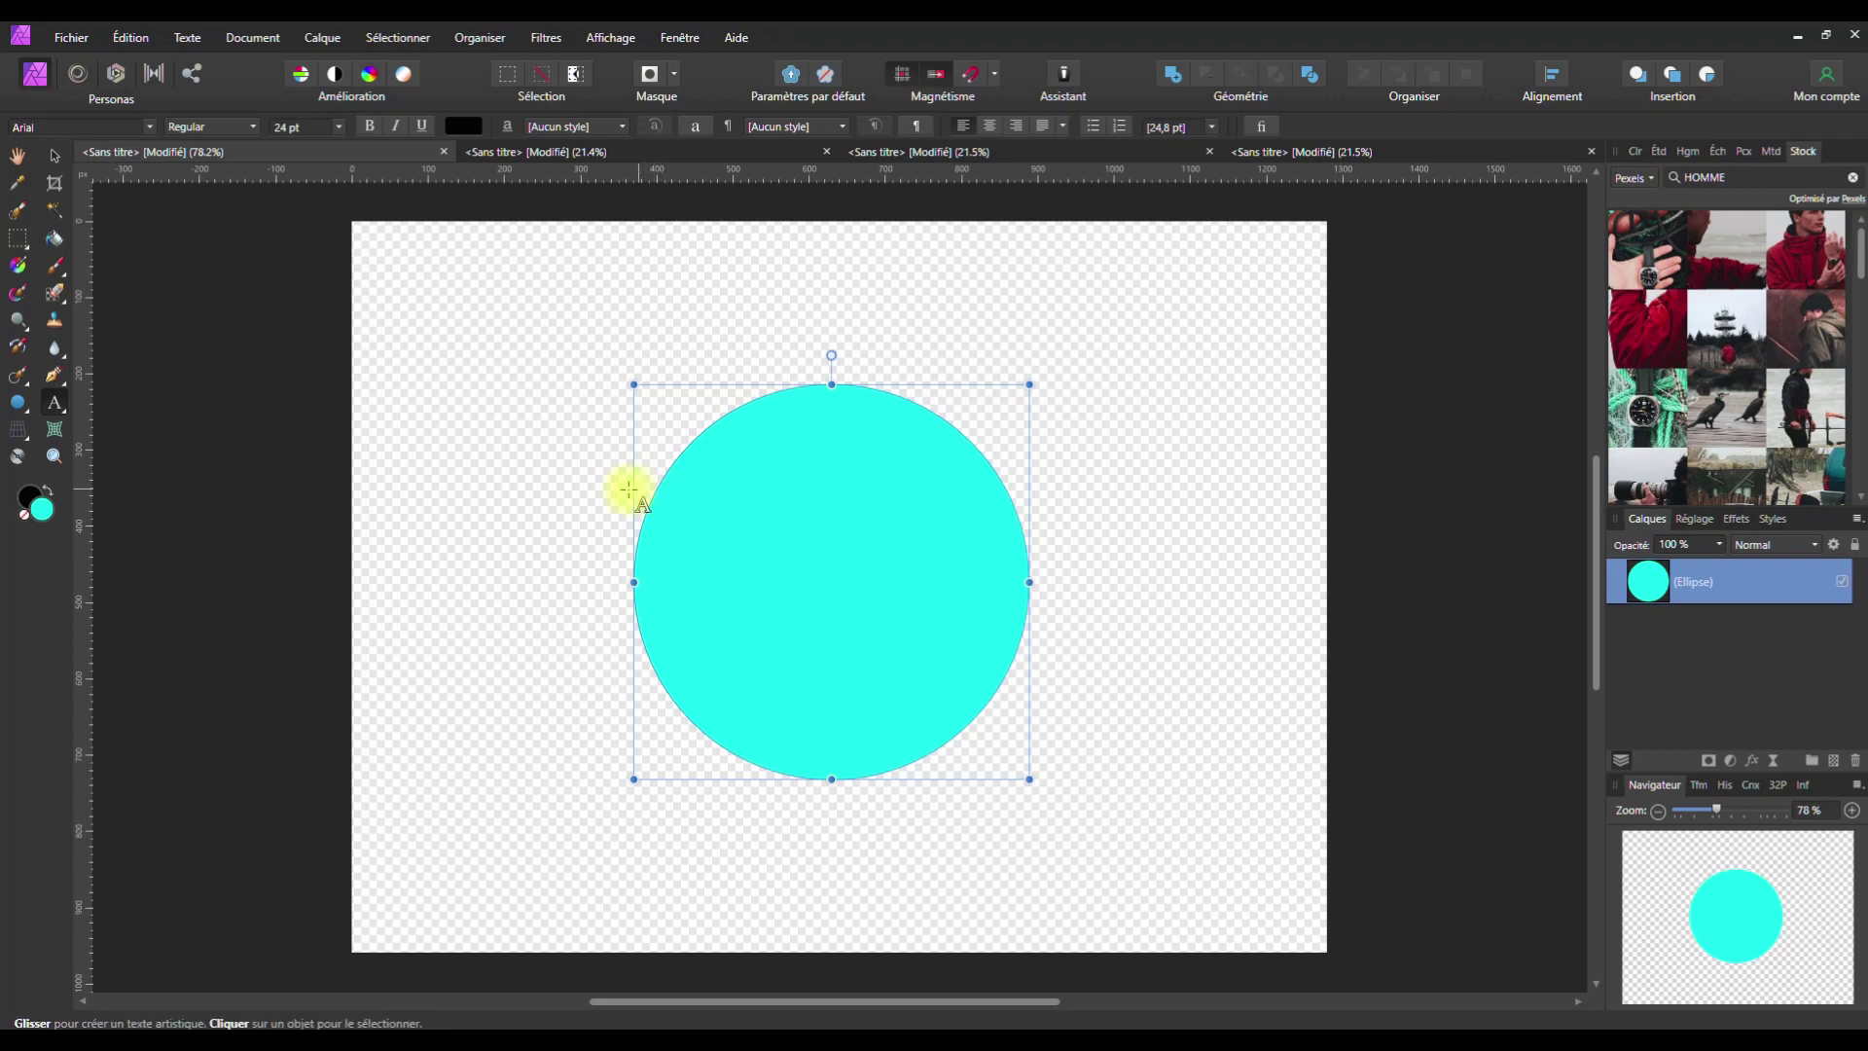
left_click(670, 455)
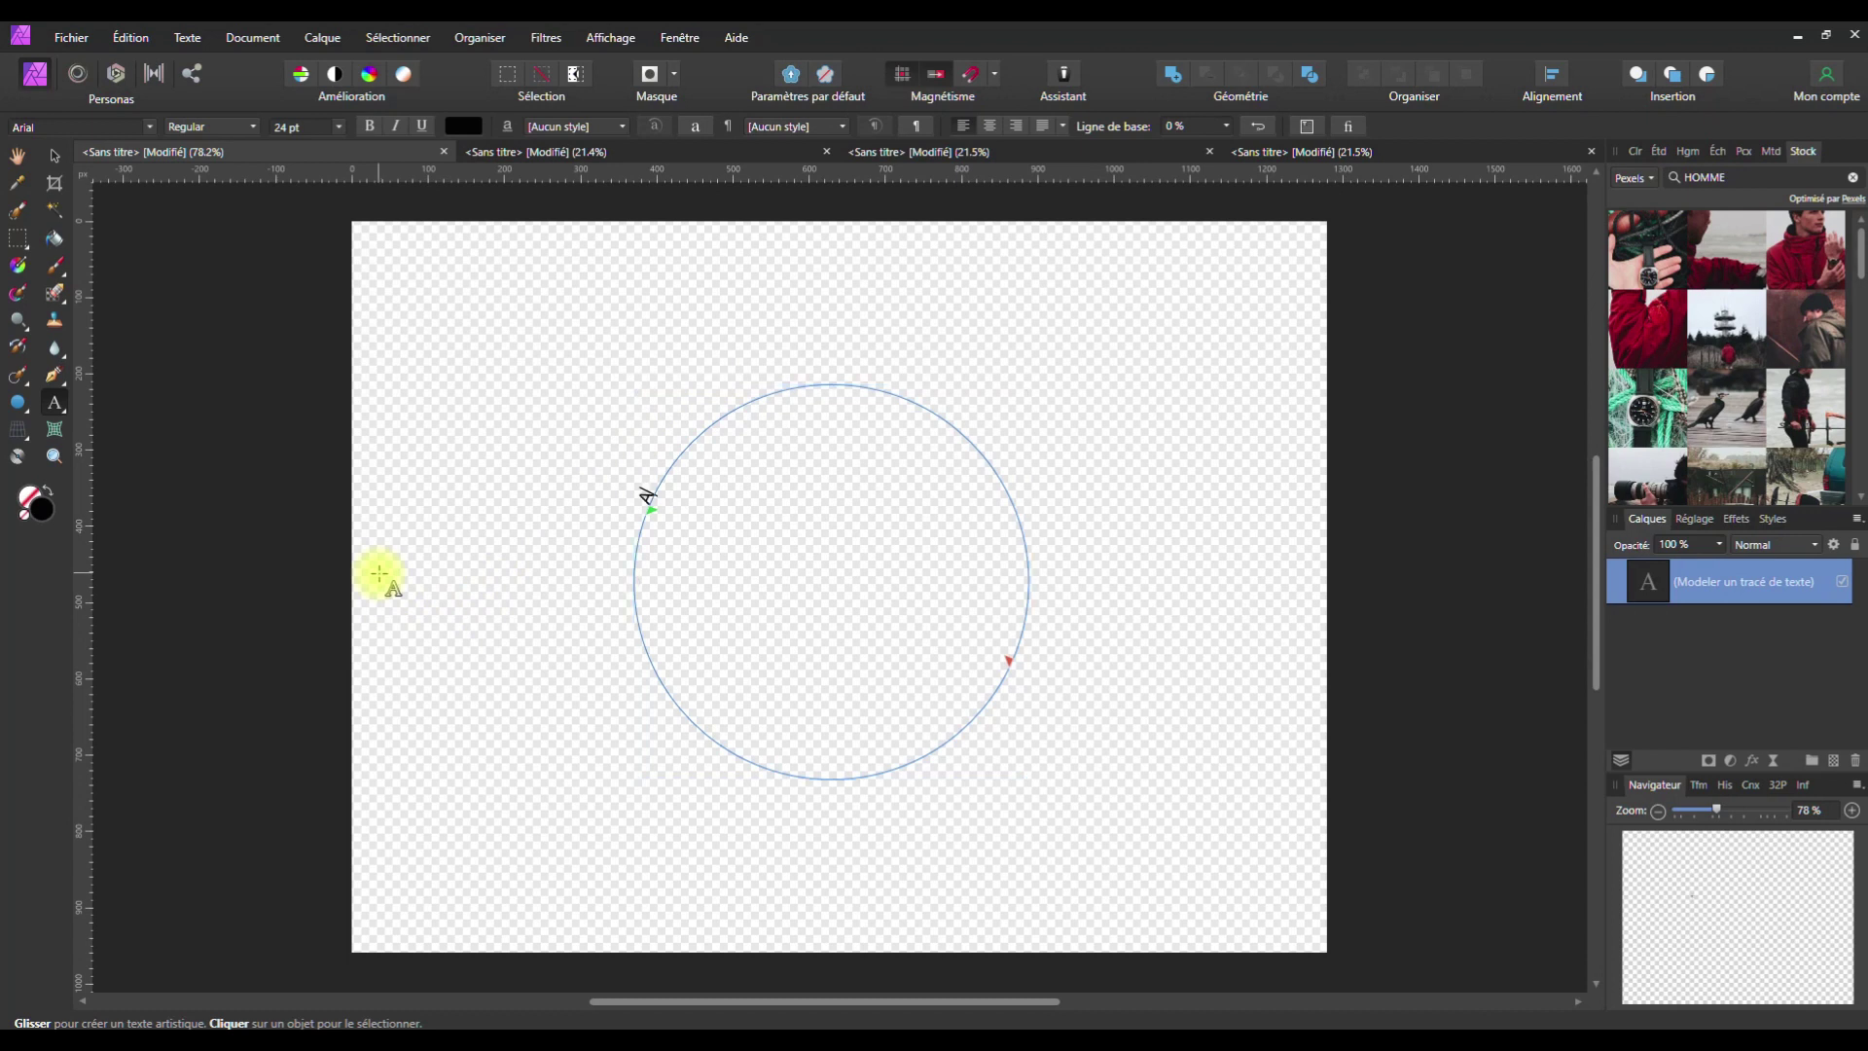
type("Y PHOTO - NOUVEAUT")
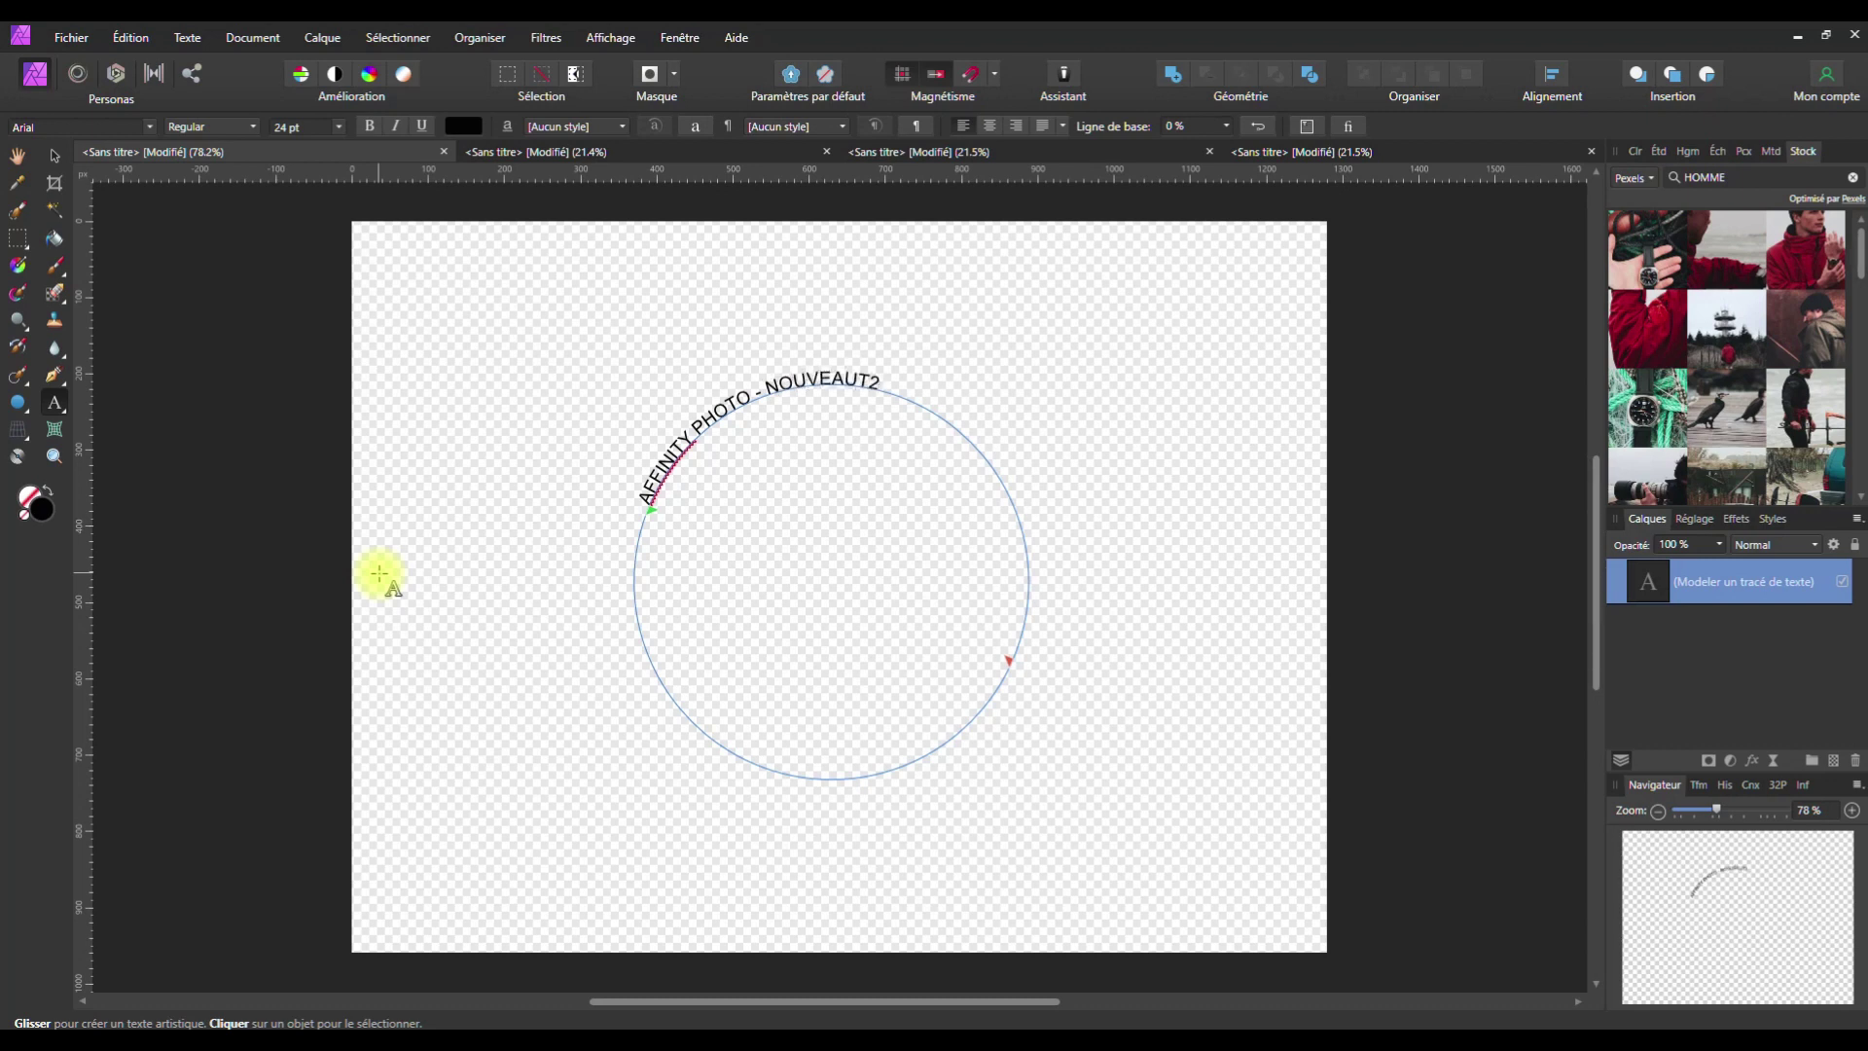
key("alt+4")
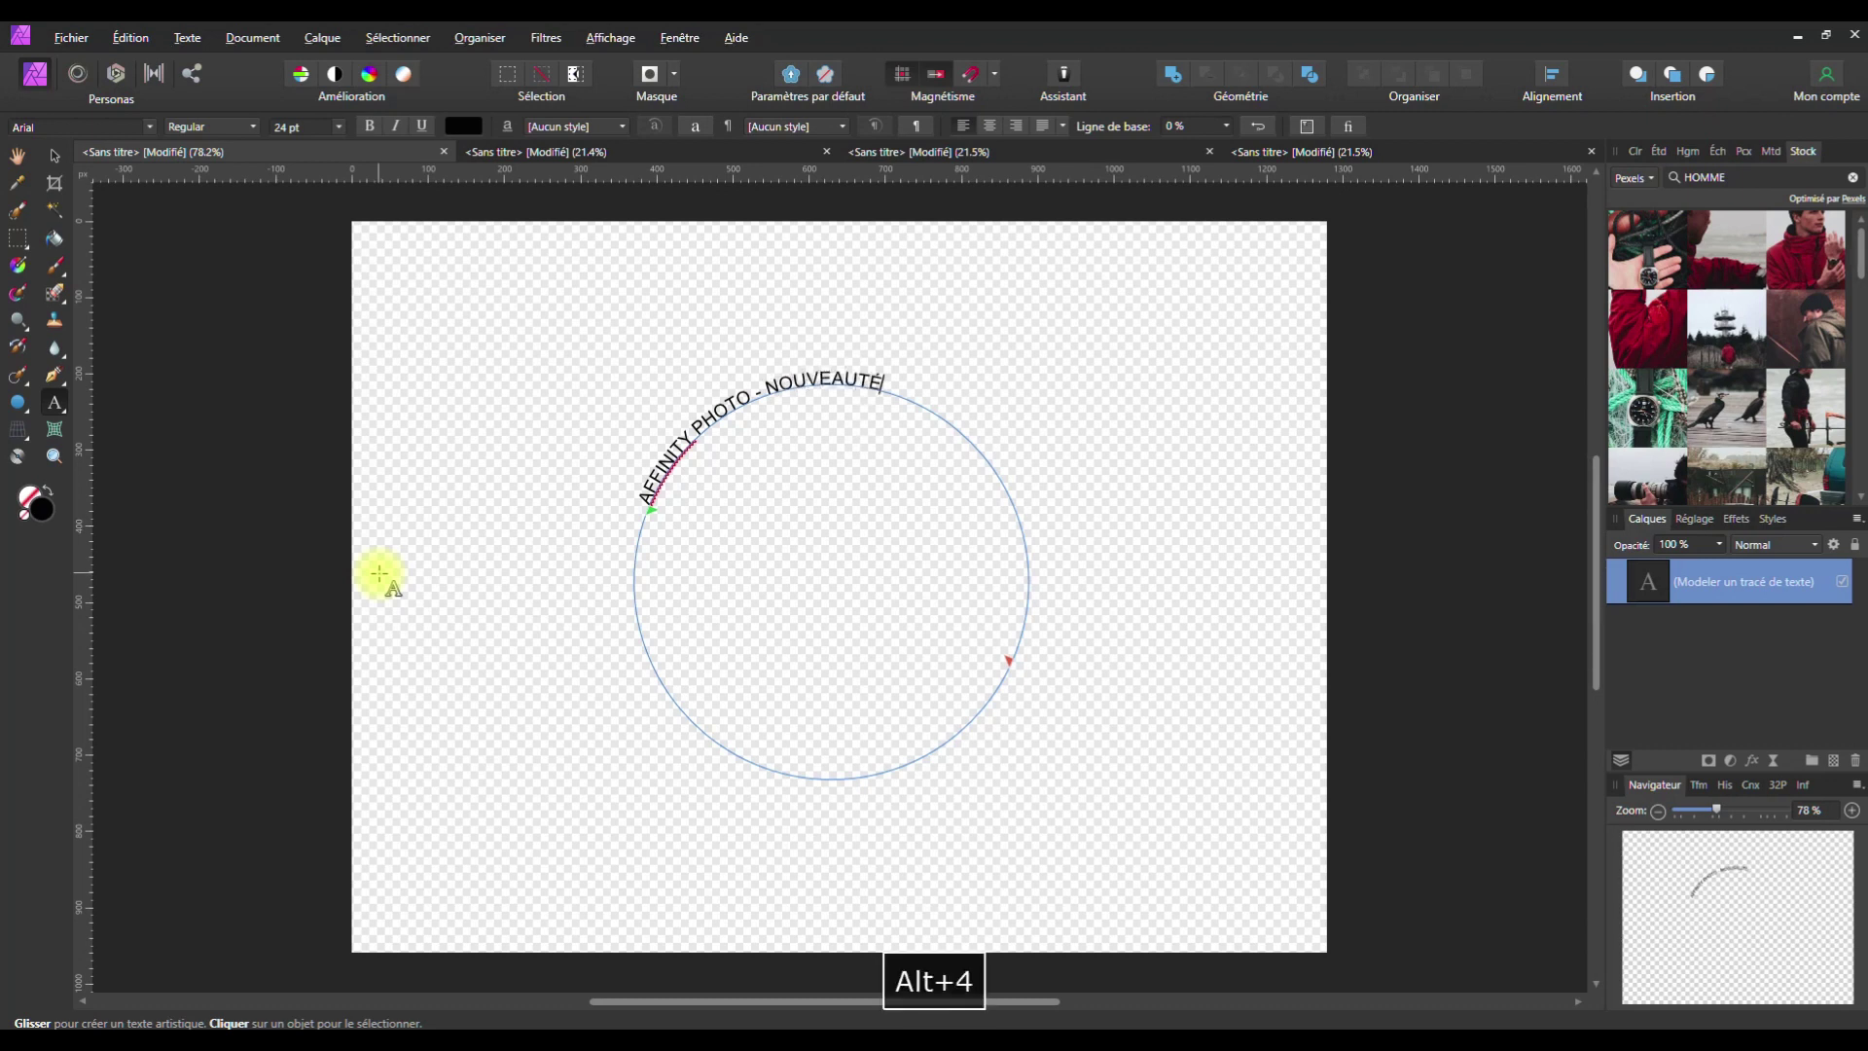
type("S")
key("Escape")
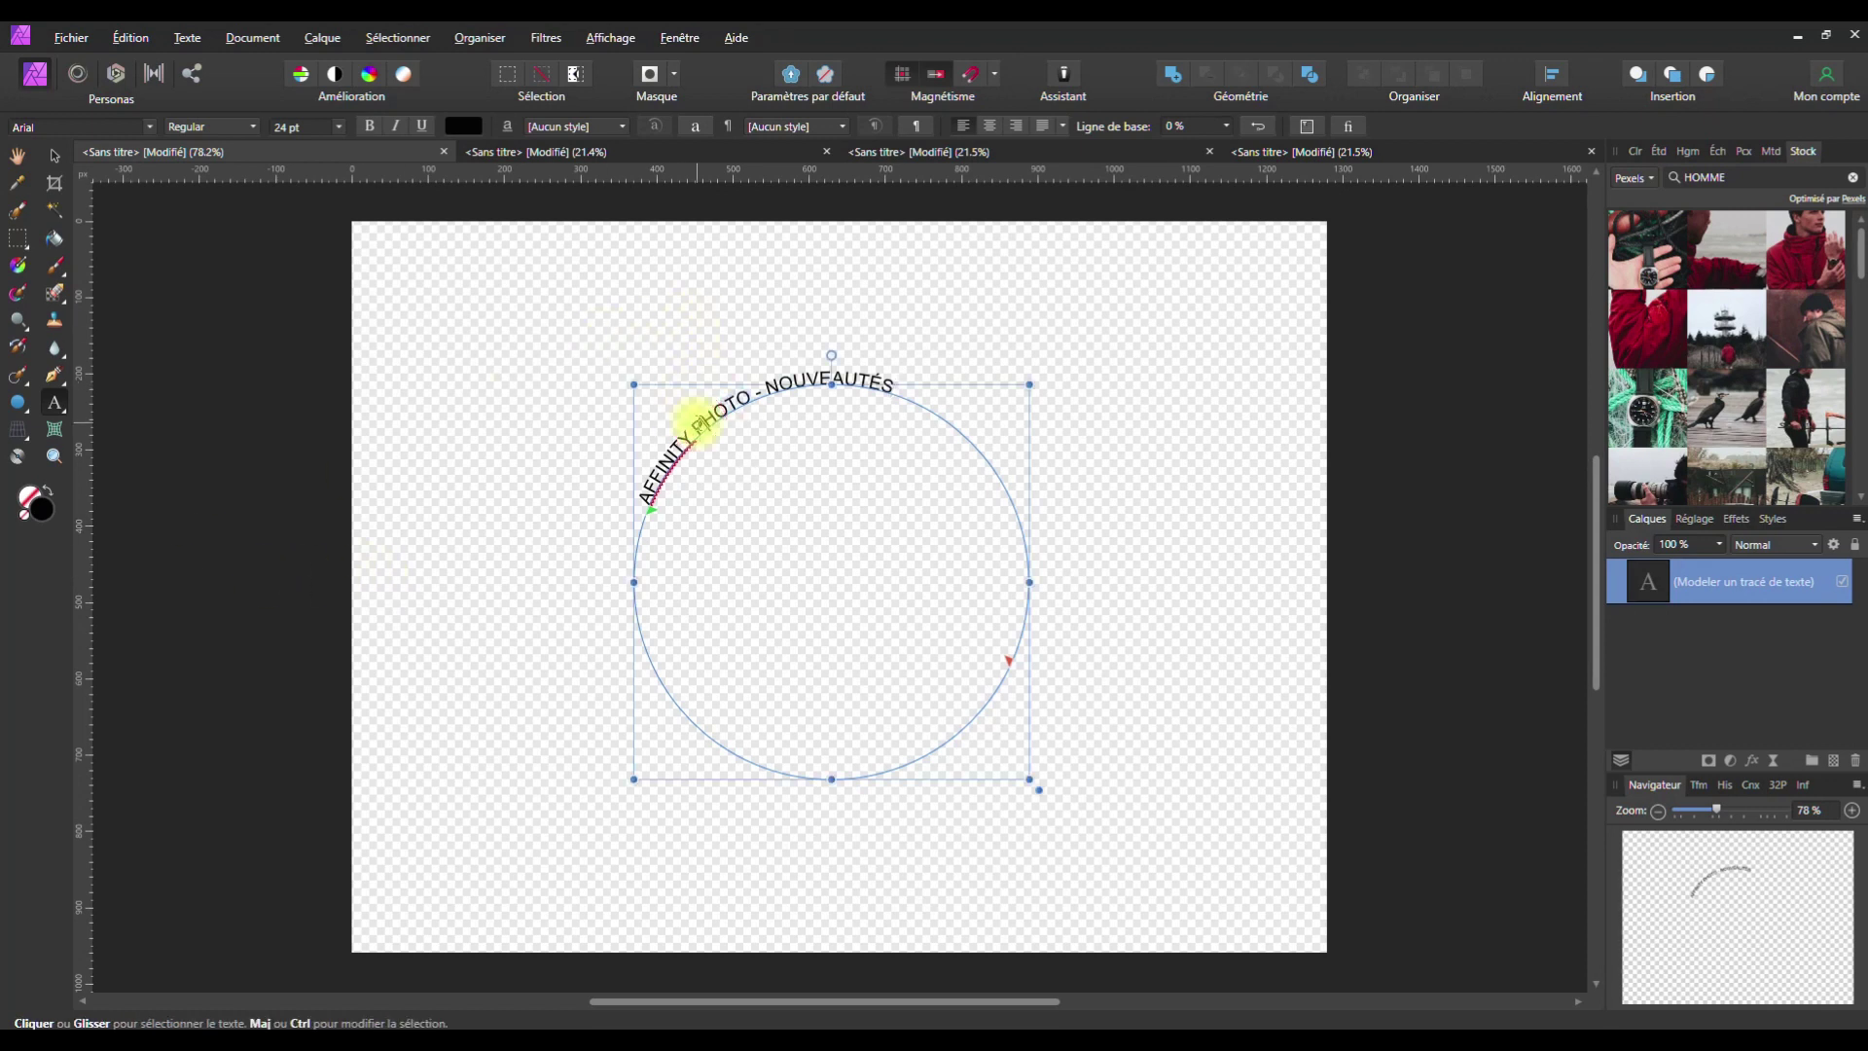
Set the whole curved text to 36 pt in the Bahnschrift font
triple_click(698, 418)
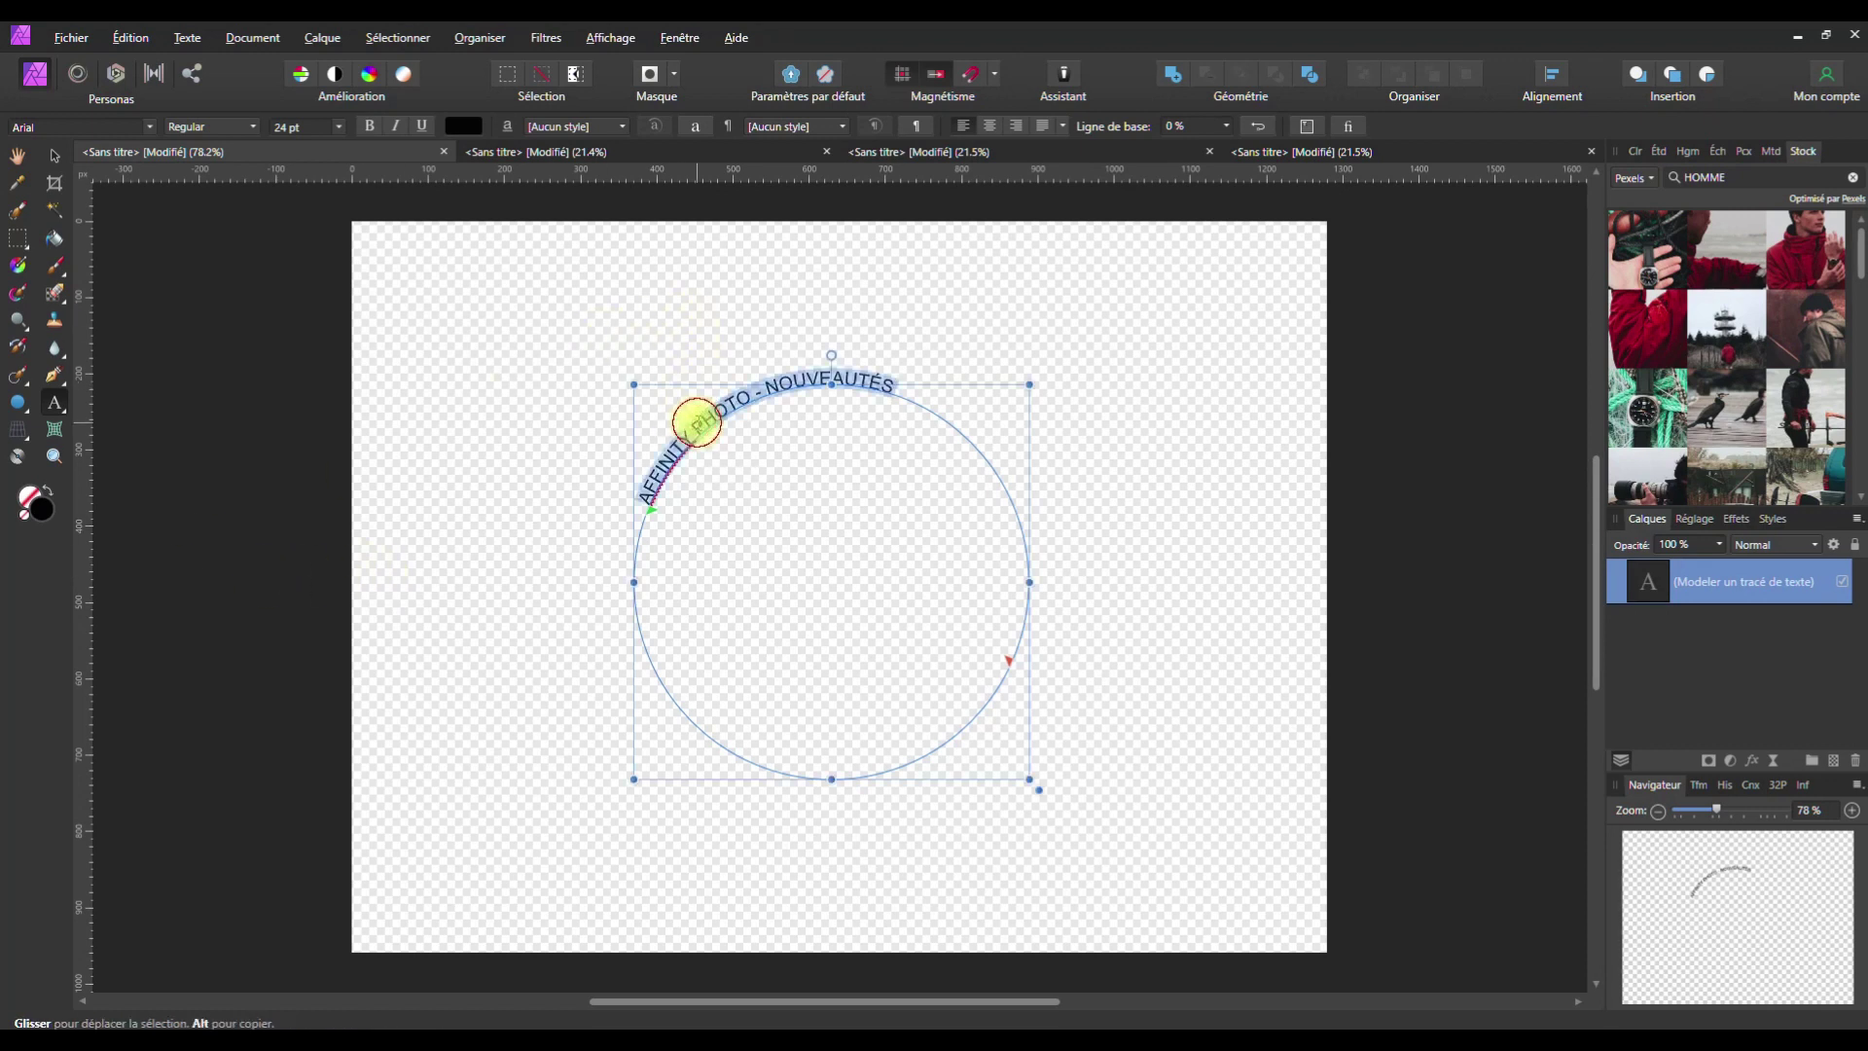
left_click(328, 127)
left_click(339, 127)
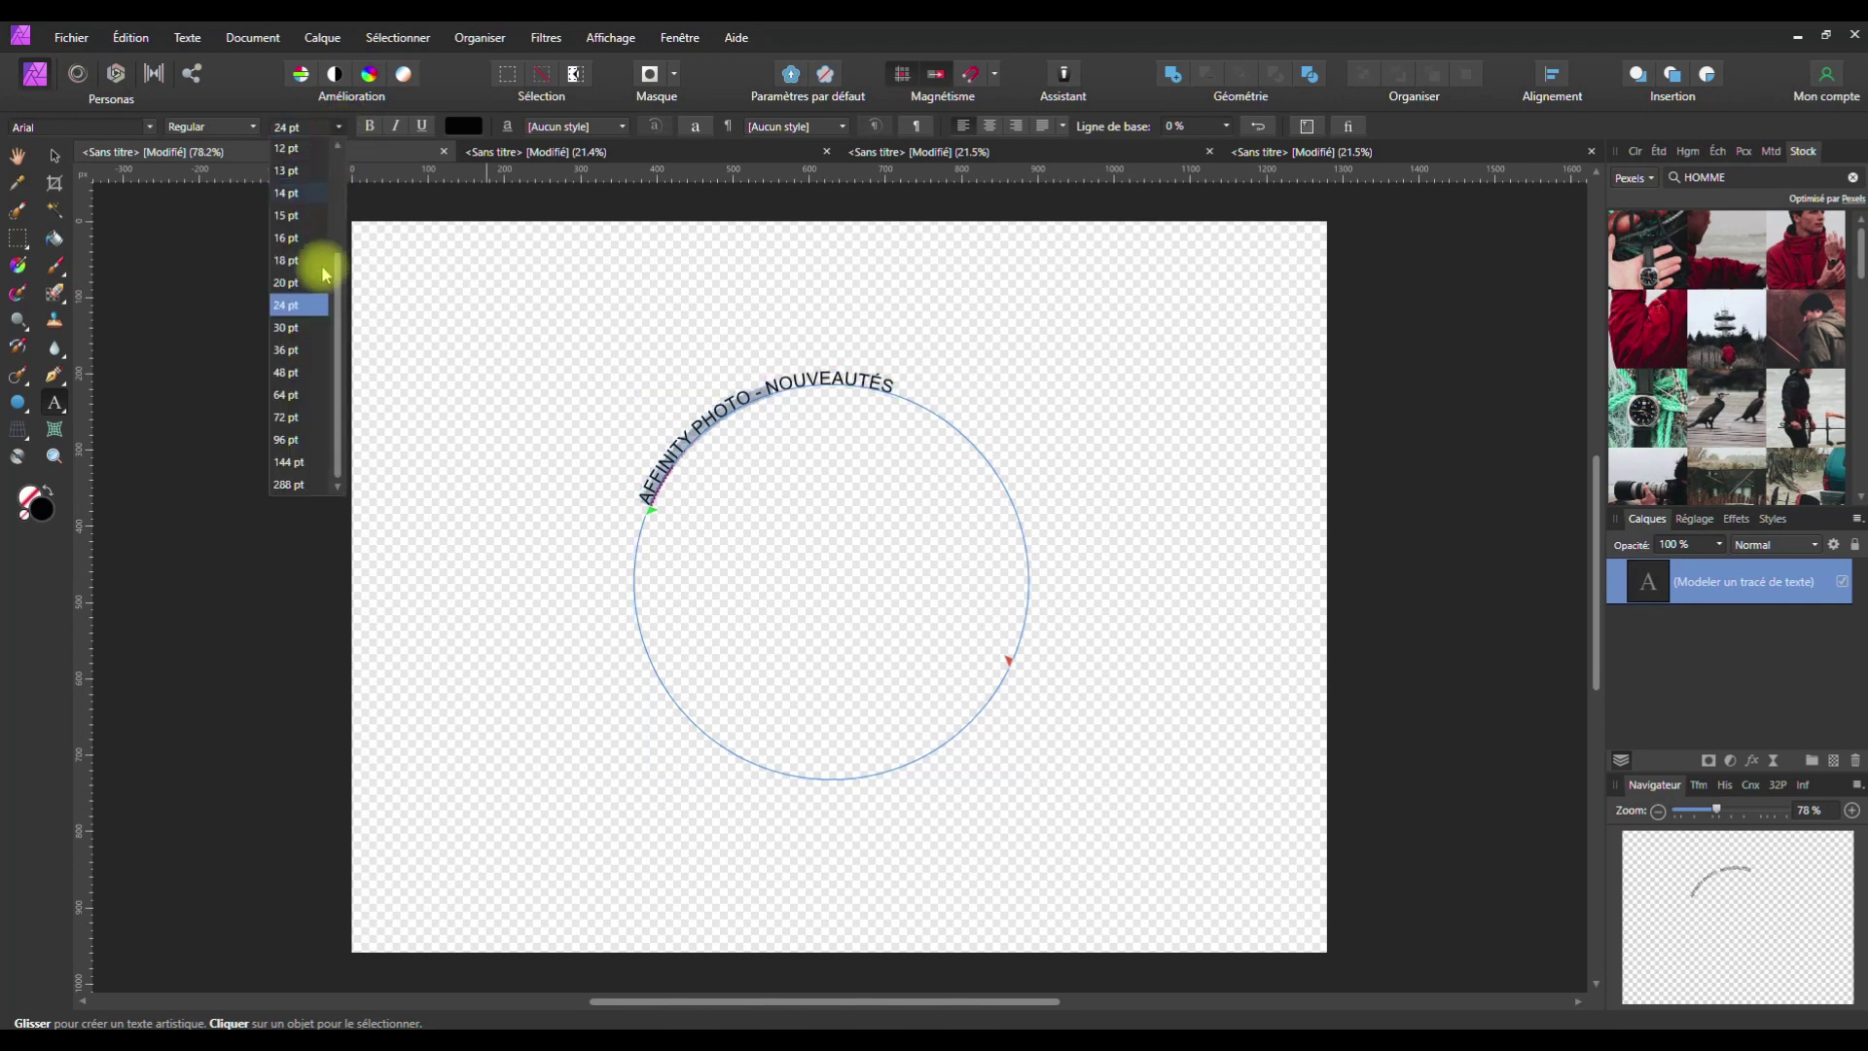
left_click(292, 350)
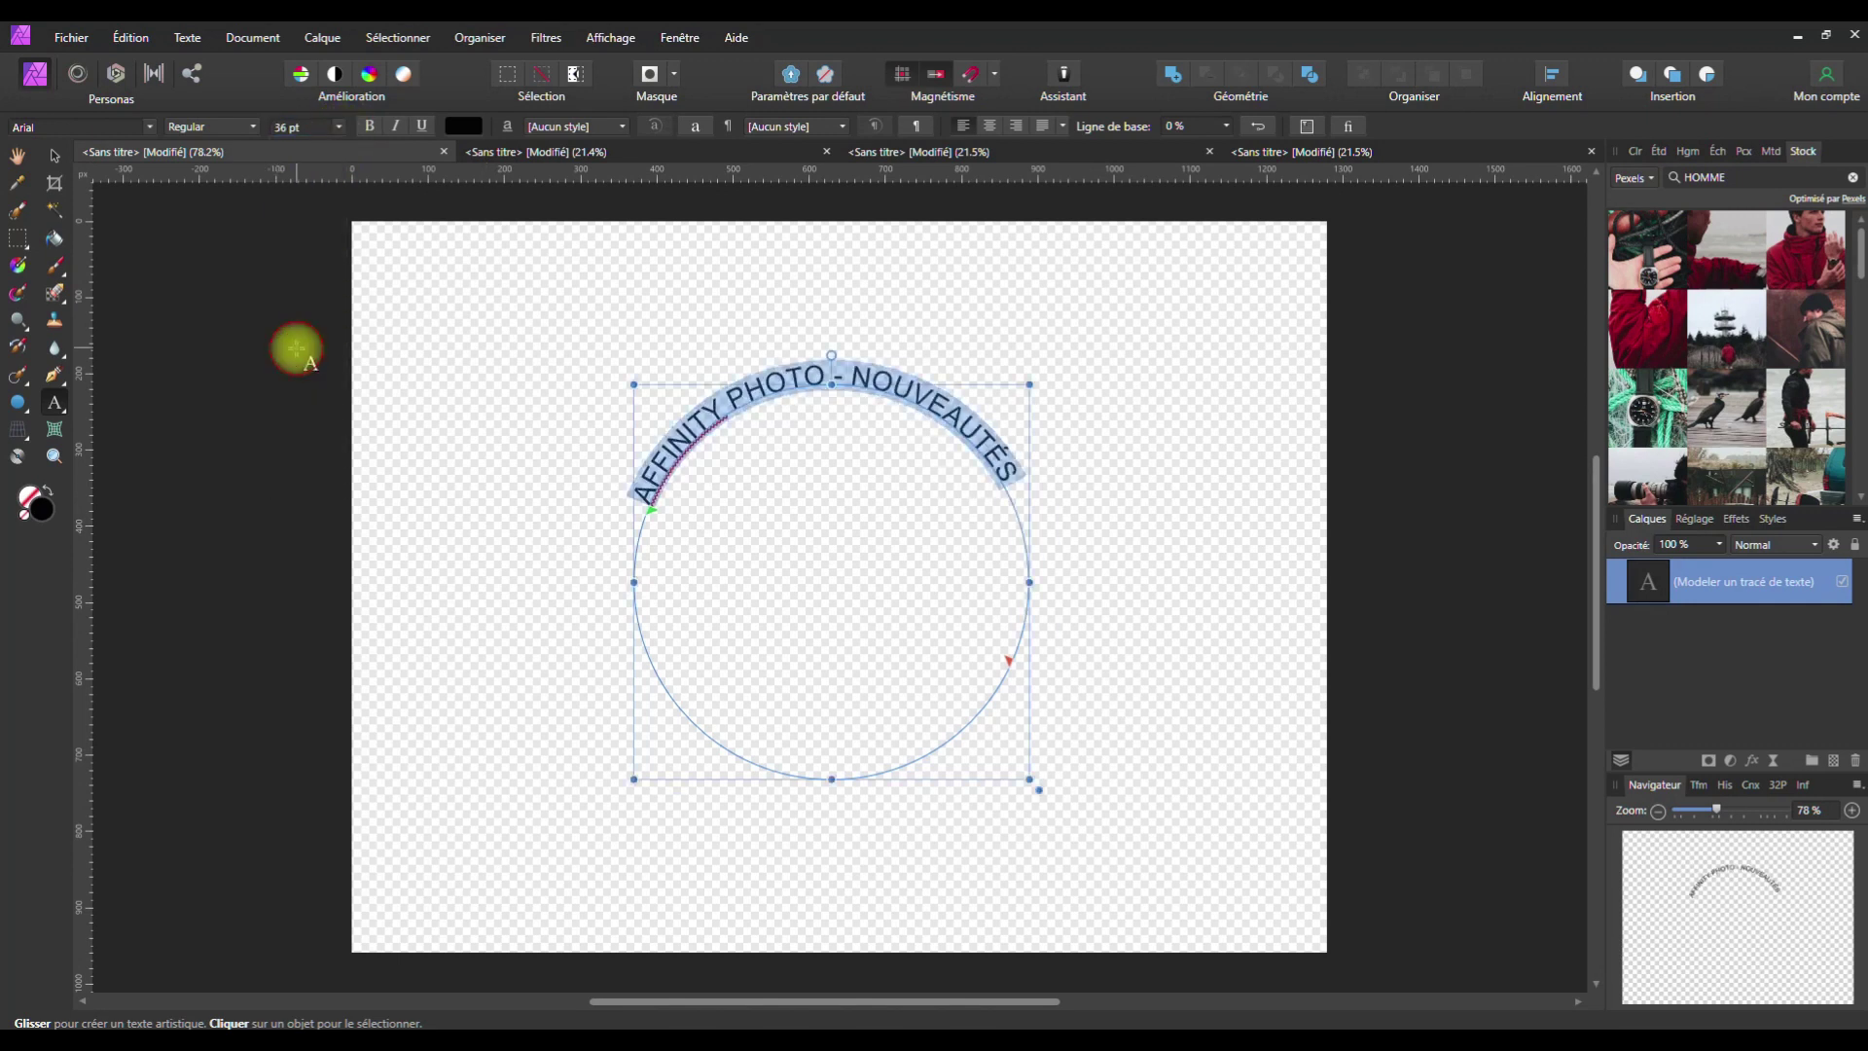
left_click(151, 127)
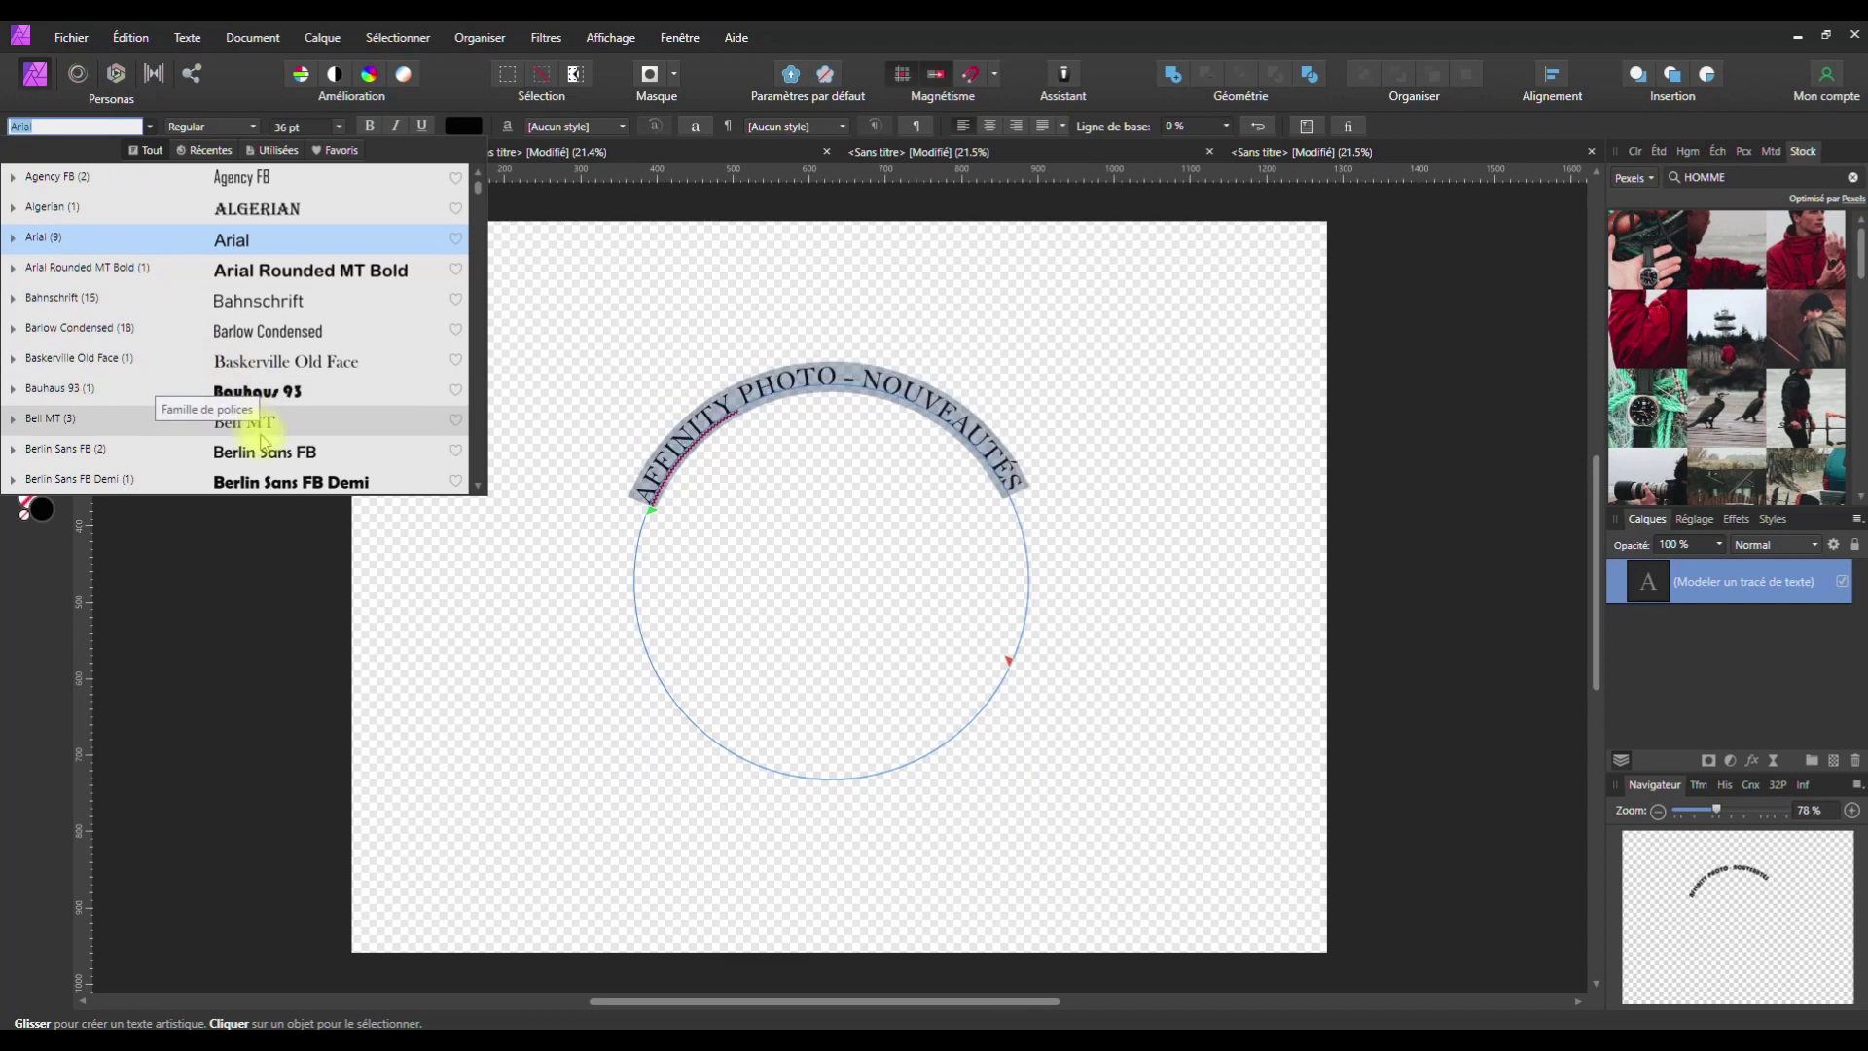
left_click(282, 304)
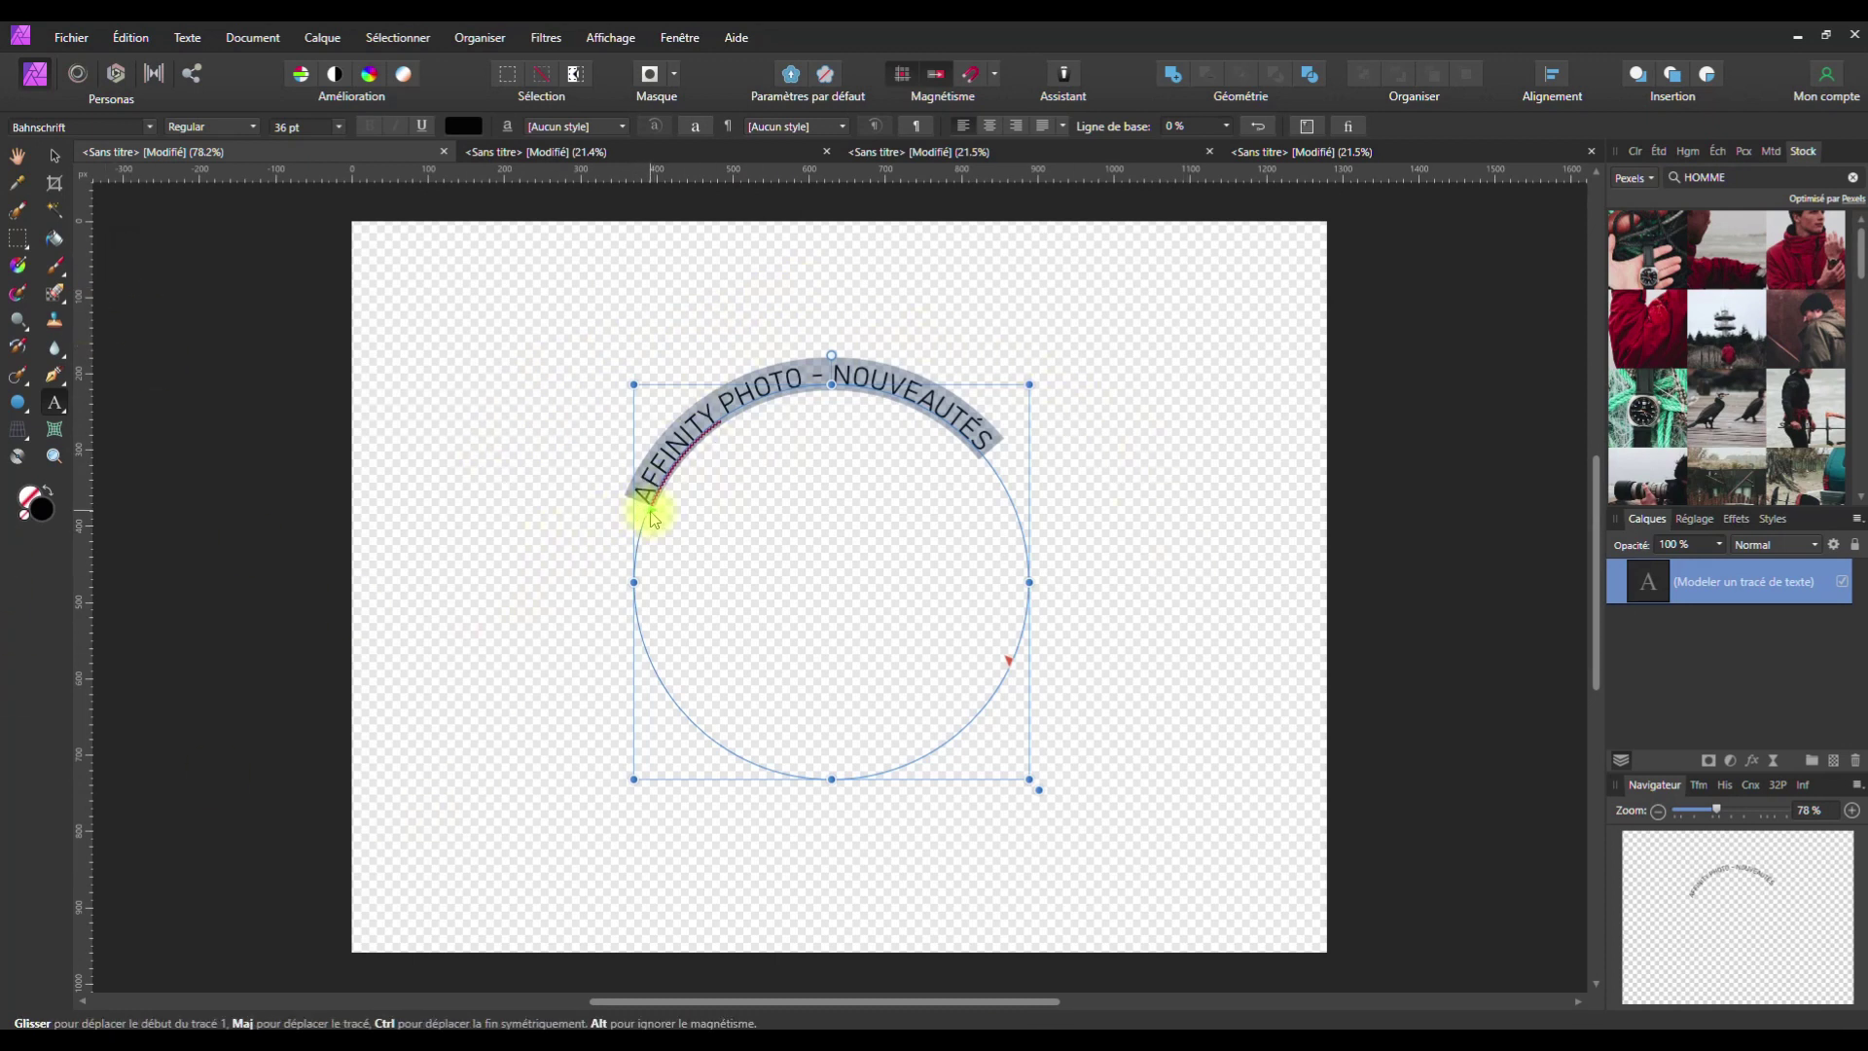
Try shifting the text's start points around the circle, making the text run along the inside of the lower arc
scroll(652, 516, "up", 3)
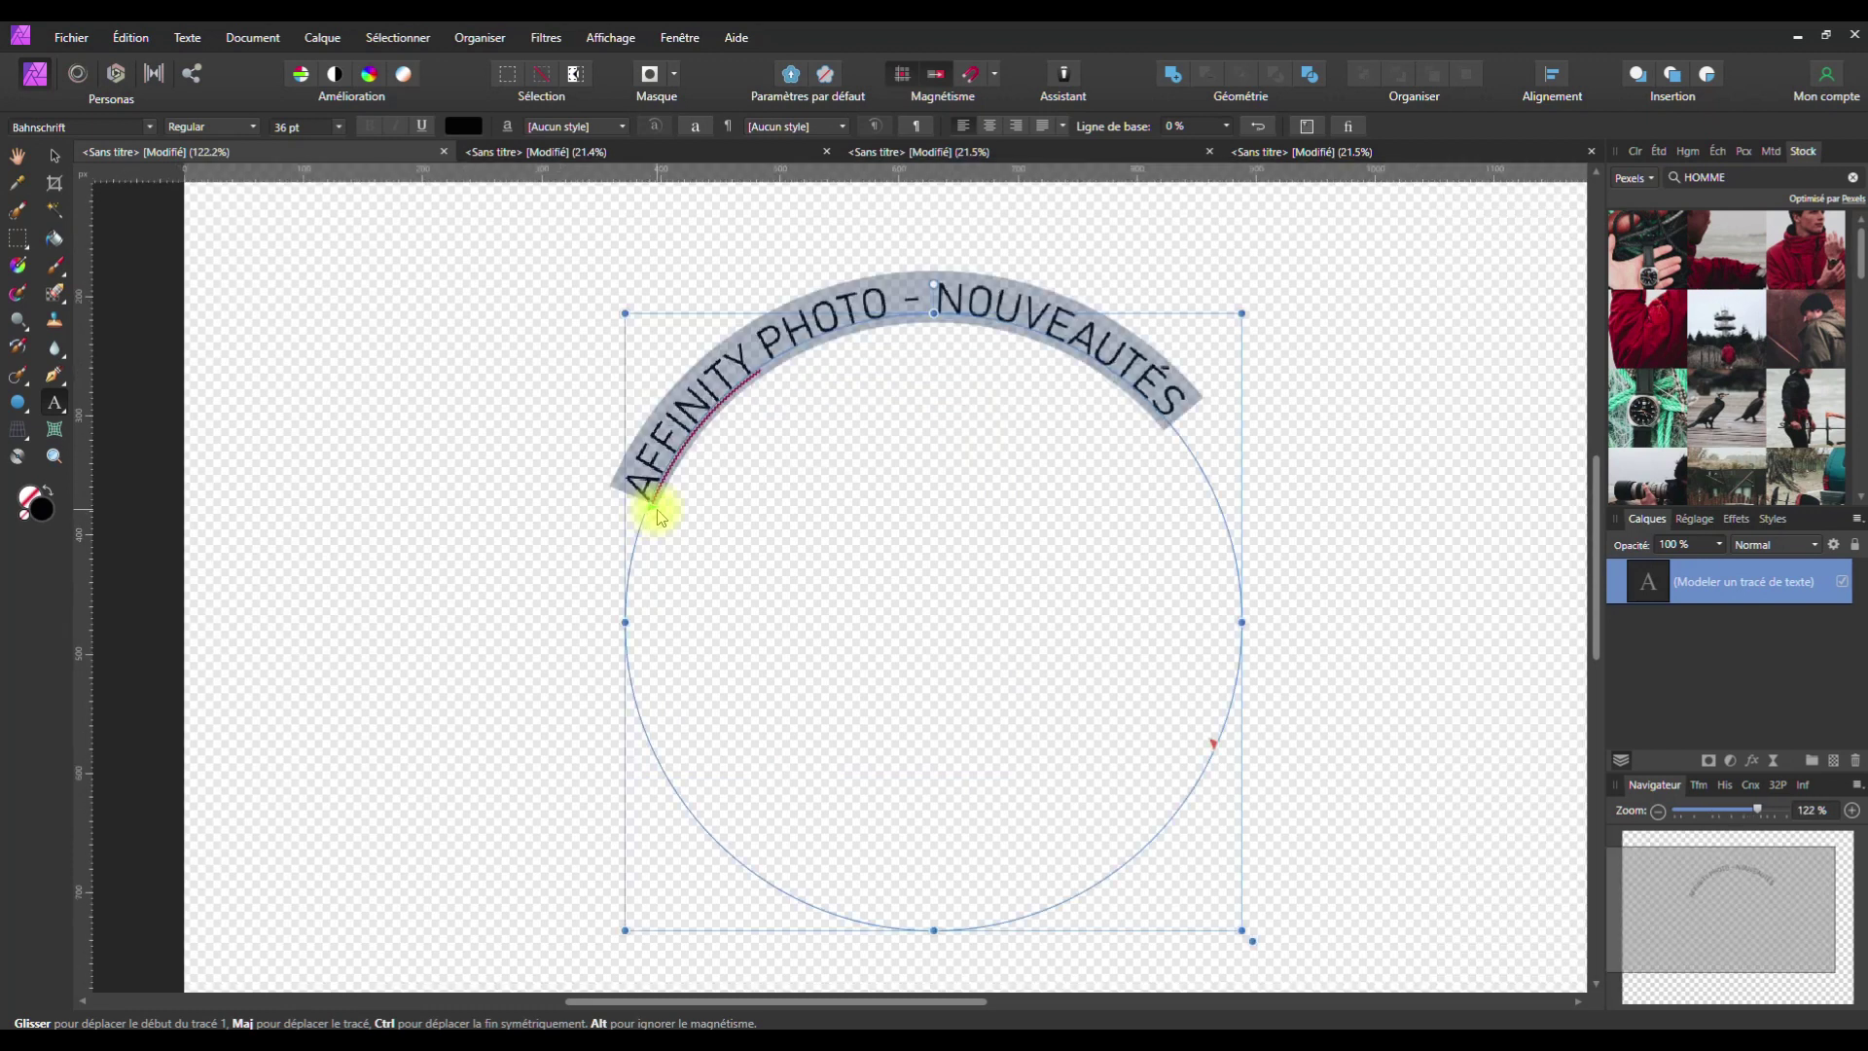
left_click_drag(654, 516, 821, 438)
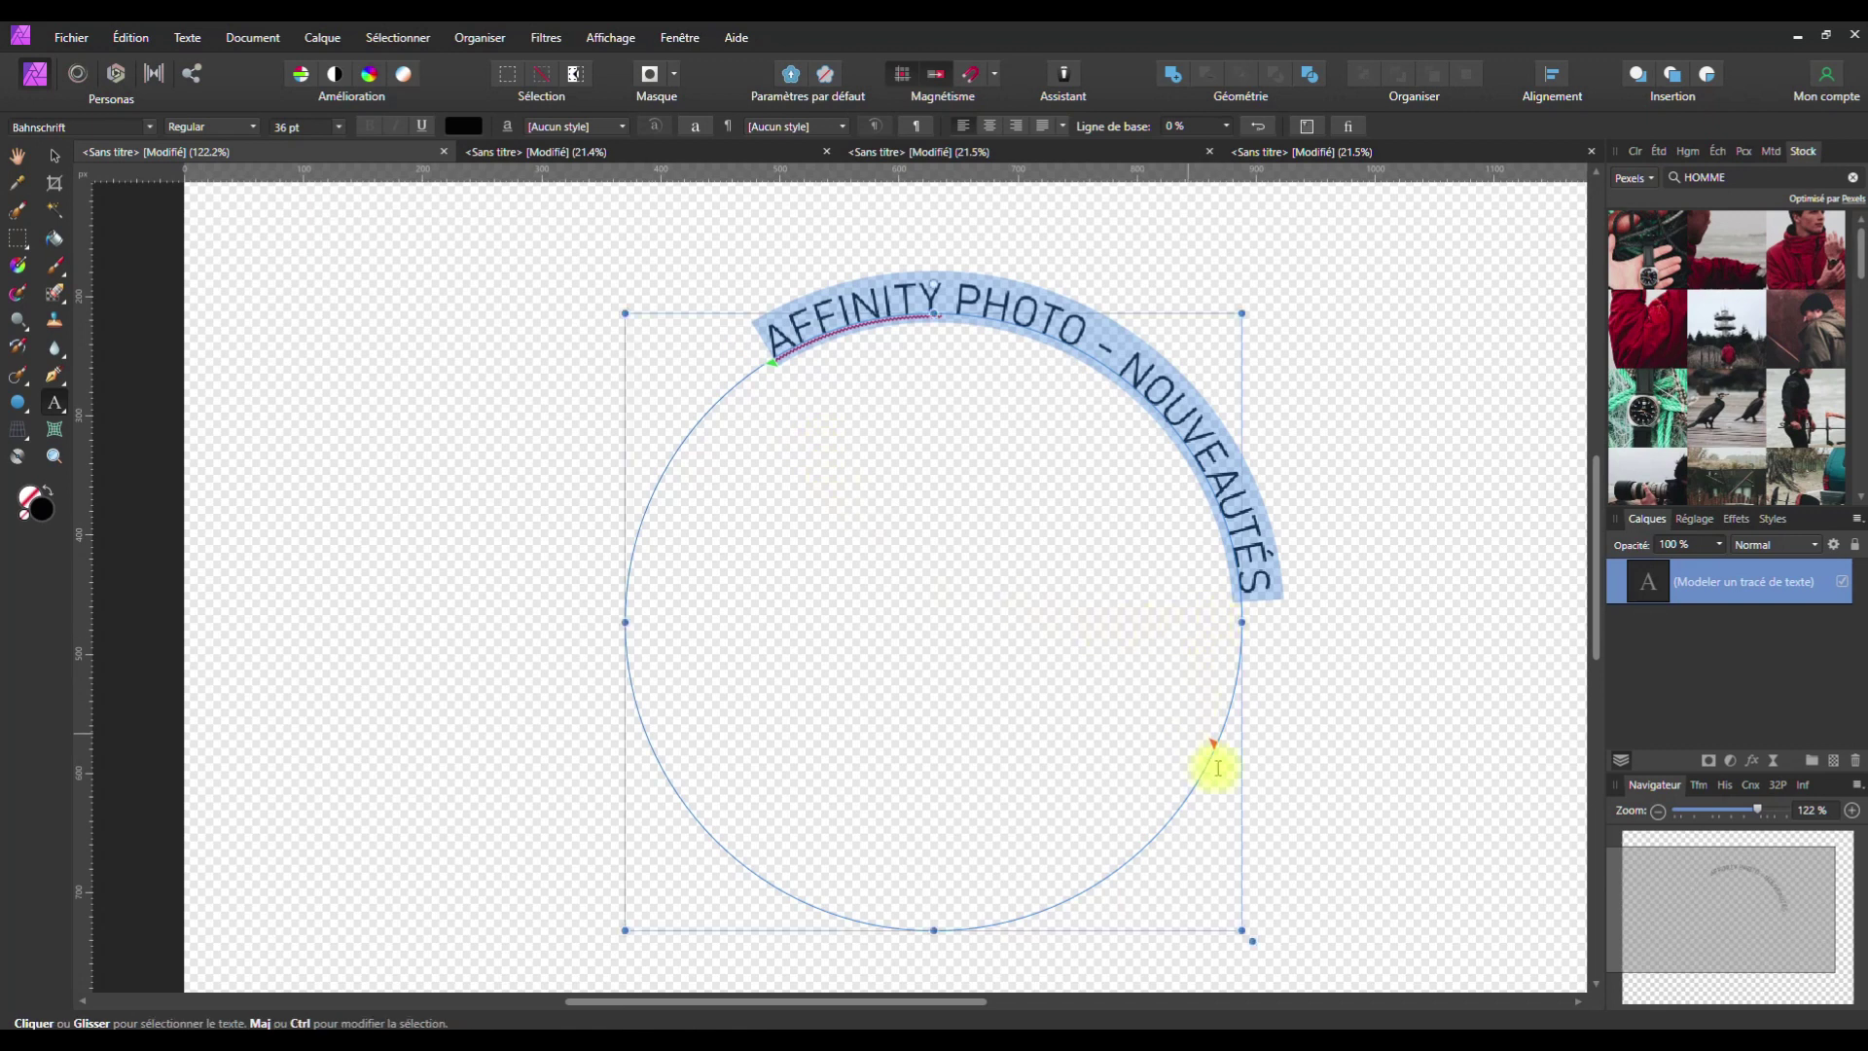
left_click_drag(771, 365, 927, 380)
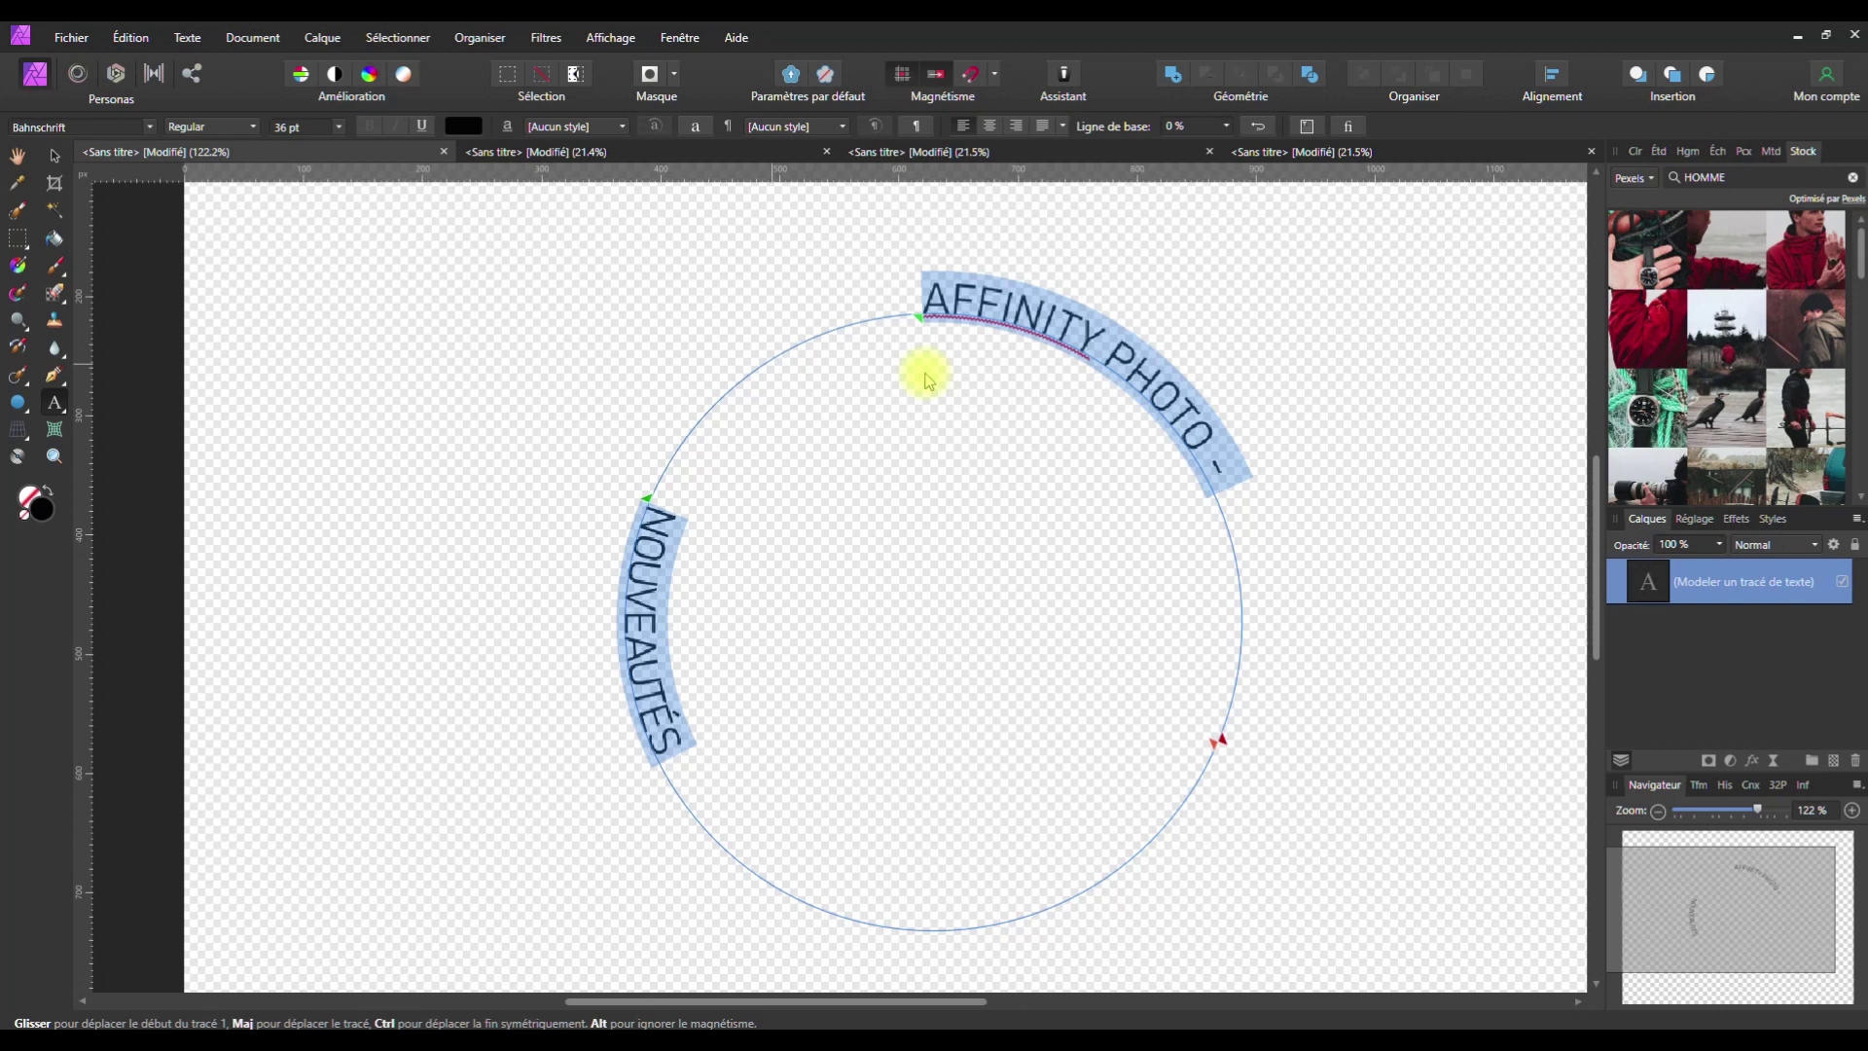
left_click_drag(905, 379, 1202, 673)
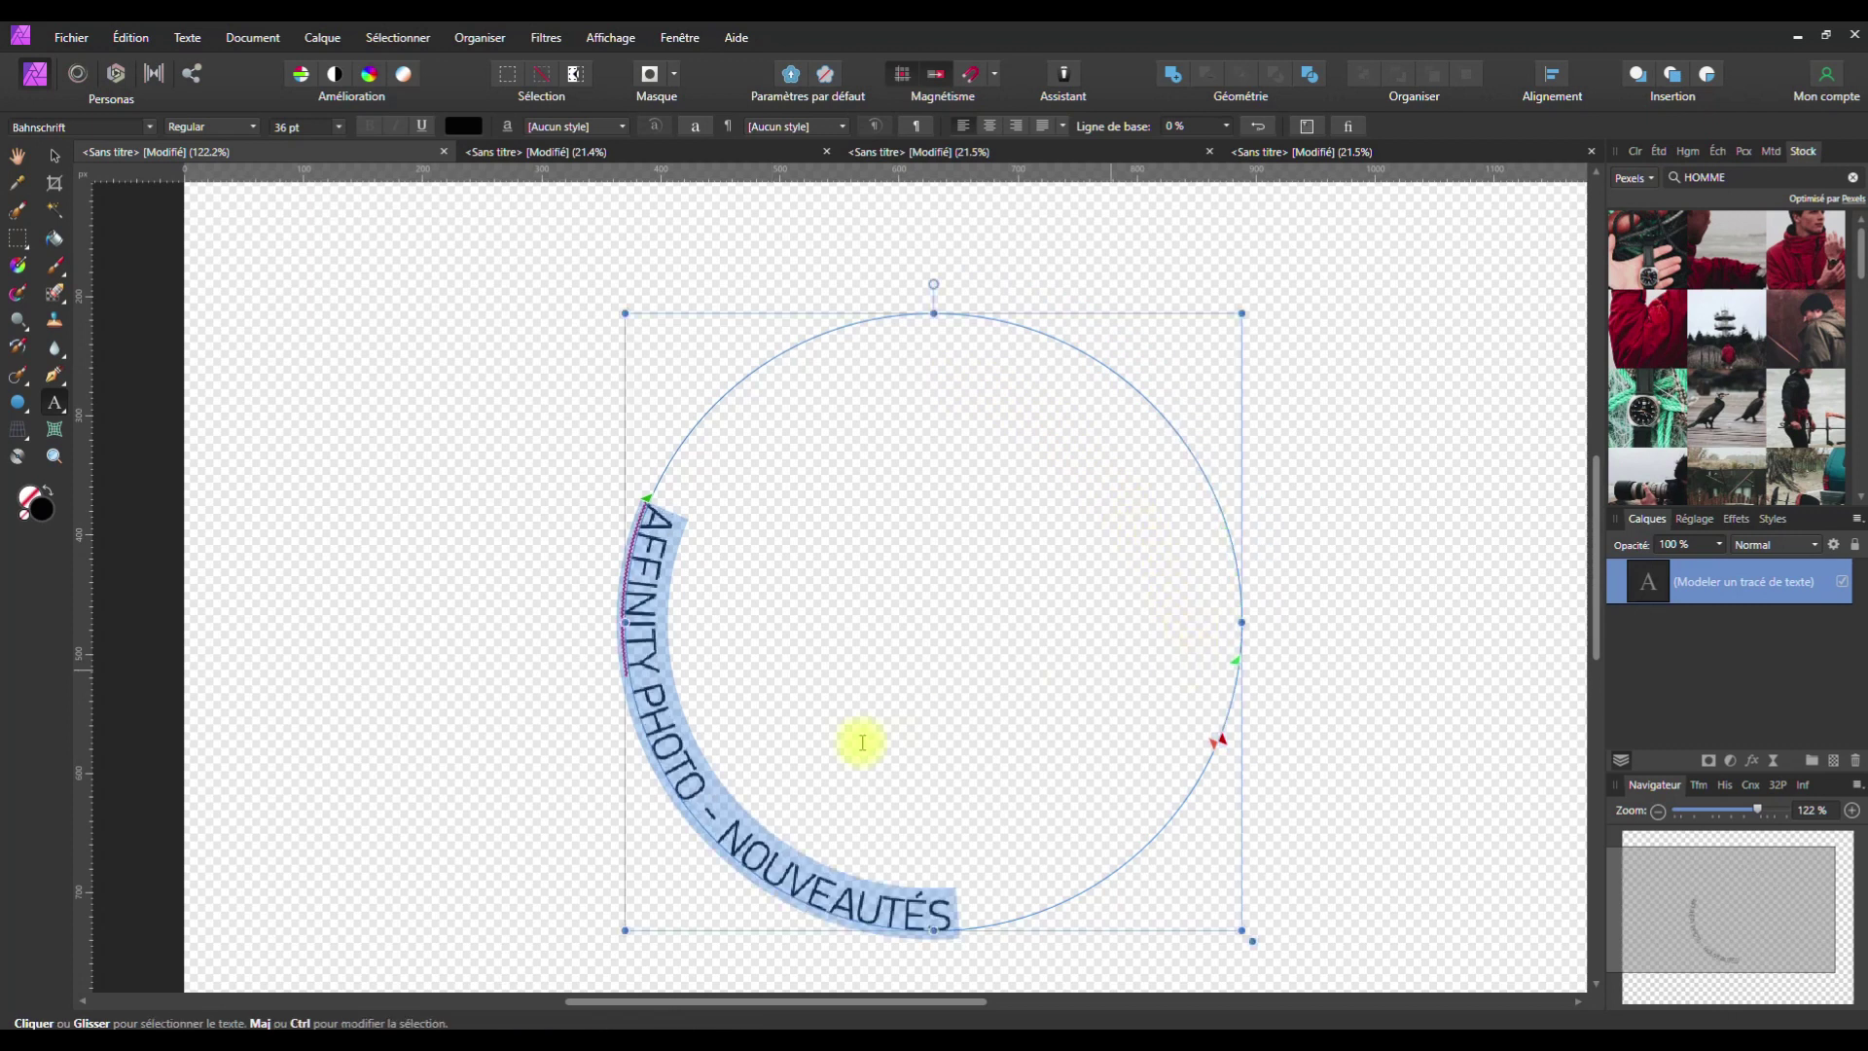
left_click_drag(644, 514, 700, 759)
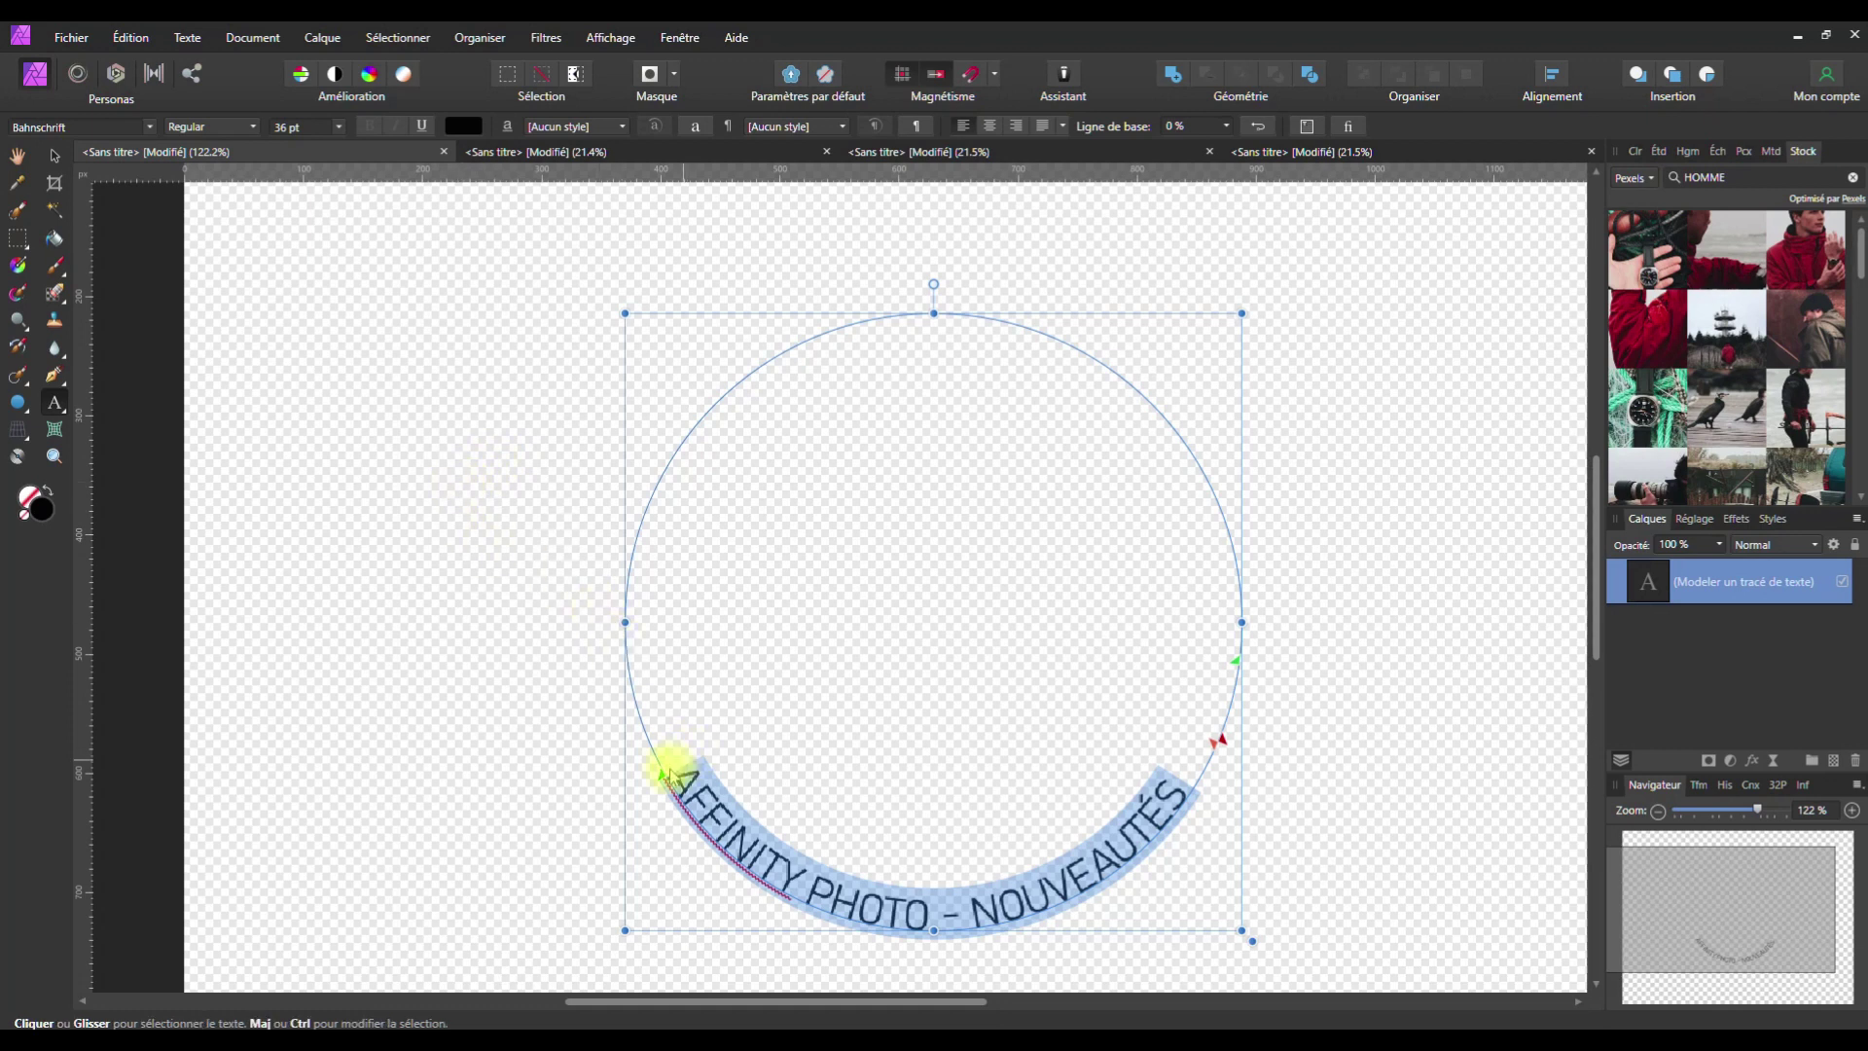
left_click_drag(663, 773, 727, 693)
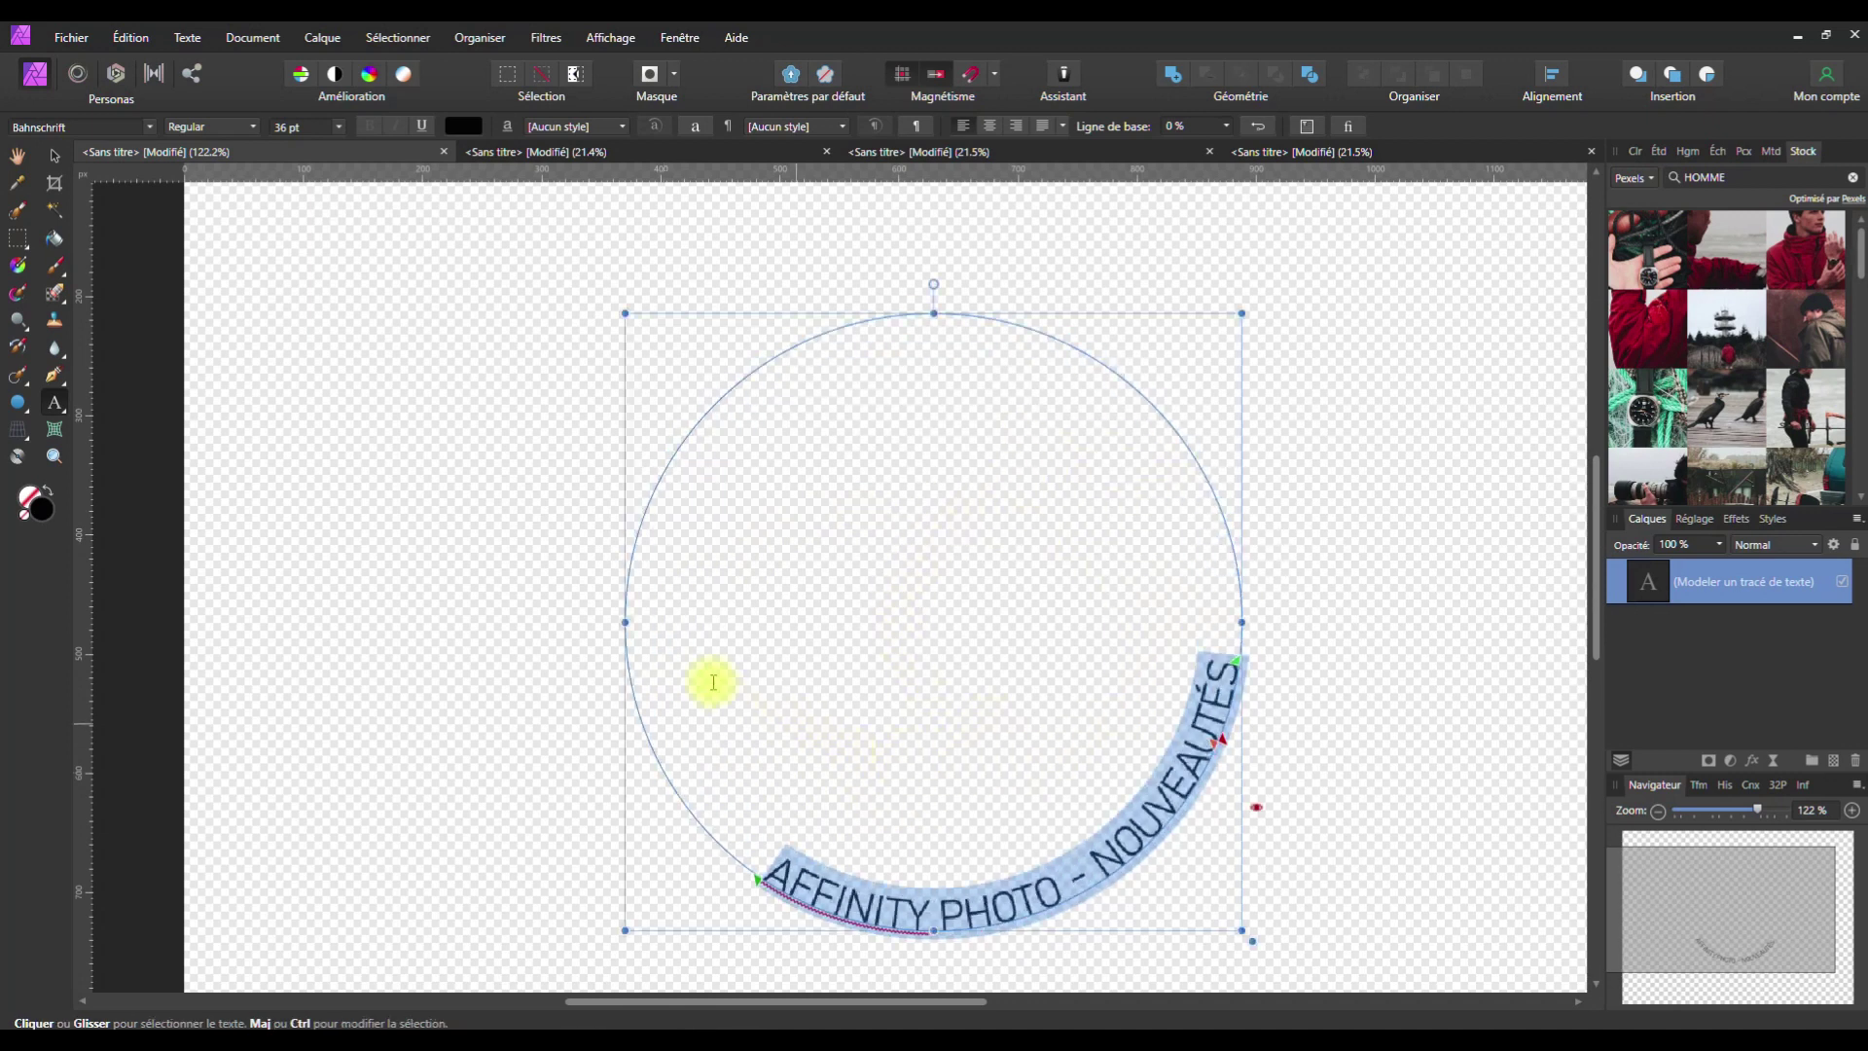
Undo the last four start-point moves to bring the text back outside the upper arc
key("ctrl+z")
key("ctrl+z")
key("ctrl+z")
key("ctrl+z")
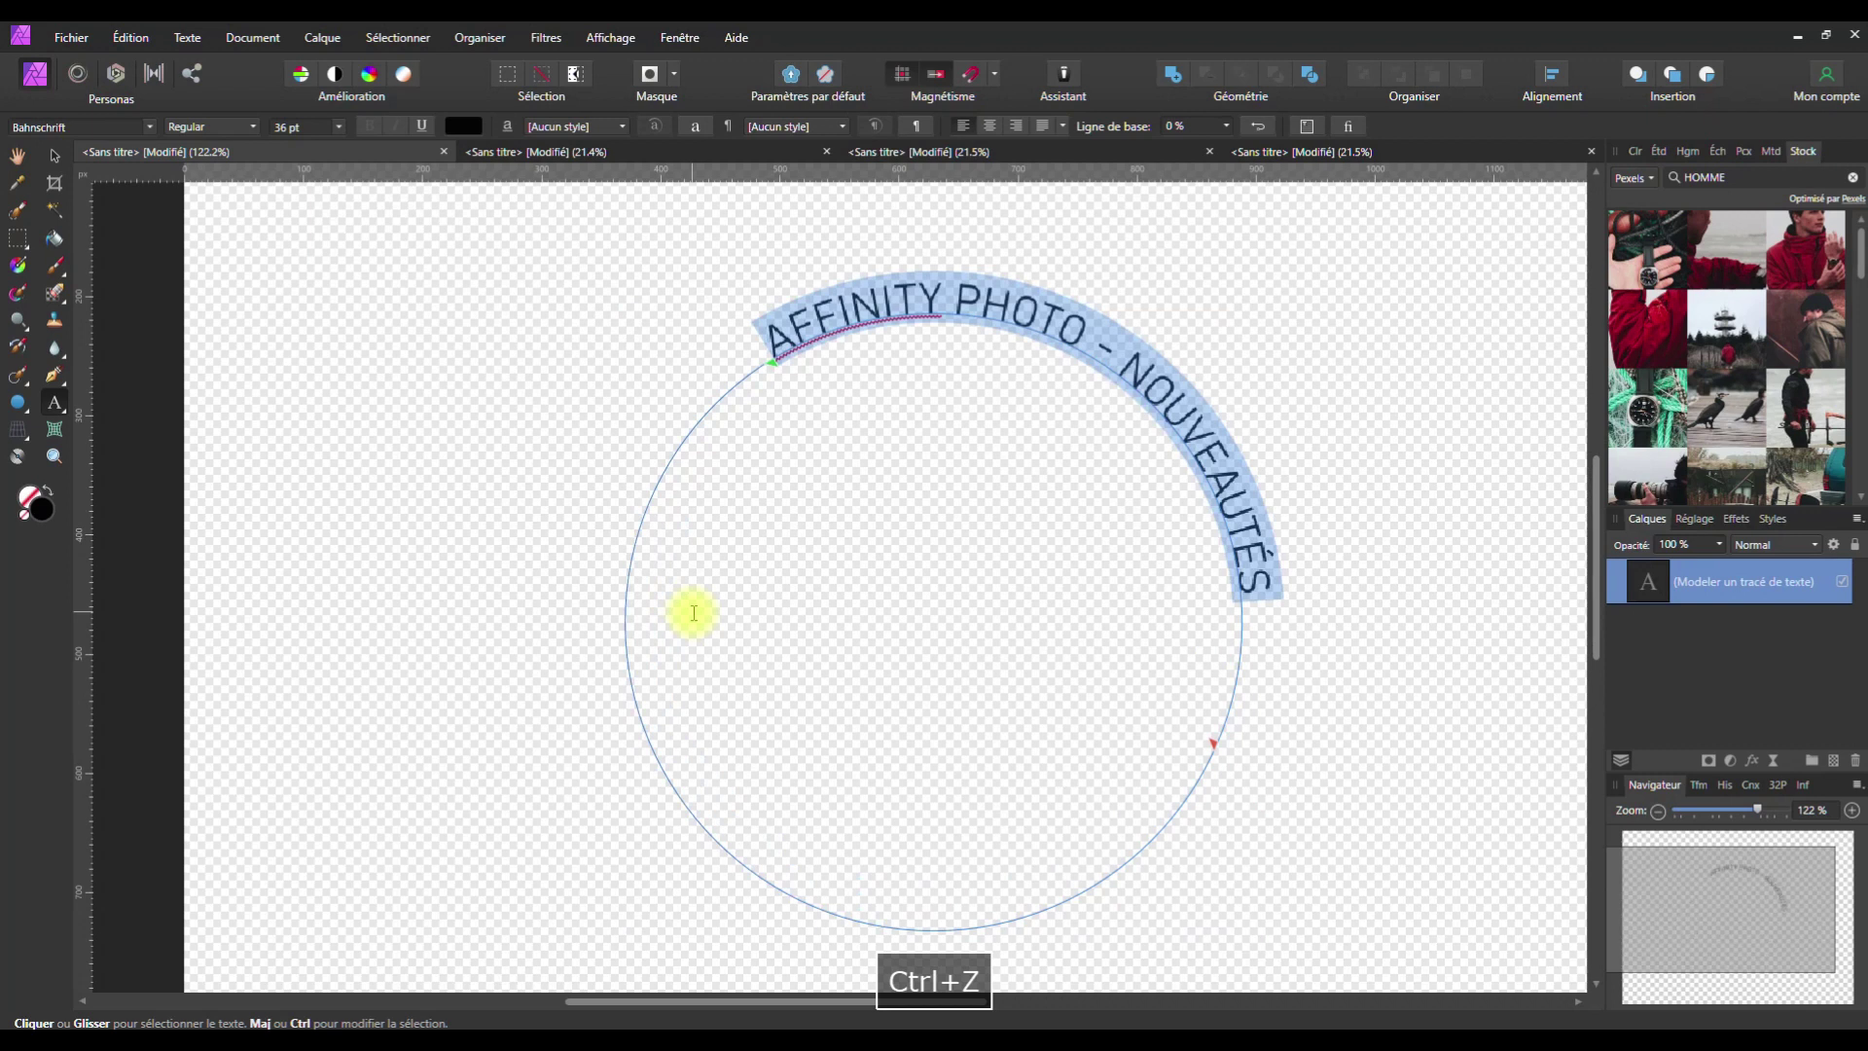
Shift the text's start point counterclockwise to centre the text over the top of the circle, and leave text editing
left_click_drag(772, 367, 667, 450)
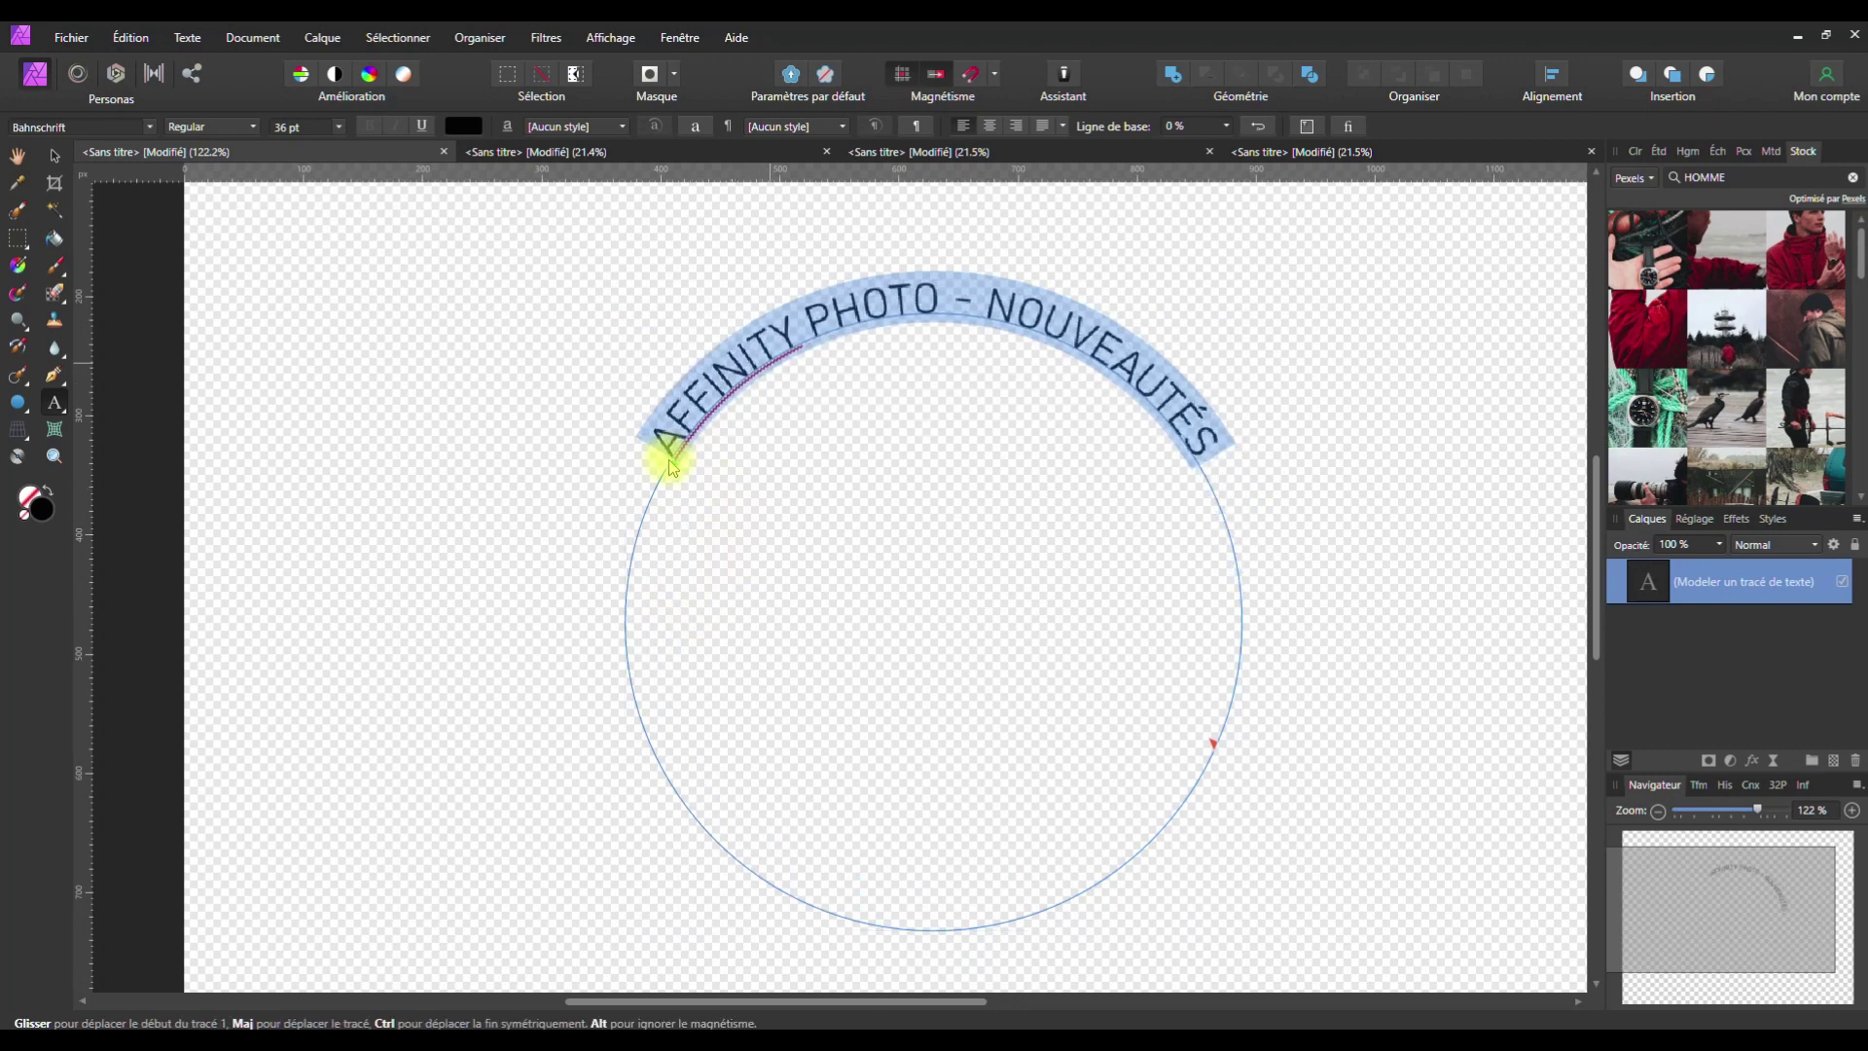
scroll(489, 443, "down", 3)
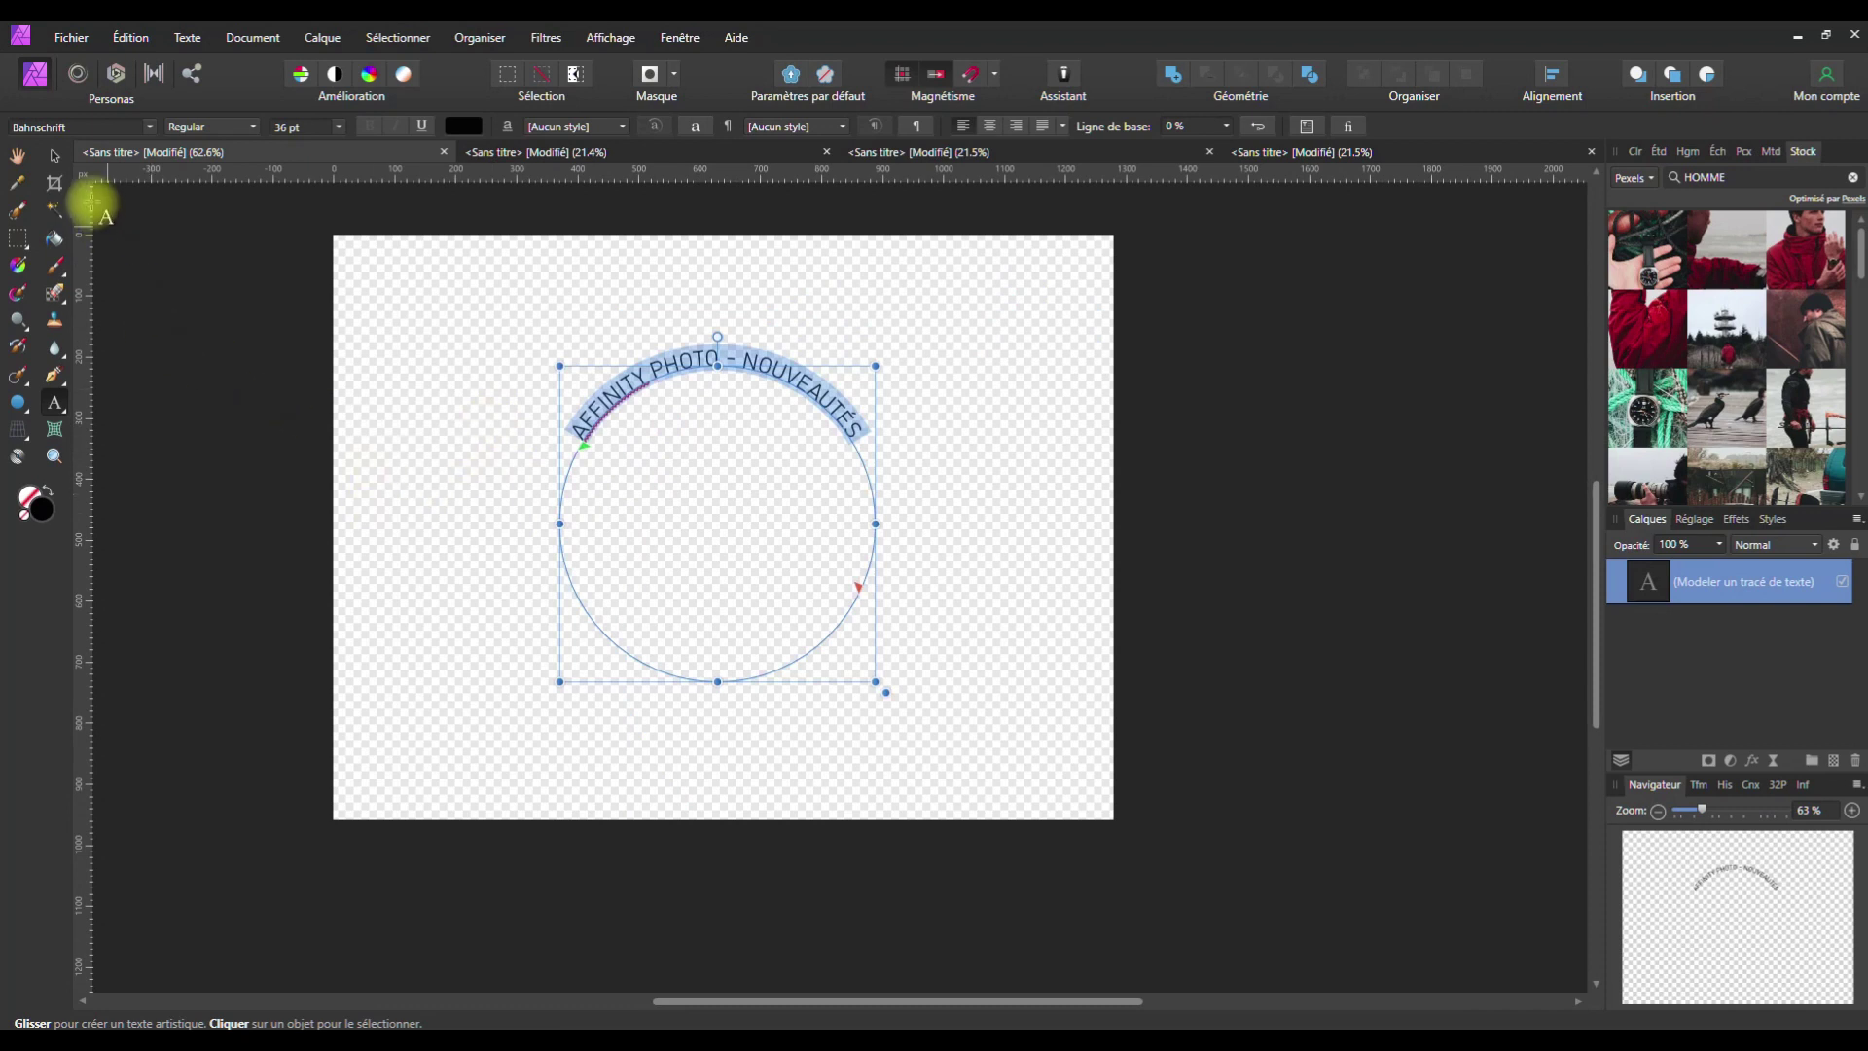
left_click(54, 156)
Draw a small five-pointed star near the lower-left corner of the canvas with the Star tool, undoing unsatisfactory attempts
left_click(30, 420)
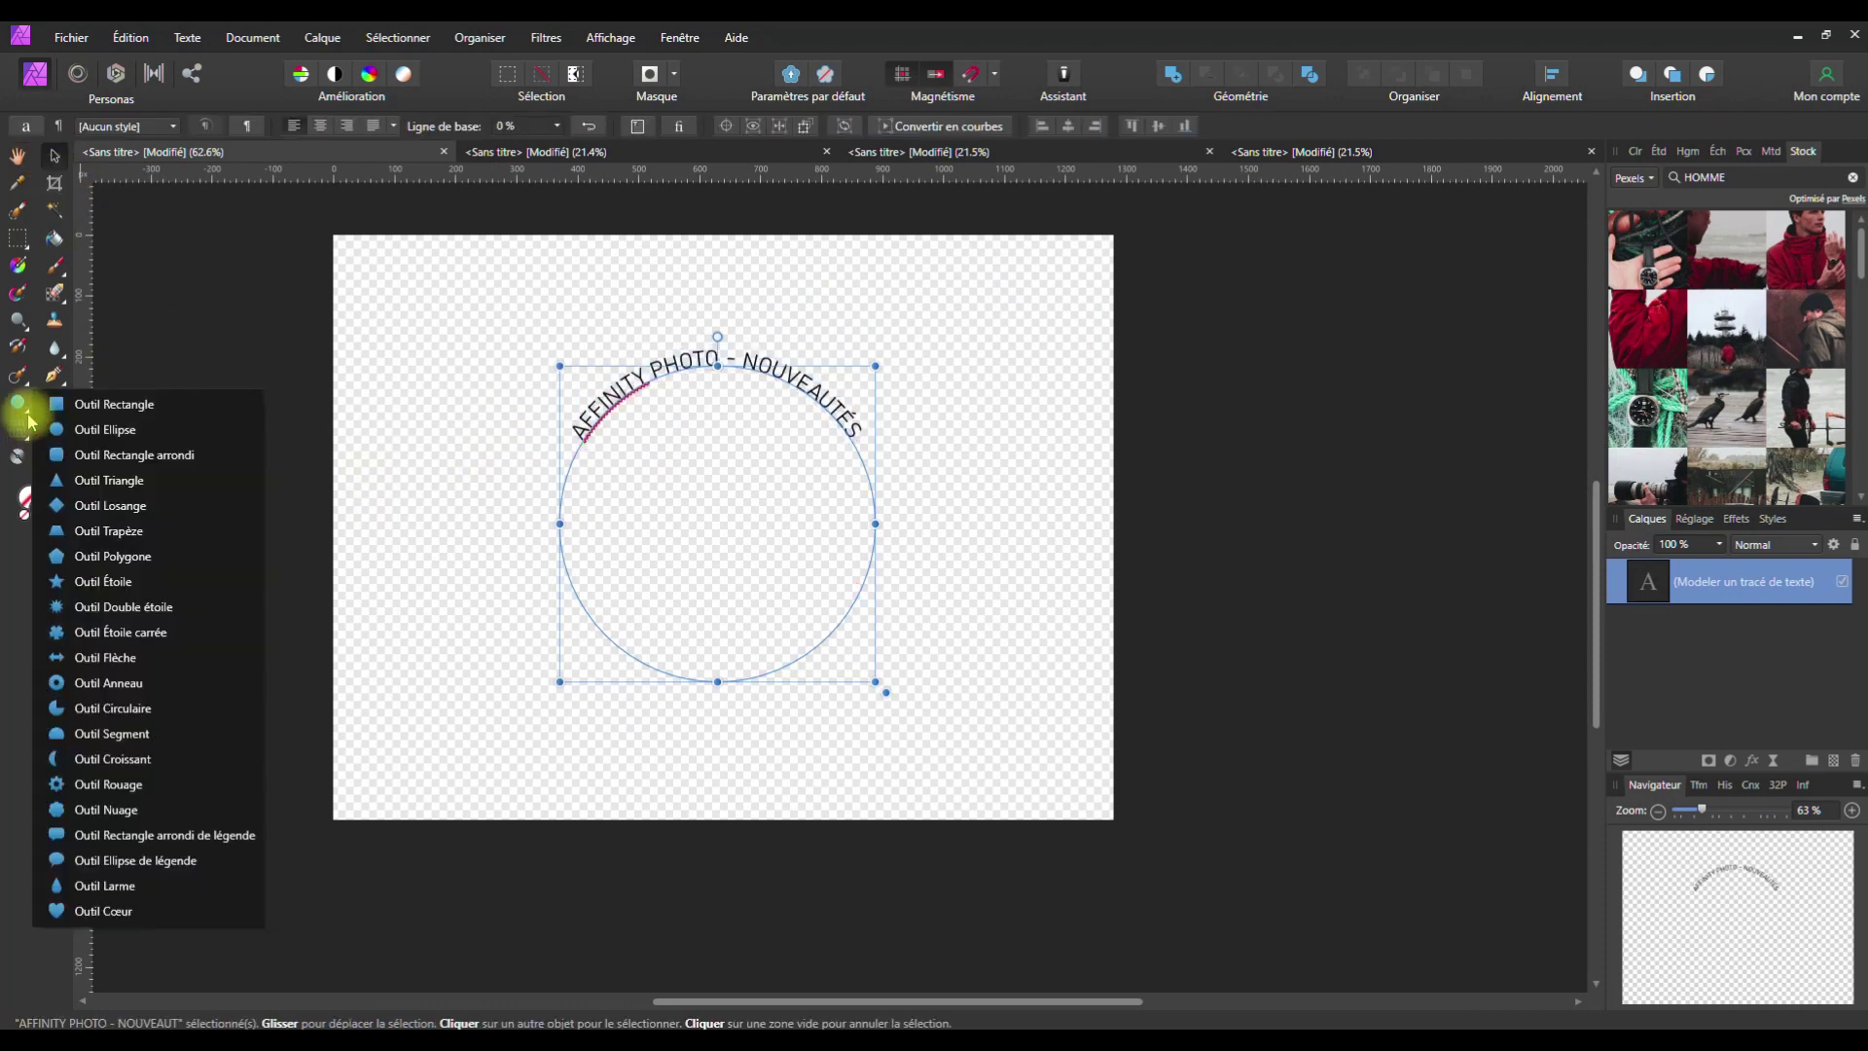
left_click(93, 582)
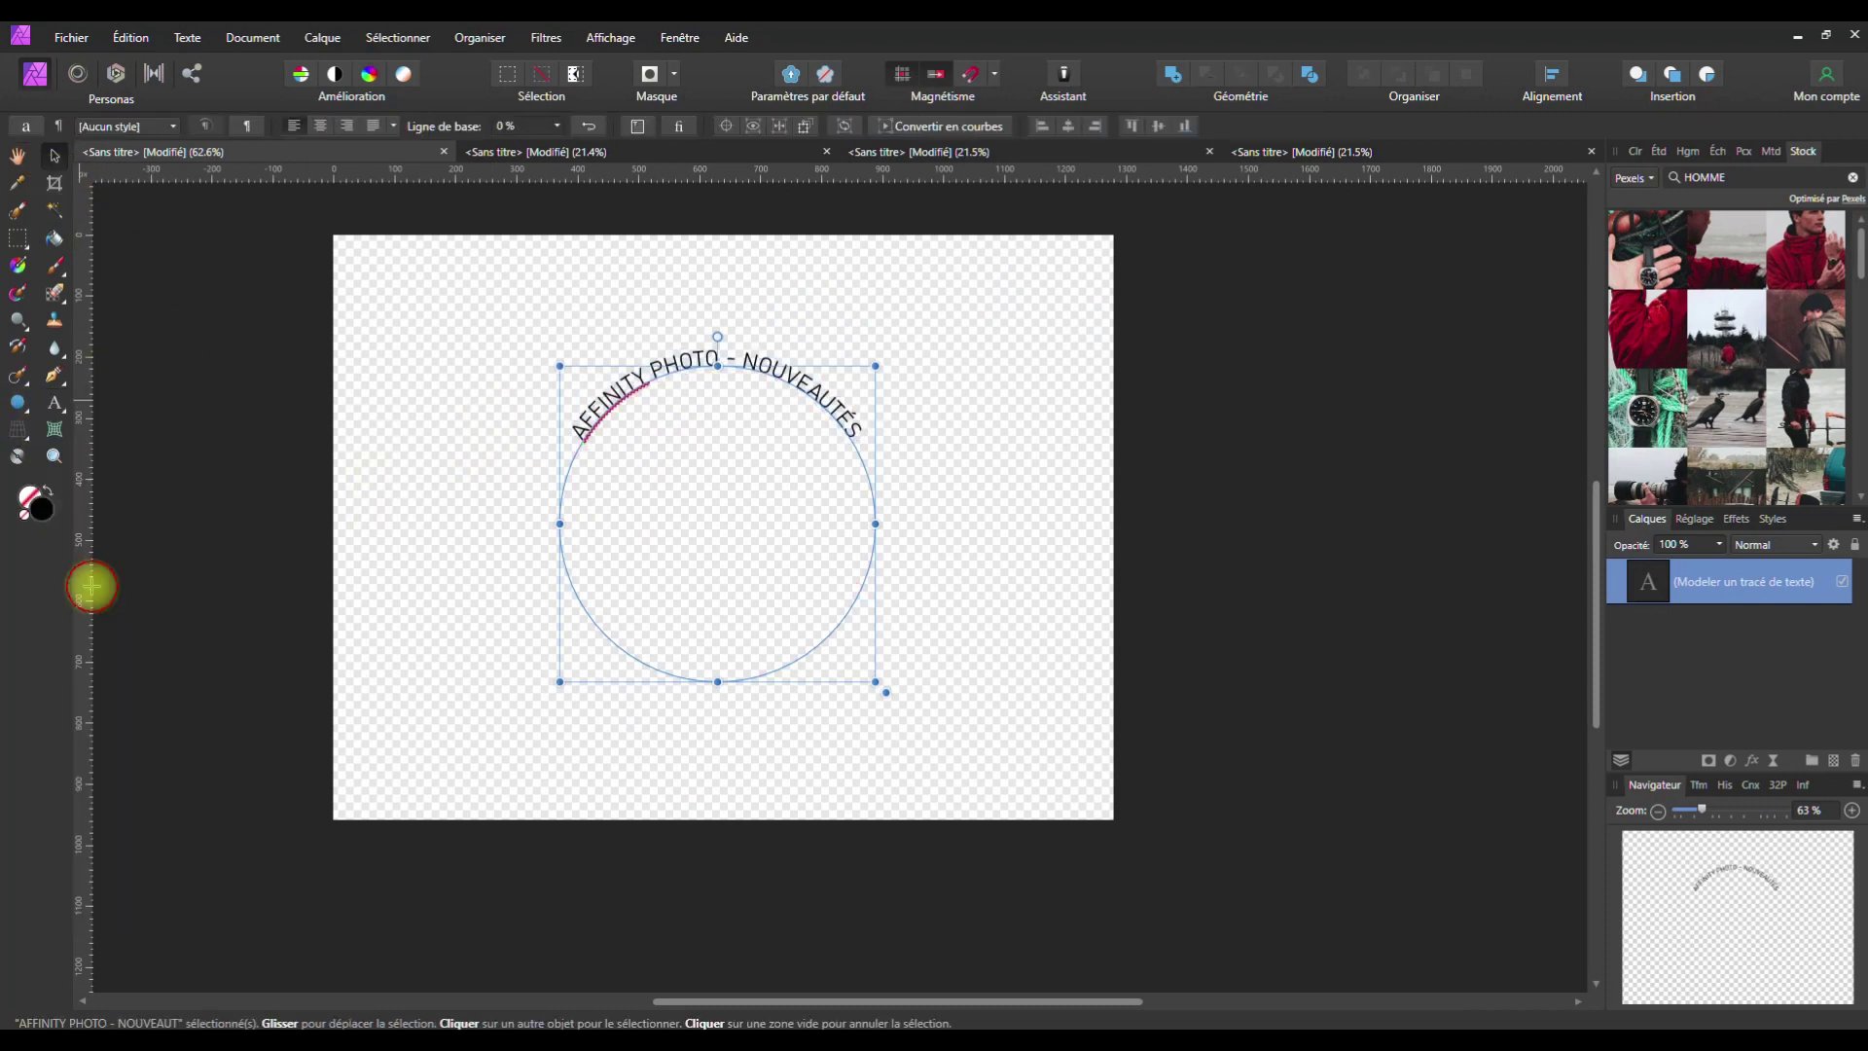
left_click_drag(447, 673, 513, 700)
key("ctrl+z")
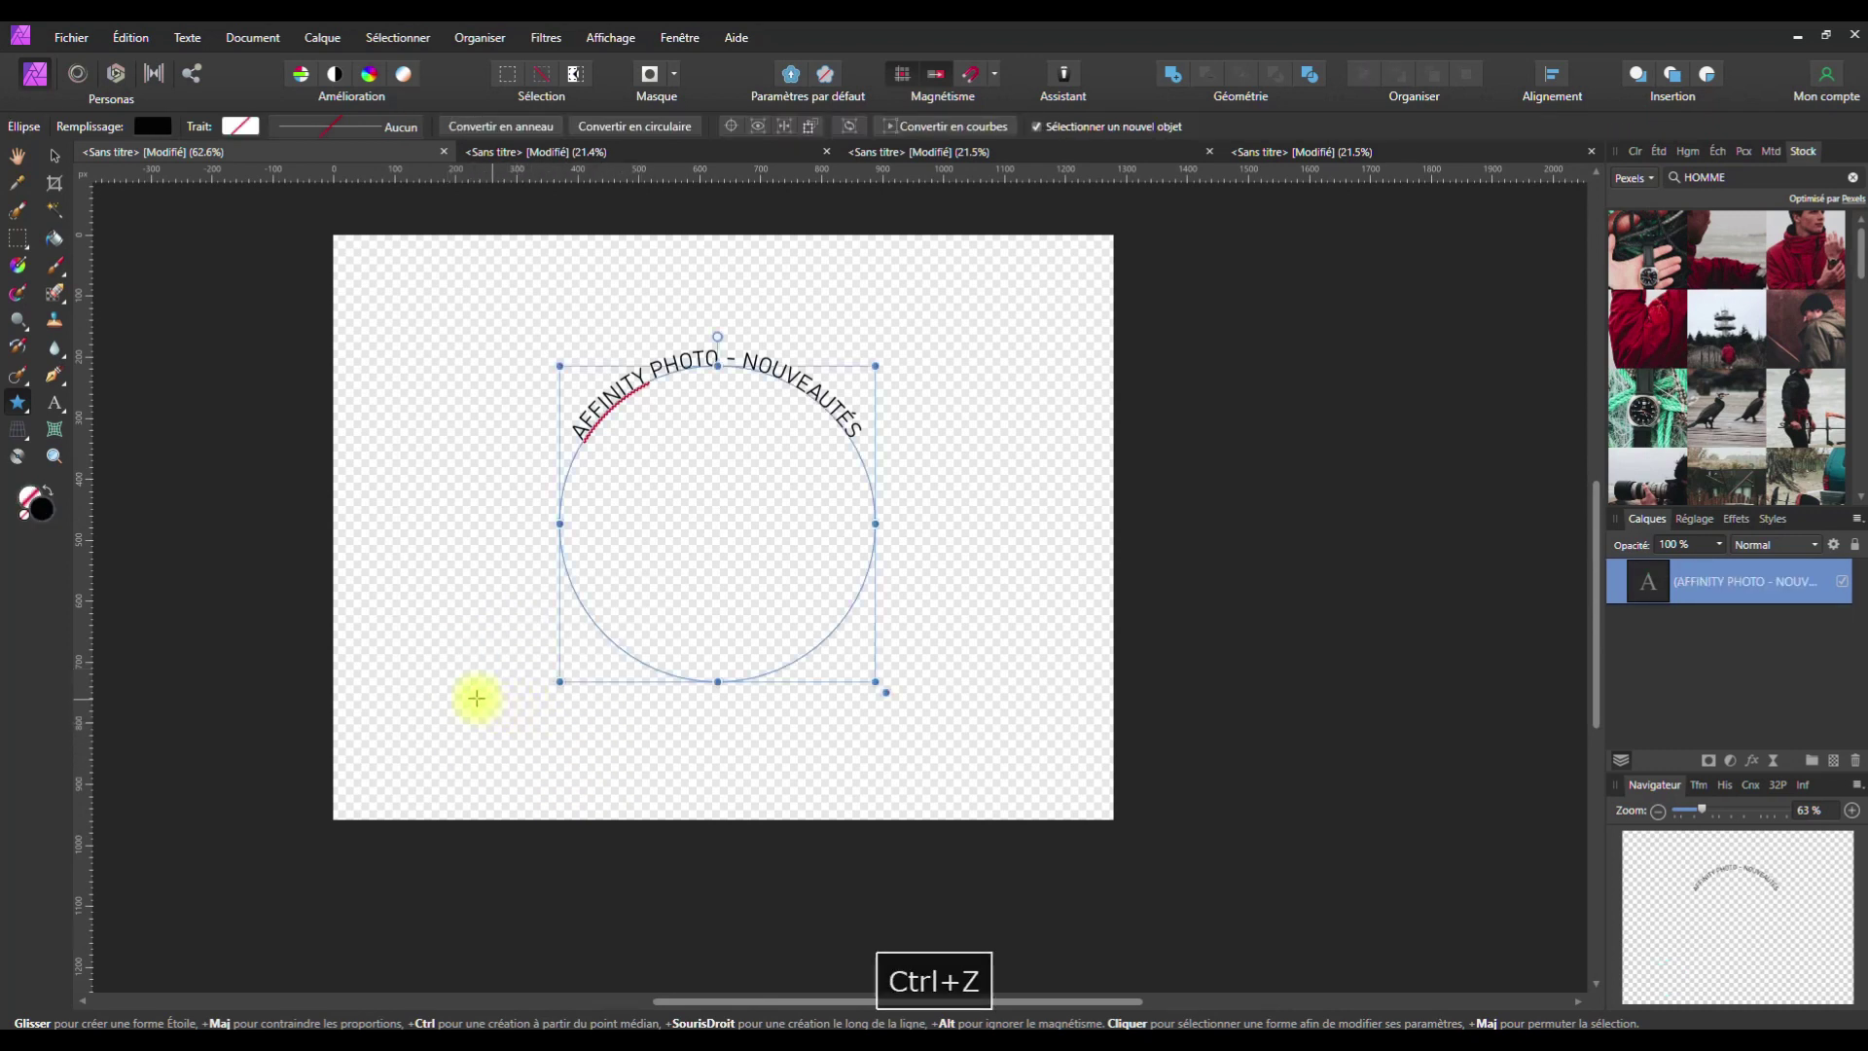
left_click_drag(418, 691, 472, 699)
key("ctrl+z")
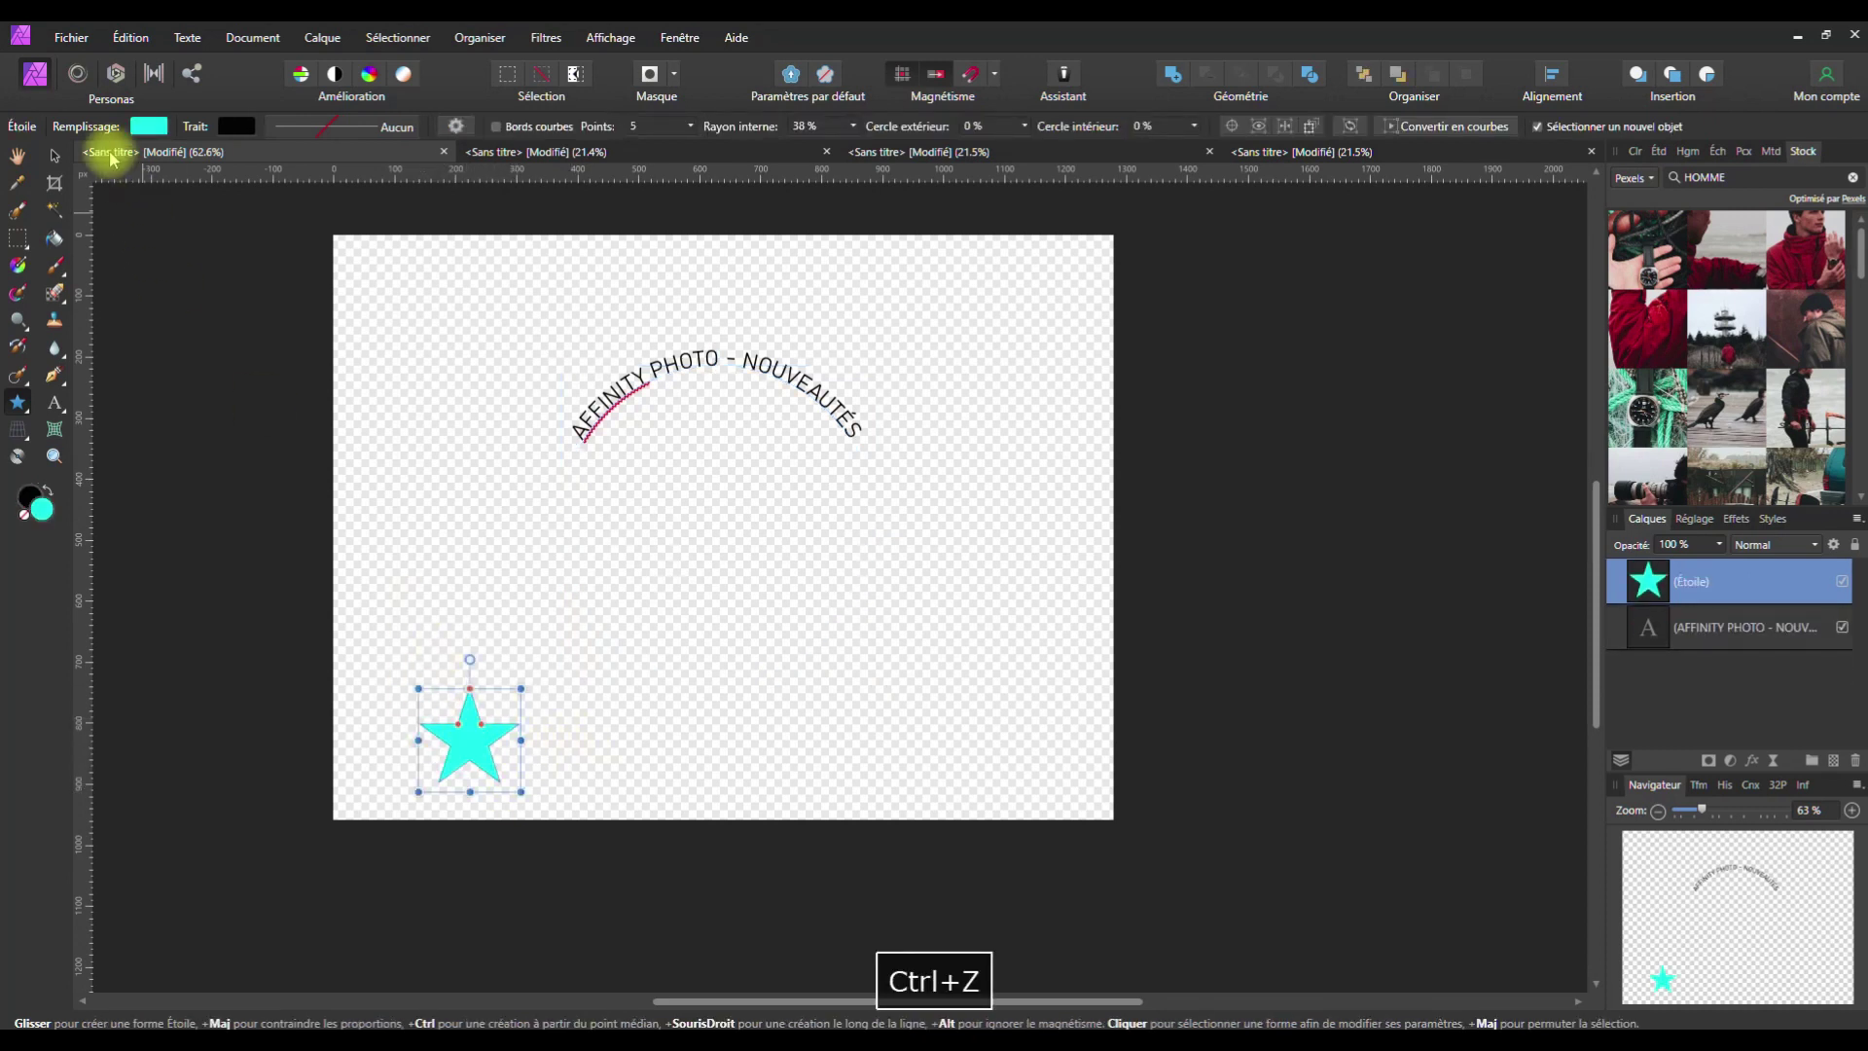
Move the star slightly upward from the bottom edge of the canvas, keeping its corners sharp
left_click(54, 156)
left_click_drag(471, 745, 447, 691)
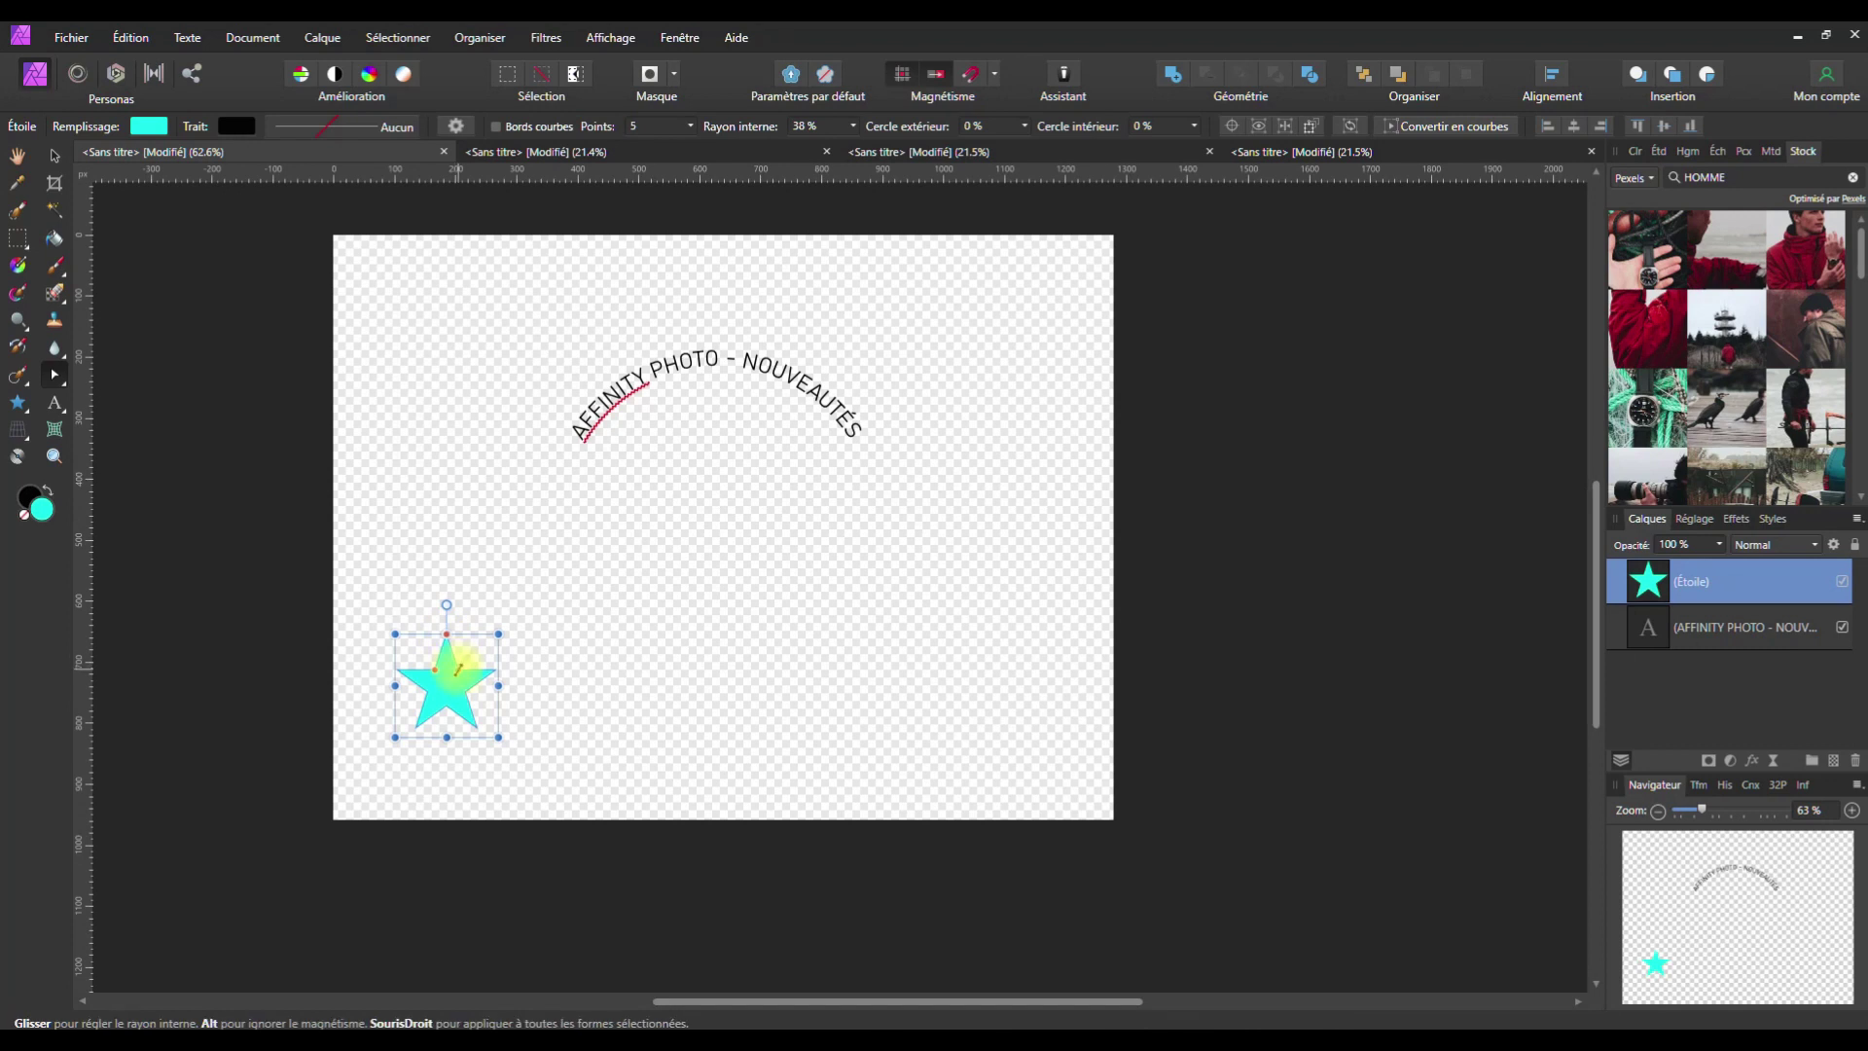
mouse_move(457, 669)
left_mouse_down()
mouse_move(469, 657)
mouse_move(446, 651)
left_mouse_up()
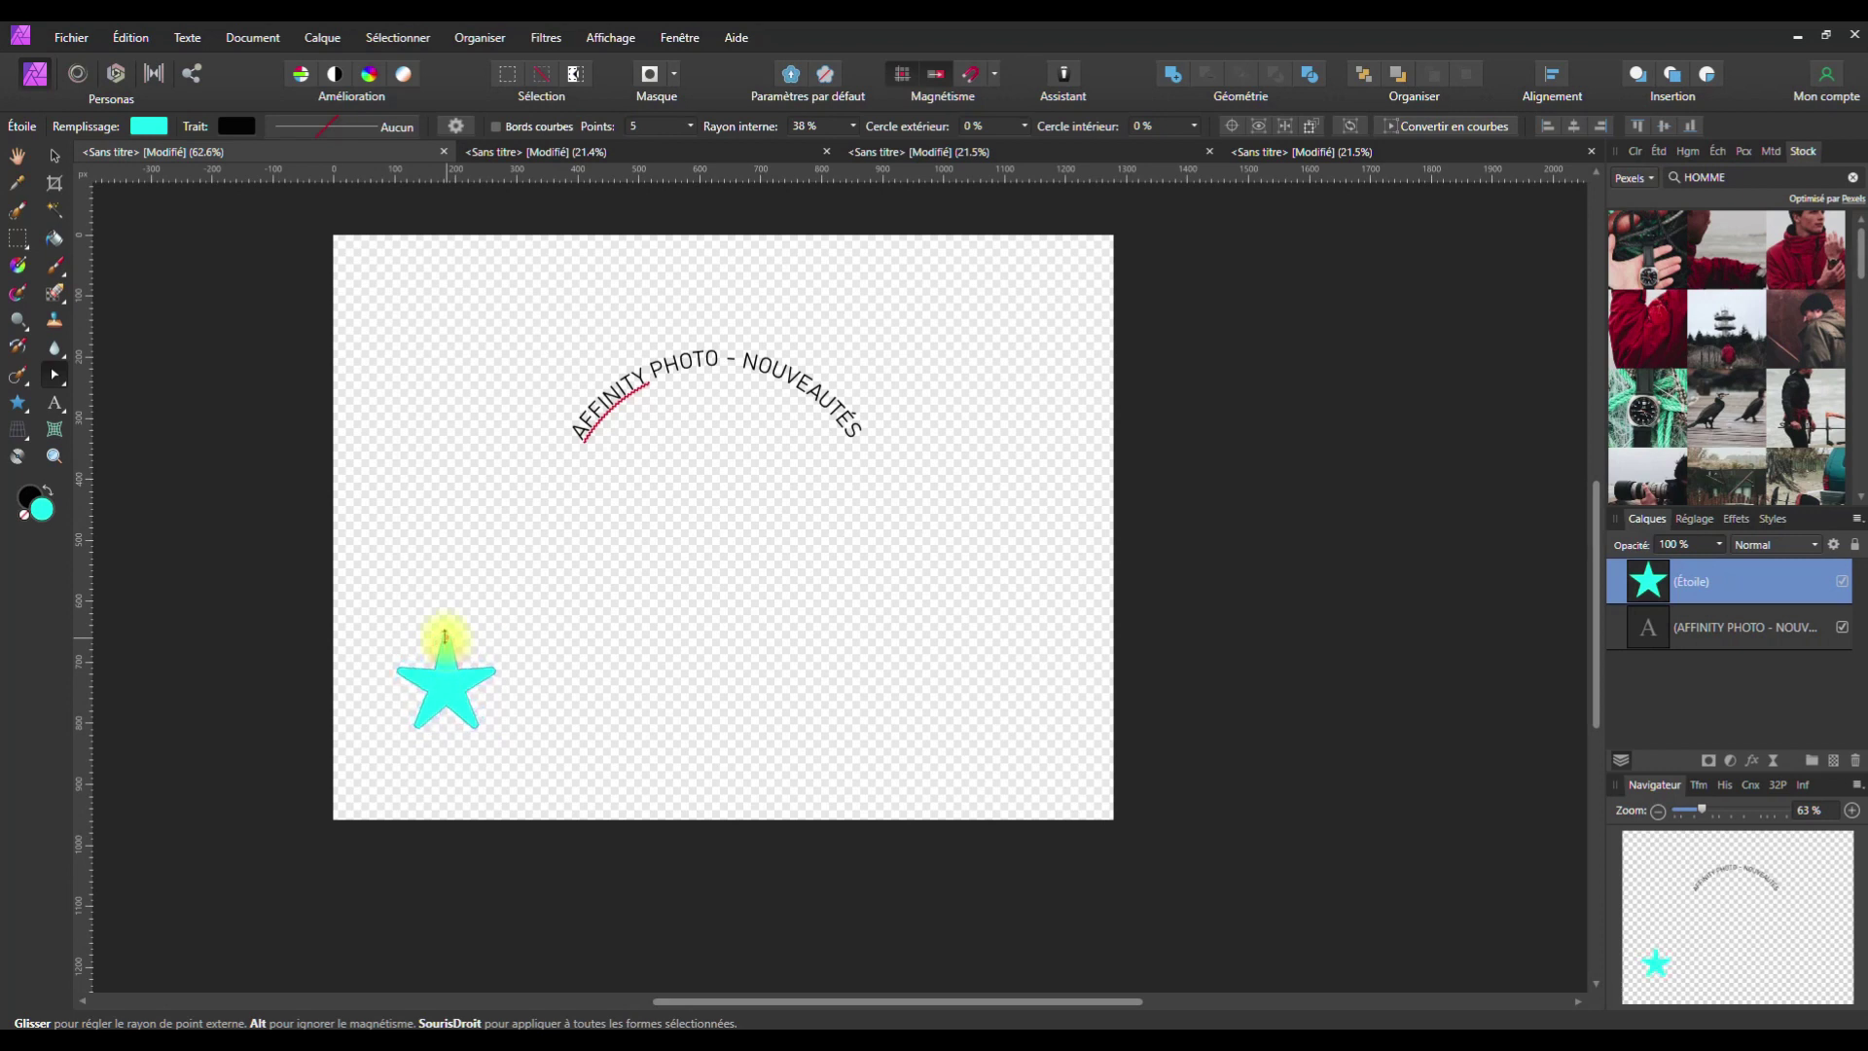
left_click_drag(444, 629, 467, 665)
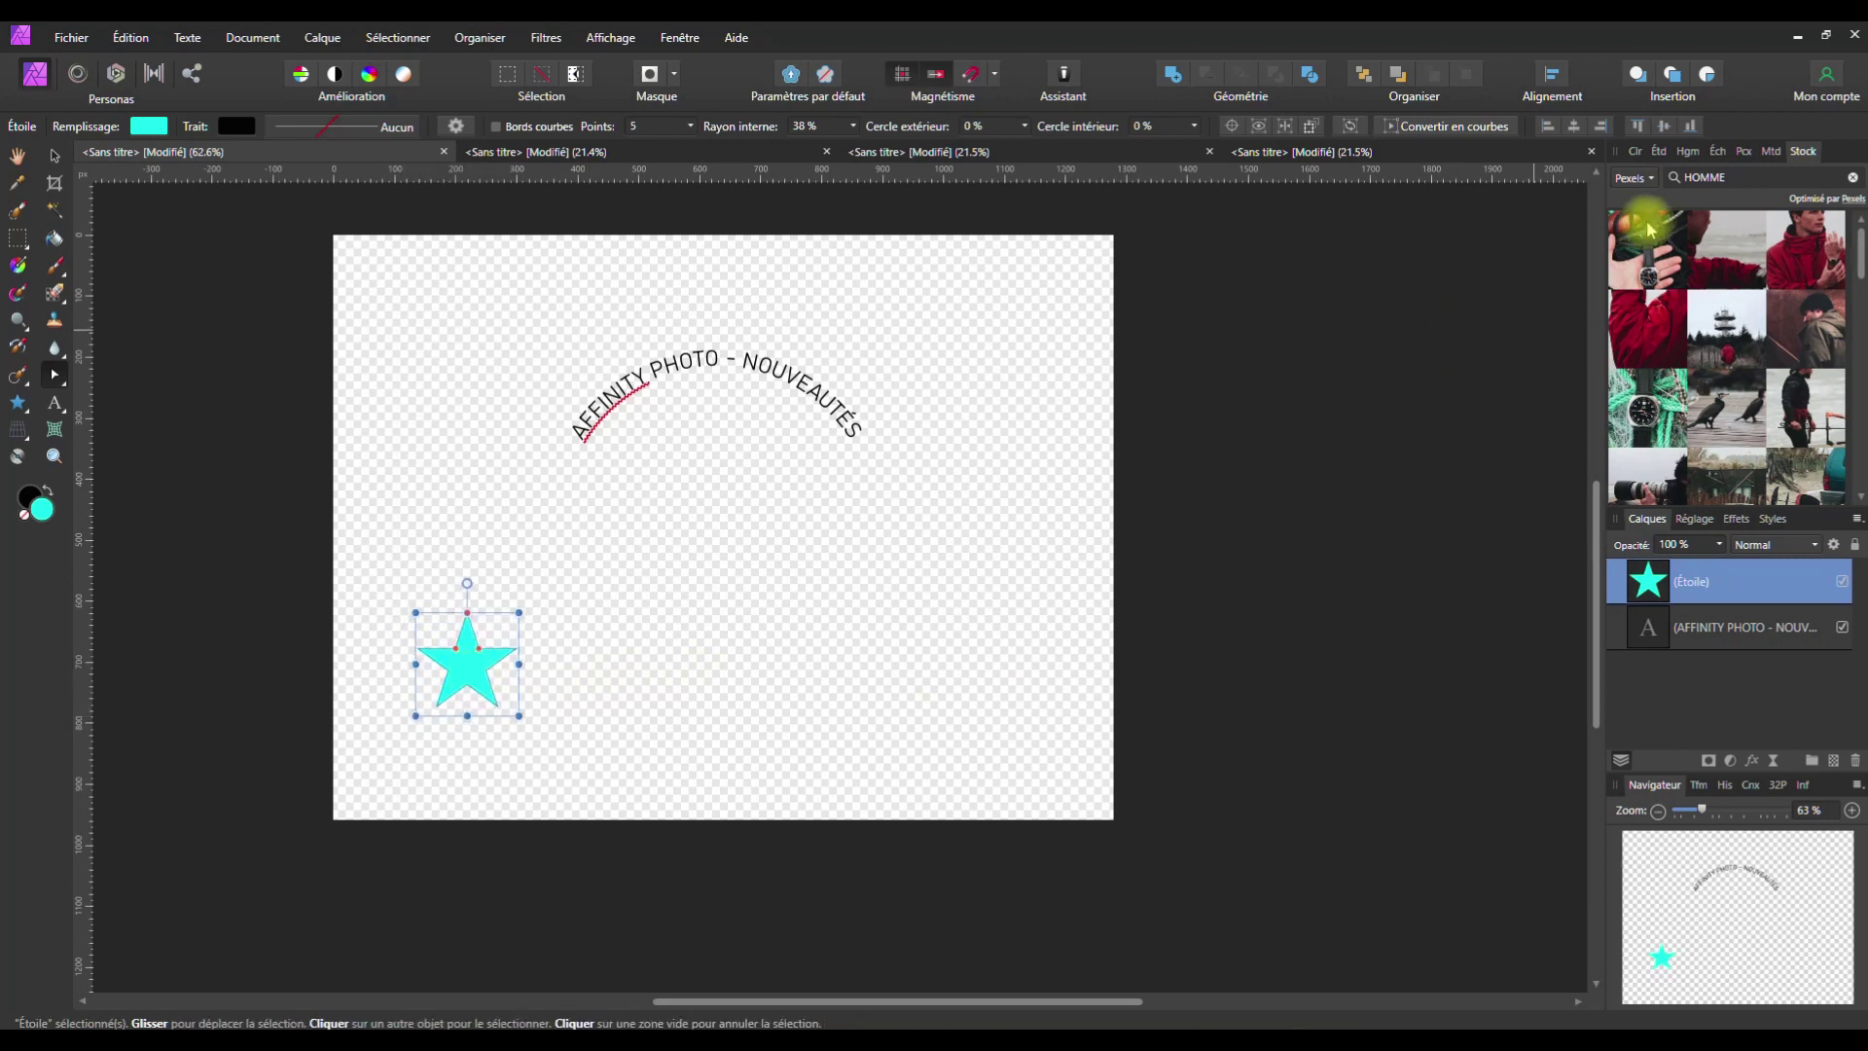
Change the star's fill to yellow with hue 46 and shift the star slightly to the right
left_click(1634, 151)
left_click_drag(1671, 235, 1663, 242)
left_click_drag(455, 671, 493, 664)
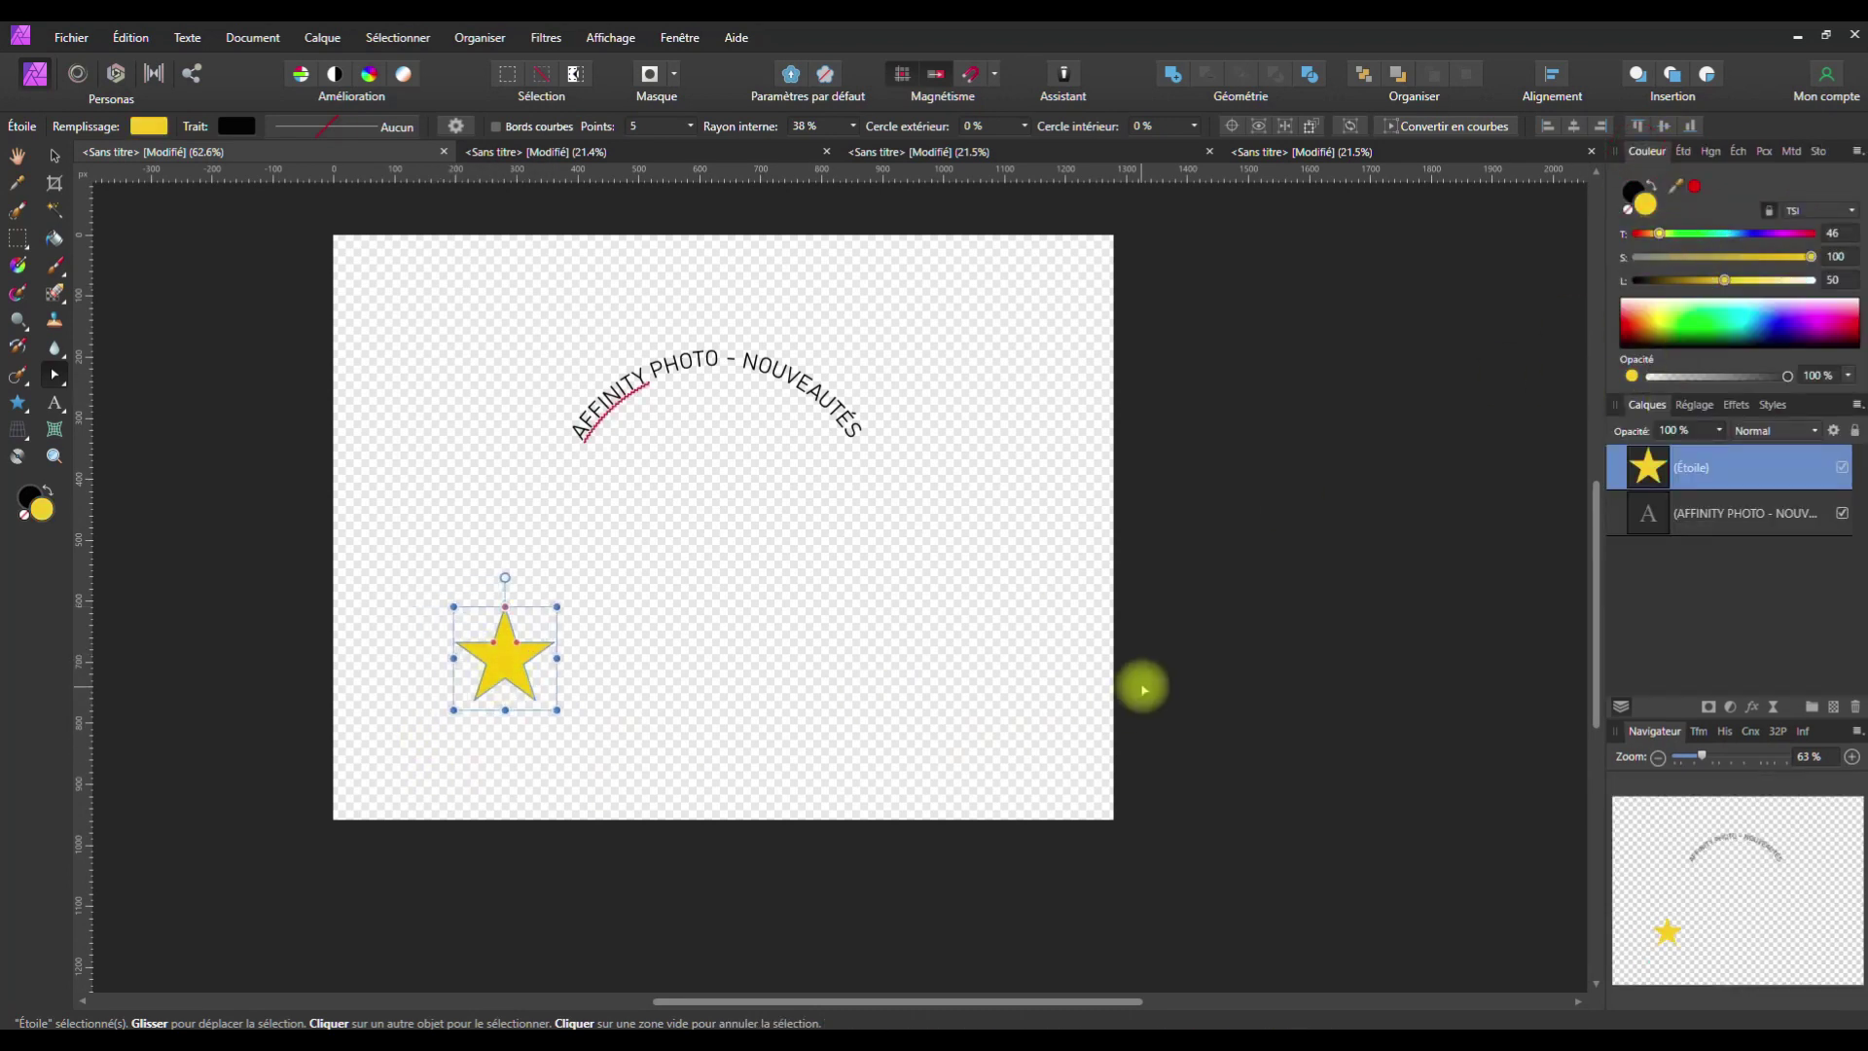
Make an ordinary duplicate of the yellow star and place the copy just to its right
right_click(519, 664)
mouse_move(251, 392)
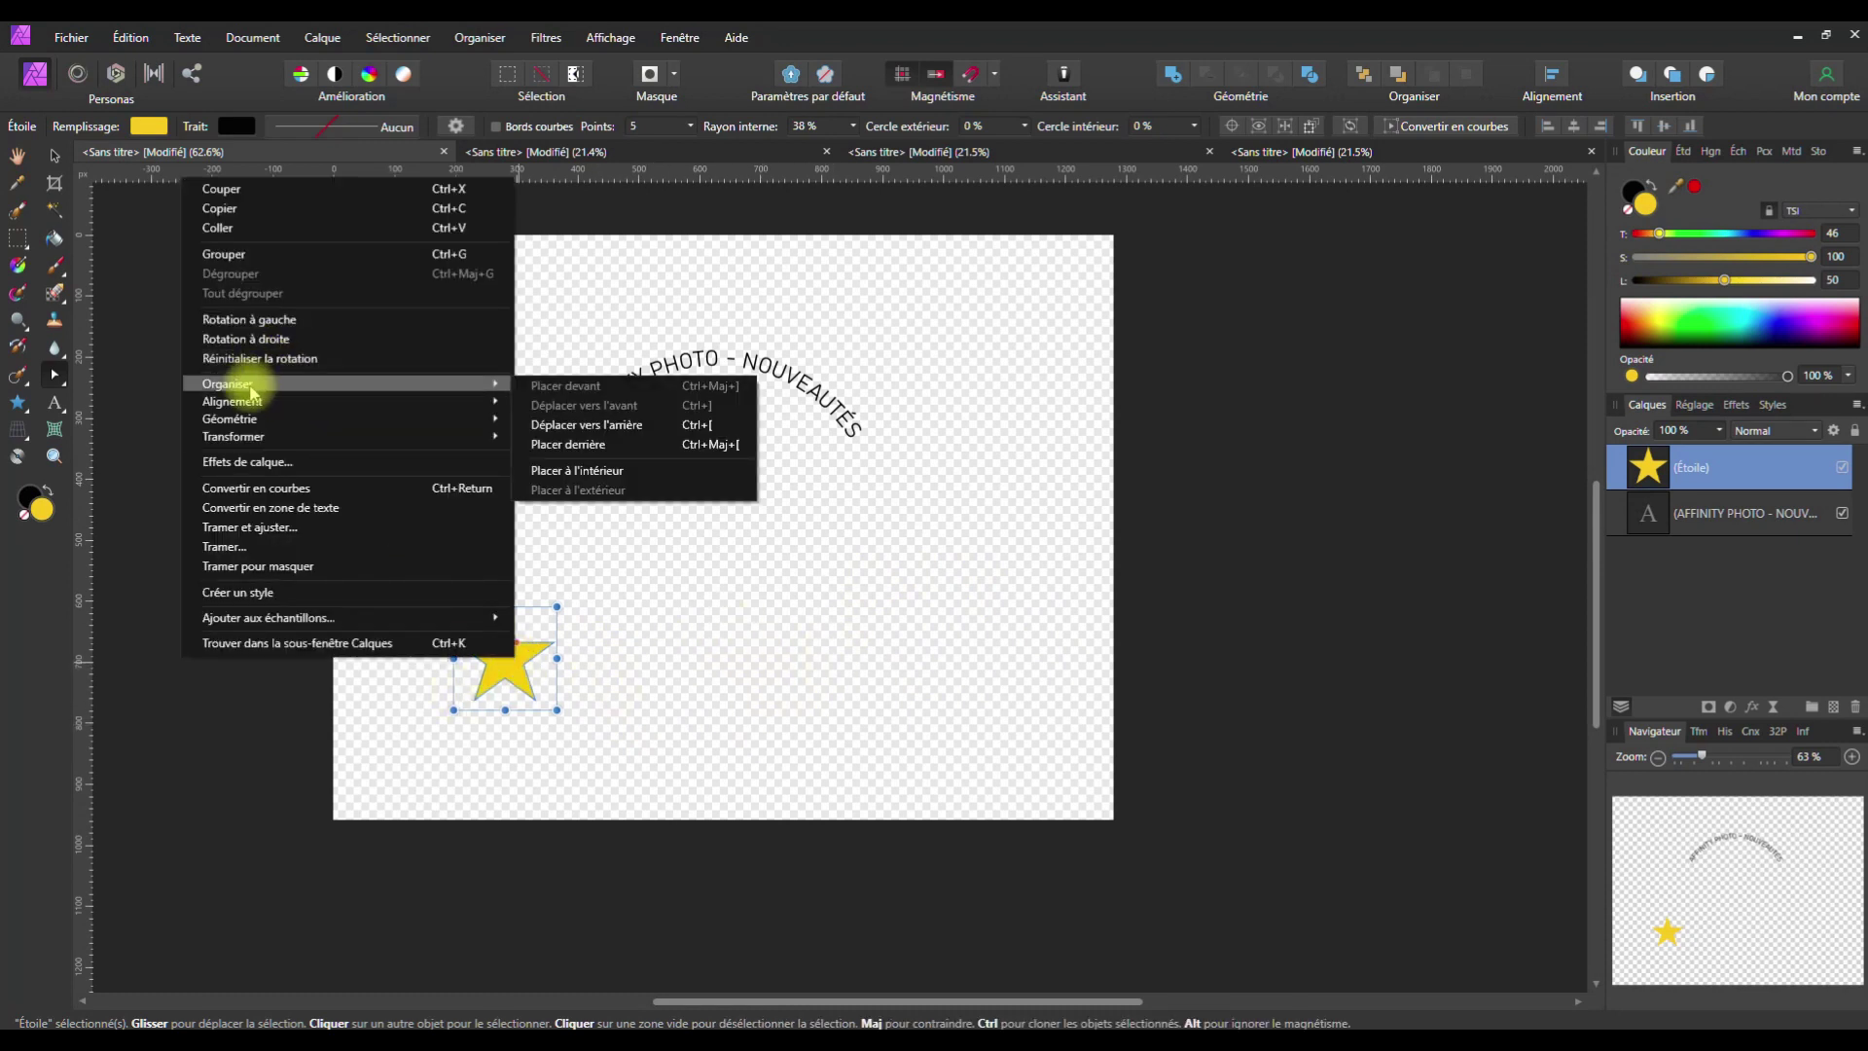
left_click(1291, 442)
right_click(1649, 468)
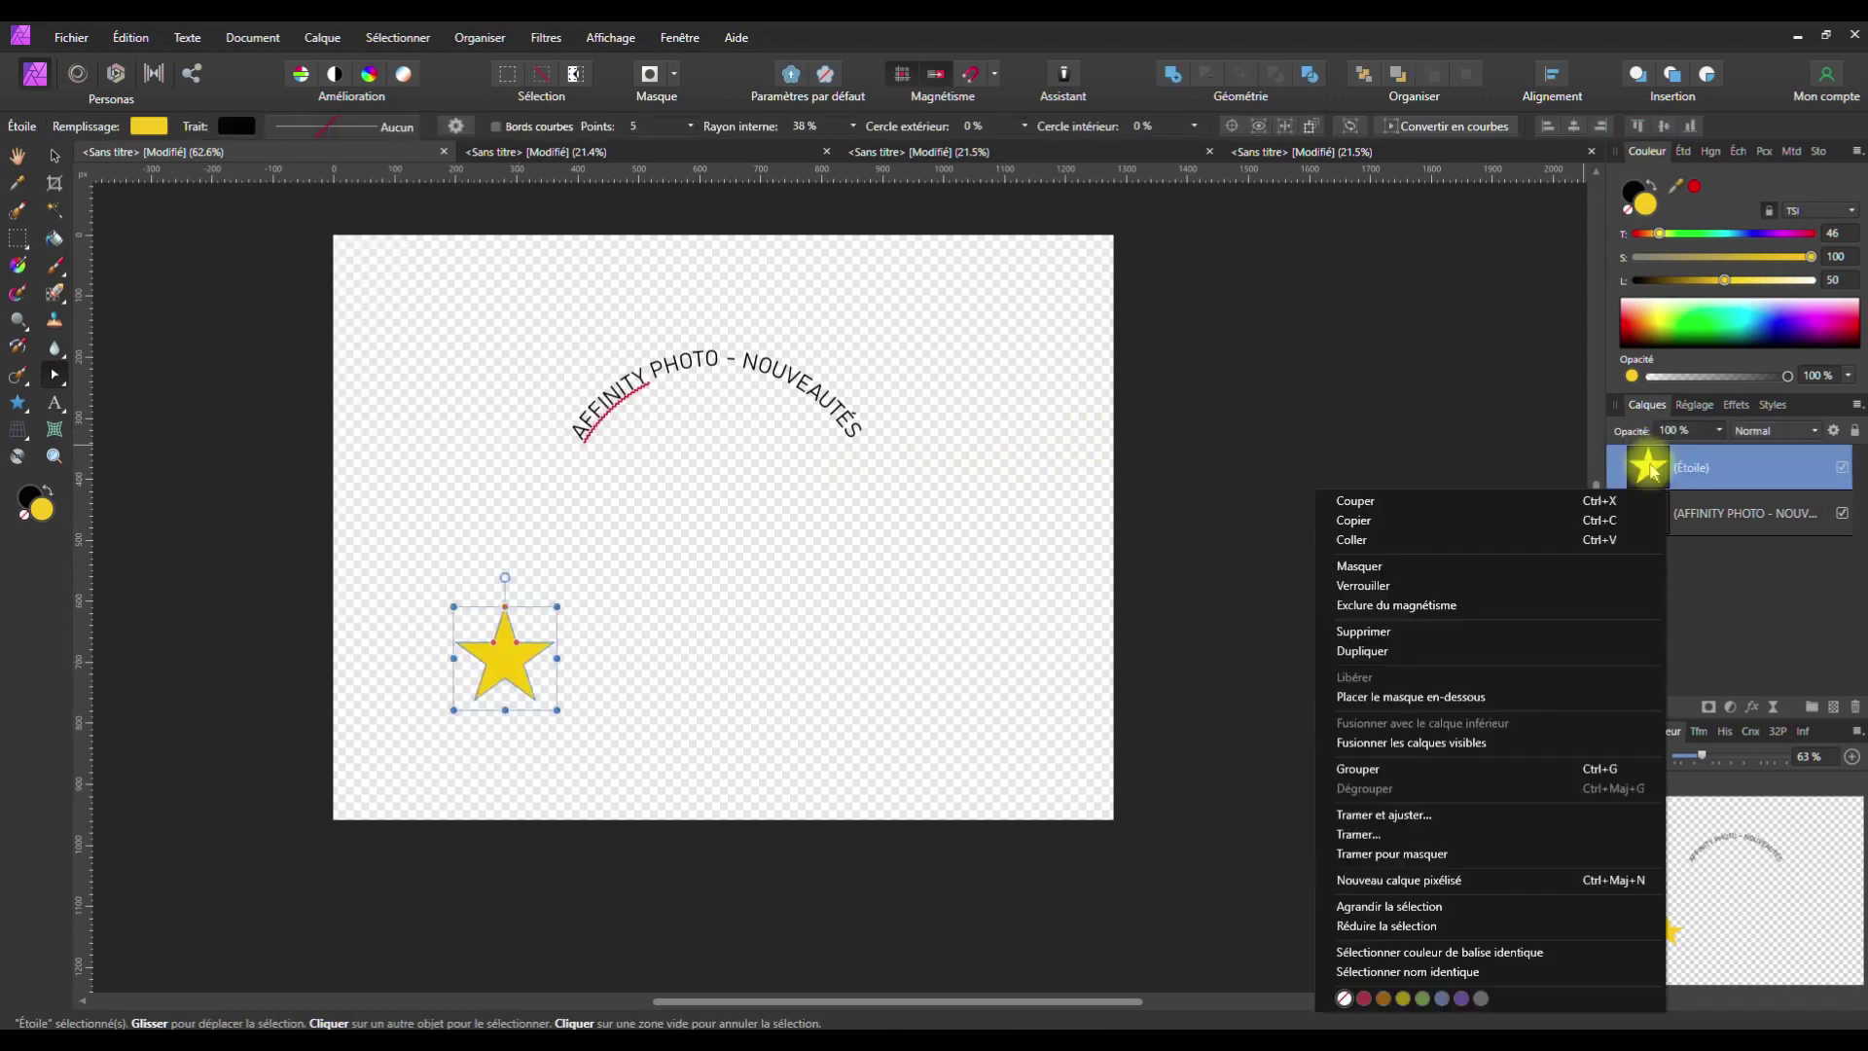
left_click(1407, 650)
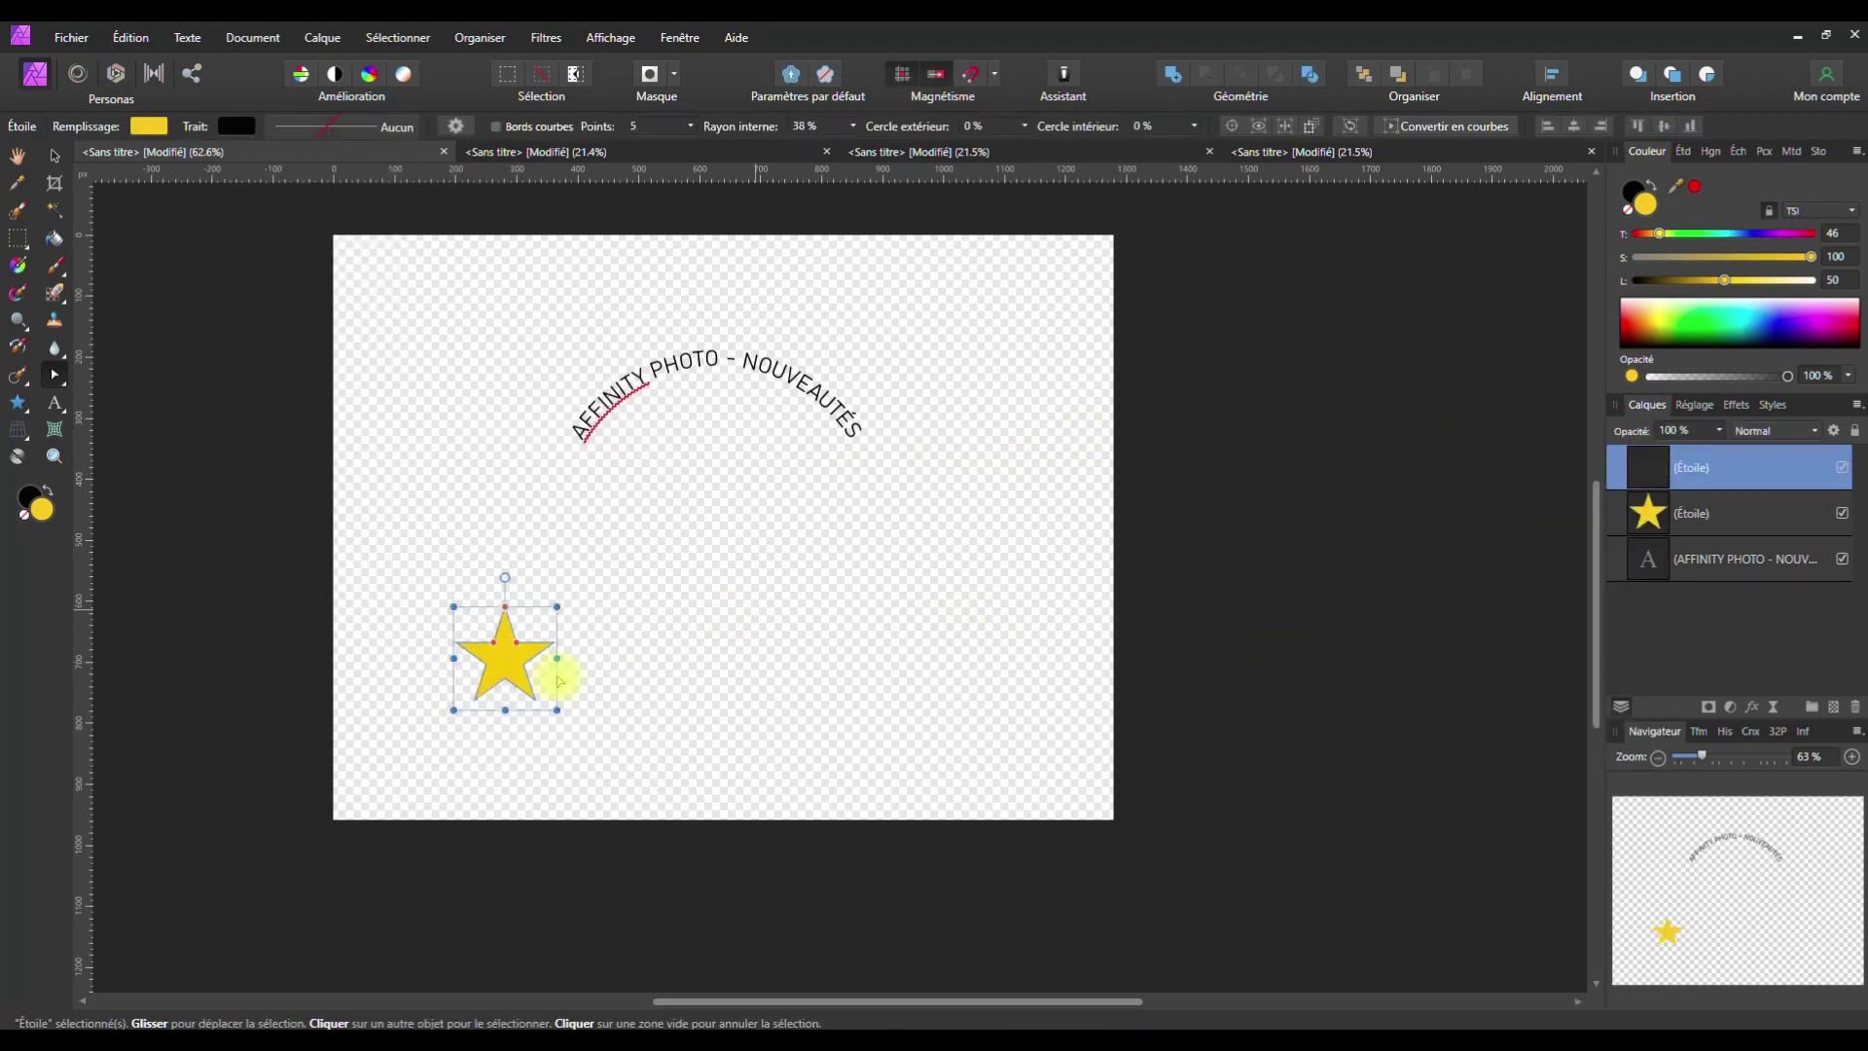
left_click_drag(499, 666, 621, 670)
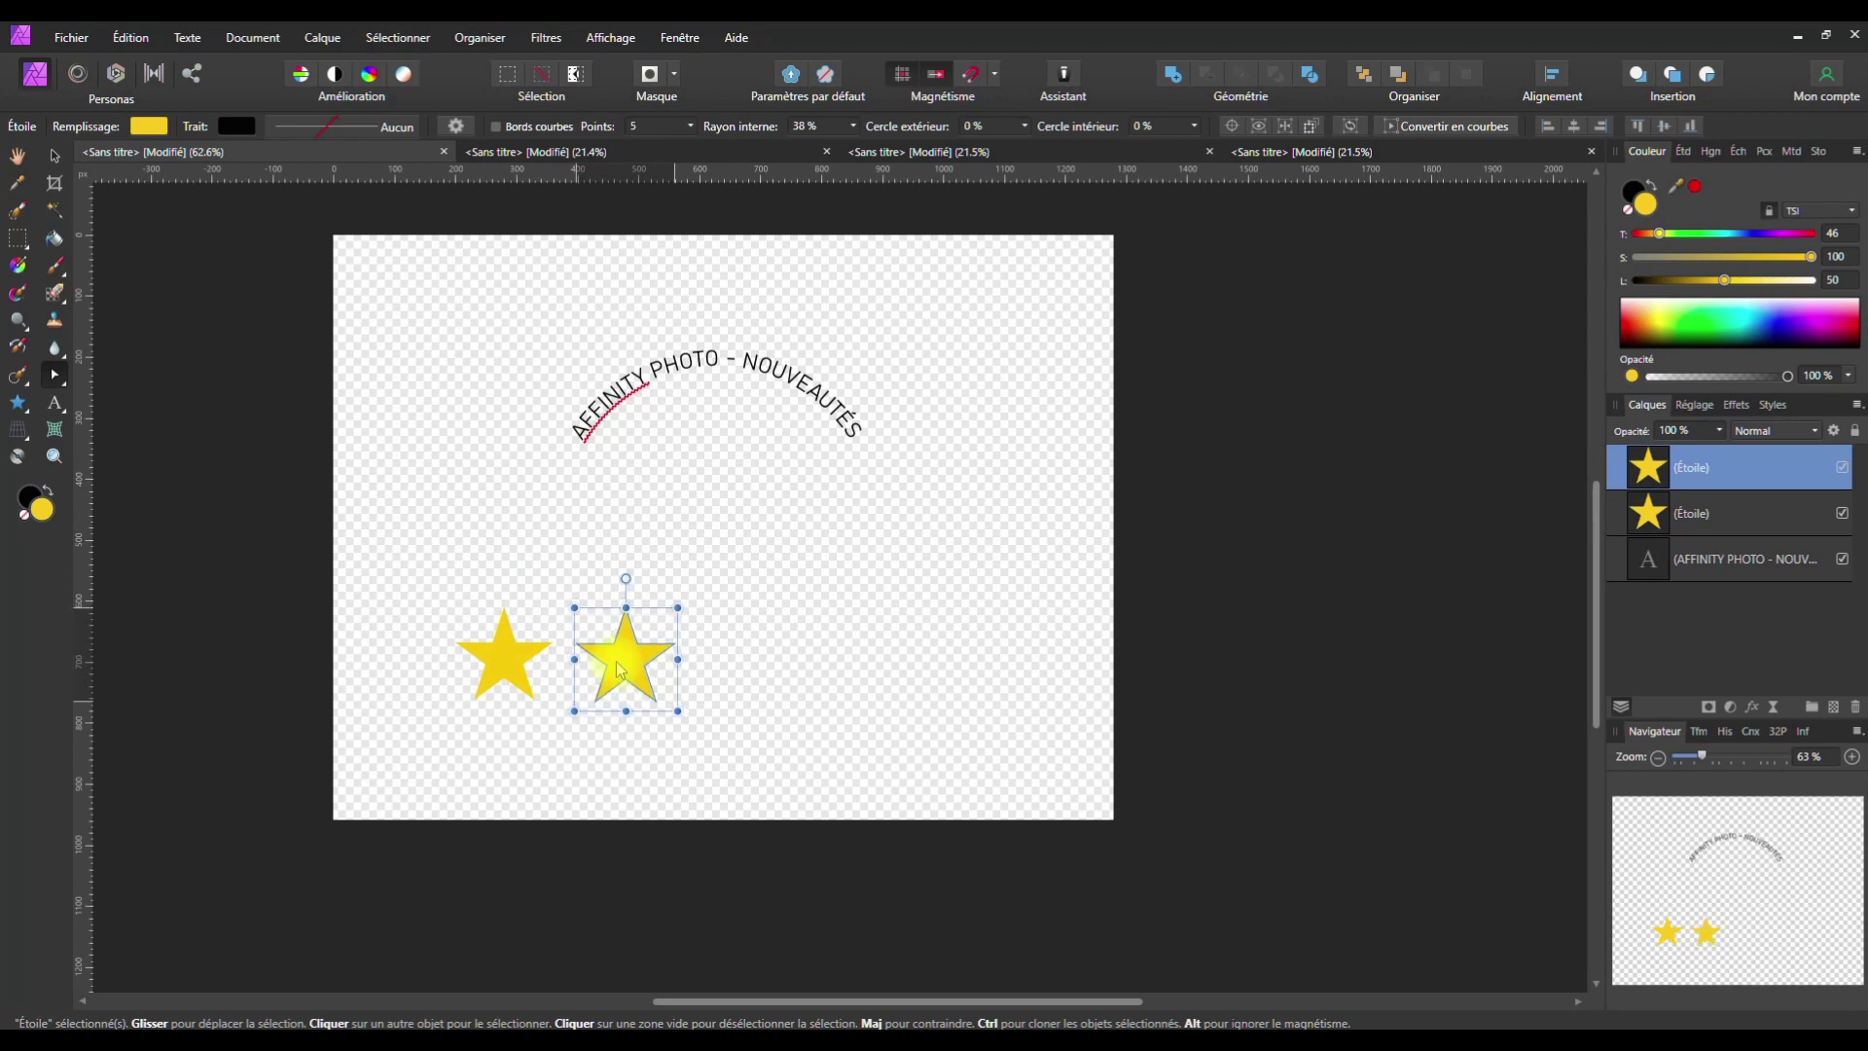
left_click(764, 678)
Change the duplicated star's fill to green with hue 119
left_click(637, 673)
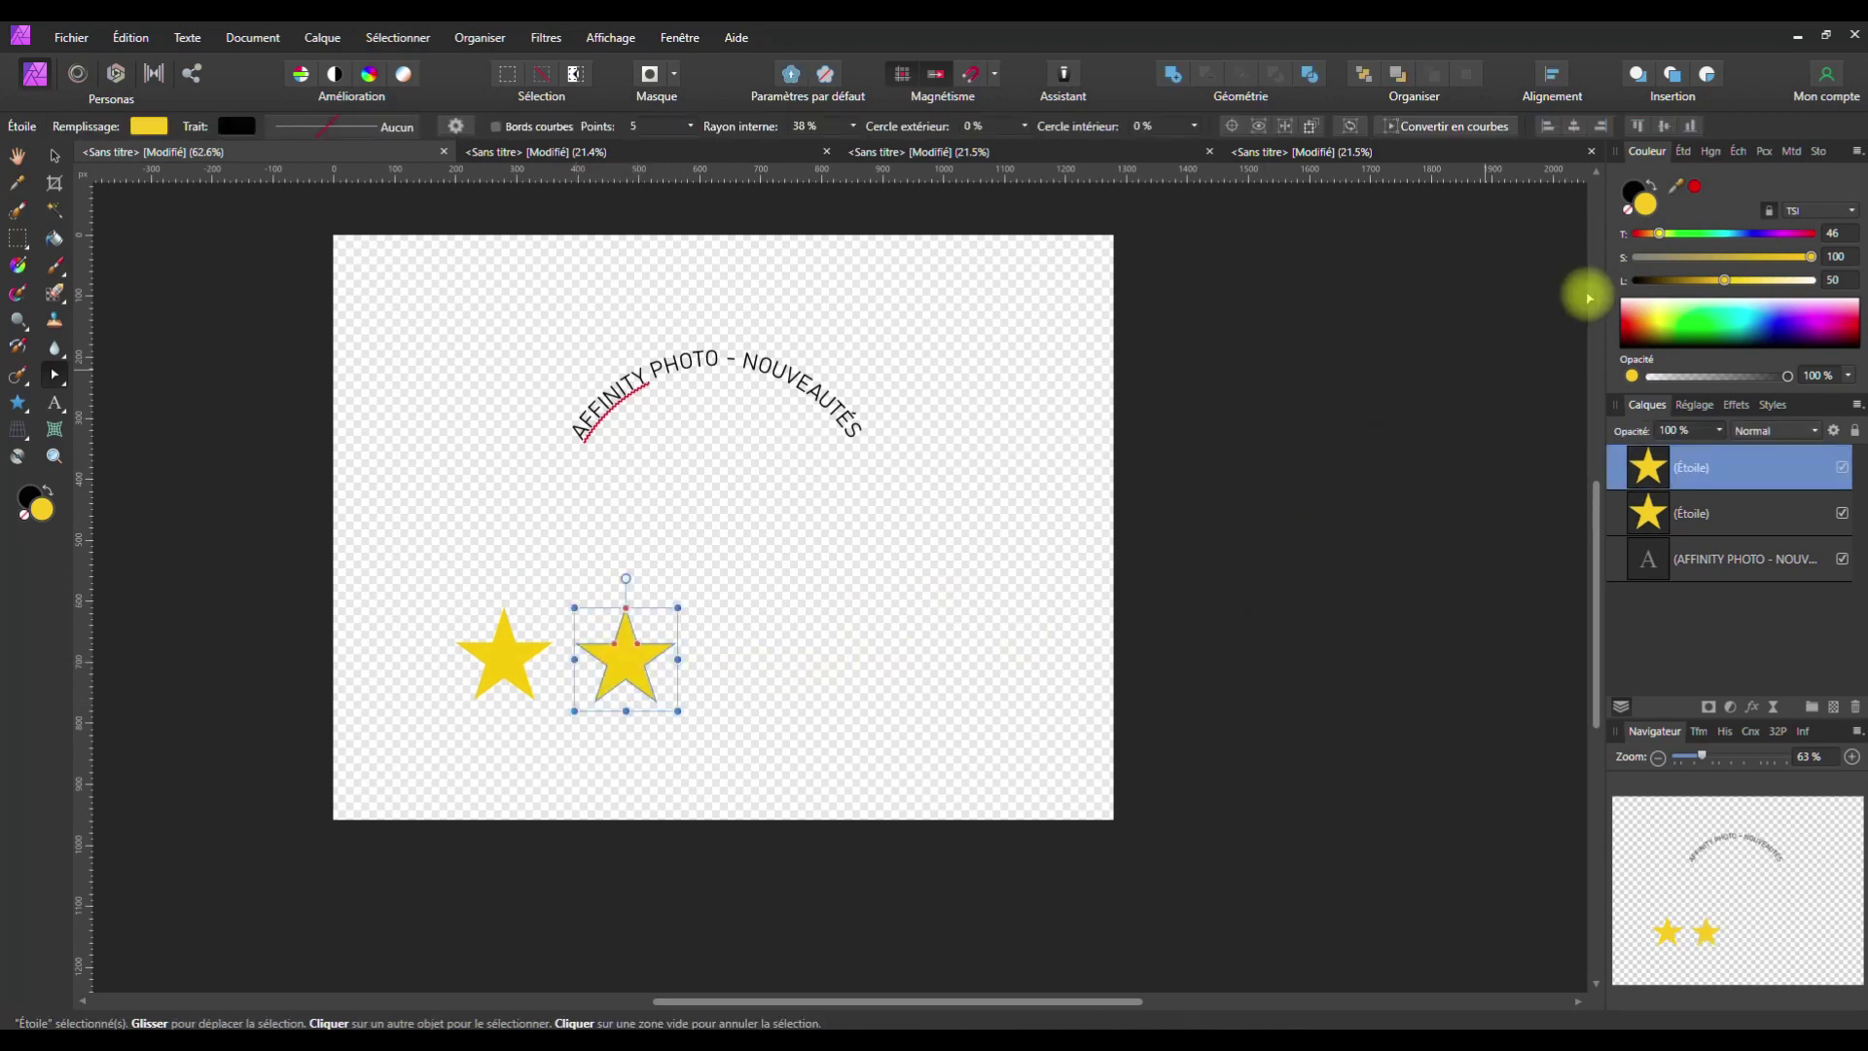
left_click(1701, 331)
left_click(679, 700)
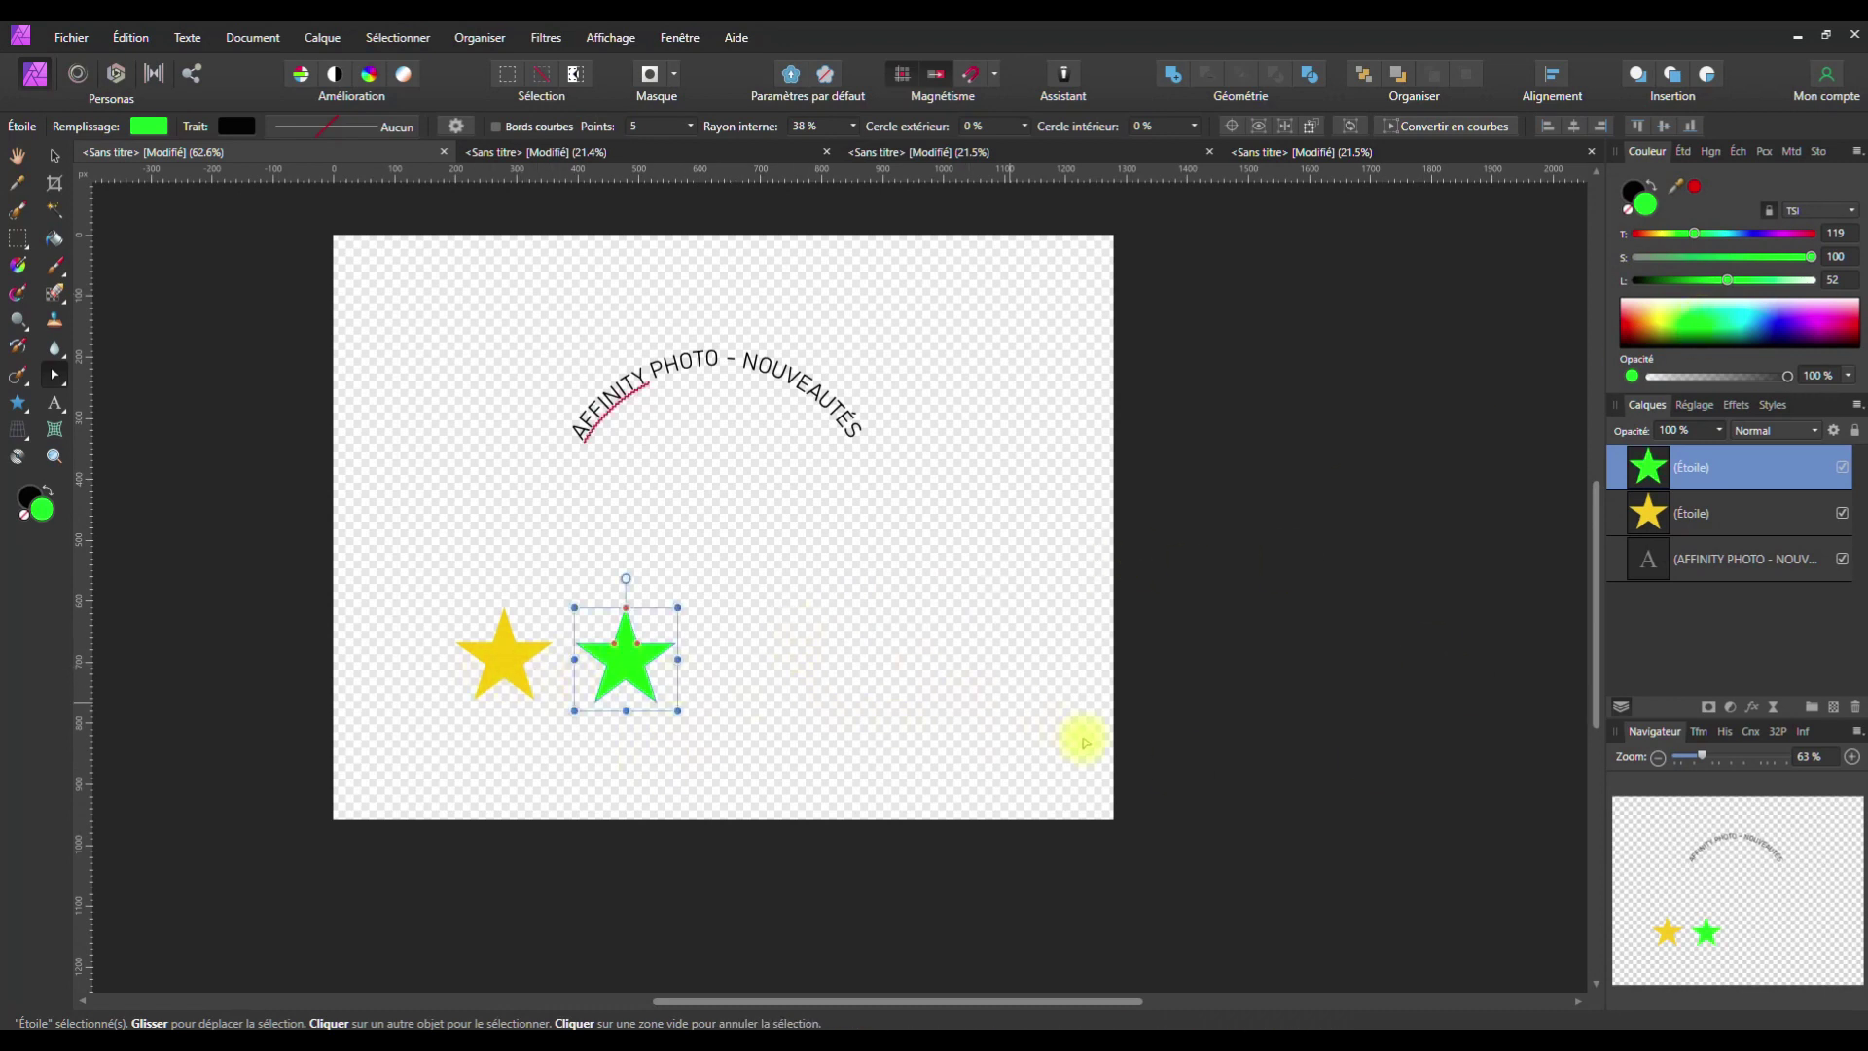
Undo the green recolouring, the move and the duplication to return to a single yellow star
key("ctrl+z")
key("ctrl+z")
key("ctrl+z")
key("ctrl+z")
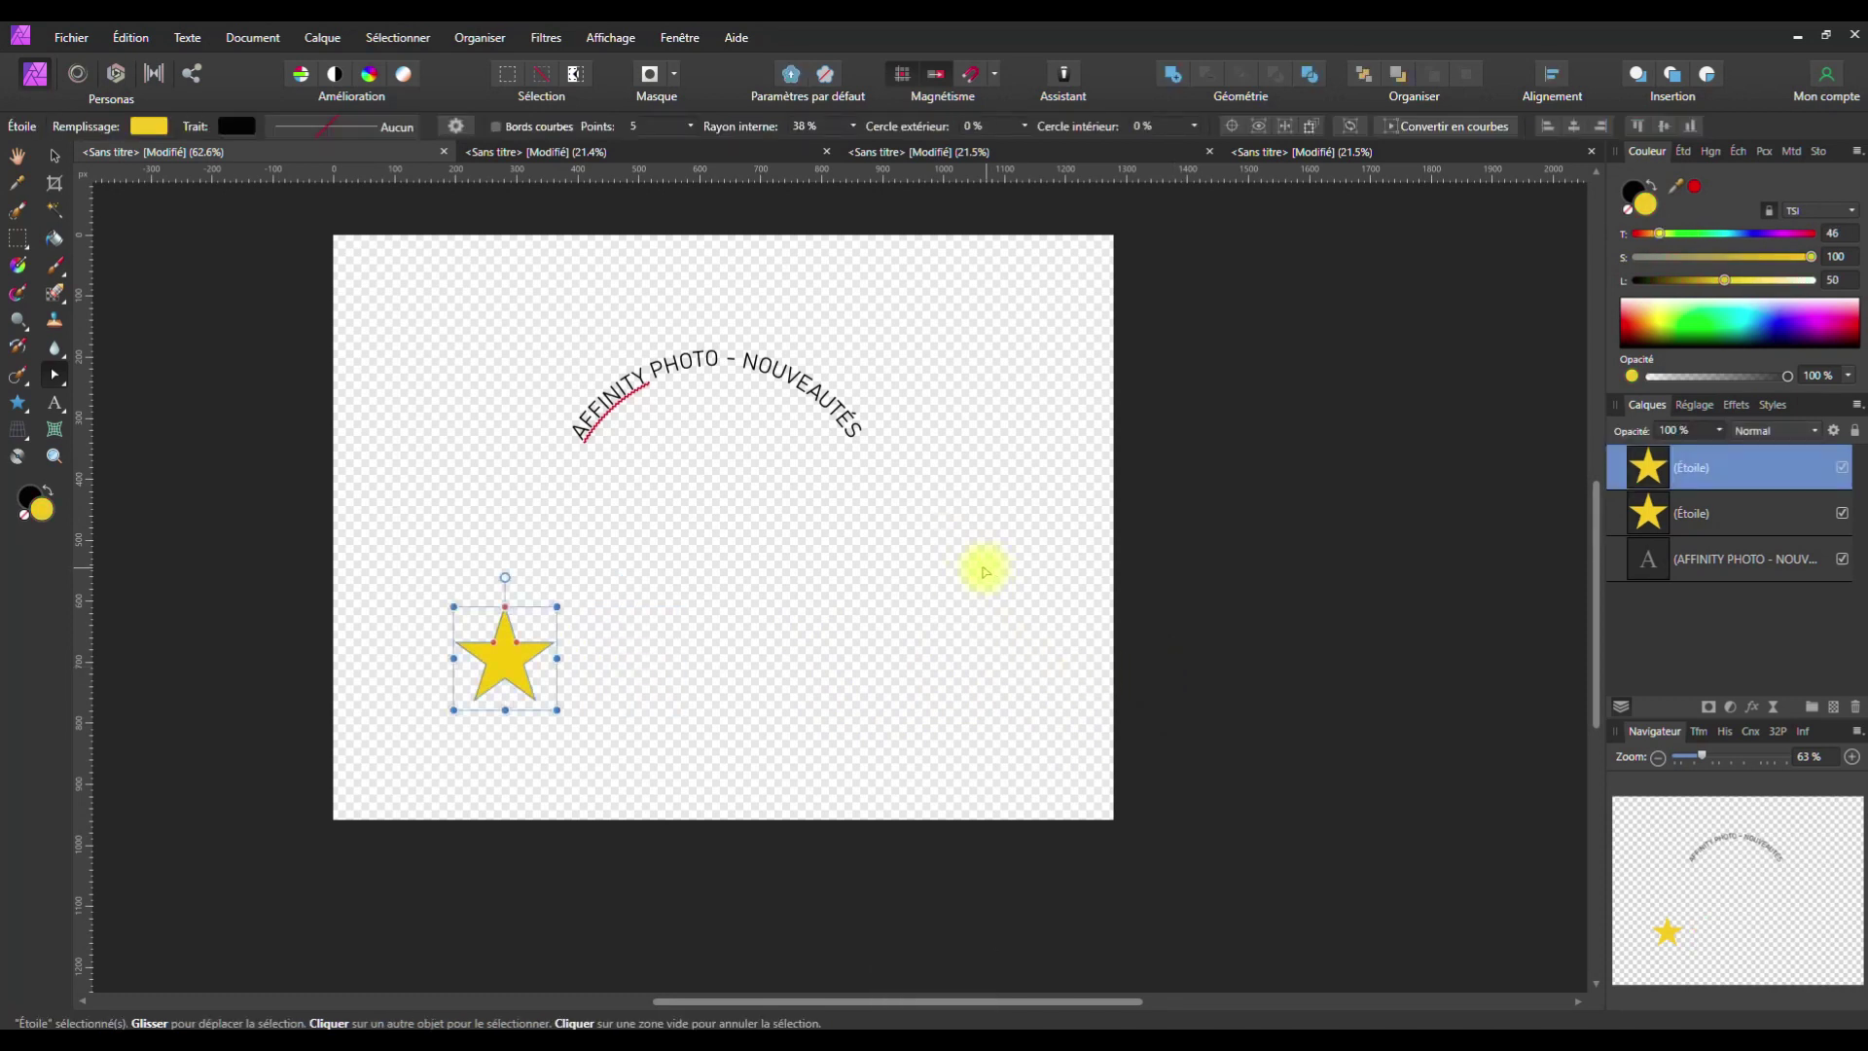
key("ctrl+z")
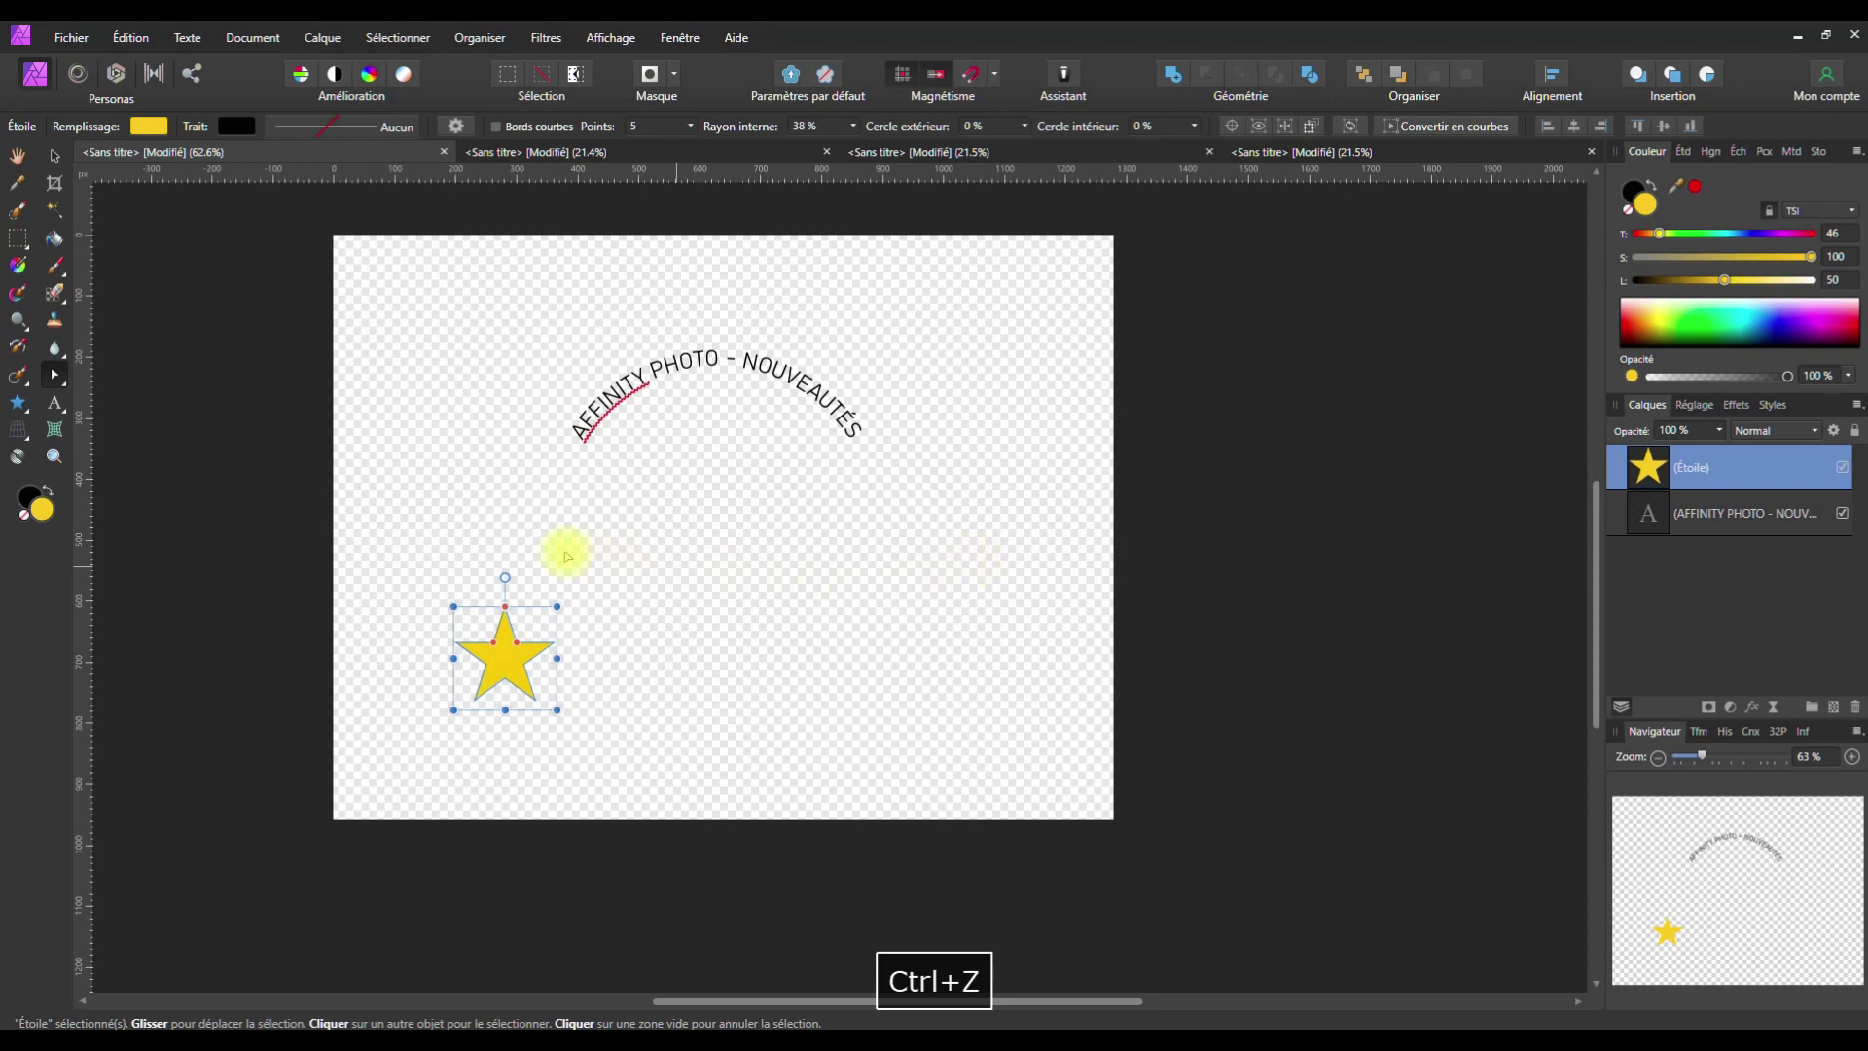
Create a linked duplicate of the yellow star, and view its link settings before closing them
left_click(319, 39)
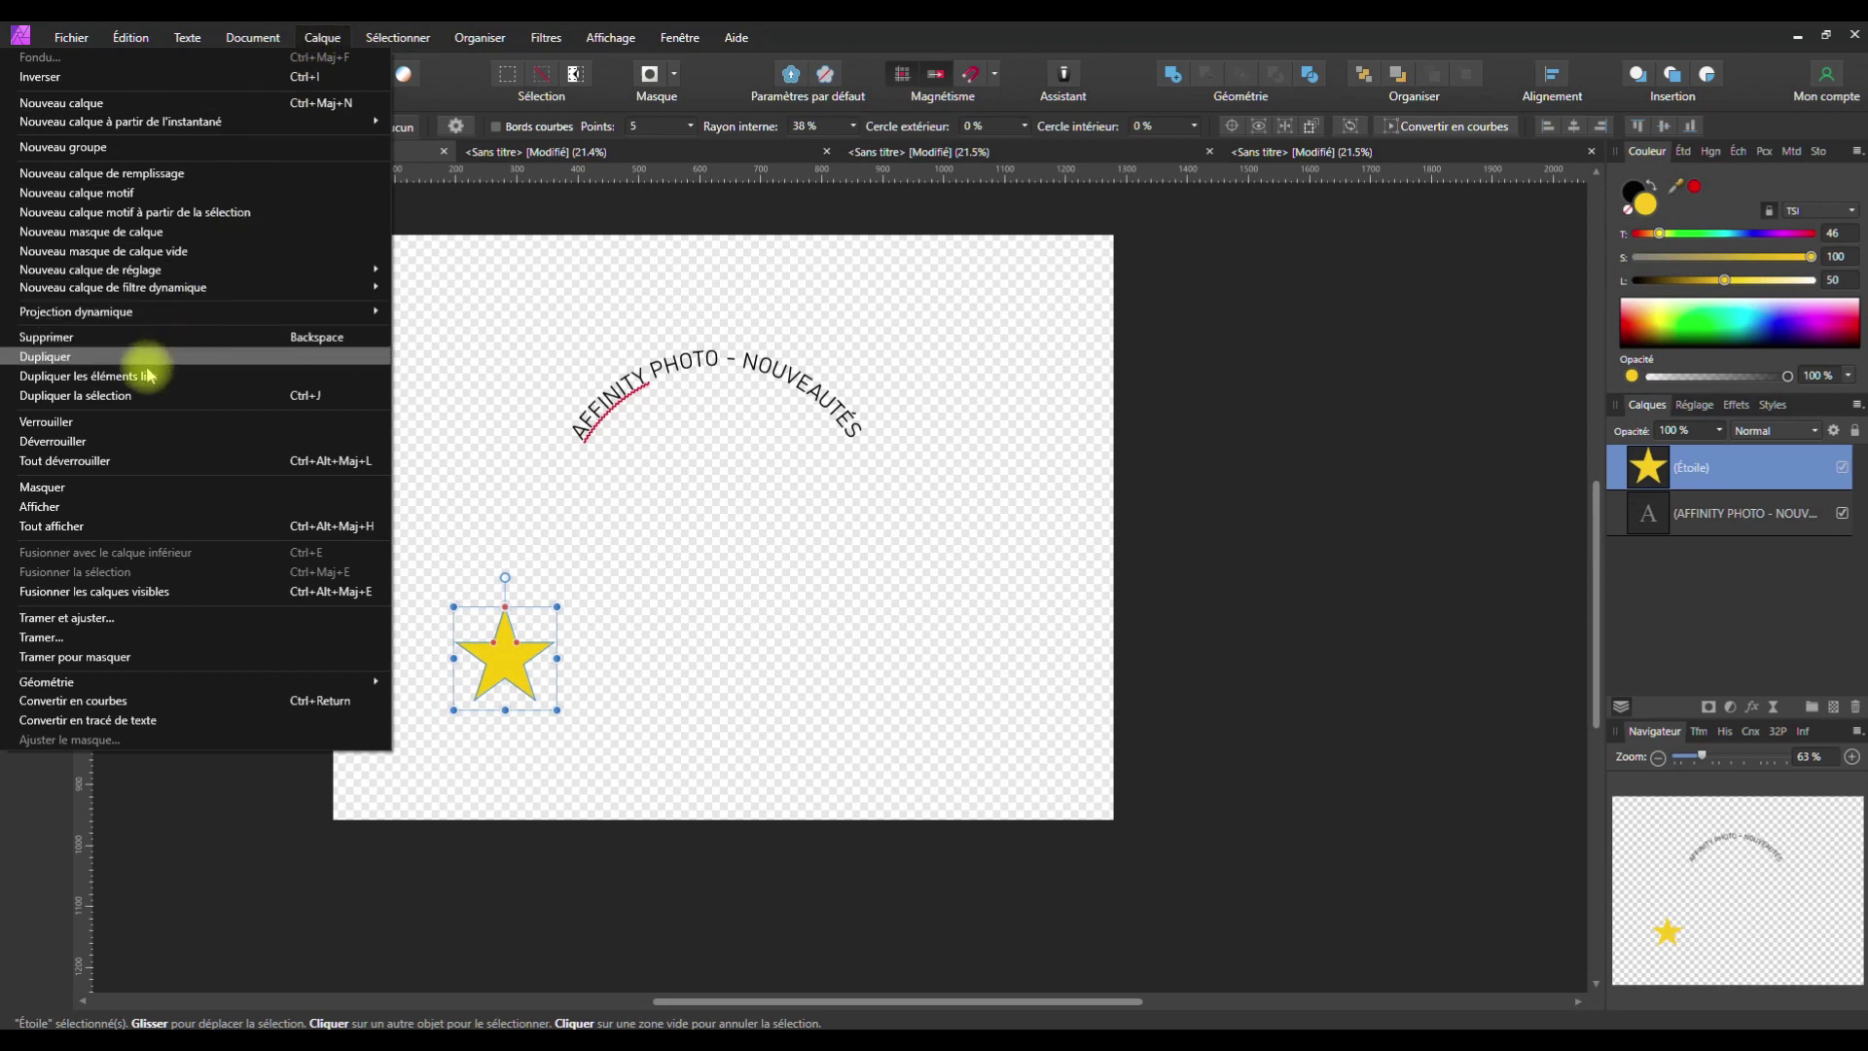
left_click(115, 377)
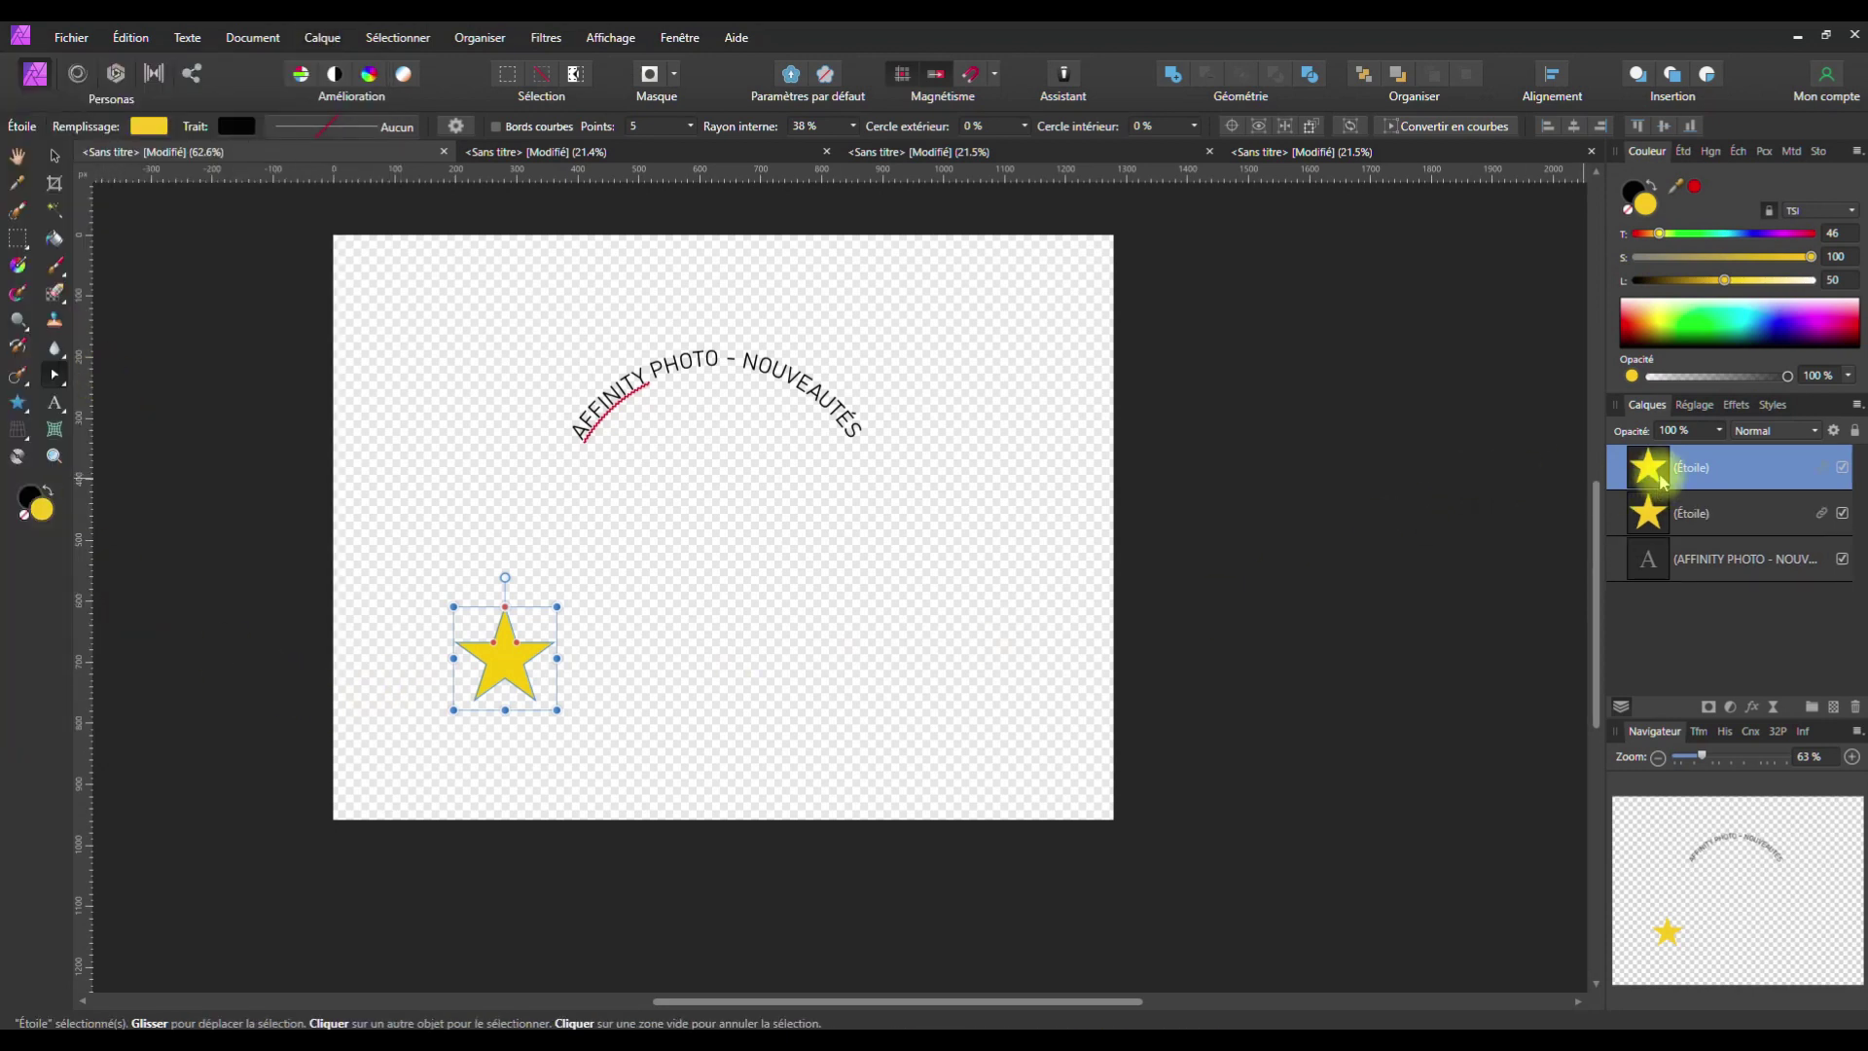
left_click(1822, 514)
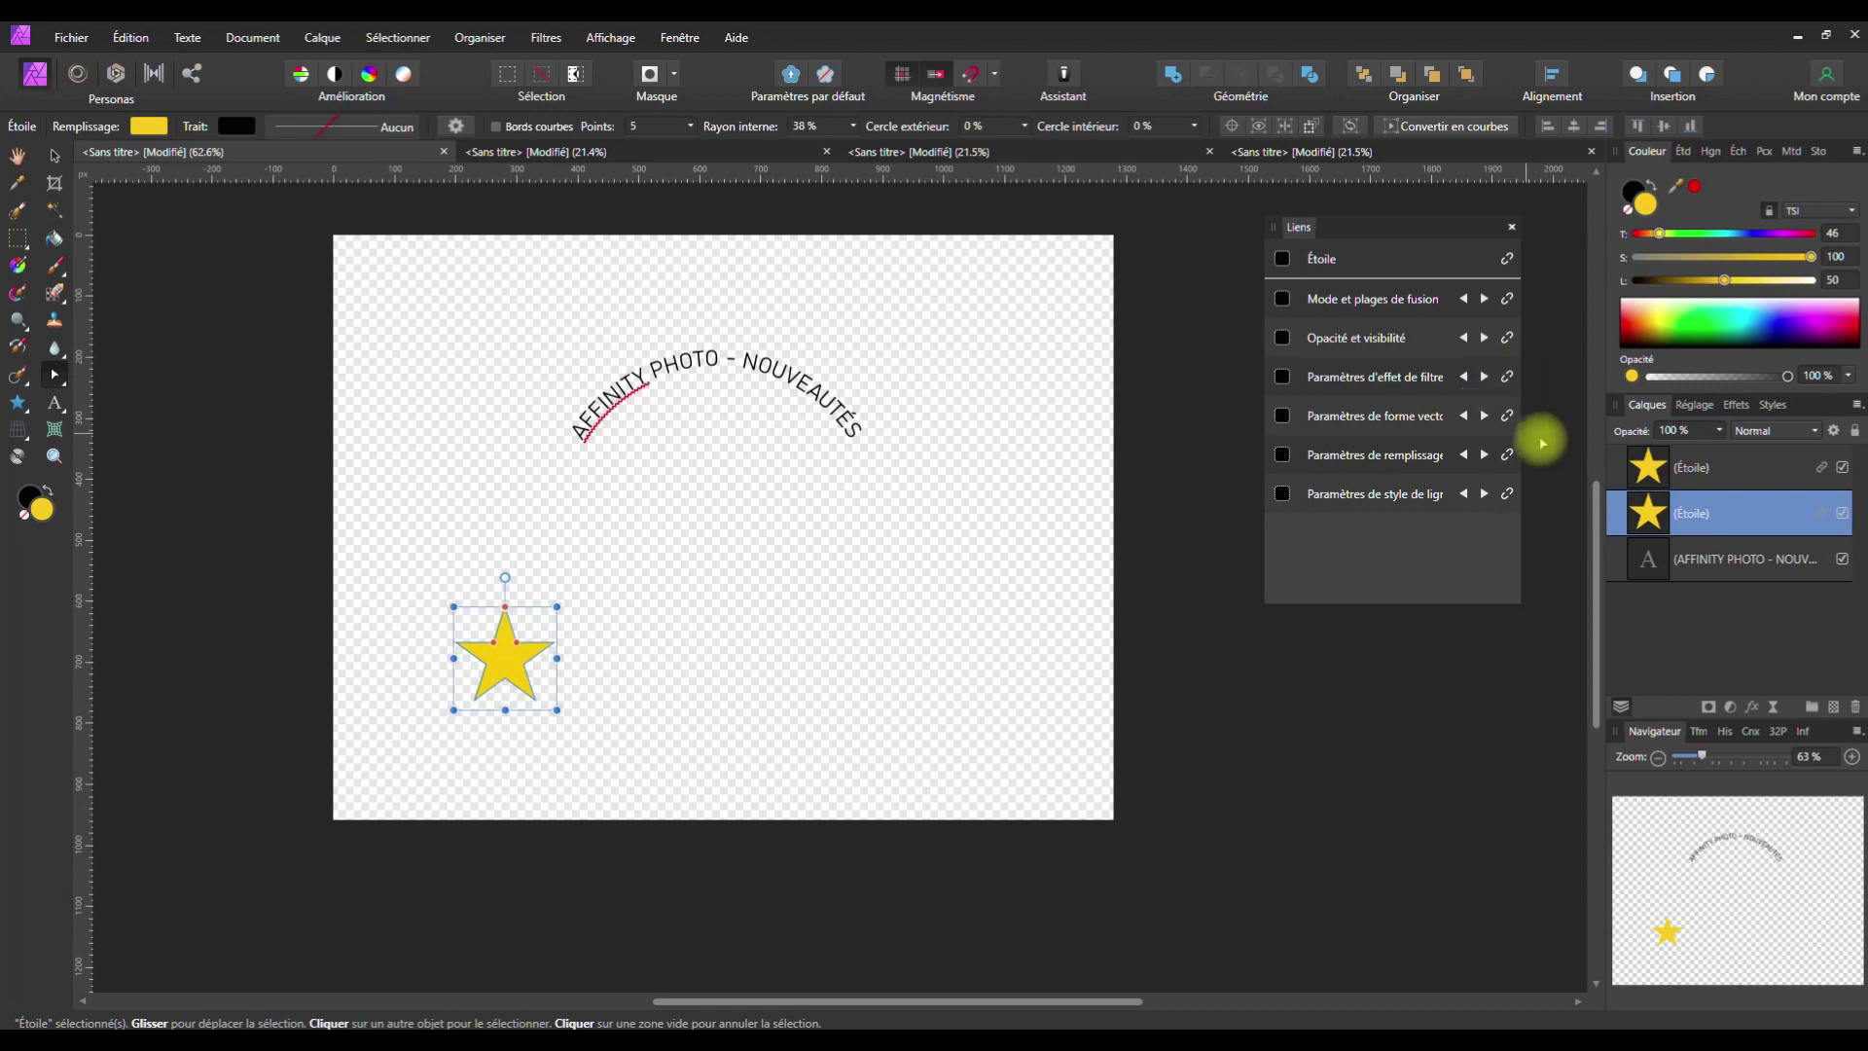
left_click(1512, 230)
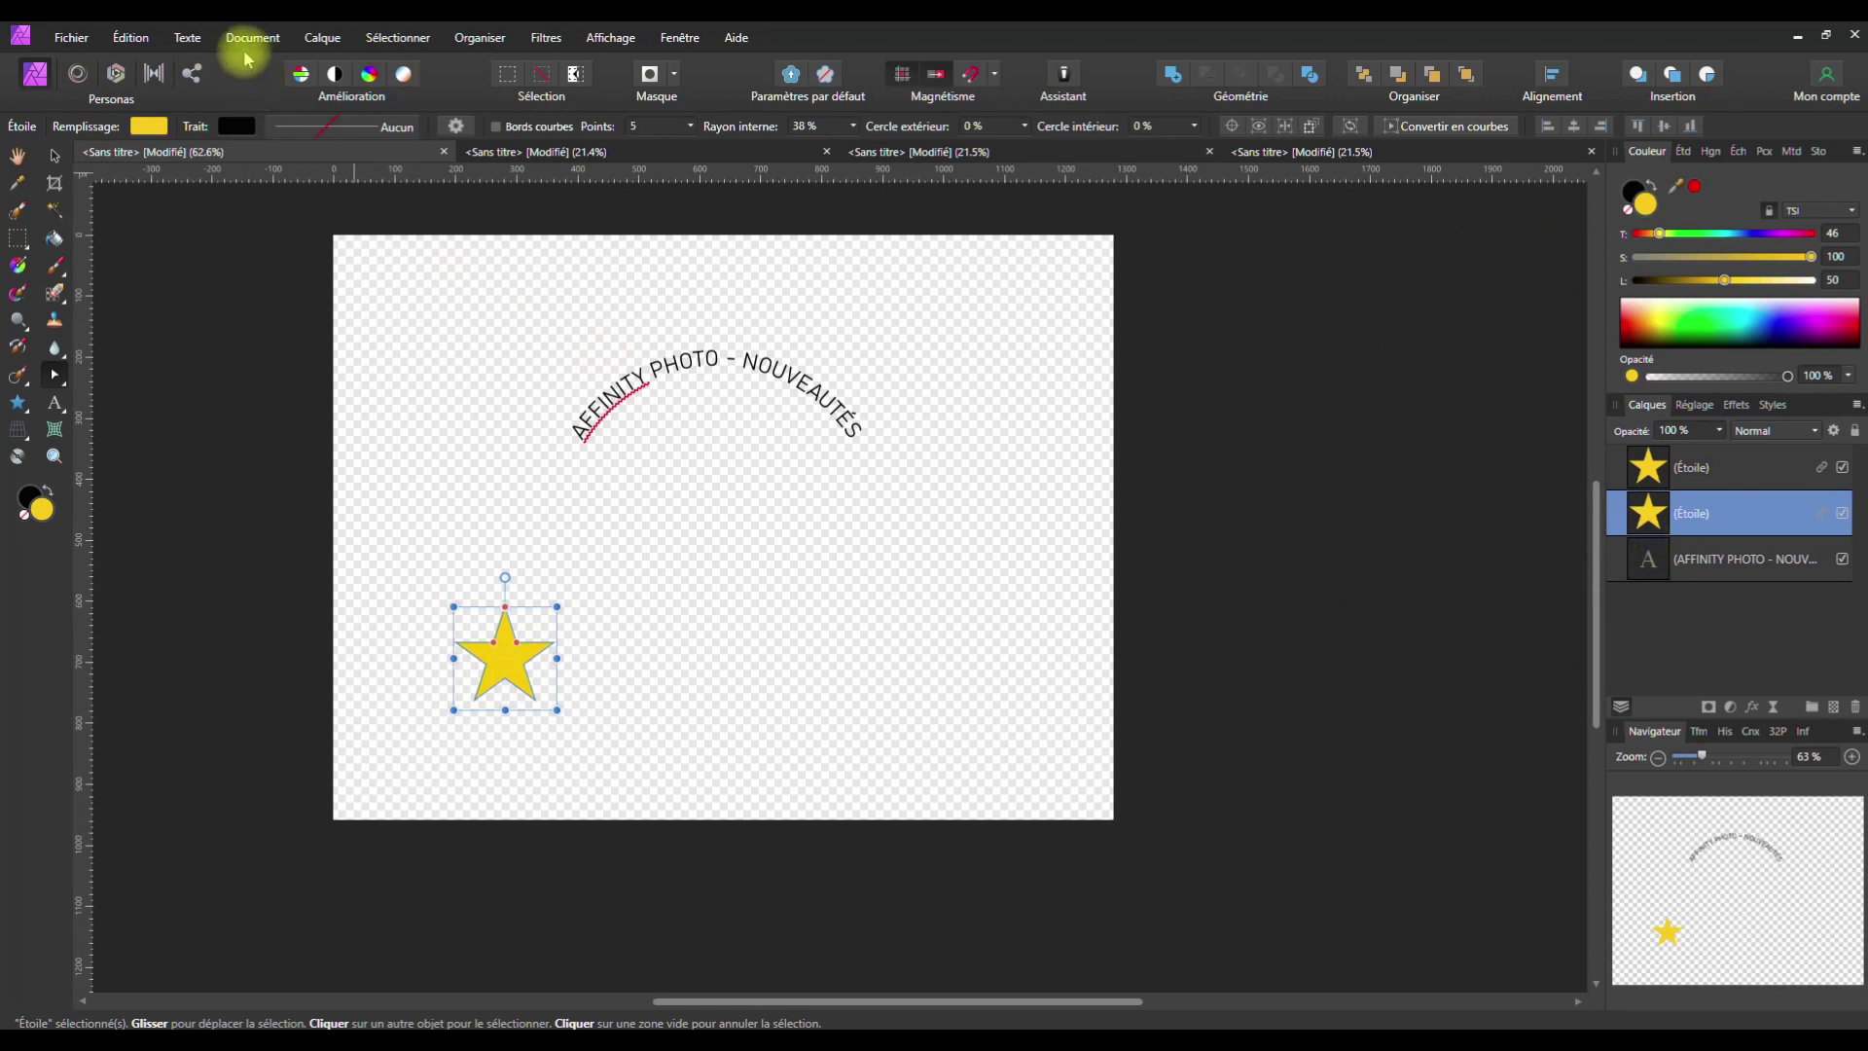
Create a second linked duplicate and spread the three stars out in a horizontal row
left_click(301, 38)
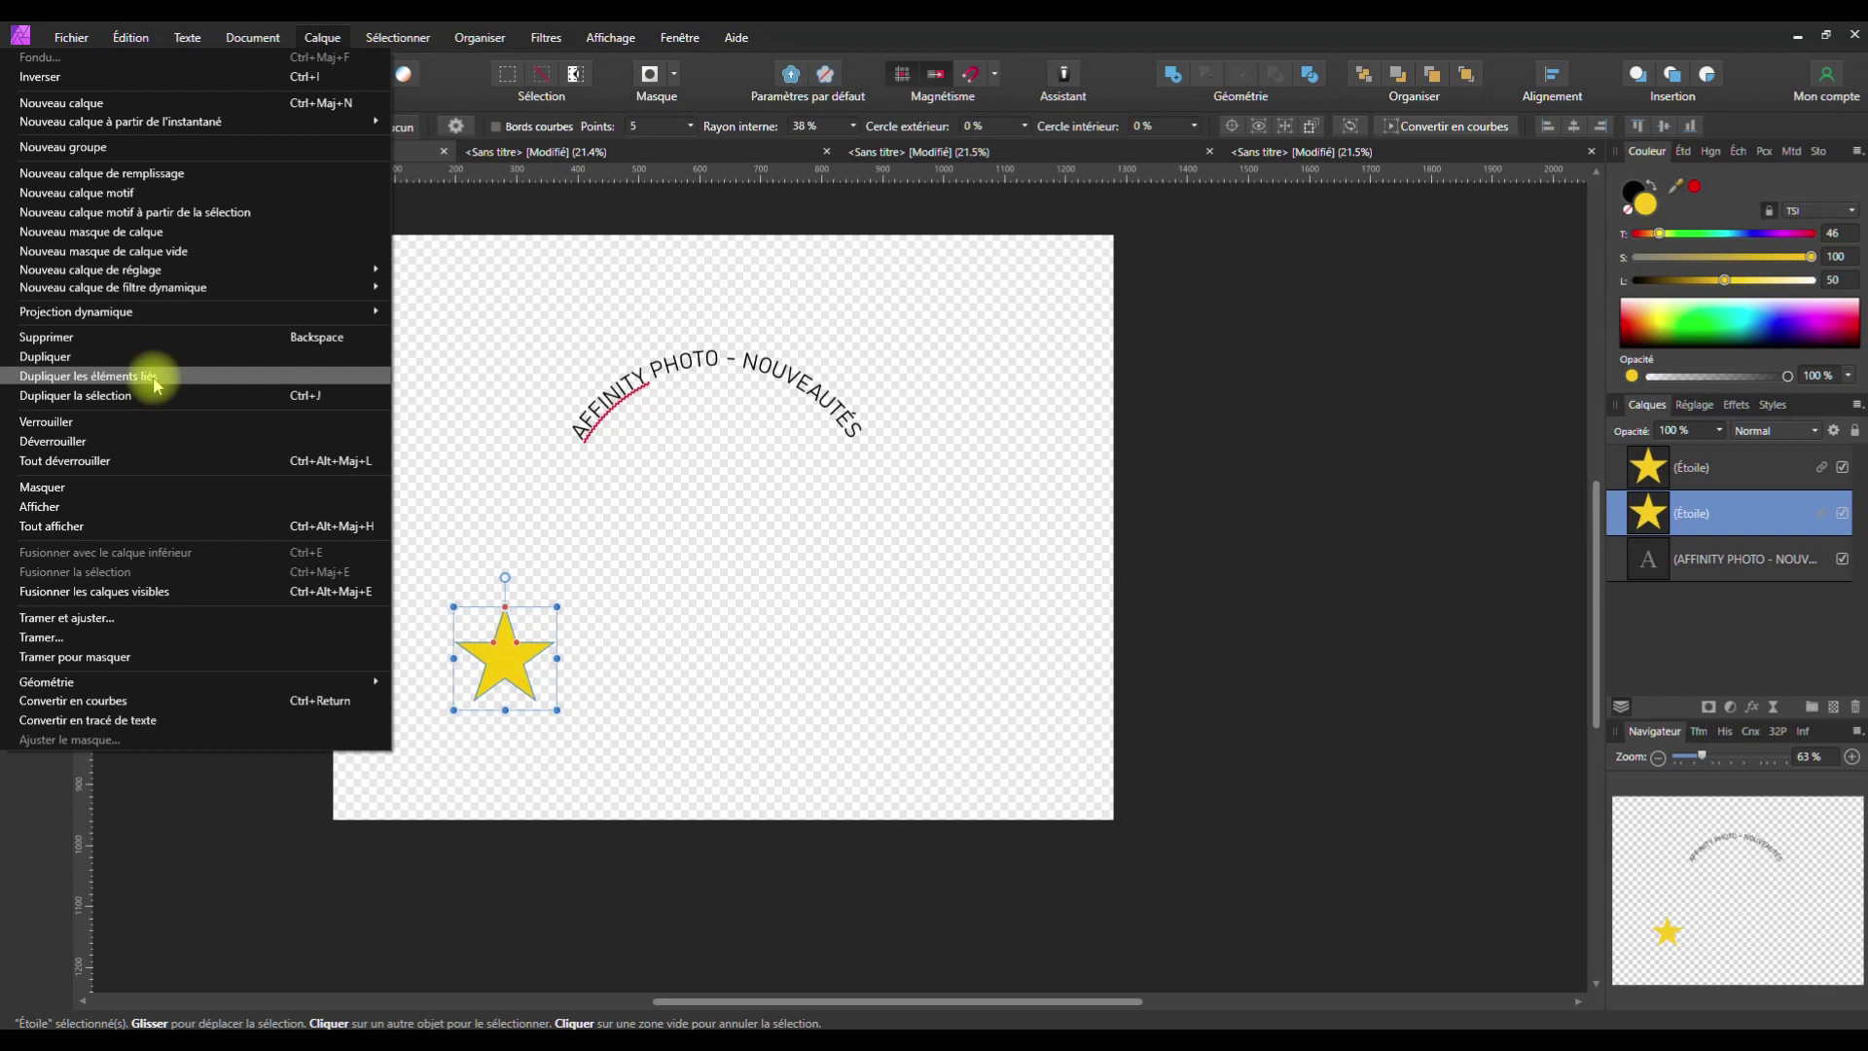
left_click(154, 378)
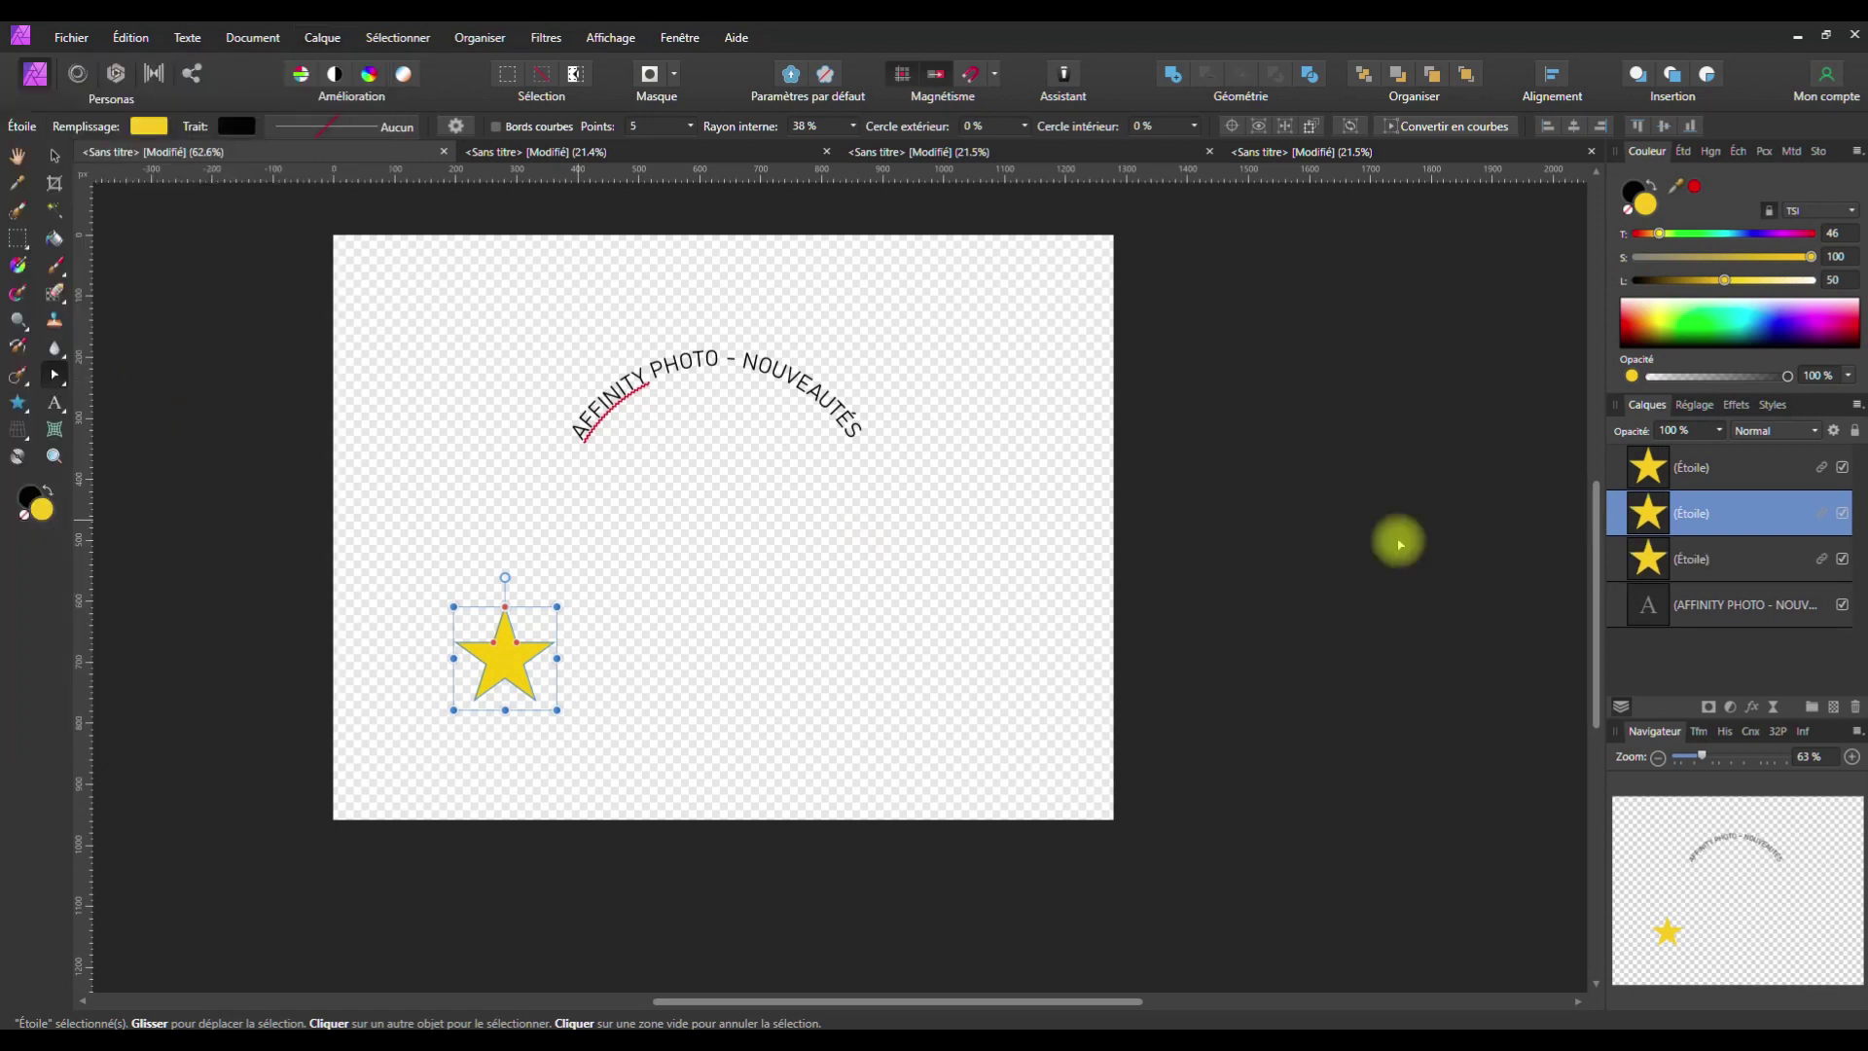
left_click_drag(514, 670, 627, 672)
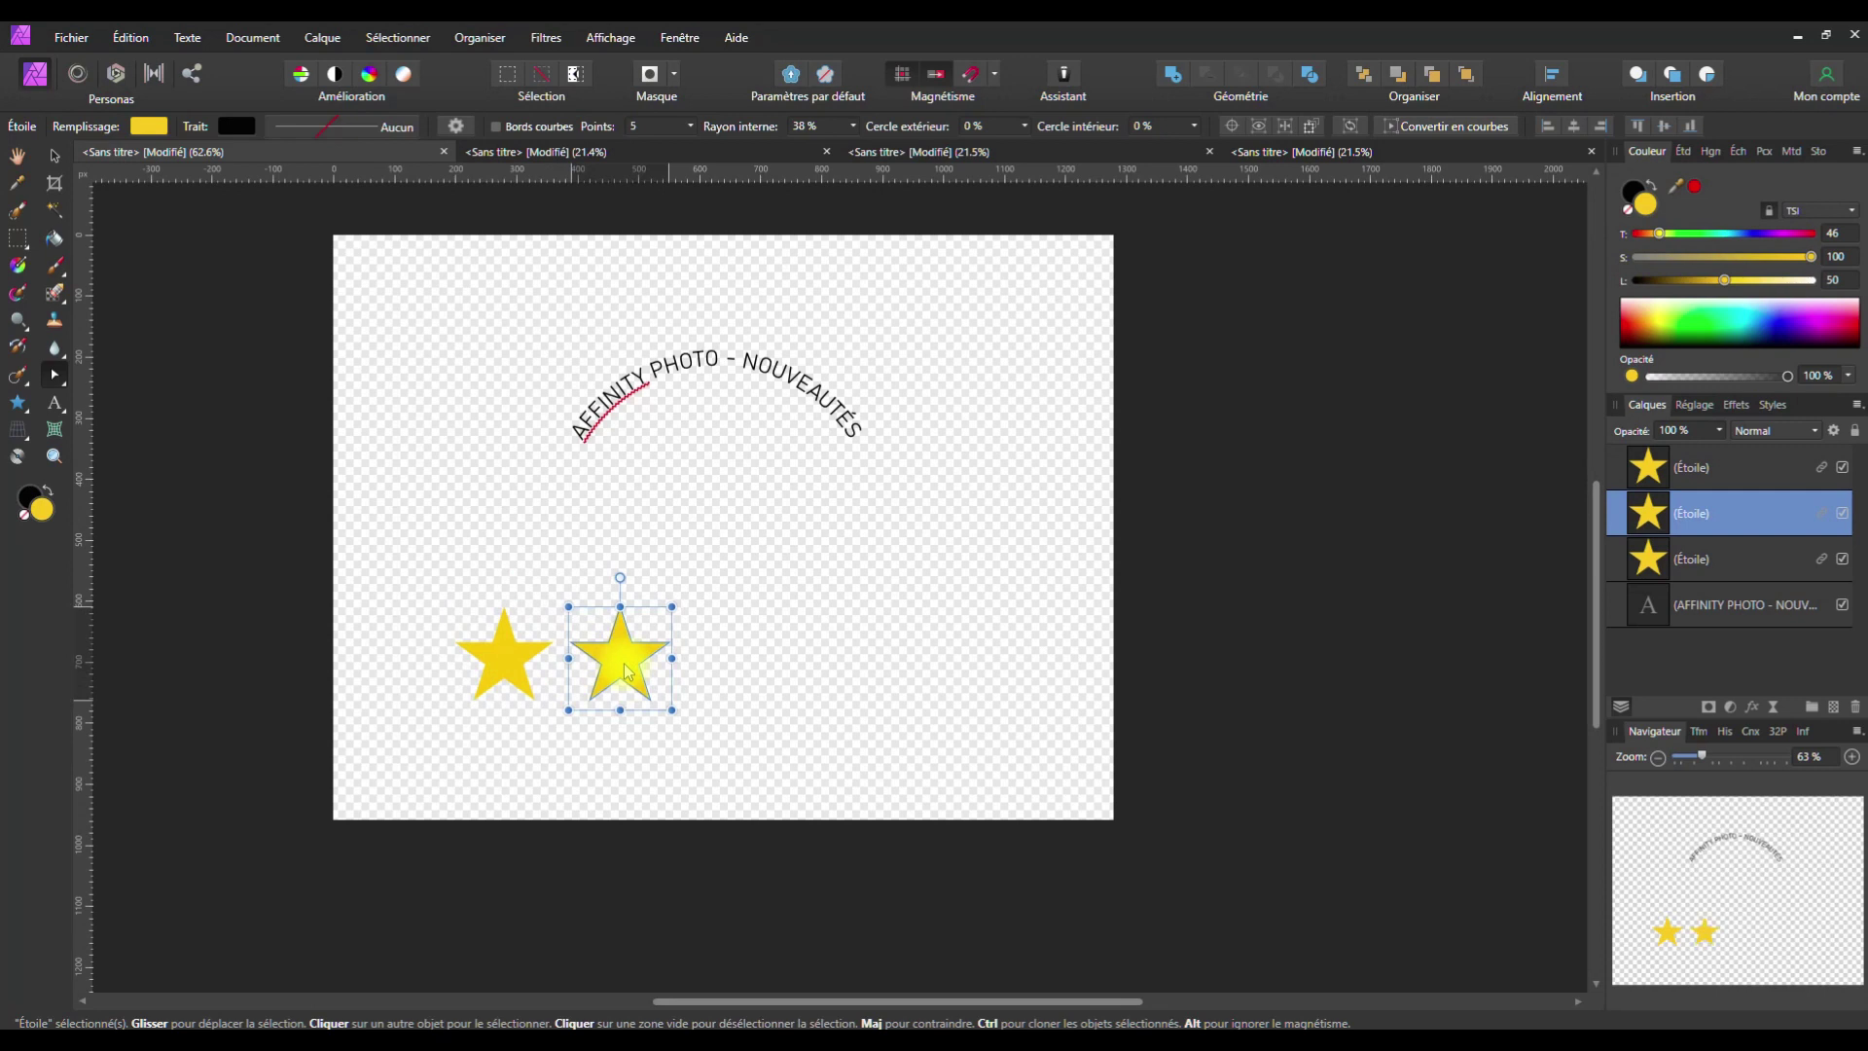
left_click_drag(499, 659, 744, 666)
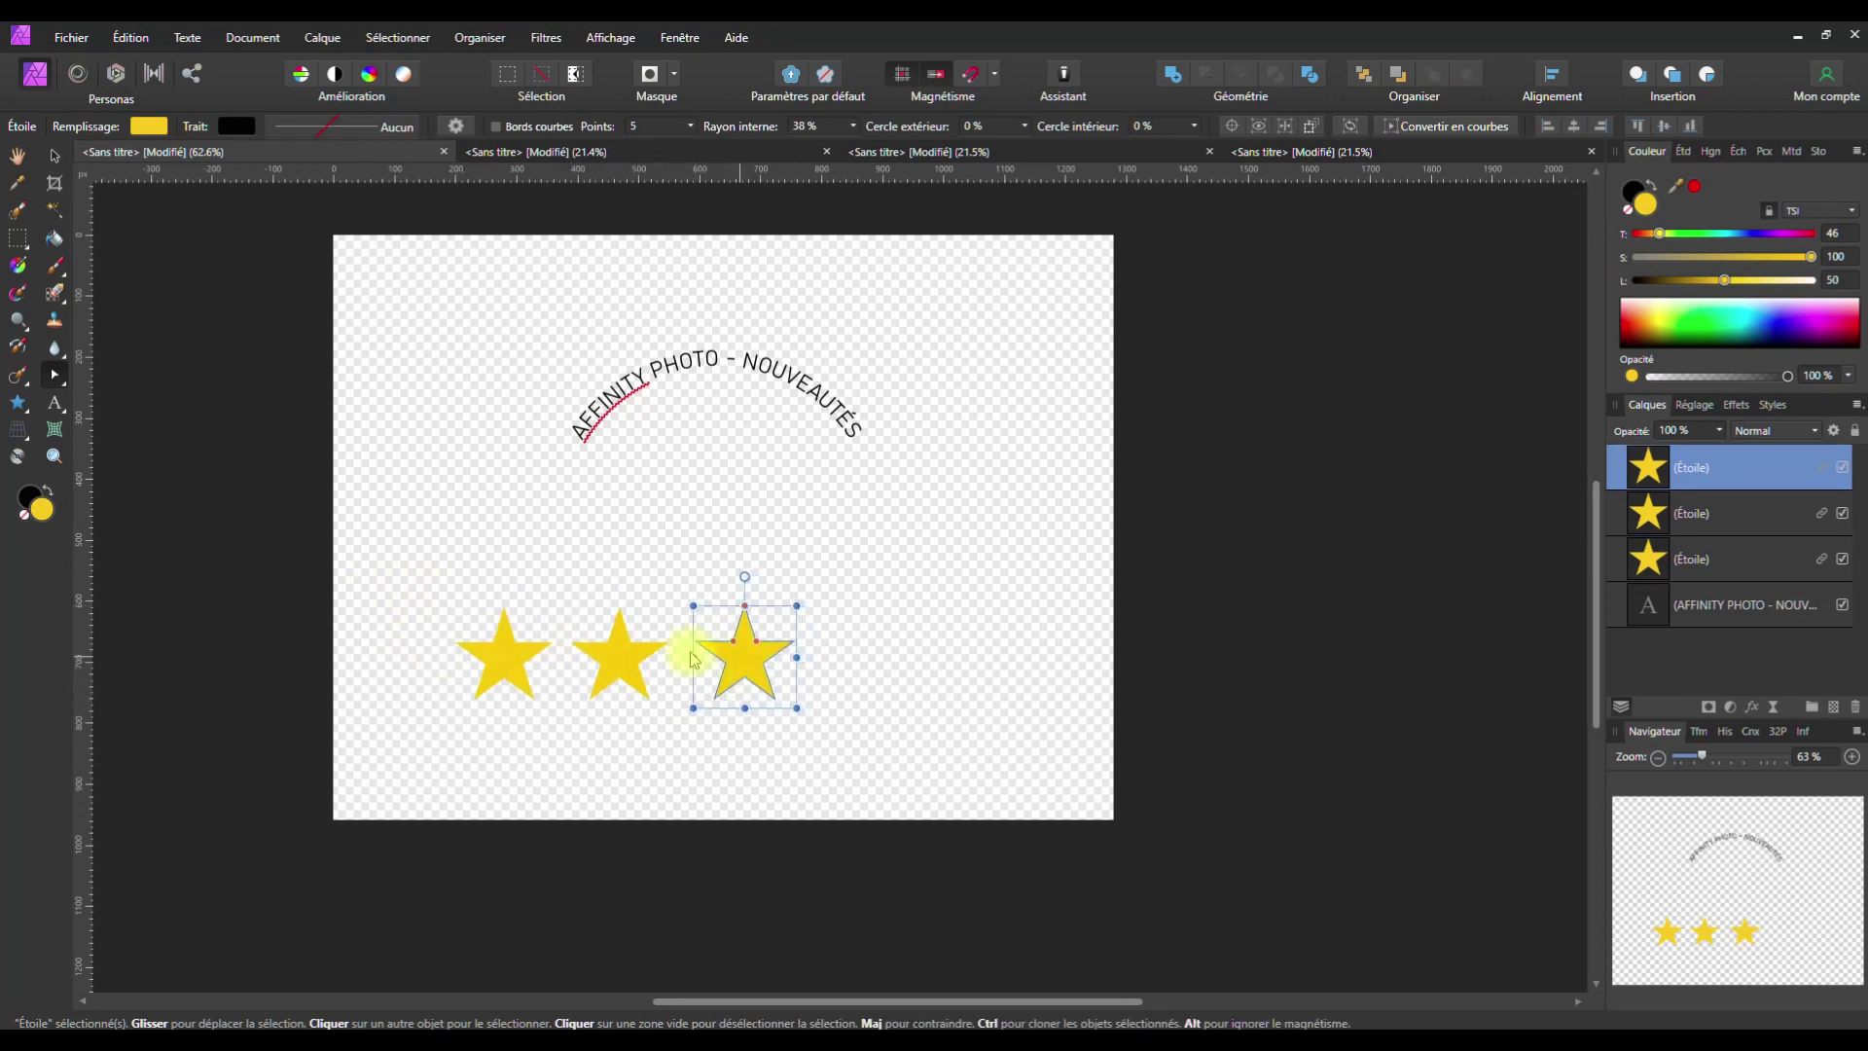
Select all three stars, move them together beneath the curved text to centre them, and deselect
left_click_drag(417, 584, 846, 717)
left_click_drag(752, 674, 851, 674)
left_click(1166, 642)
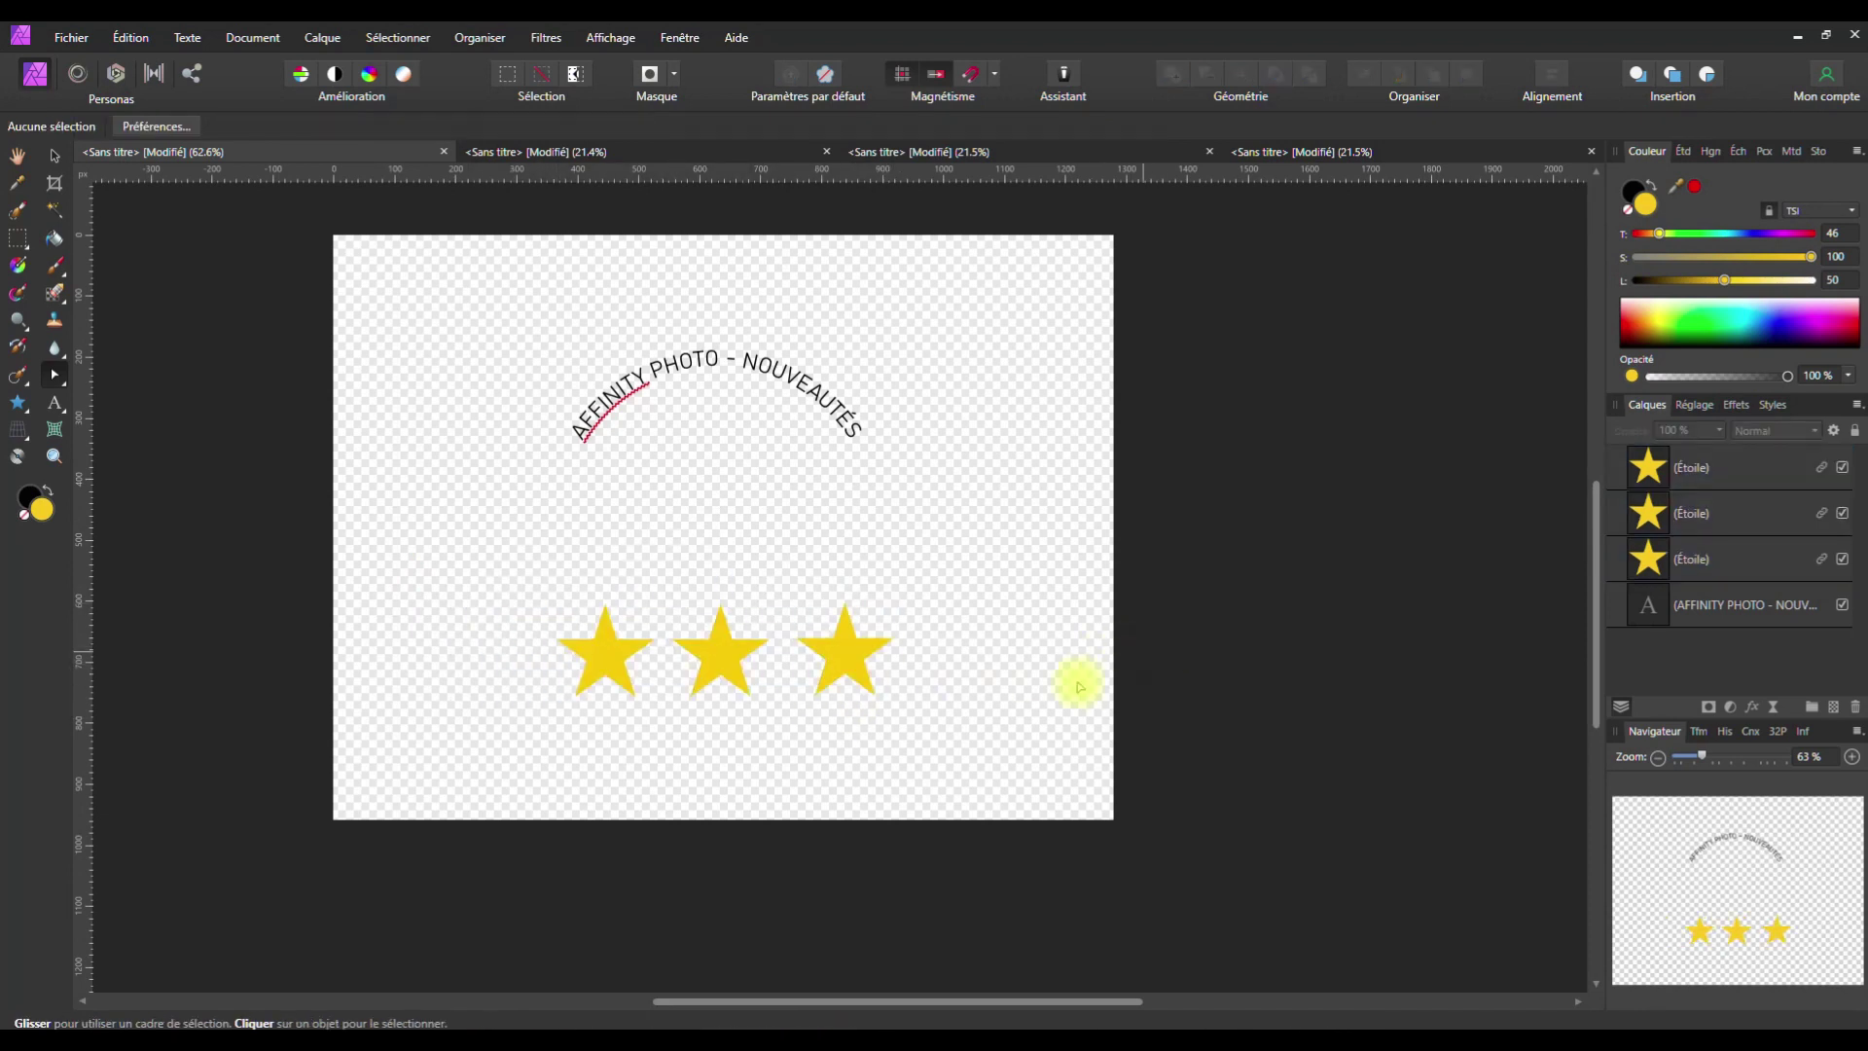
Recolour the leftmost linked star blue with hue 207, and try adjusting its number of points
left_click(587, 678)
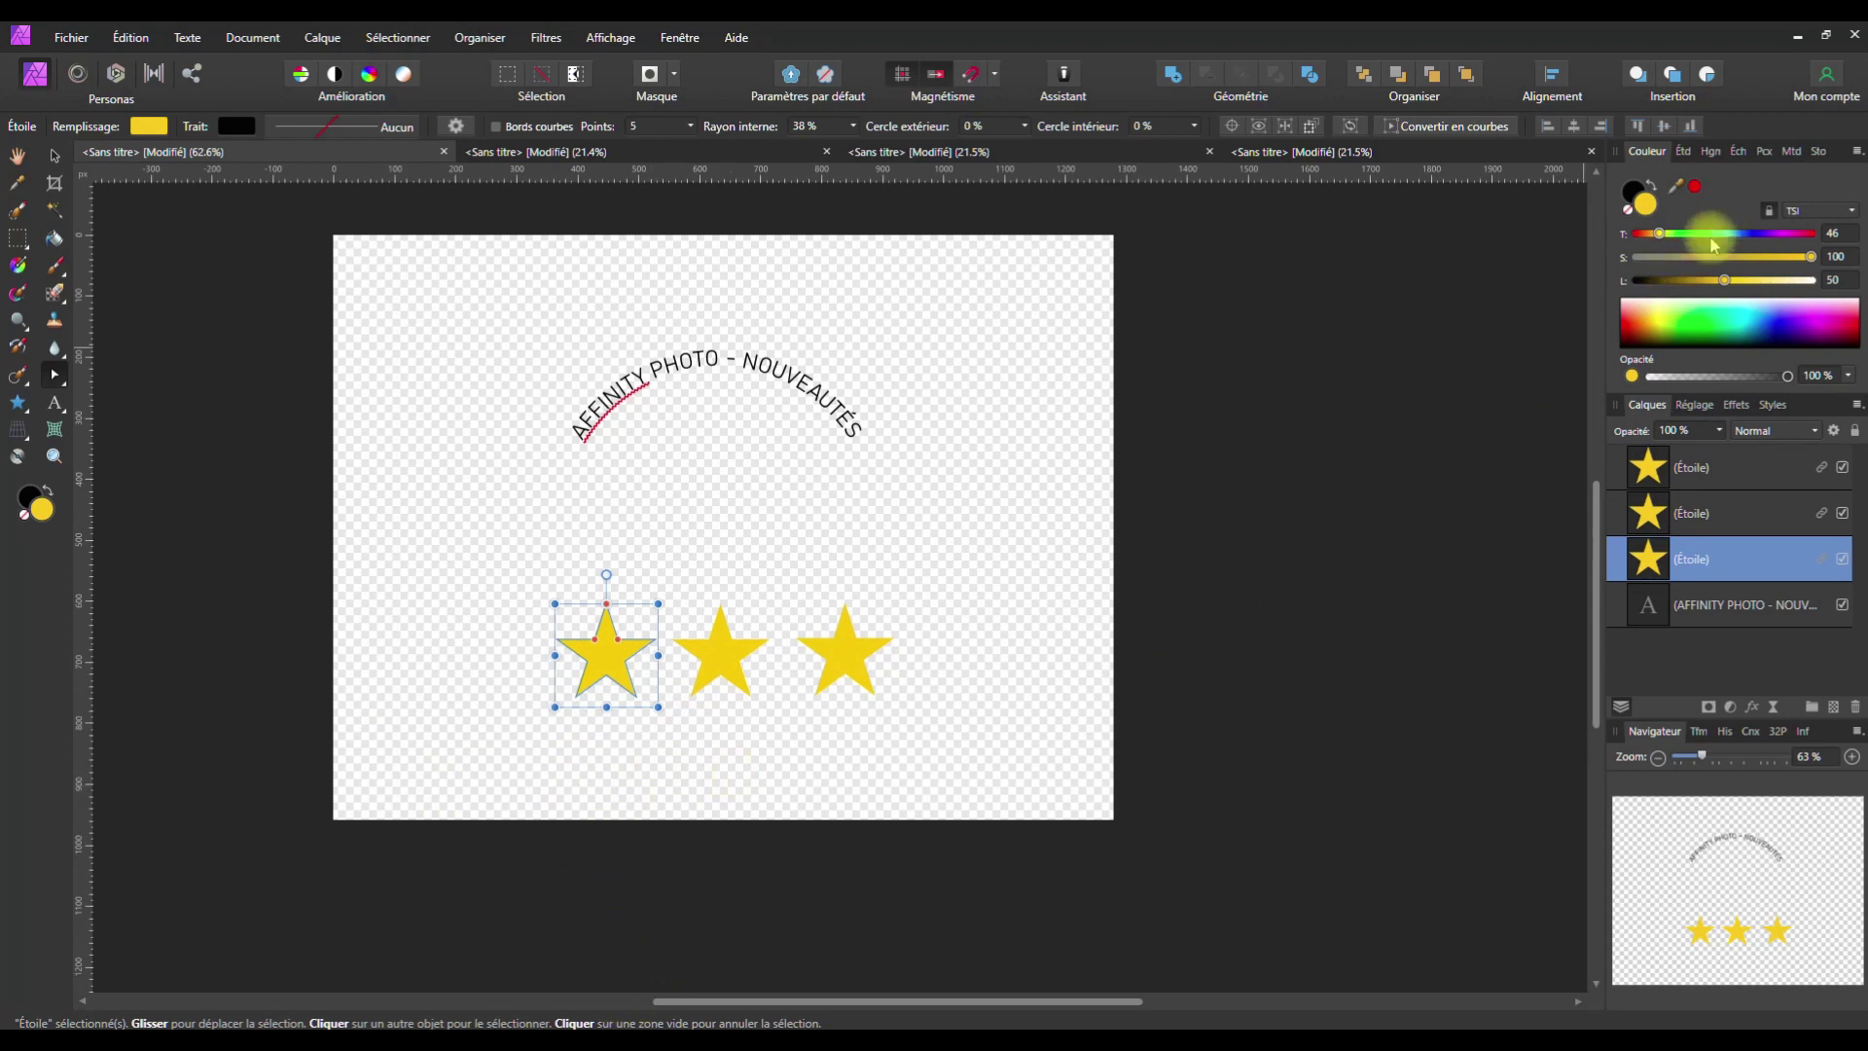
left_click(1748, 242)
mouse_move(1748, 242)
left_mouse_down()
mouse_move(1722, 241)
mouse_move(1755, 242)
mouse_move(1739, 241)
left_mouse_up()
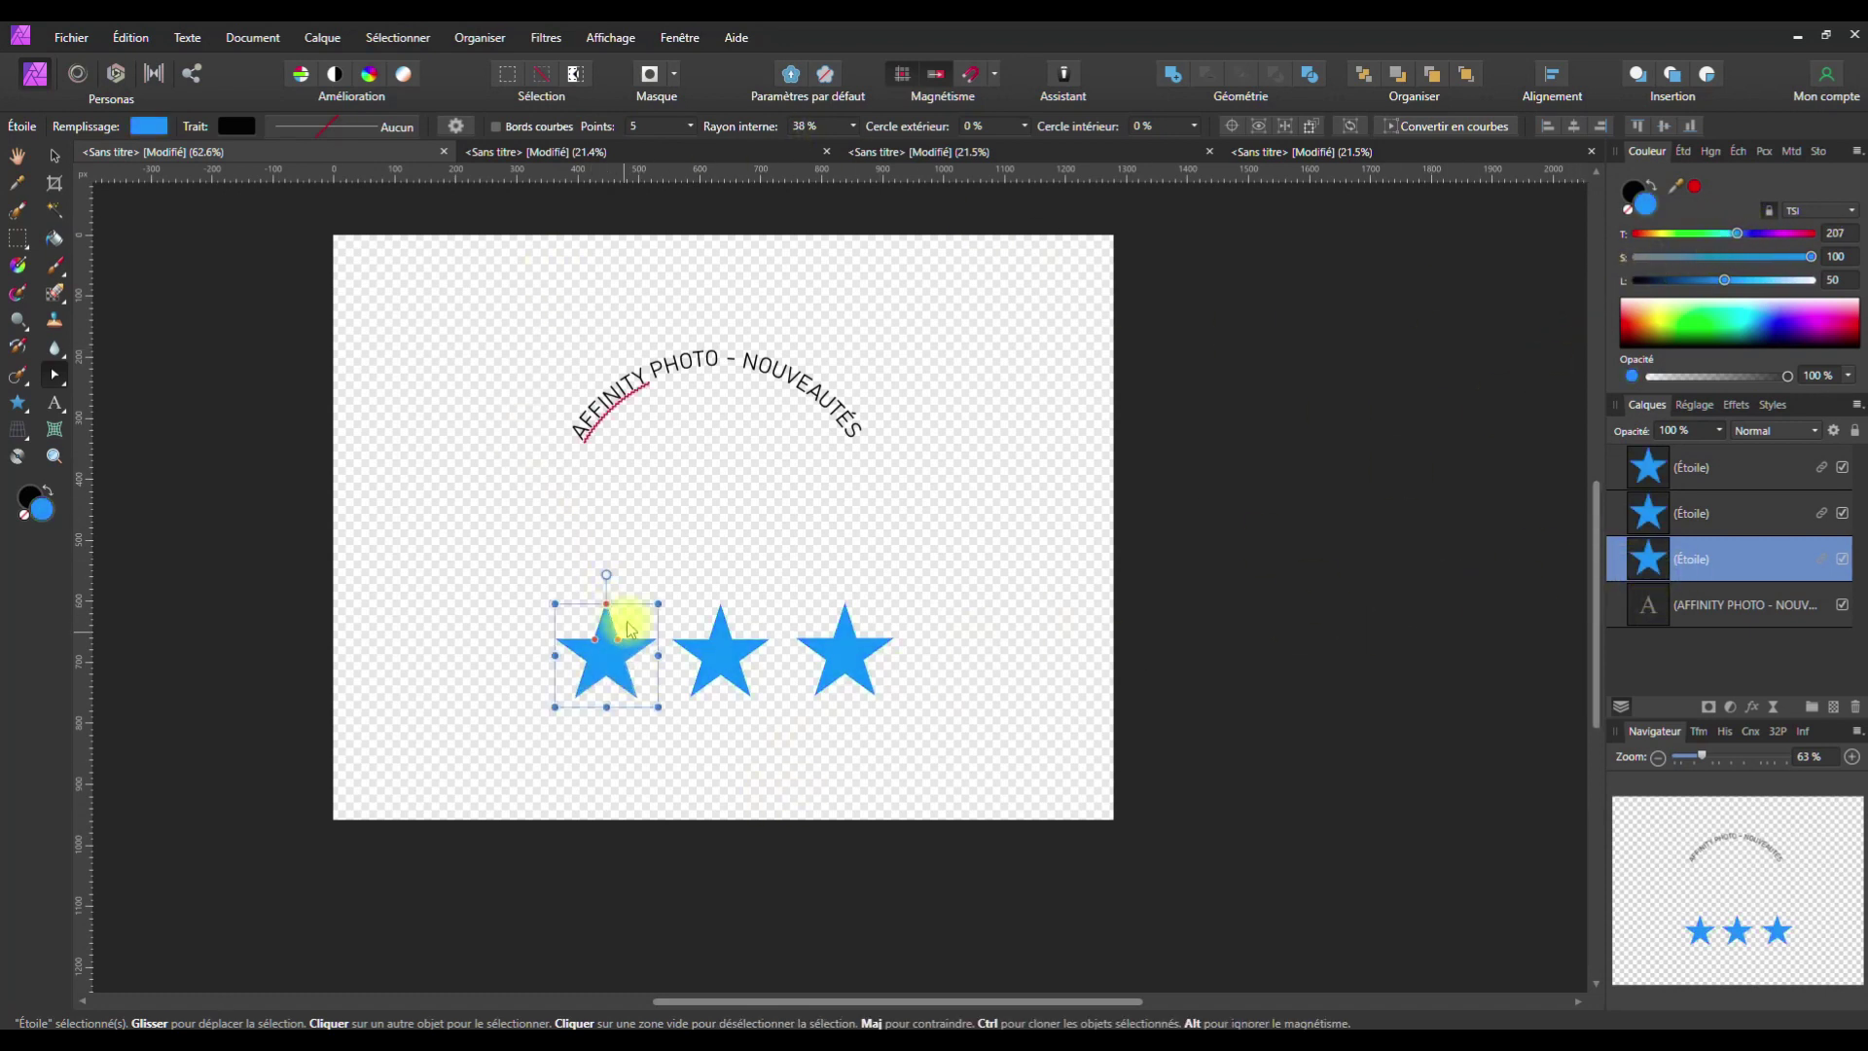
left_click(691, 127)
mouse_move(687, 146)
left_mouse_down()
mouse_move(707, 151)
mouse_move(687, 146)
left_mouse_up()
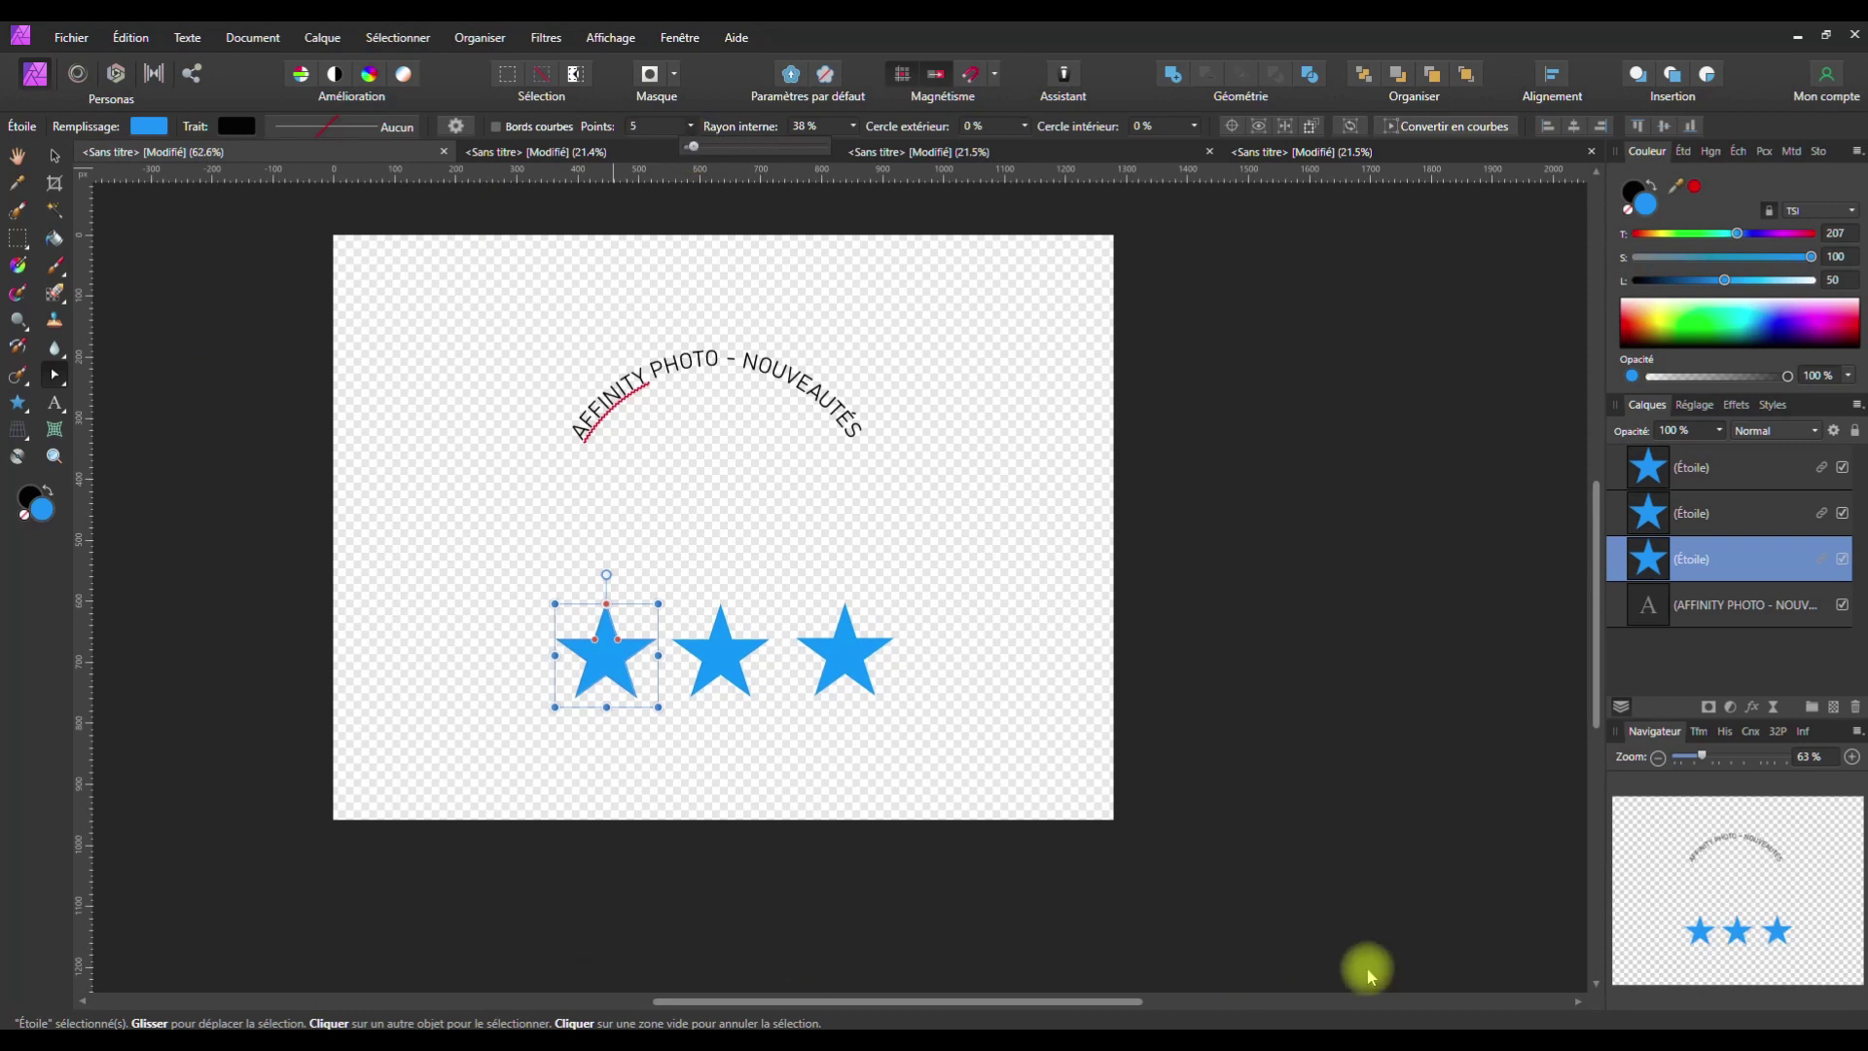
Unlink the fill settings of the leftmost star, and set the middle star's fill to green with hue 153
left_click(1823, 560)
left_click_drag(1359, 230, 1220, 366)
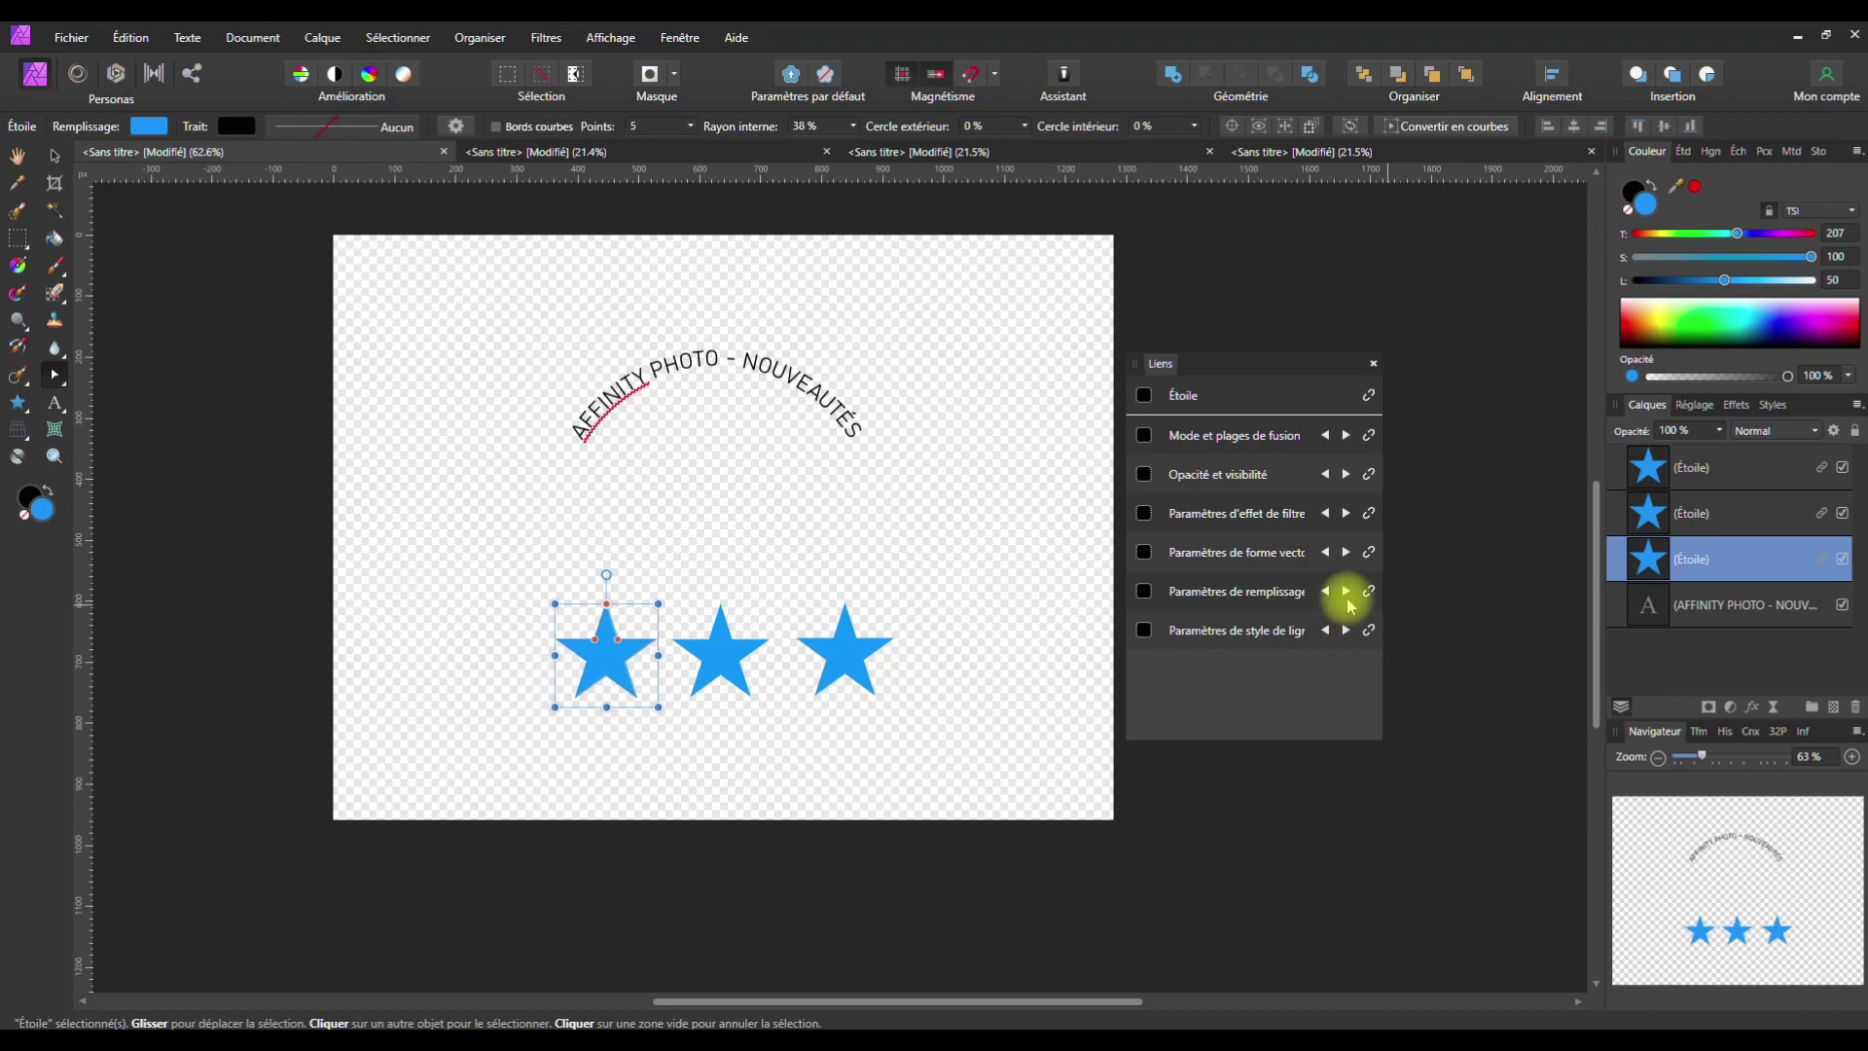
left_click(1671, 513)
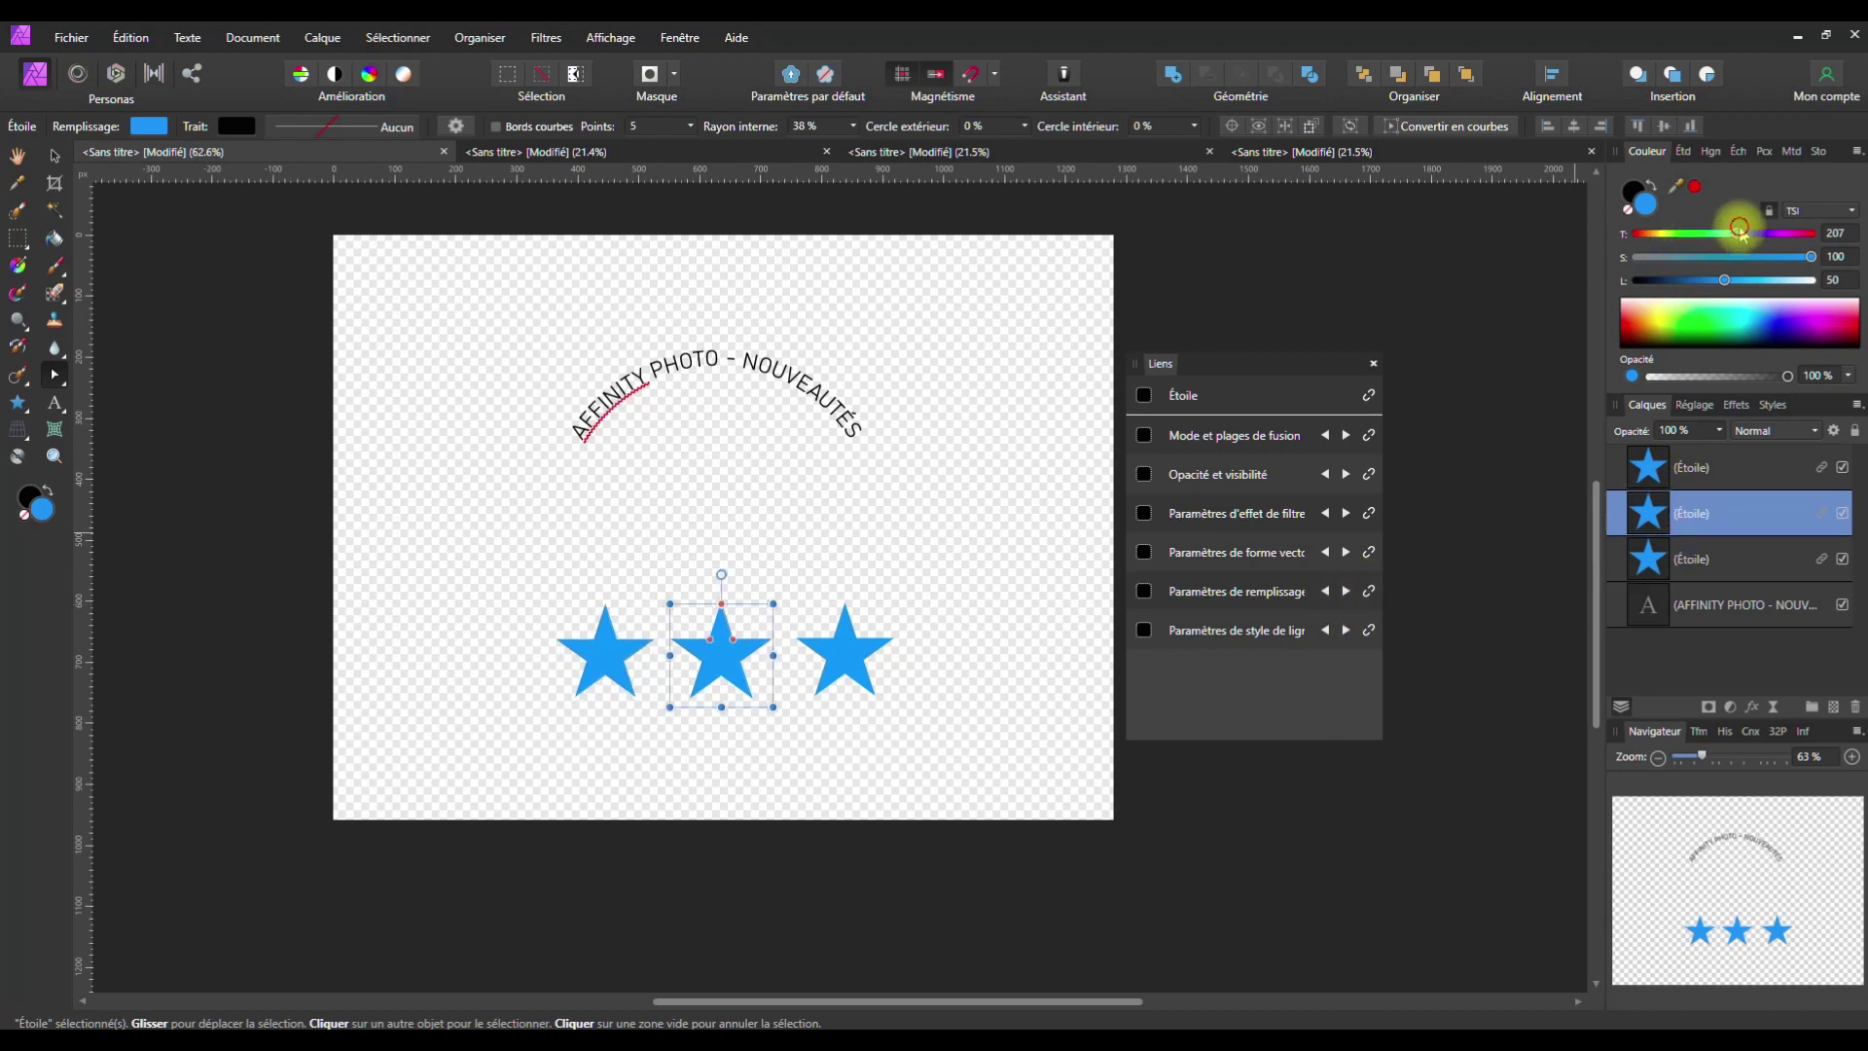
mouse_move(1736, 238)
left_mouse_down()
mouse_move(1674, 234)
mouse_move(1740, 237)
mouse_move(1712, 239)
left_mouse_up()
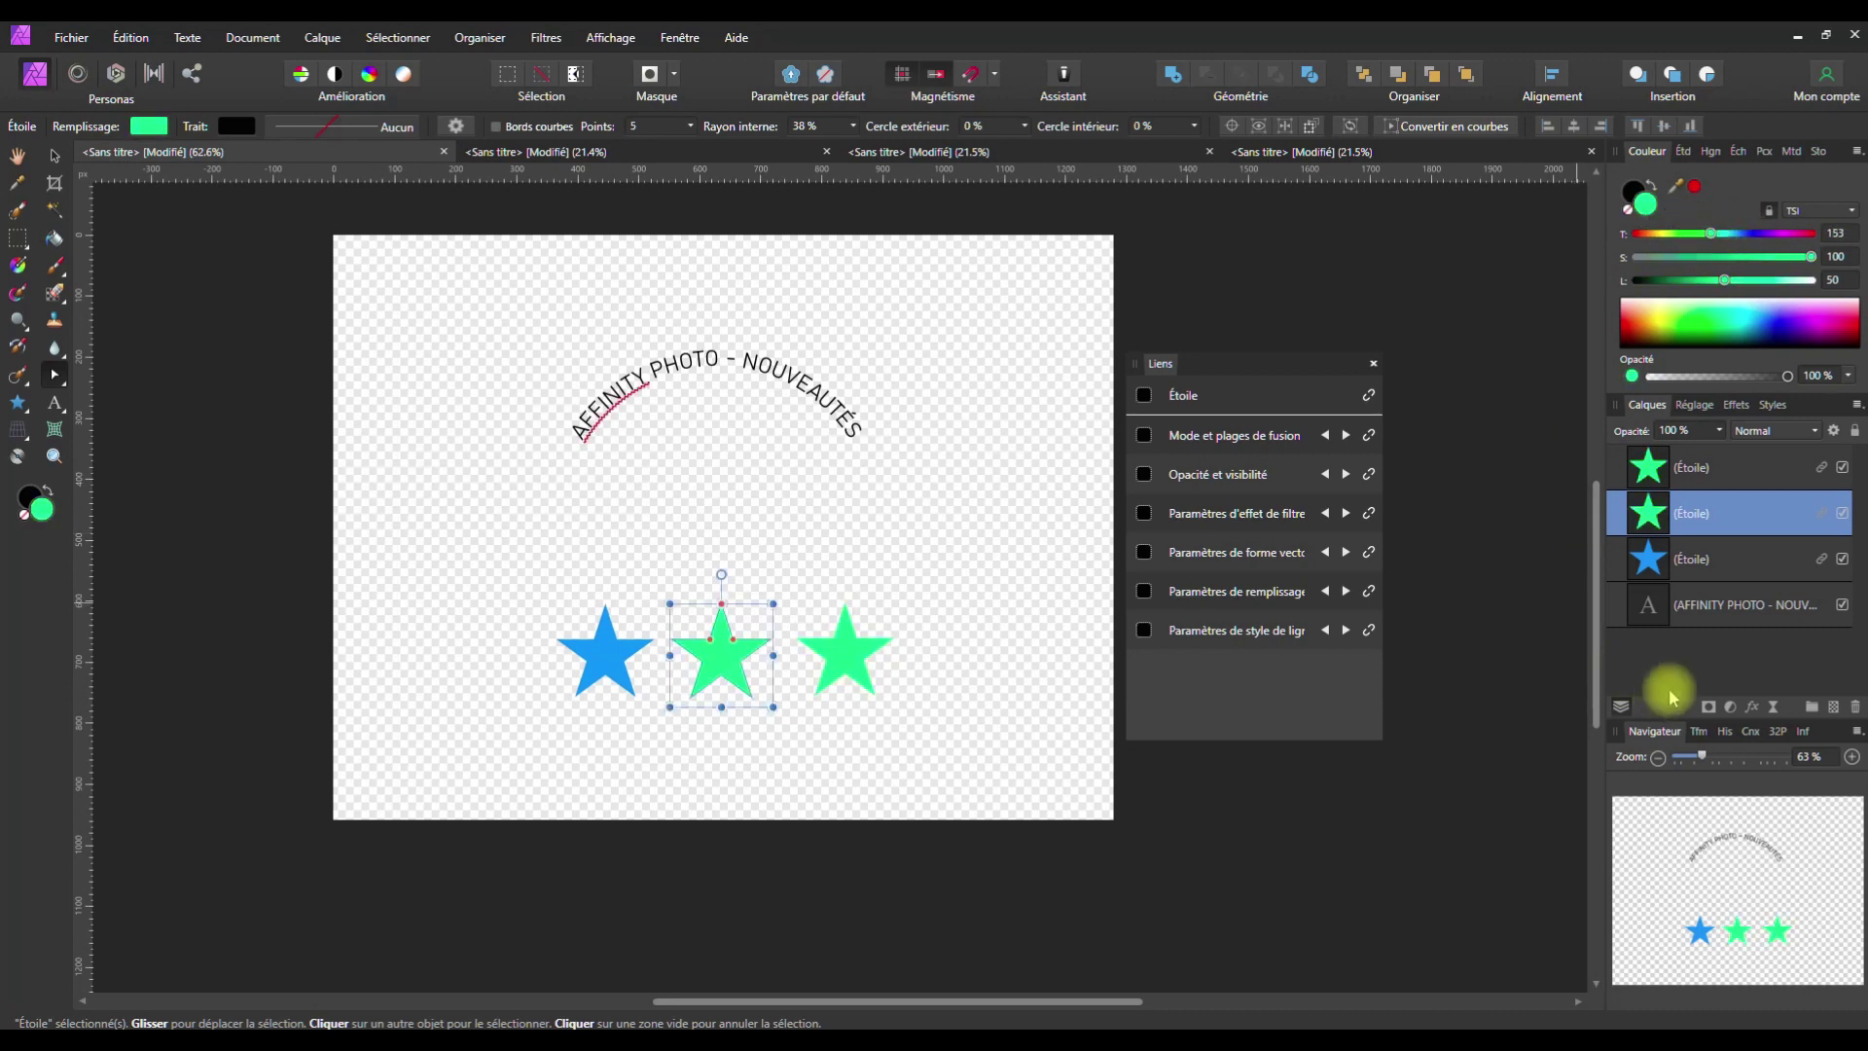
Check the leftmost star's link settings, close them and deselect everything
left_click(1675, 581)
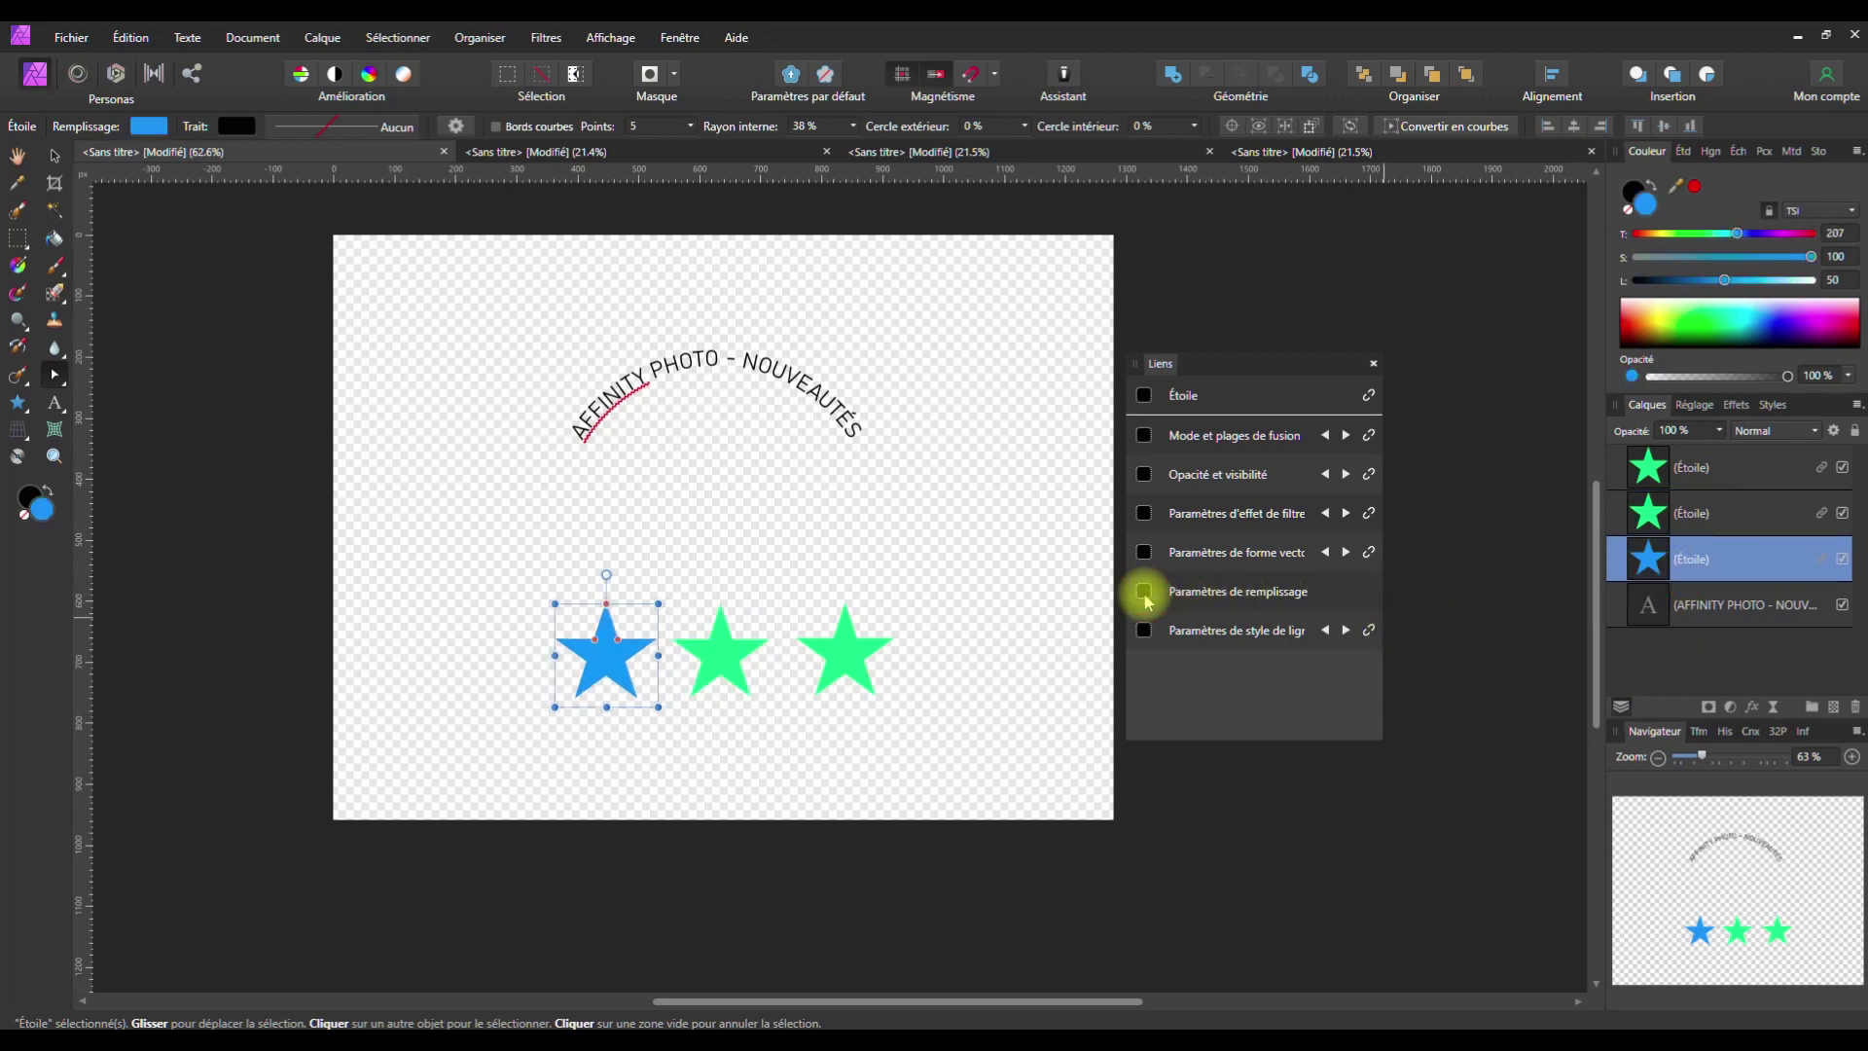
left_click(1374, 366)
left_click(1170, 526)
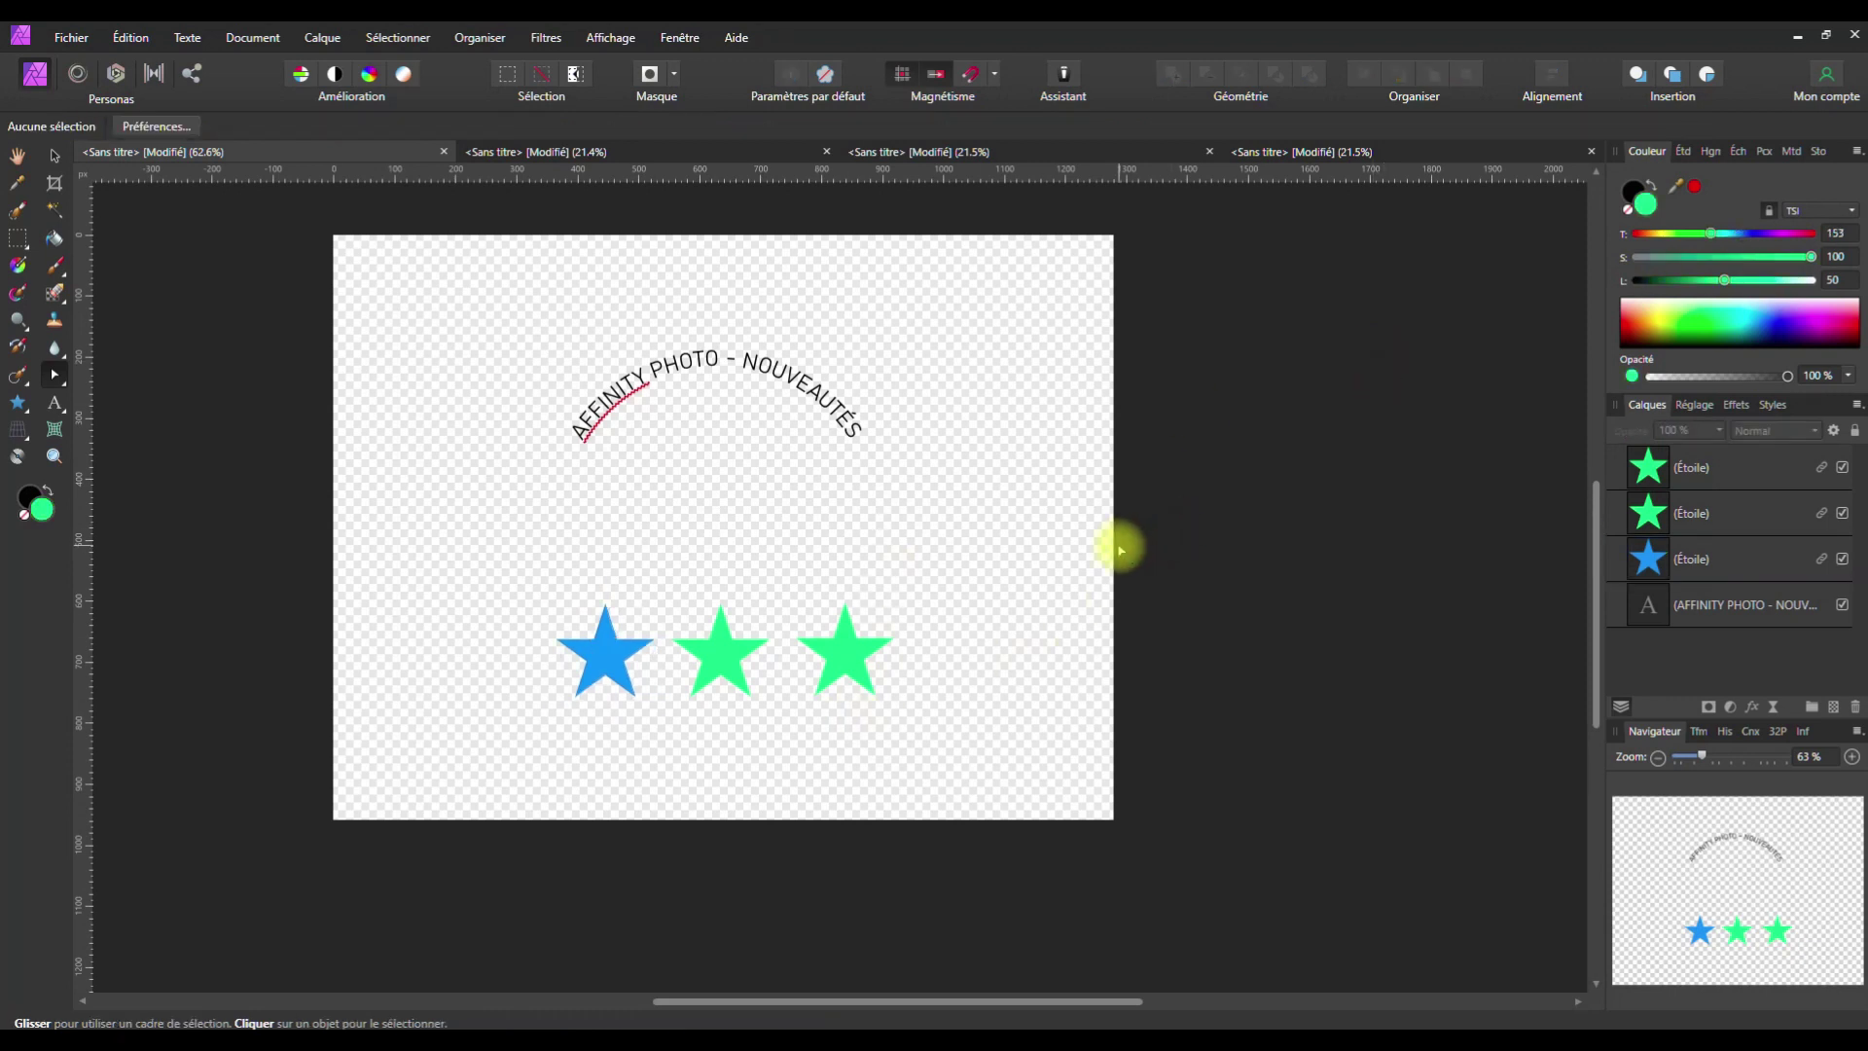
Switch to the document with the portrait of the man in the red jacket and open it in the Liquify Persona
left_click(940, 152)
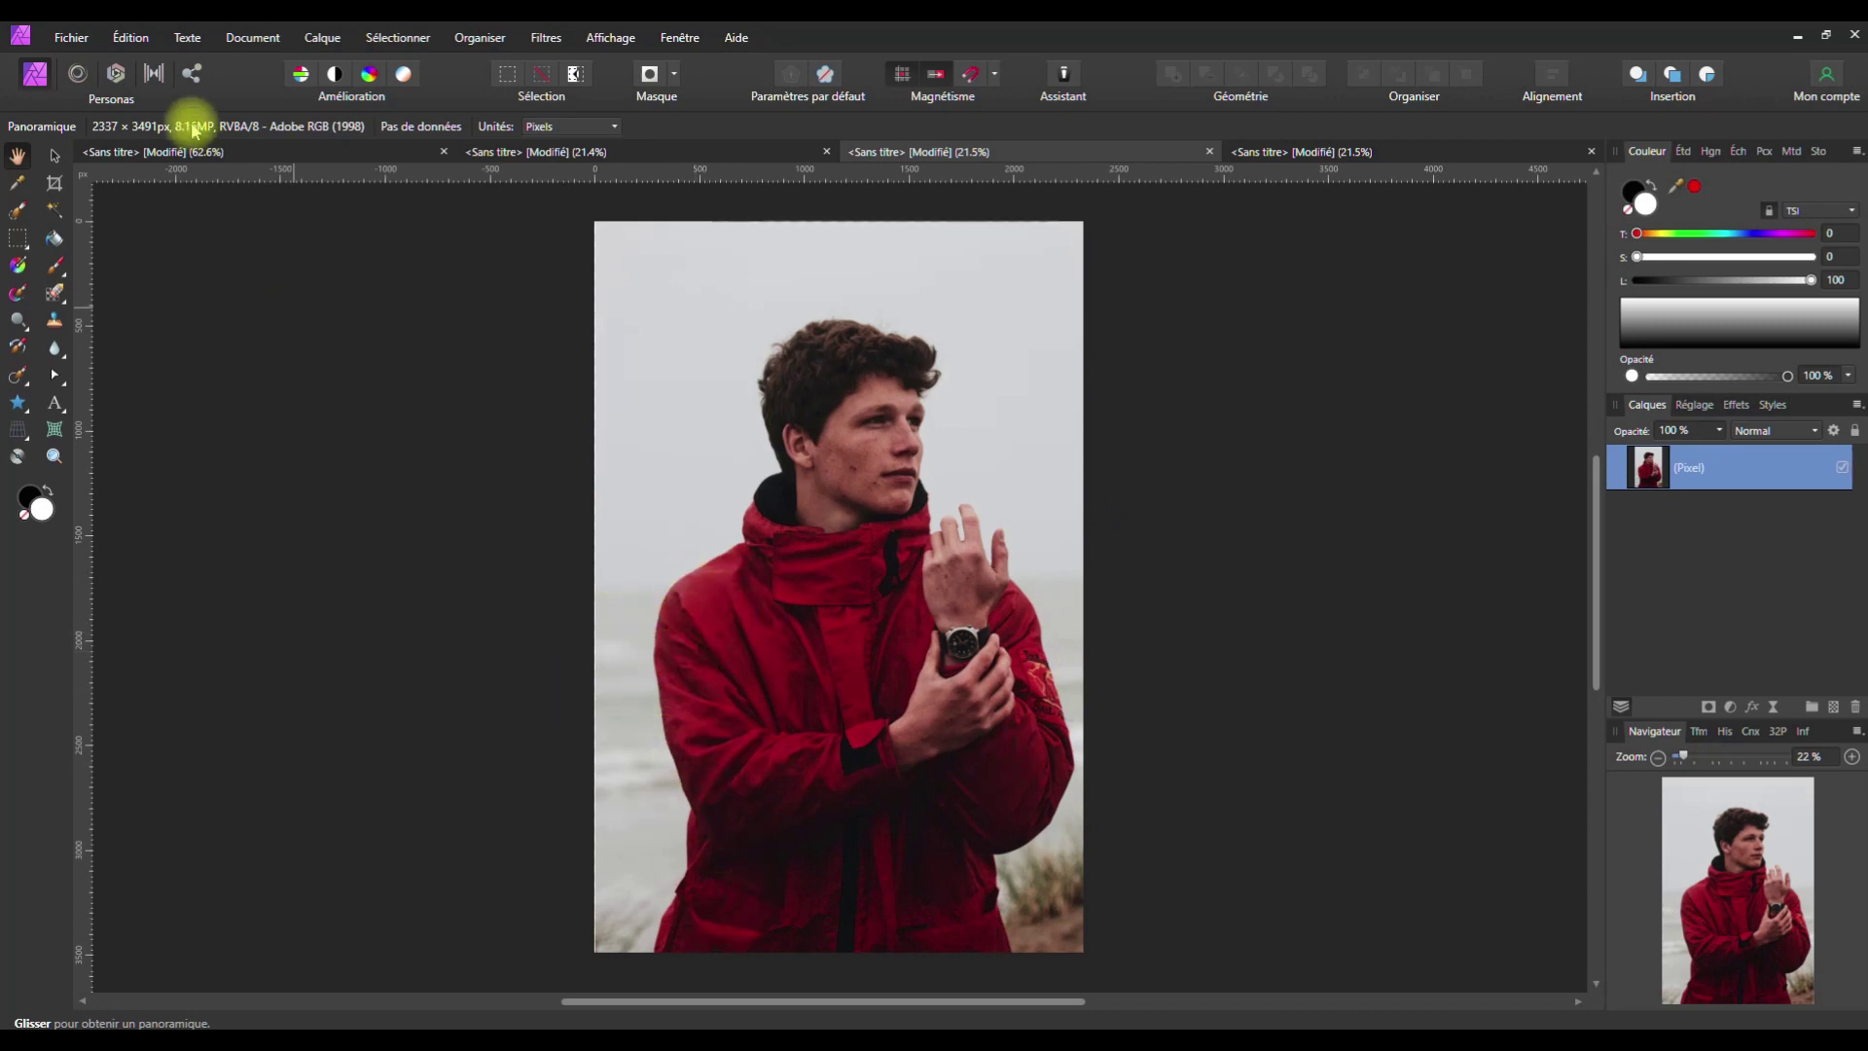
left_click(74, 76)
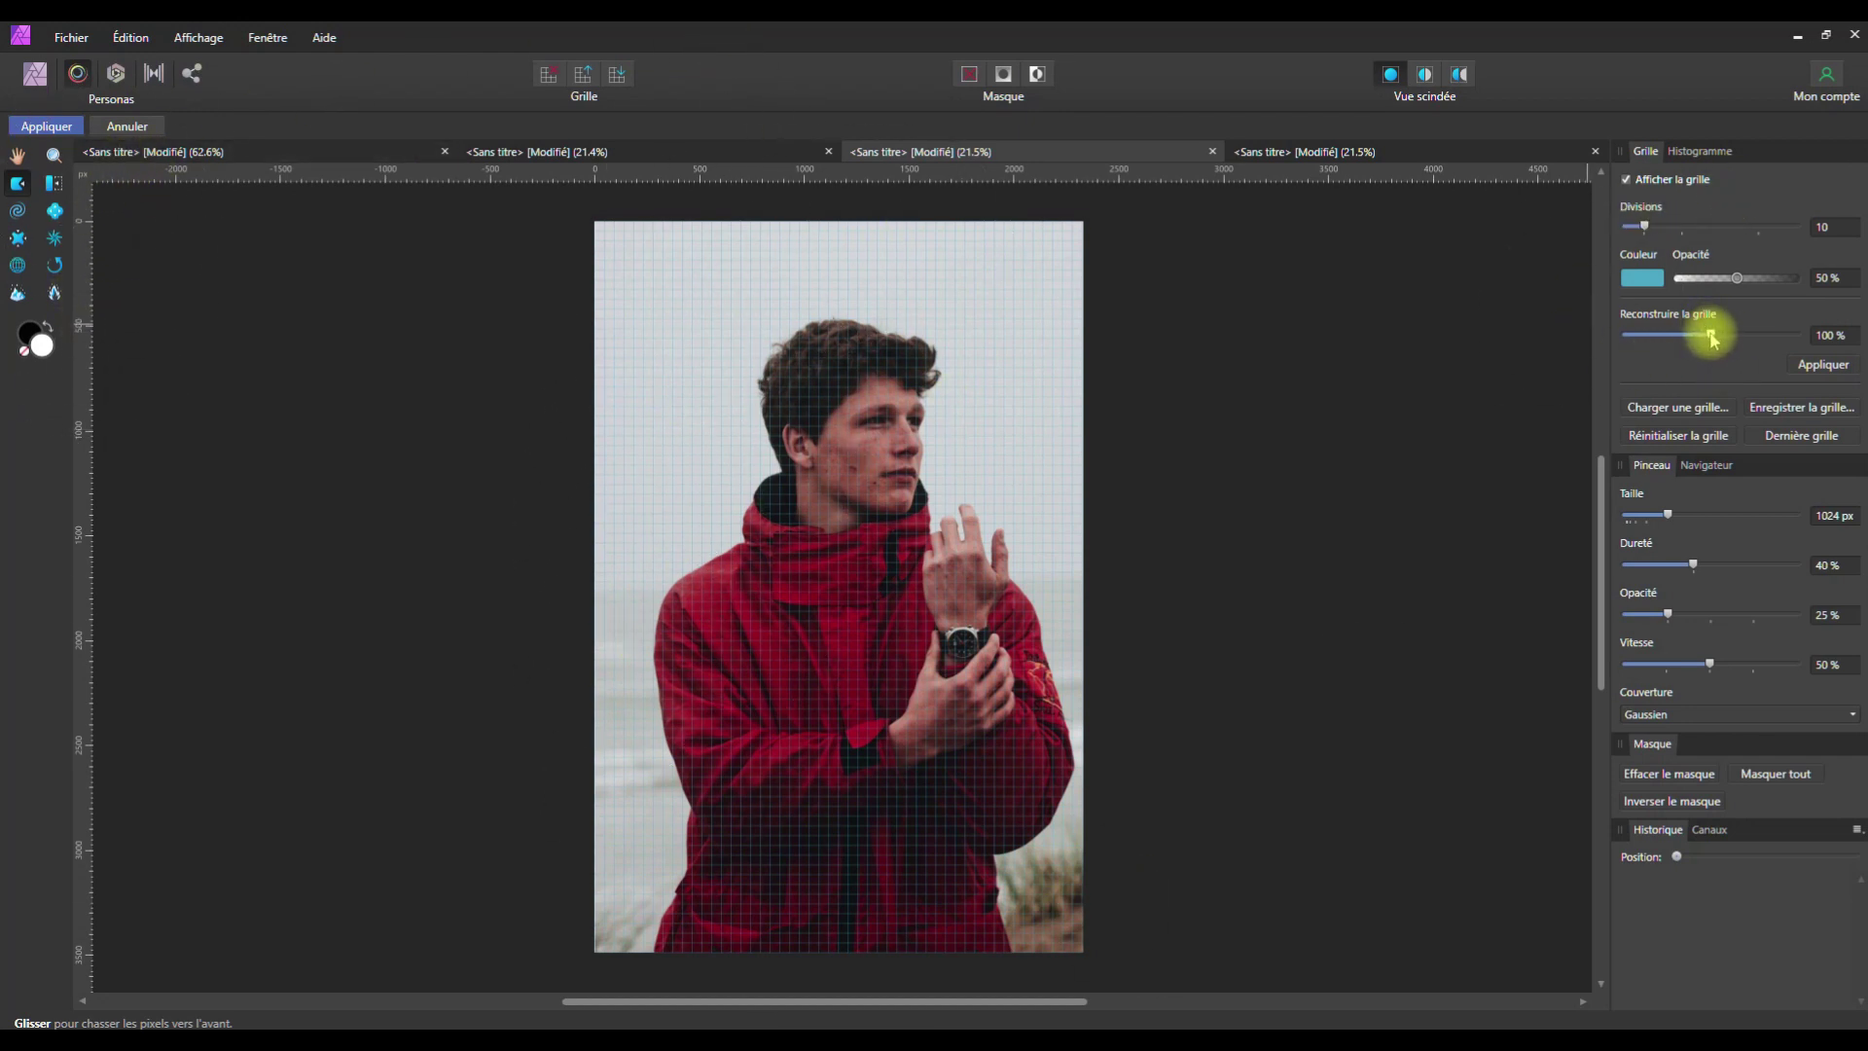
Warp the man's outer sleeve inward and reshape his raised hand using a 512 px Push Forward brush, and apply the Liquify changes
left_click_drag(1654, 518, 1646, 515)
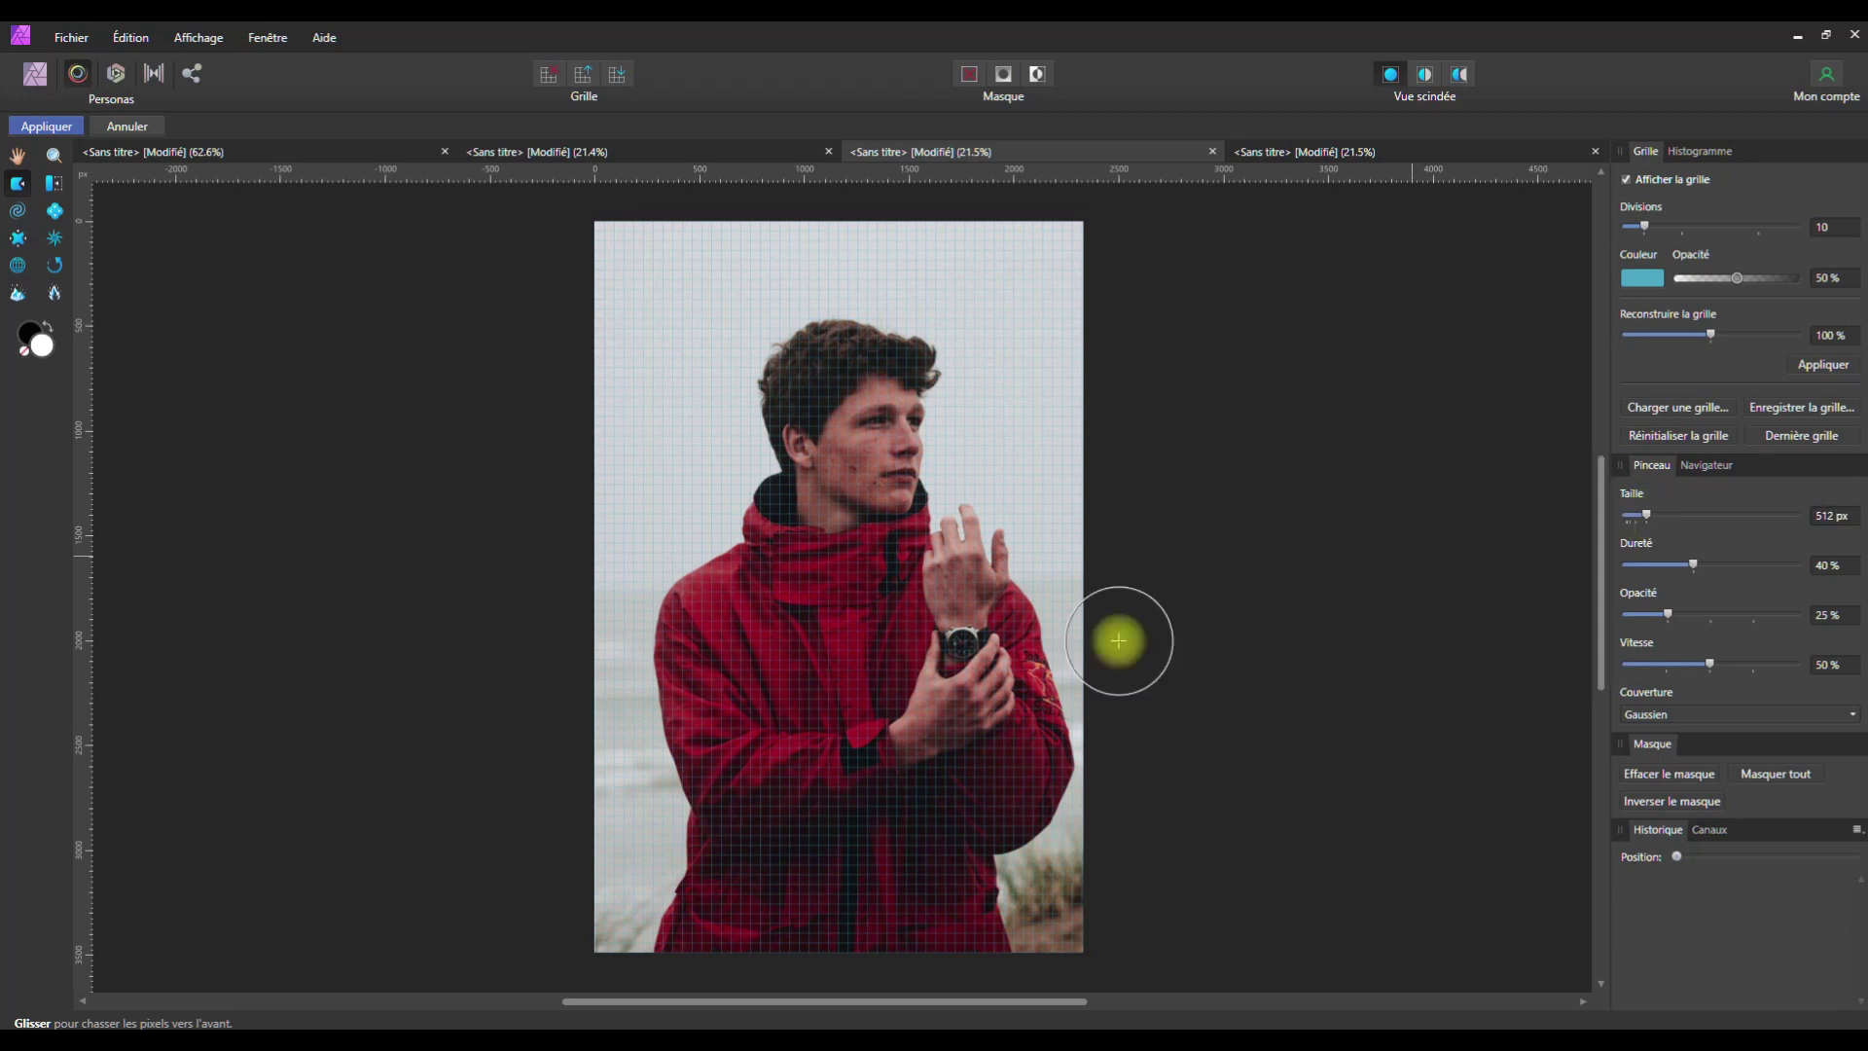
mouse_move(663, 608)
left_mouse_down()
mouse_move(755, 667)
mouse_move(680, 668)
mouse_move(688, 701)
mouse_move(730, 691)
mouse_move(688, 888)
mouse_move(700, 750)
left_mouse_up()
left_click_drag(967, 584, 949, 622)
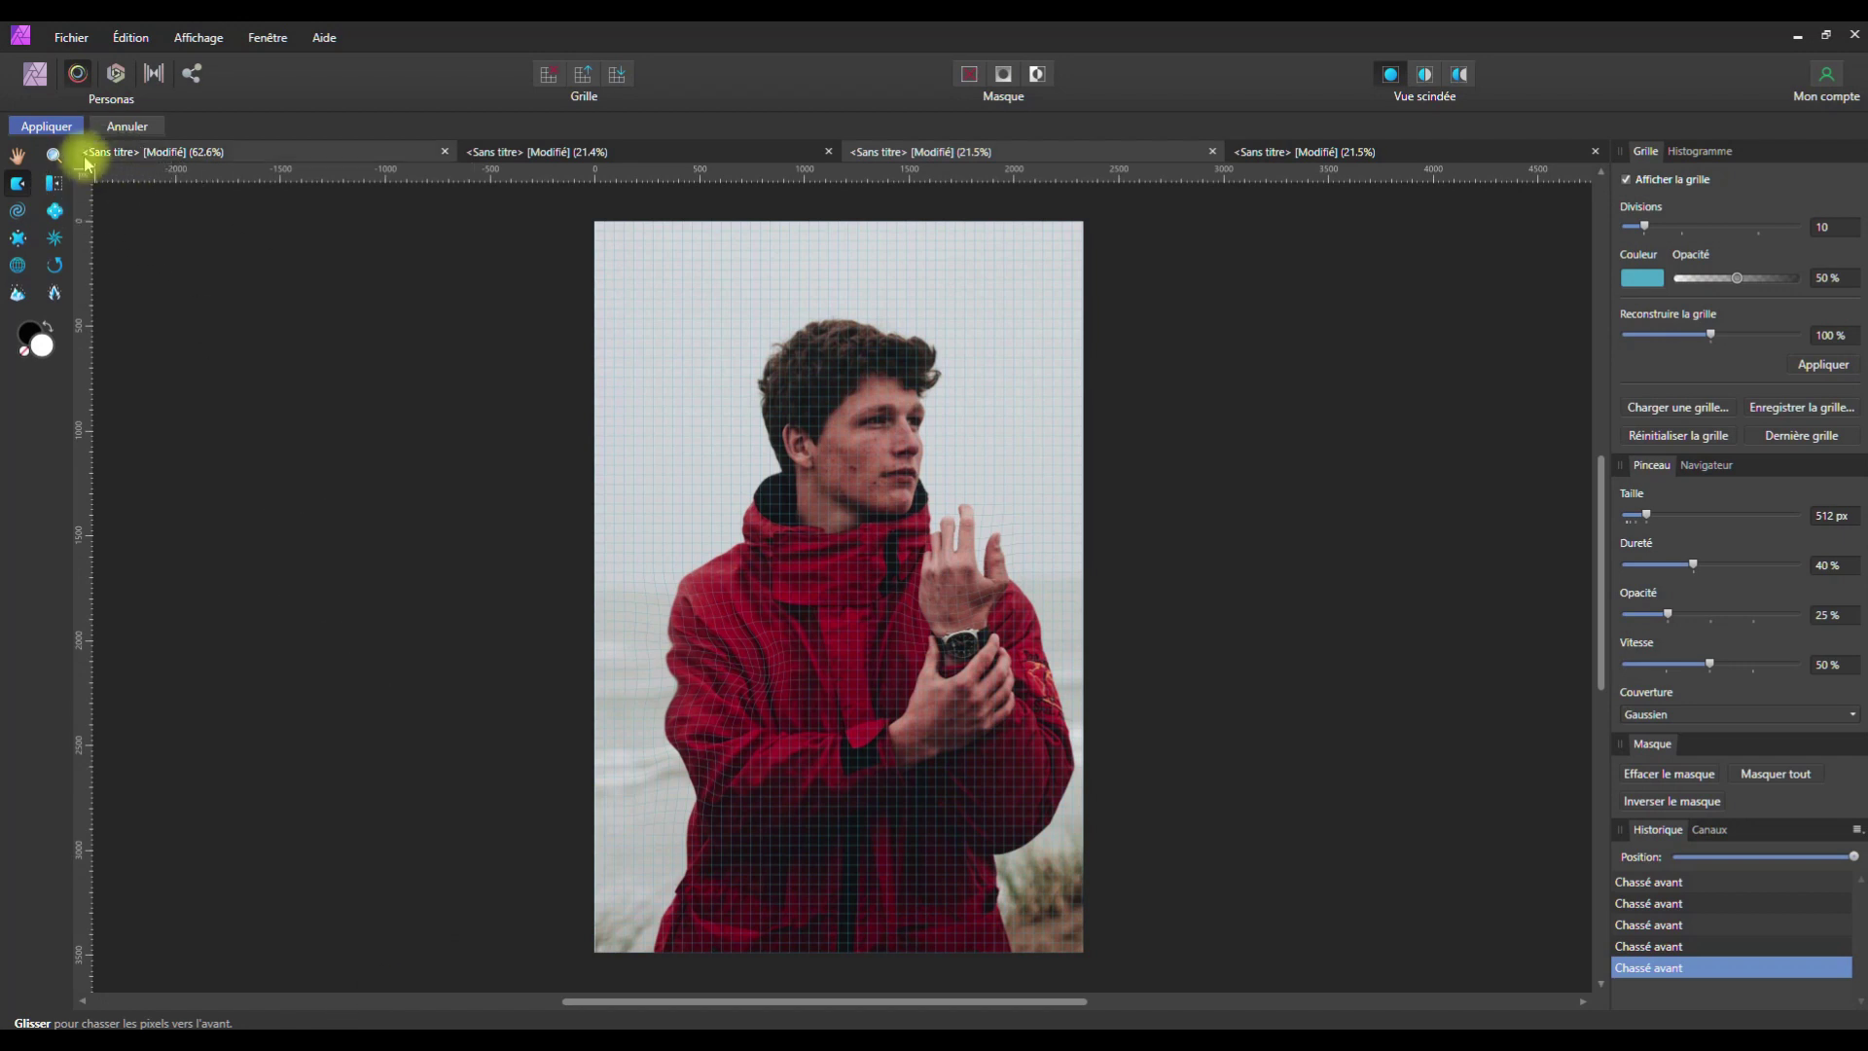
left_click(45, 126)
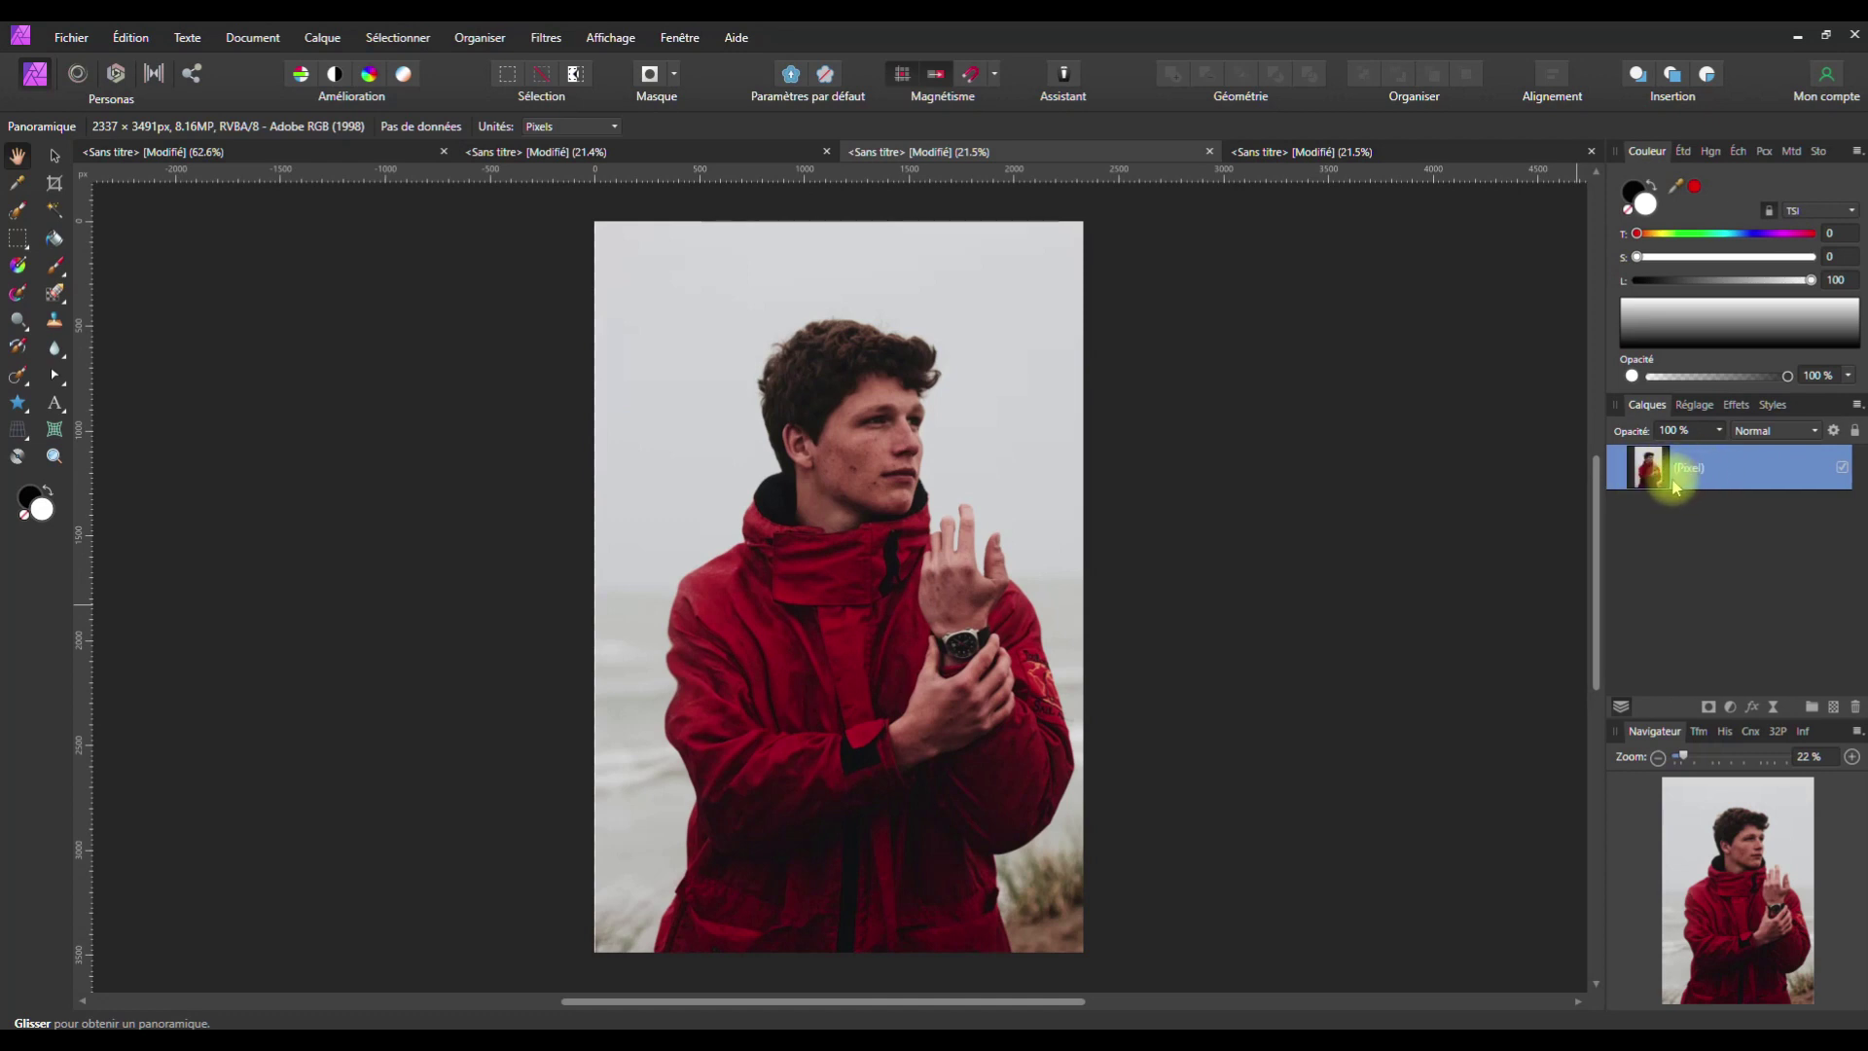
Switch to the second document with the same portrait and add a Liquify live filter to its pixel layer
left_click(1391, 161)
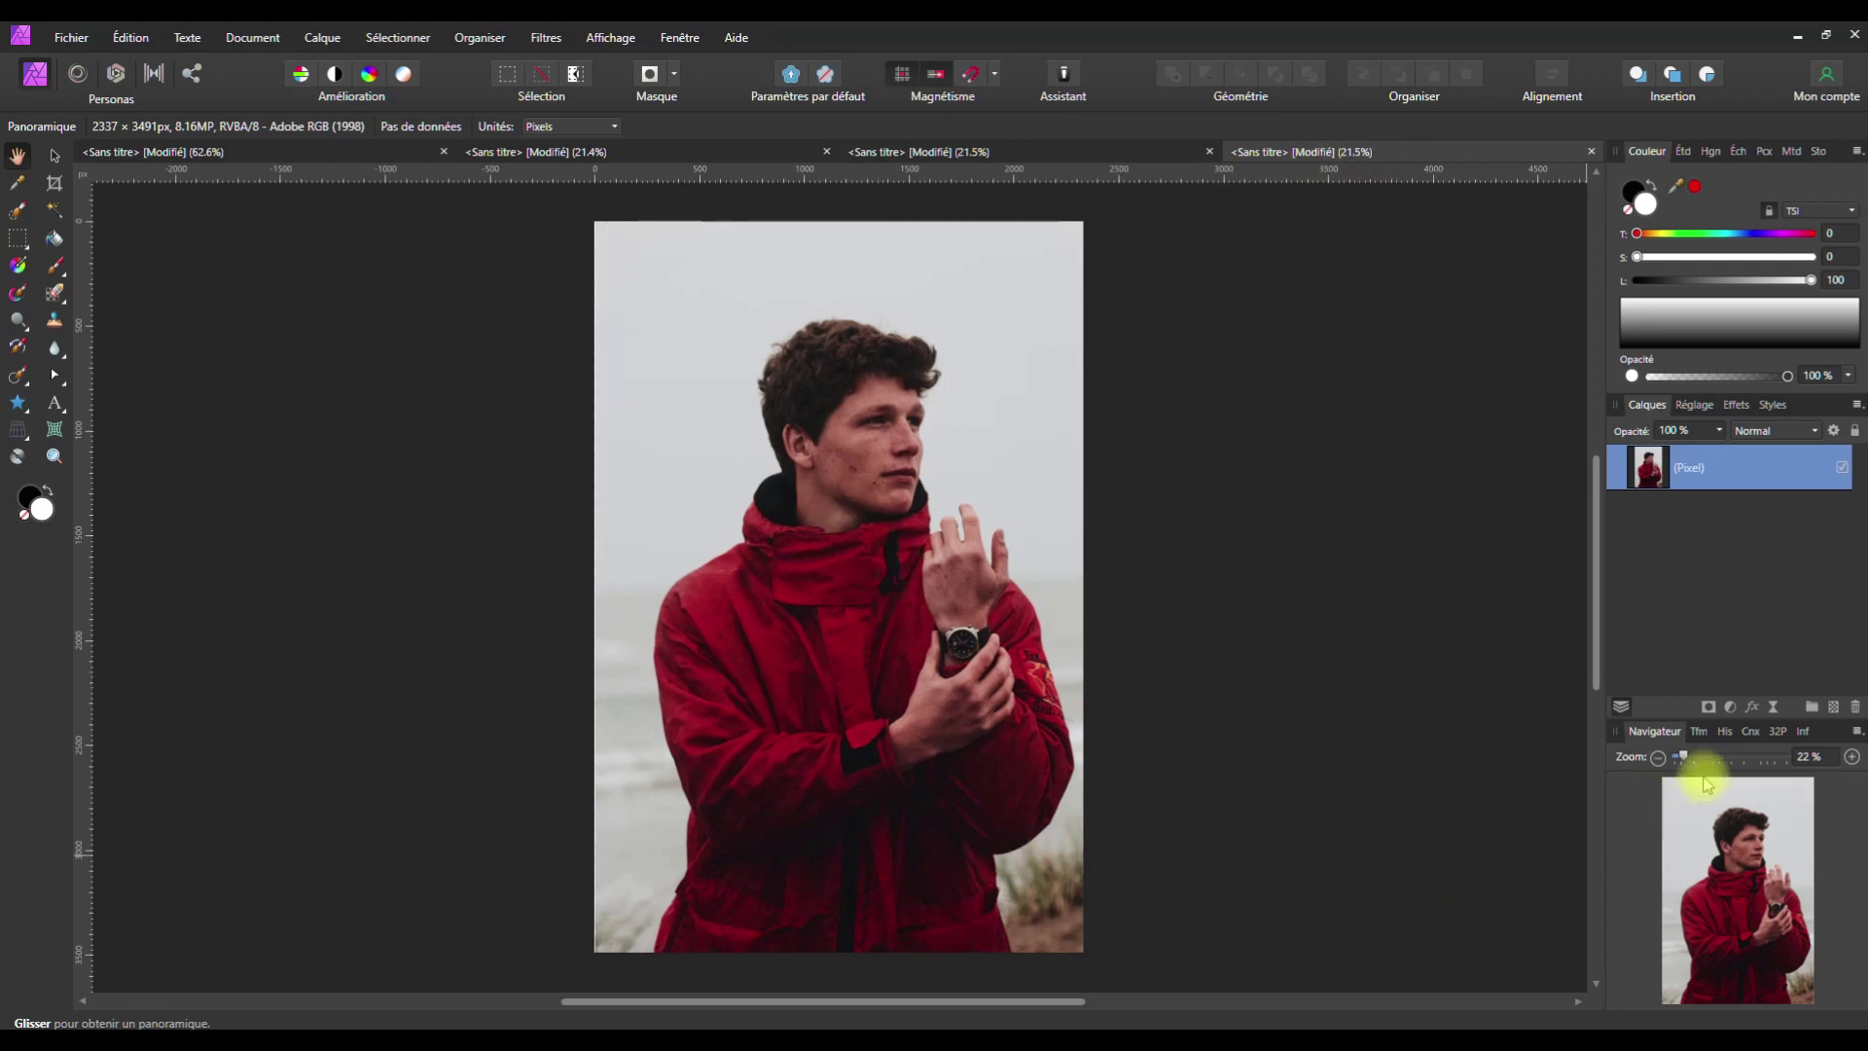
left_click(1772, 709)
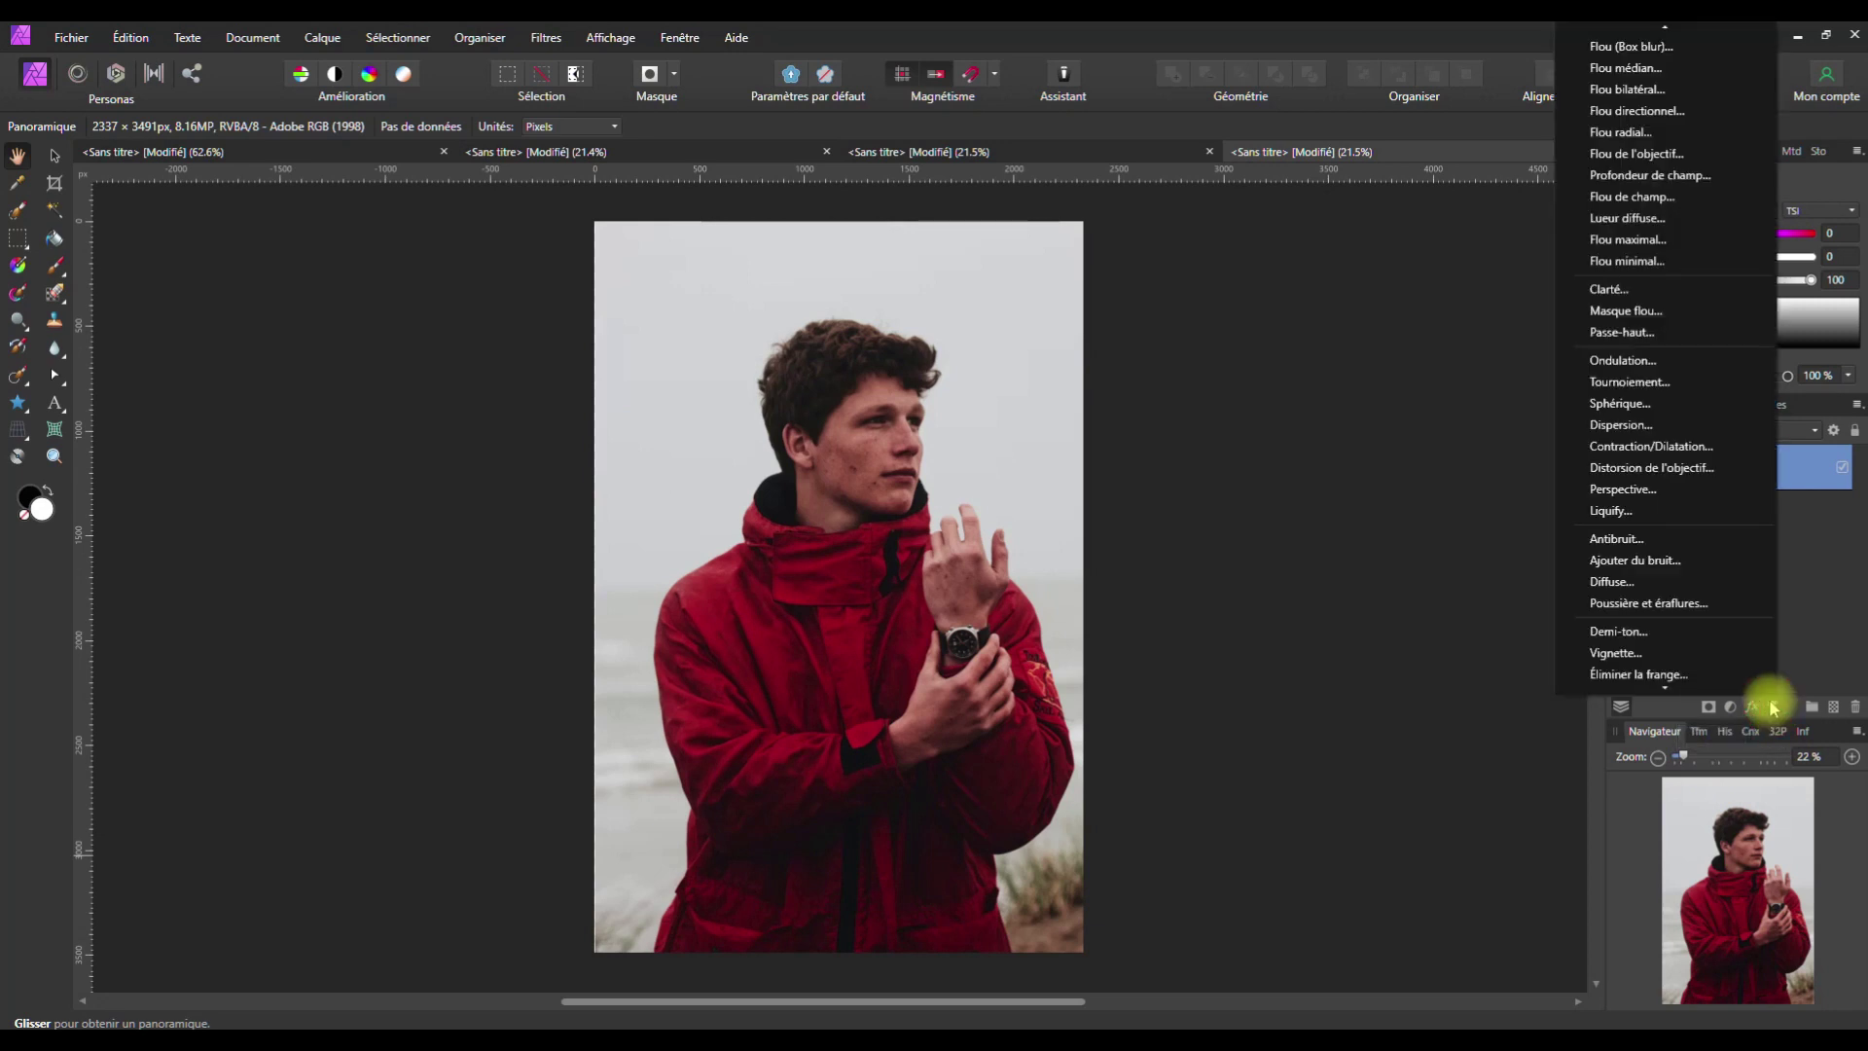
left_click(1634, 513)
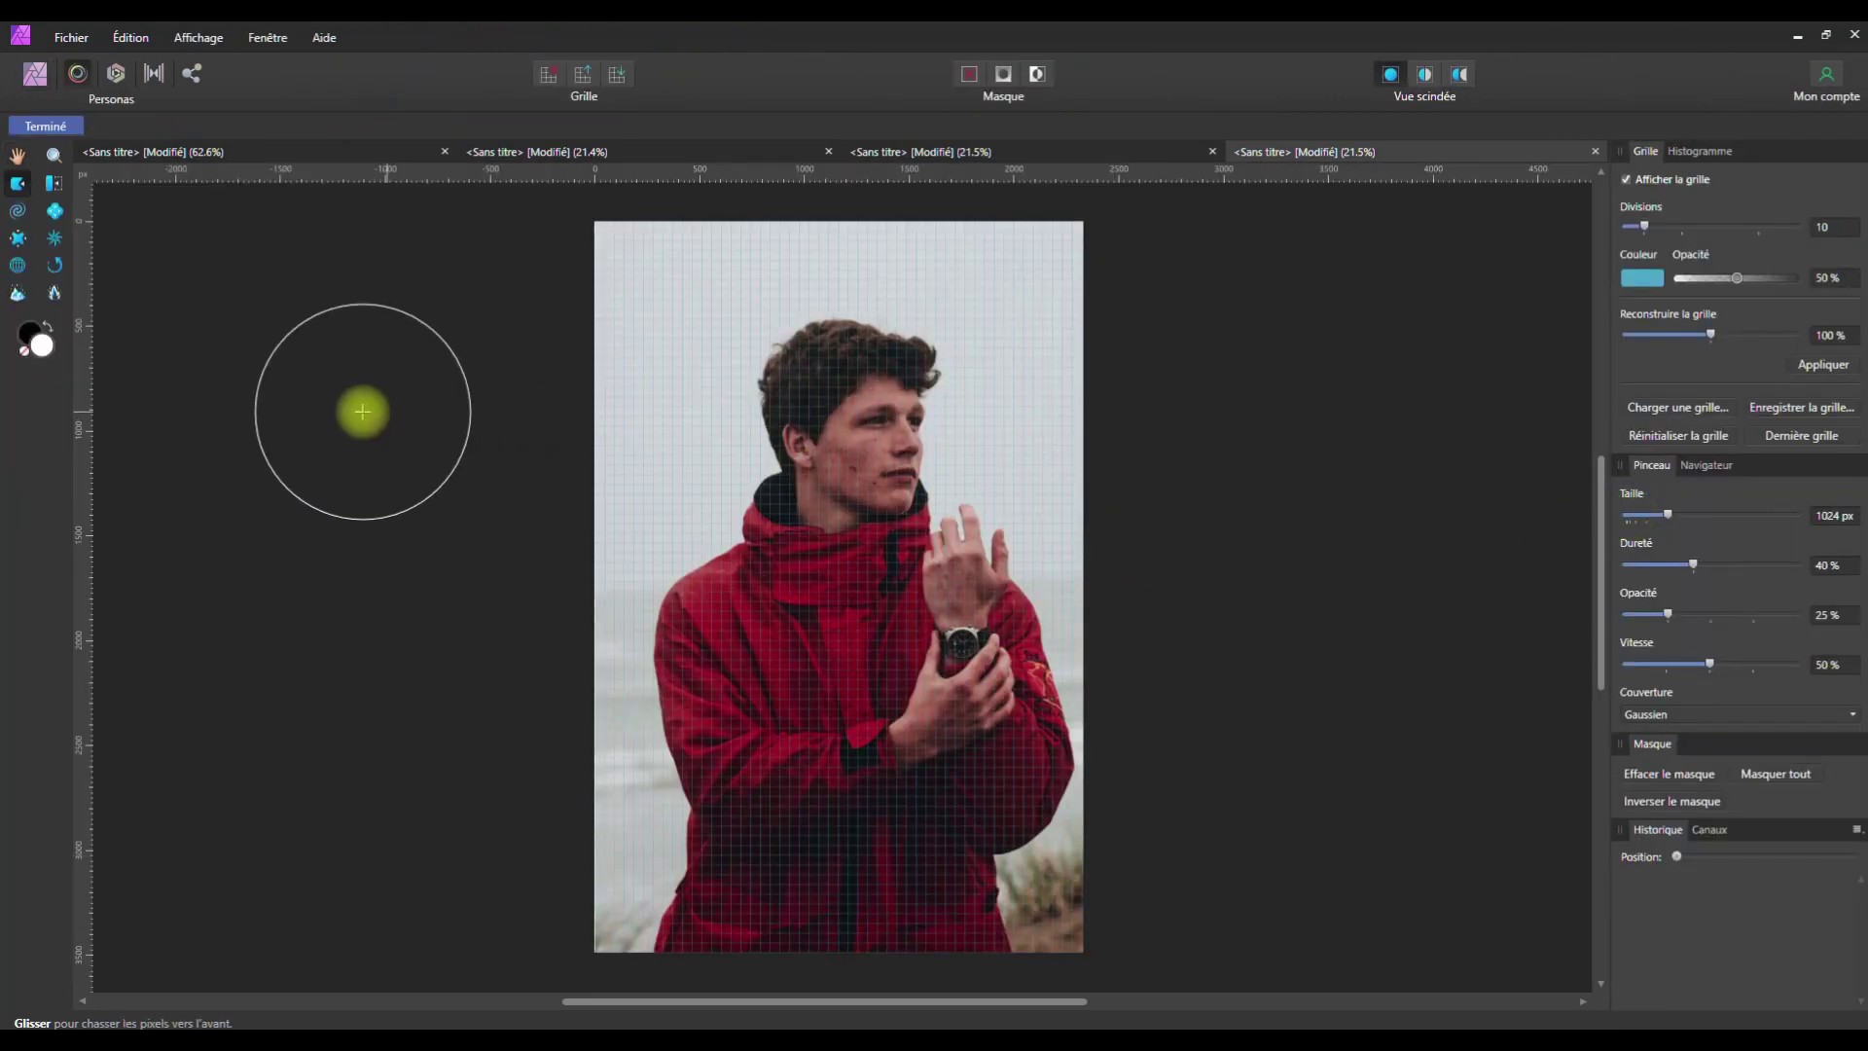
Push the fingers, watch, face and shoulder with a 374.2 px brush, and finish the live Liquify edit
left_click_drag(1658, 516, 1640, 516)
left_click_drag(984, 509, 963, 537)
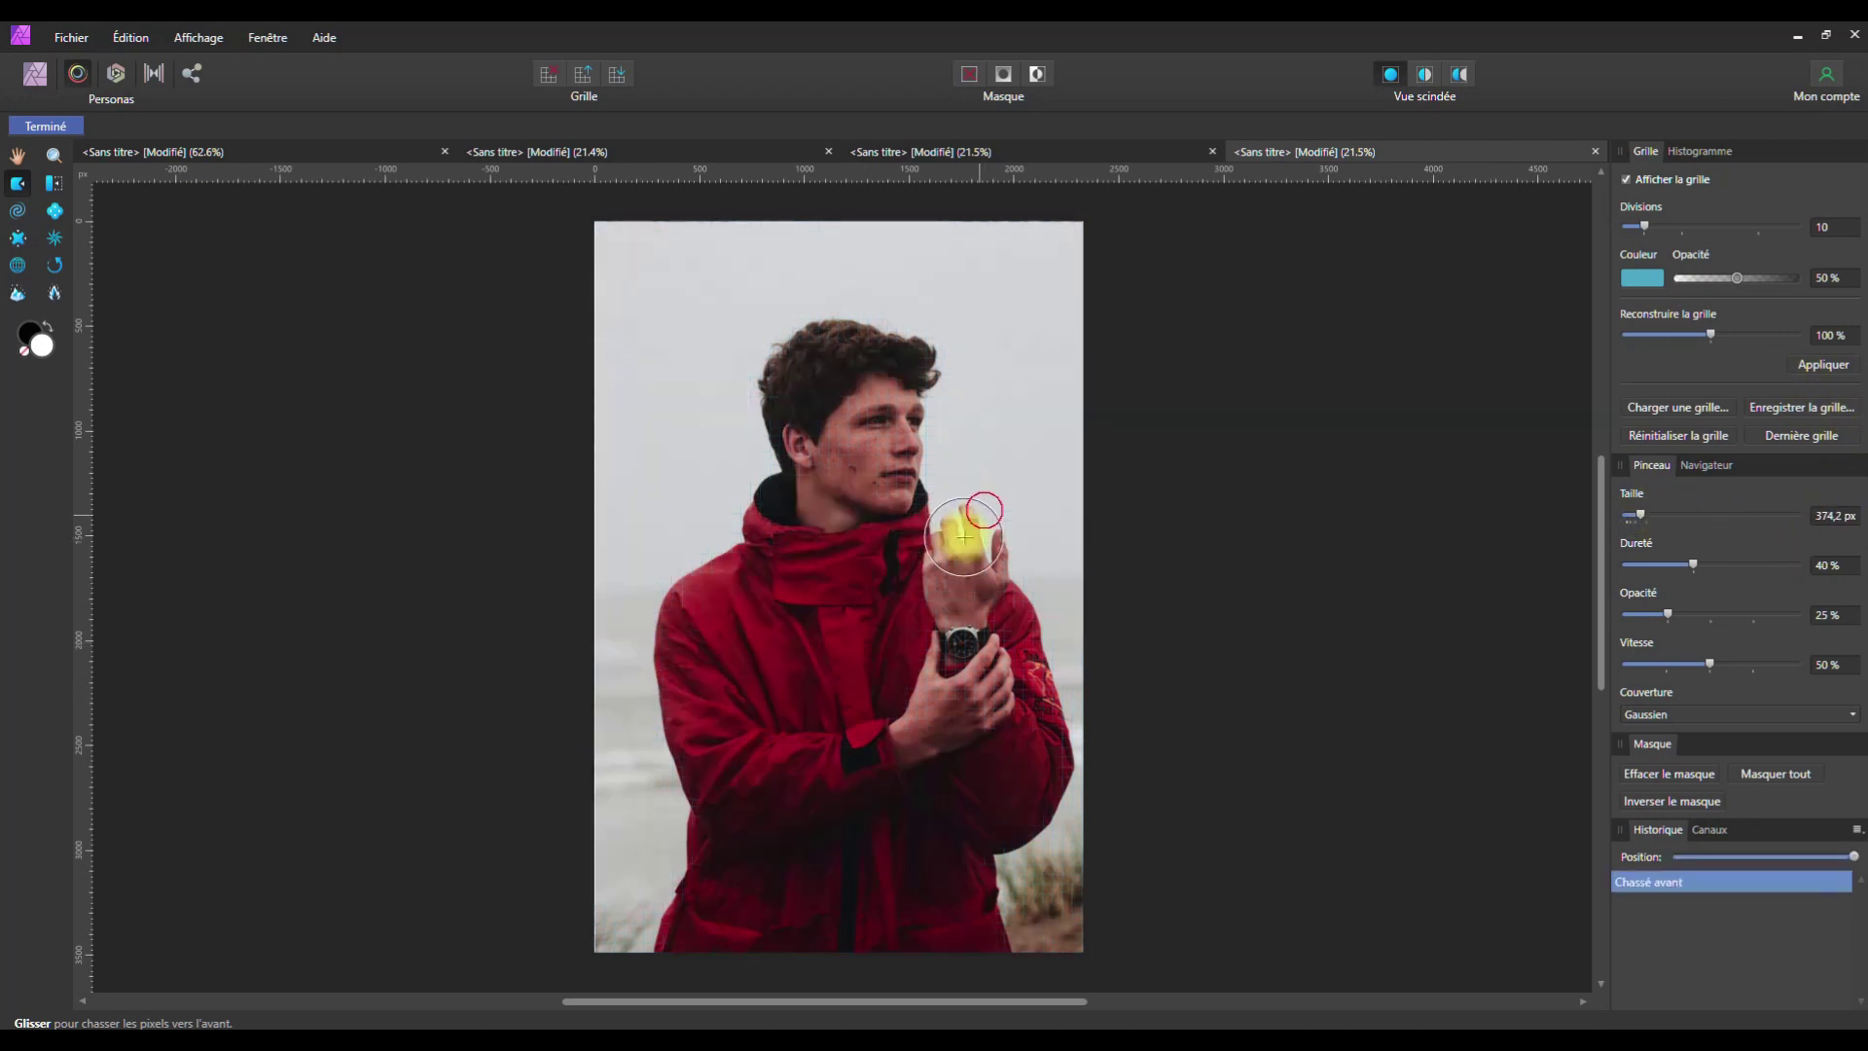
left_click_drag(973, 613, 964, 681)
mouse_move(849, 487)
left_mouse_down()
mouse_move(888, 416)
mouse_move(896, 438)
mouse_move(870, 457)
left_mouse_up()
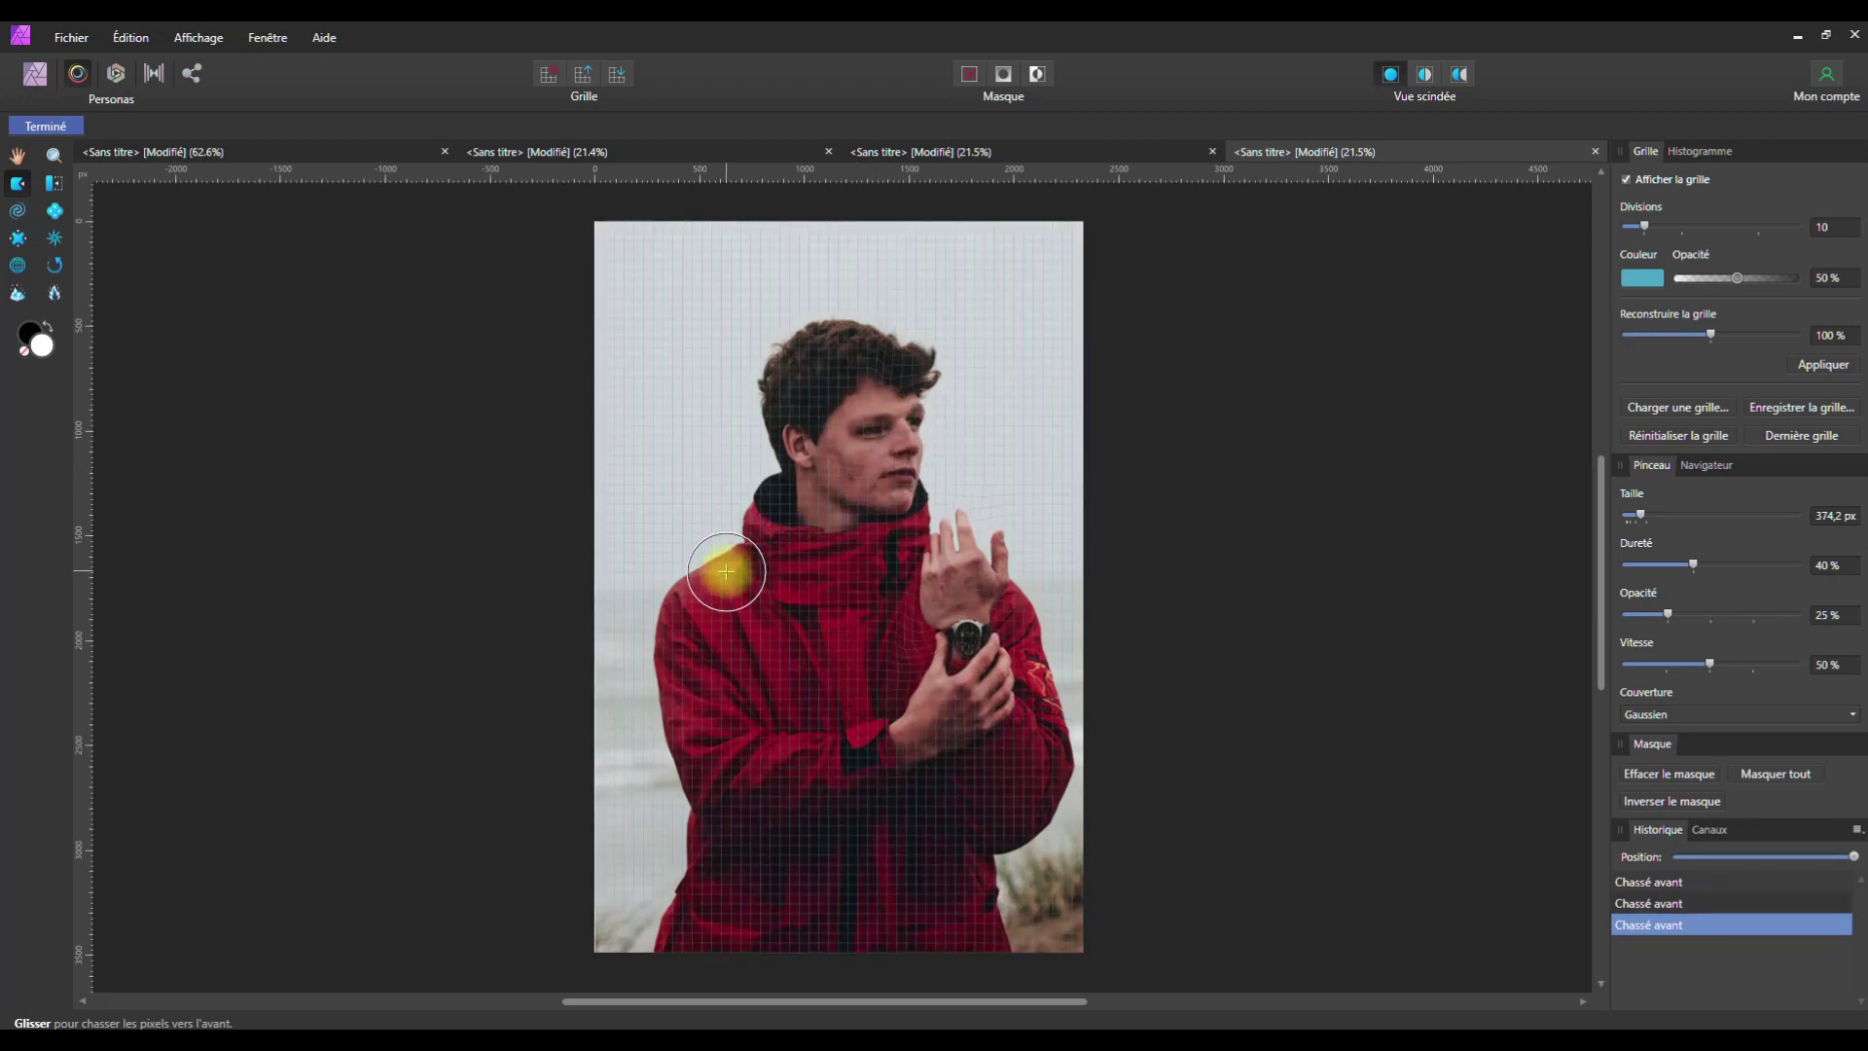
mouse_move(730, 567)
left_mouse_down()
mouse_move(667, 596)
mouse_move(681, 605)
left_mouse_up()
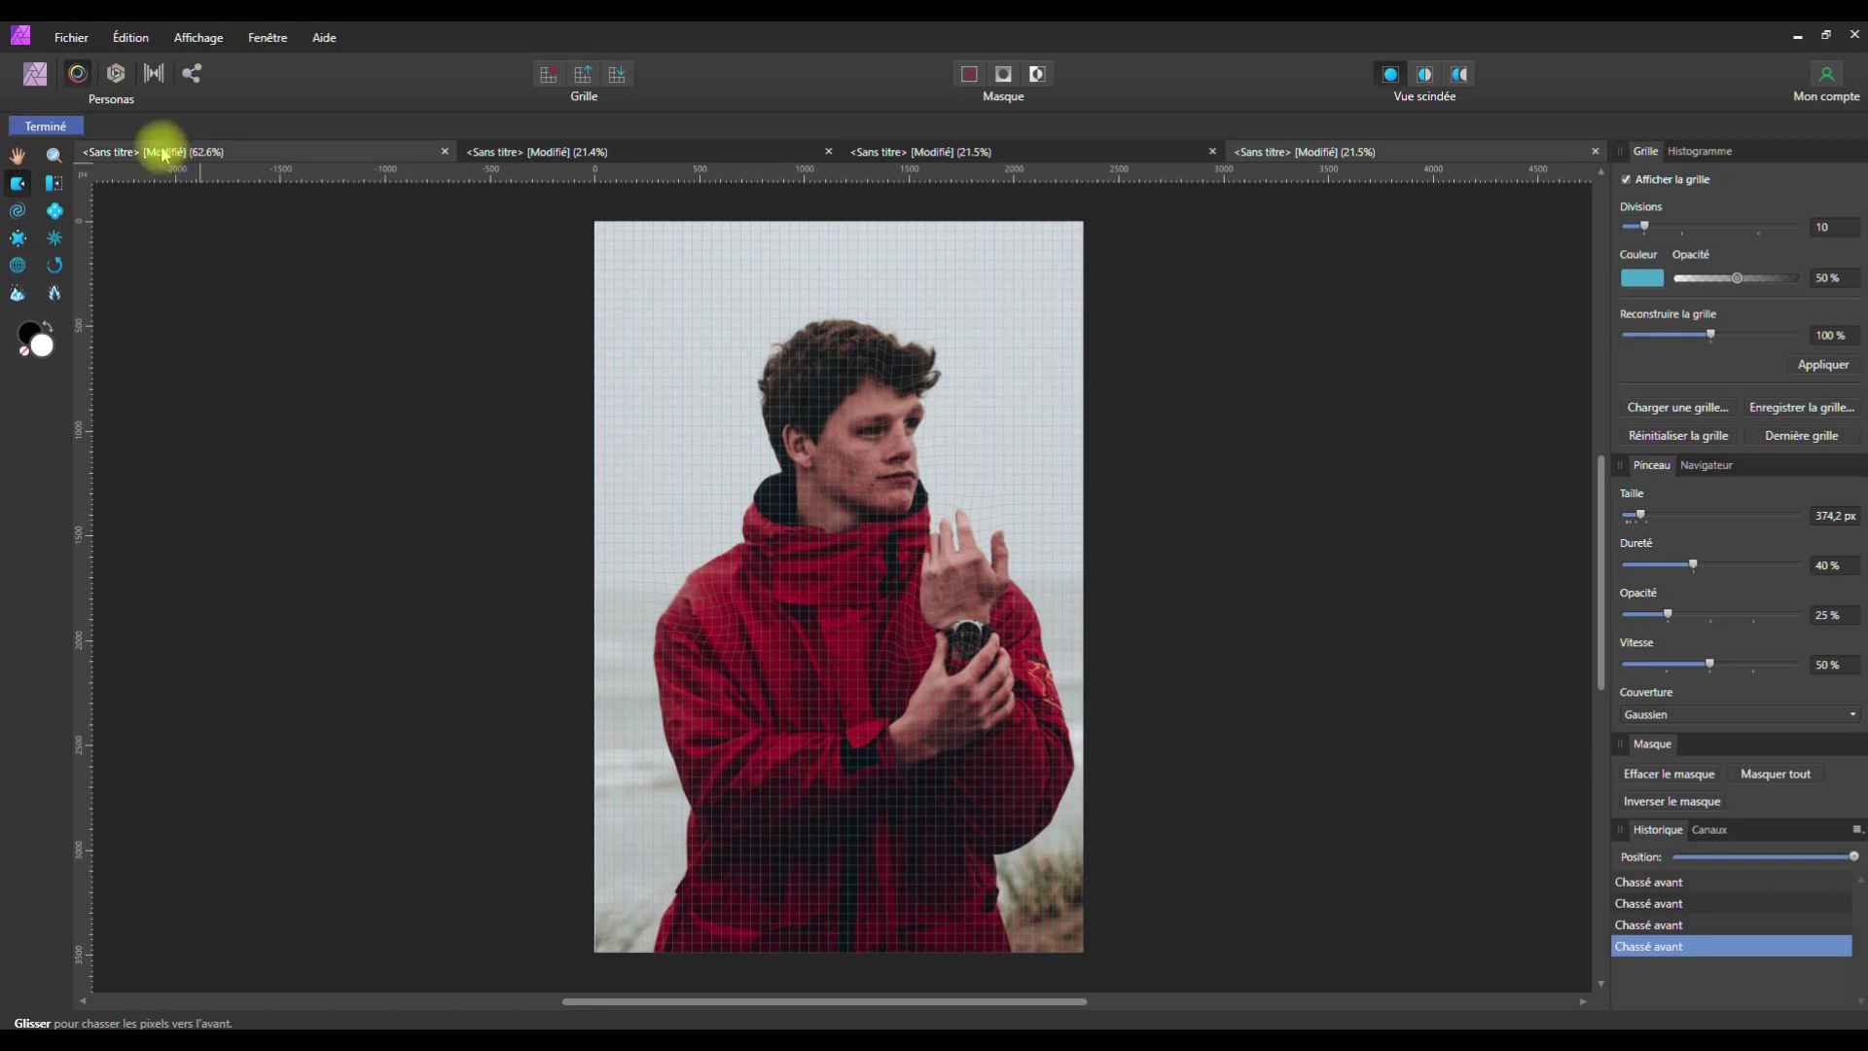
left_click(38, 124)
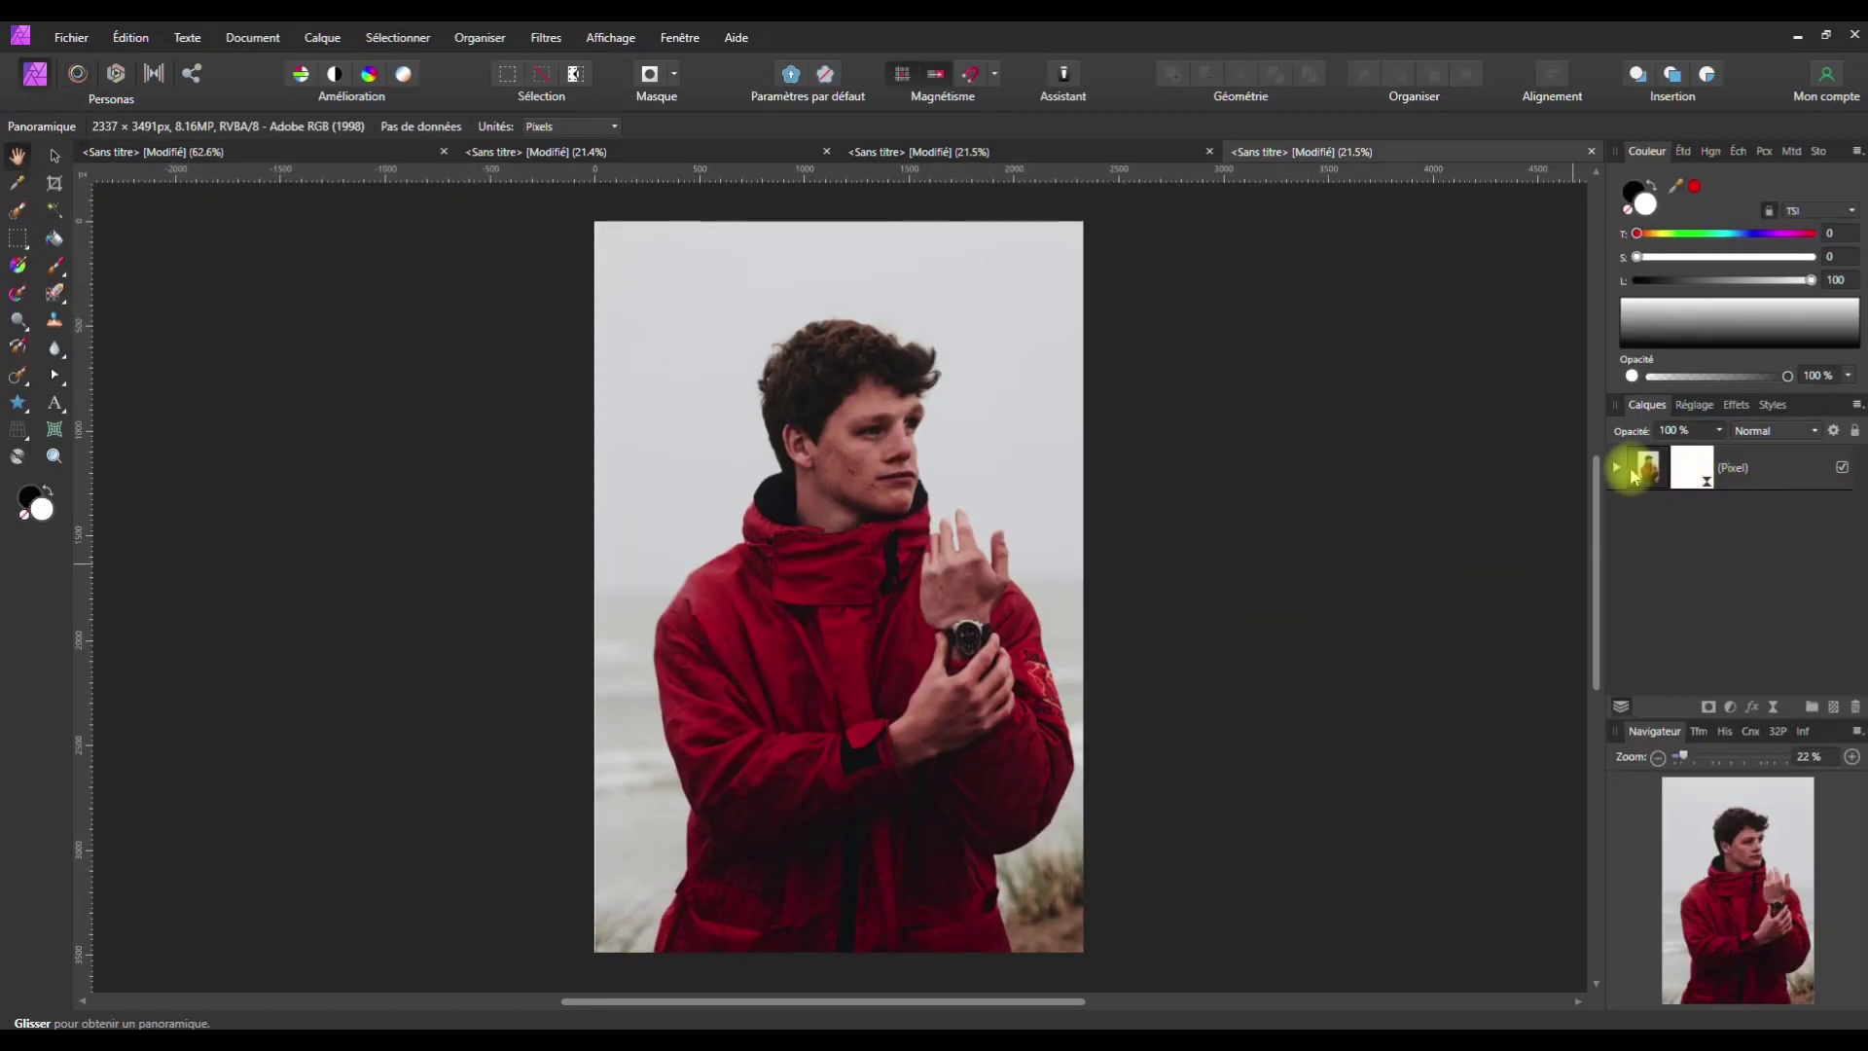
Expand the pixel layer, compare the portrait with its nested Liquify filter off and on, and reopen the filter for editing
left_click(1618, 469)
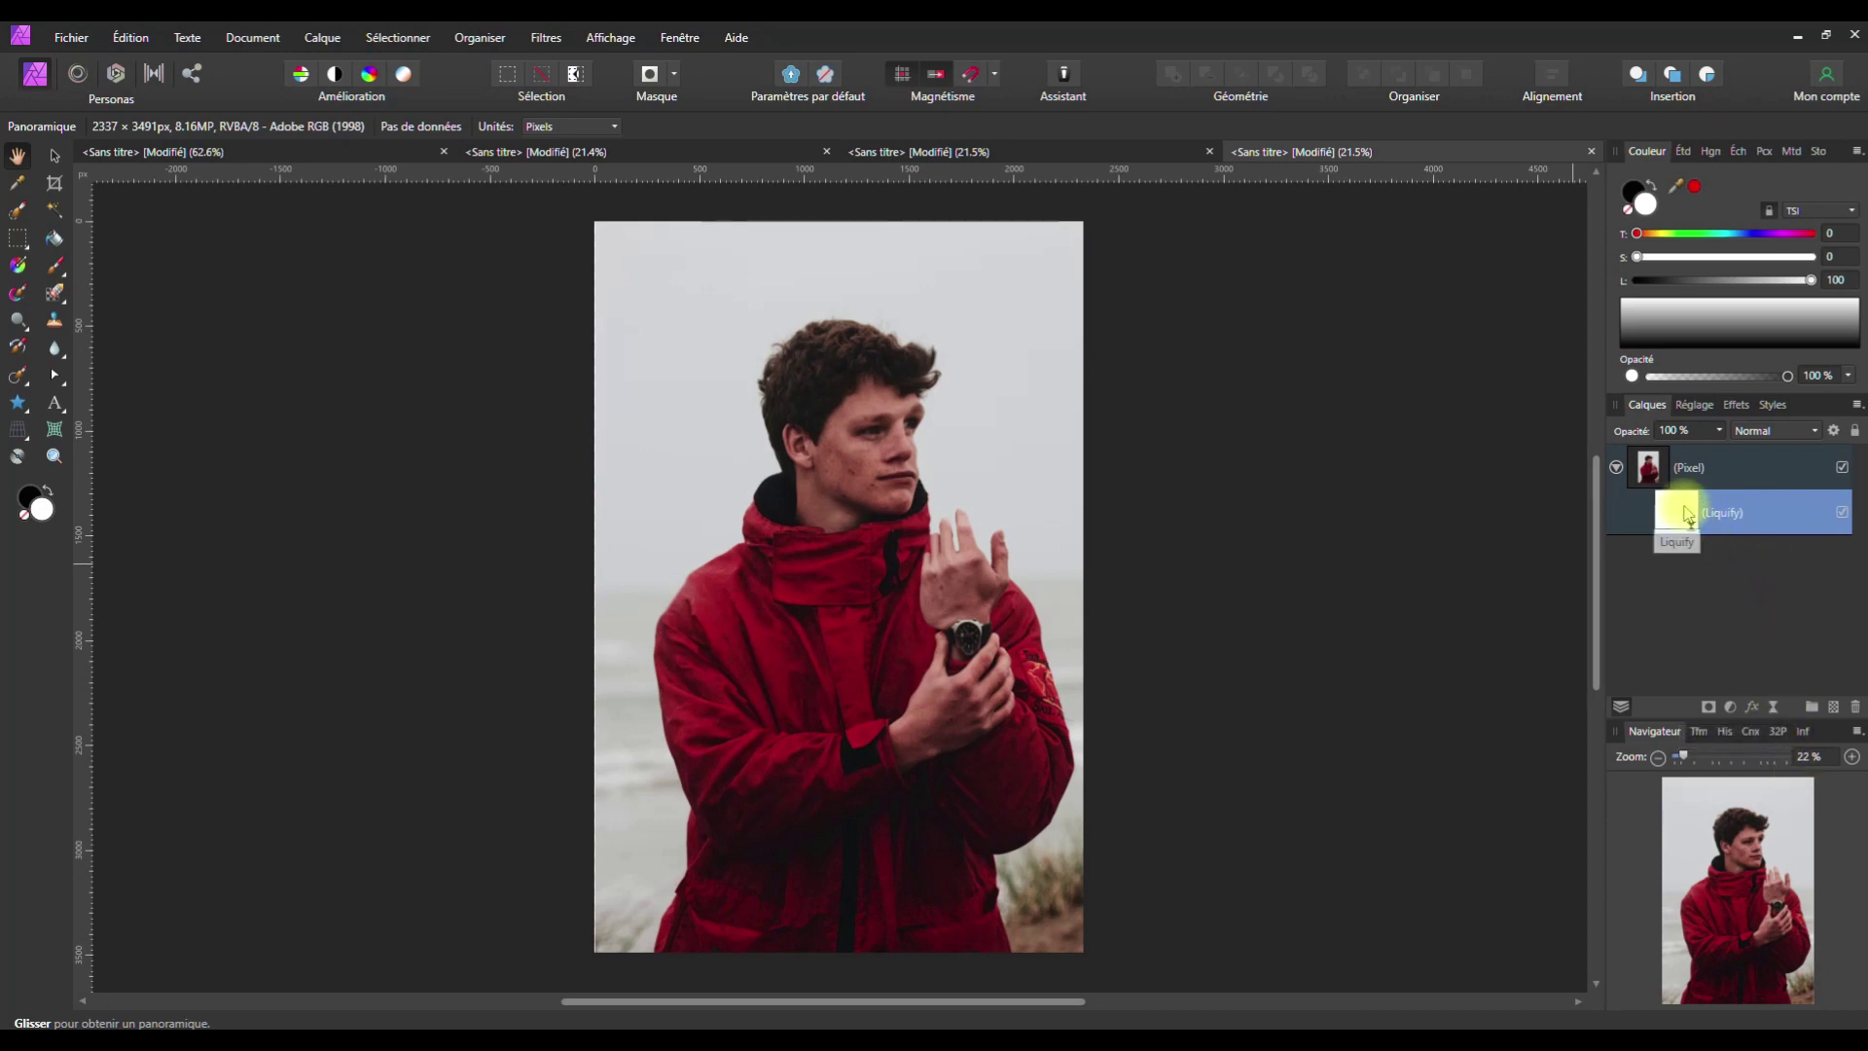
left_click(1839, 514)
left_click(1841, 514)
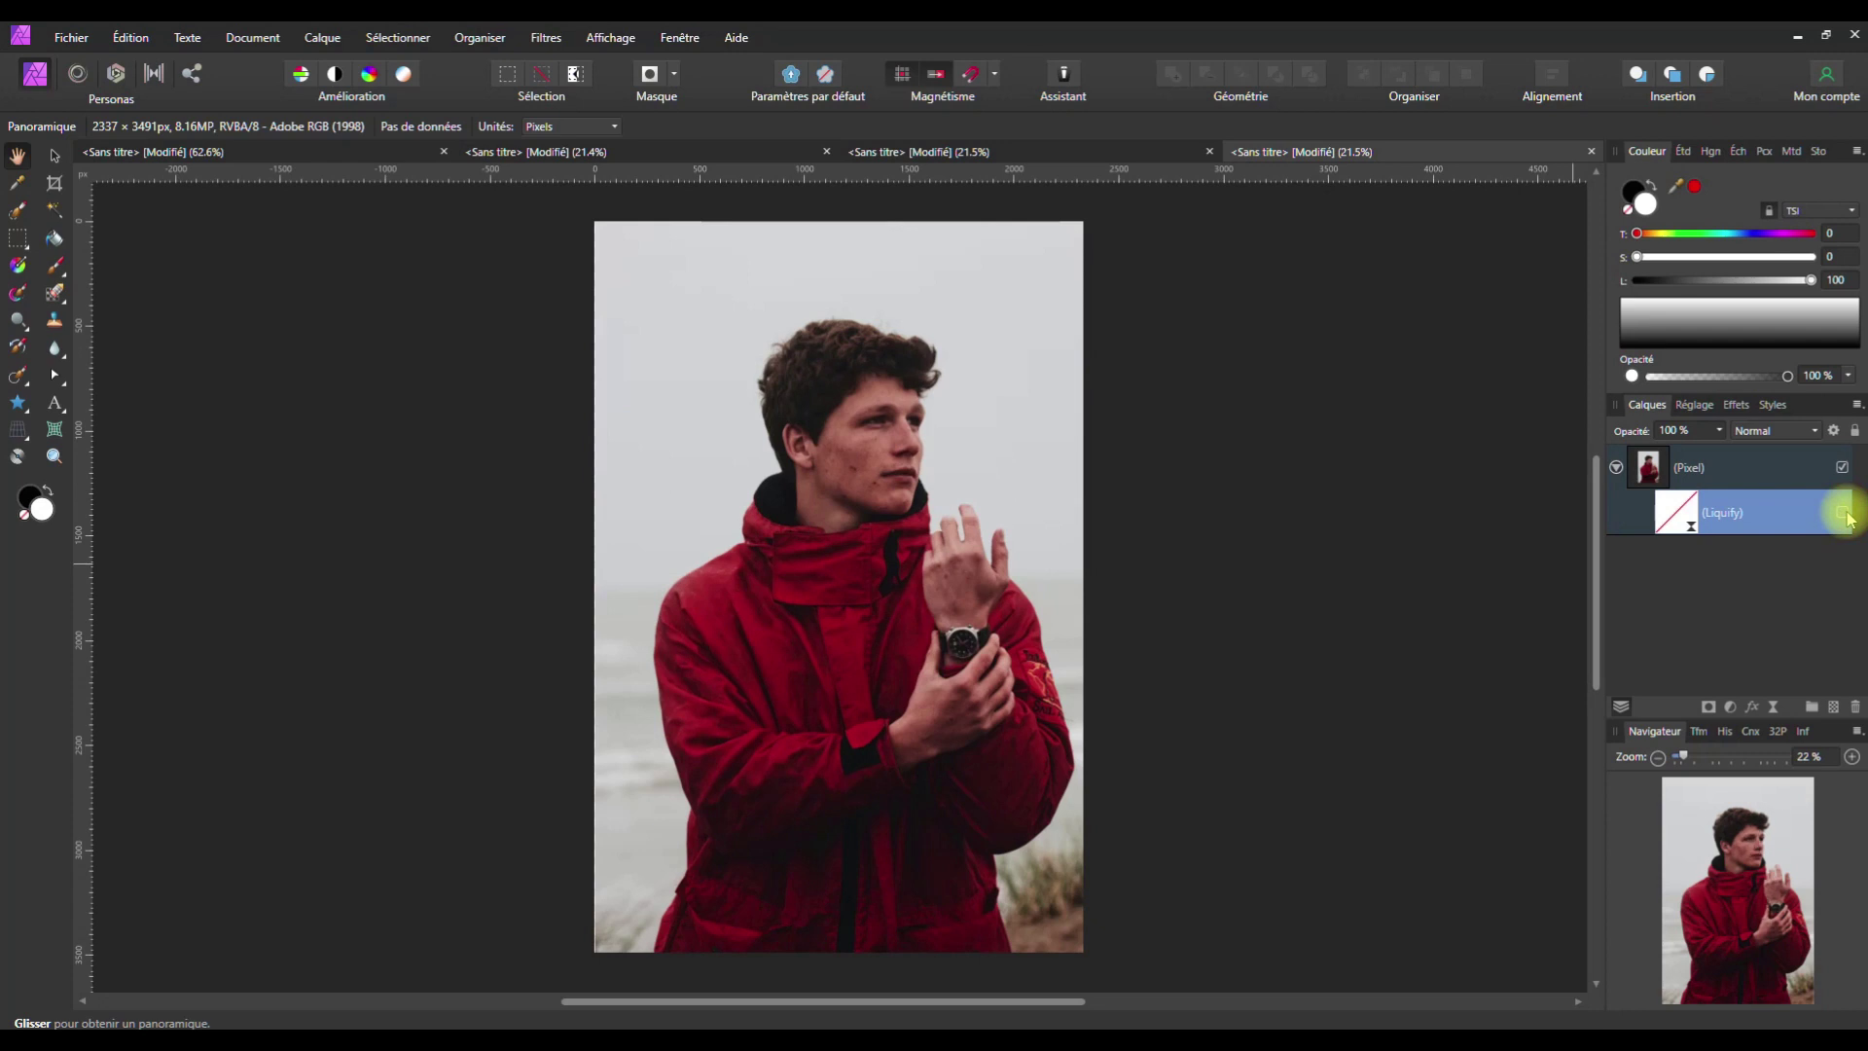
left_click(1843, 514)
left_click(1686, 520)
double_click(1662, 510)
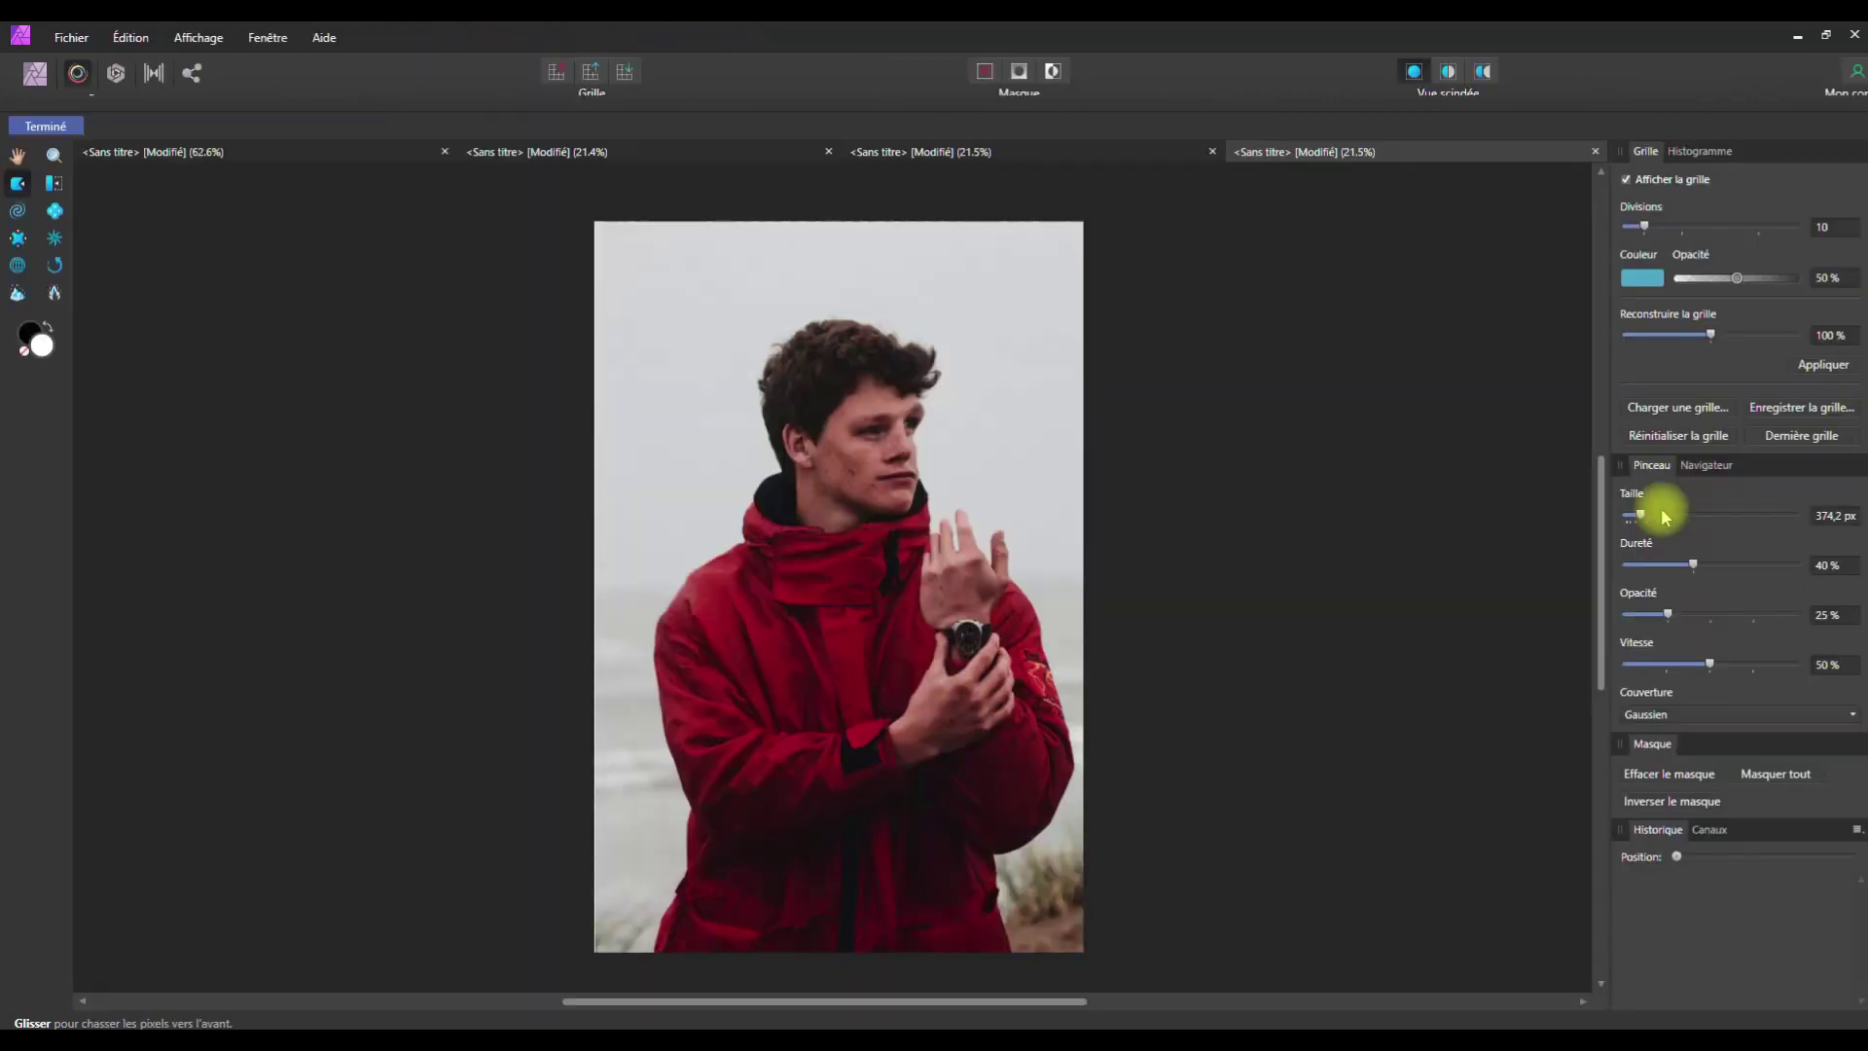
Close the live-filter portrait document without saving, and undo the Liquify deformation in the remaining portrait document
left_click_drag(1230, 496, 640, 231)
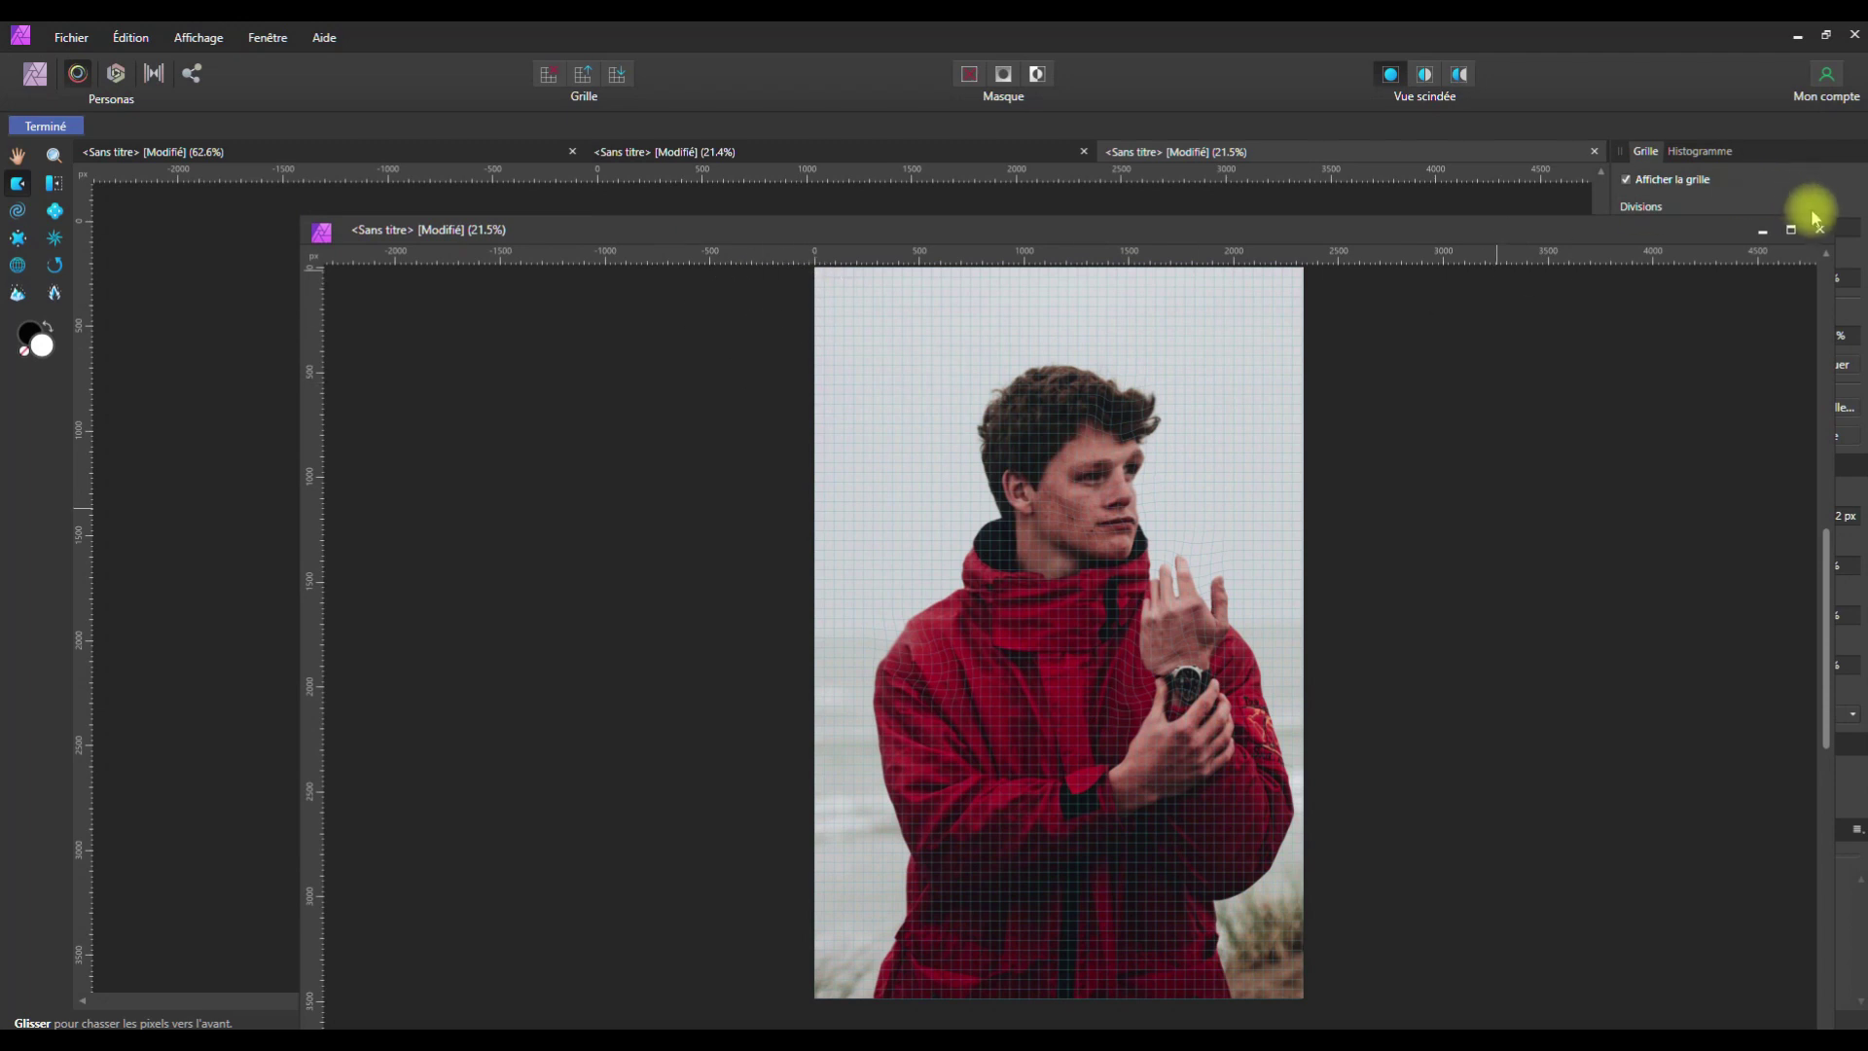
left_click(1821, 235)
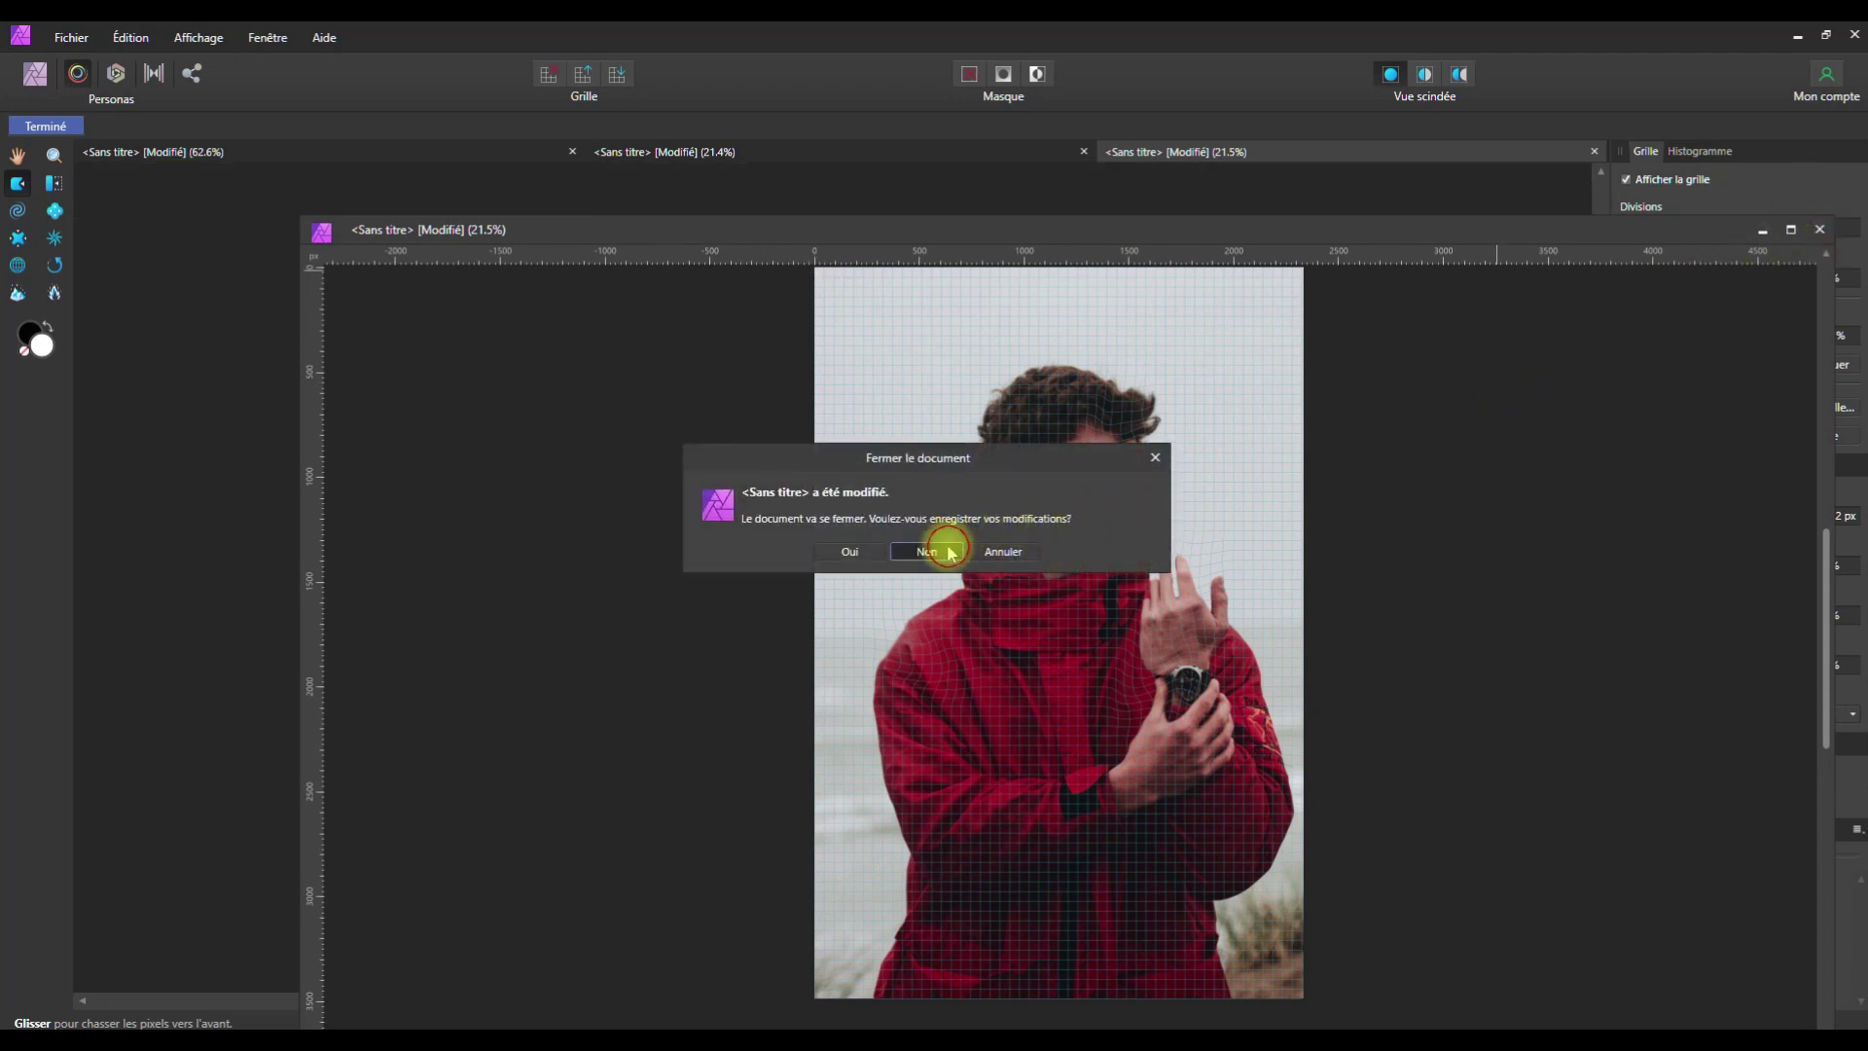
left_click(941, 546)
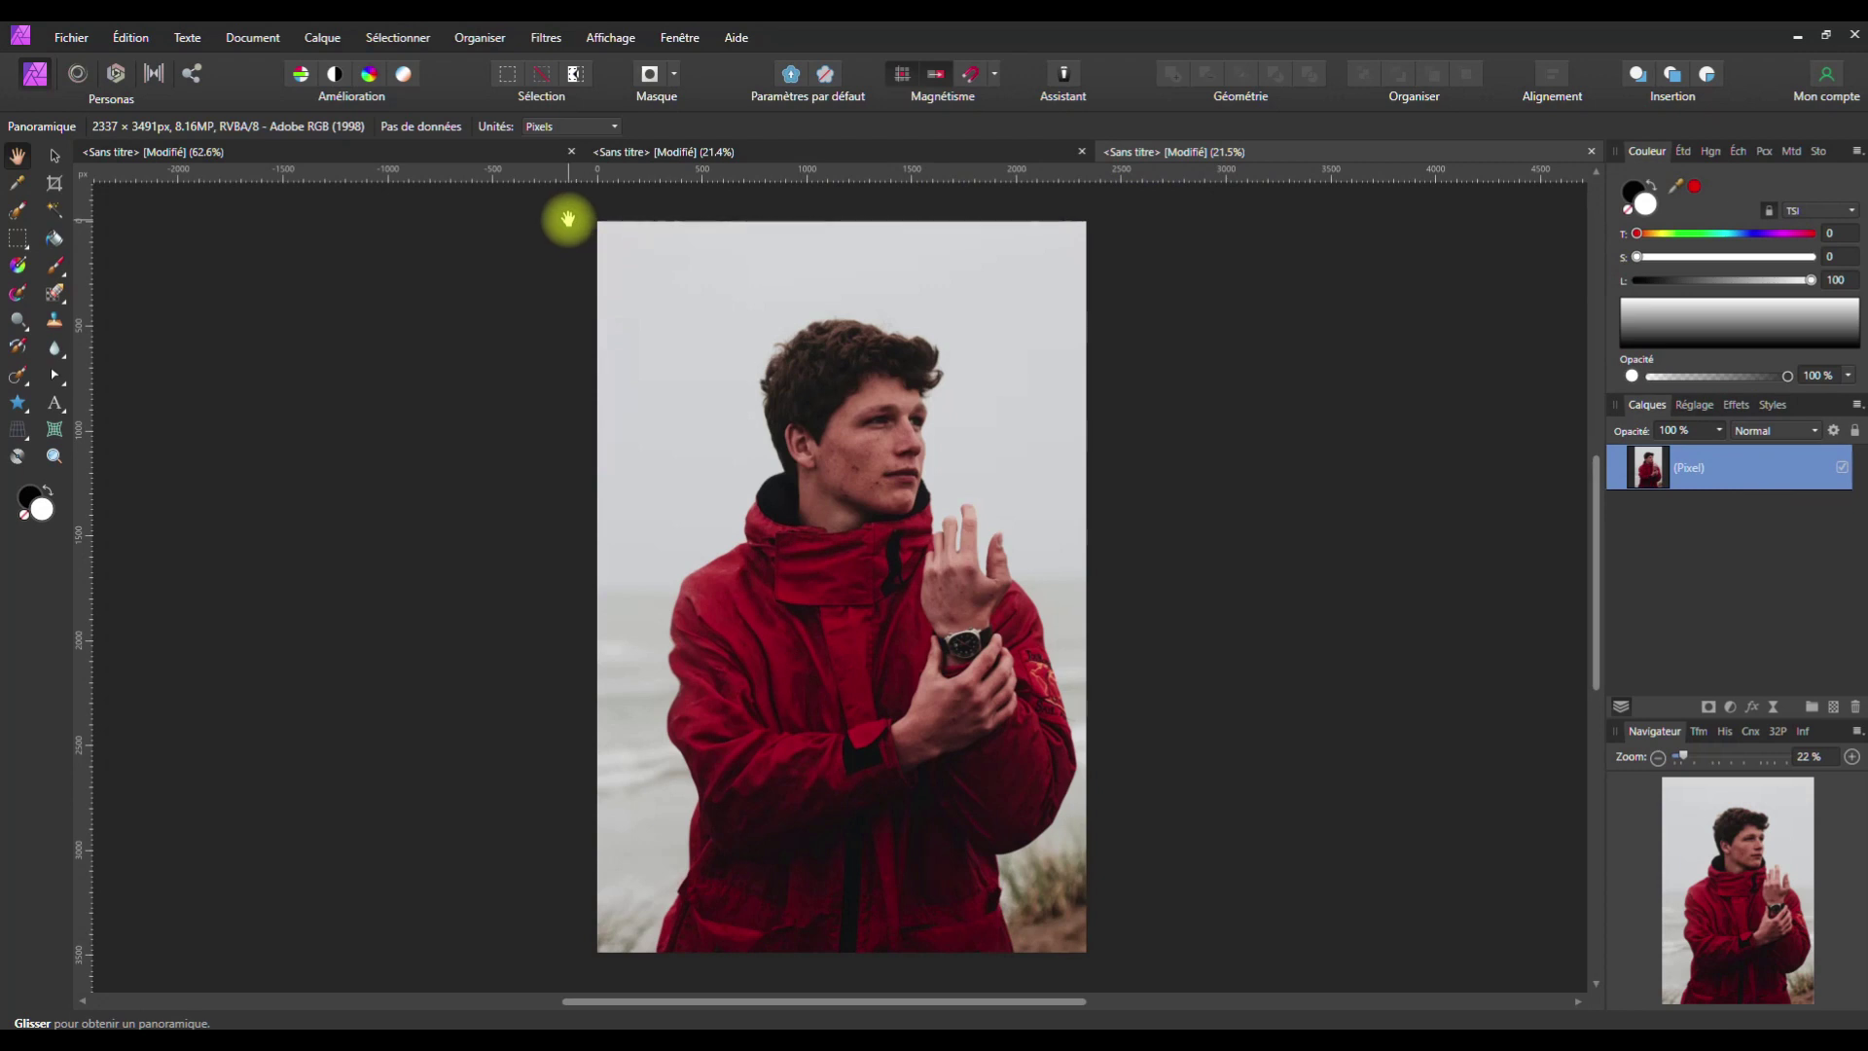
key("ctrl+y")
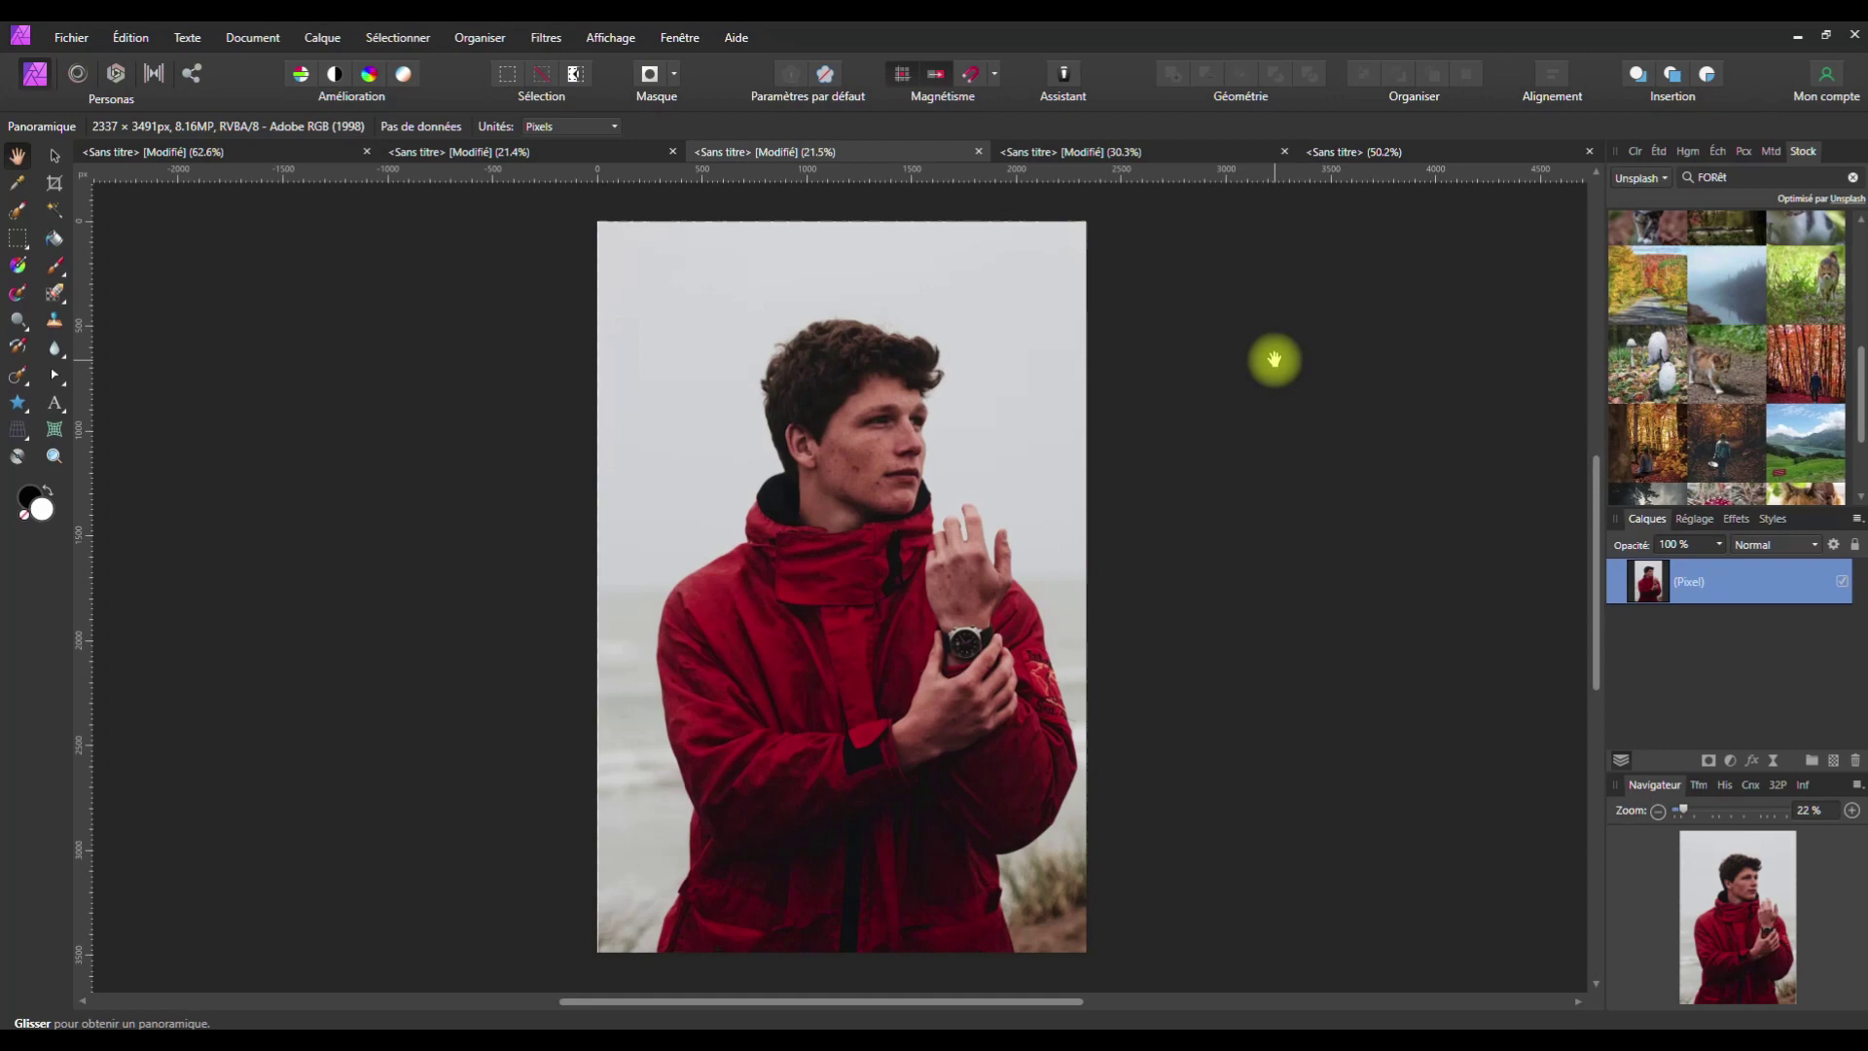
Switch to the autumn forest road document and display the Contenus asset library
left_click(1176, 156)
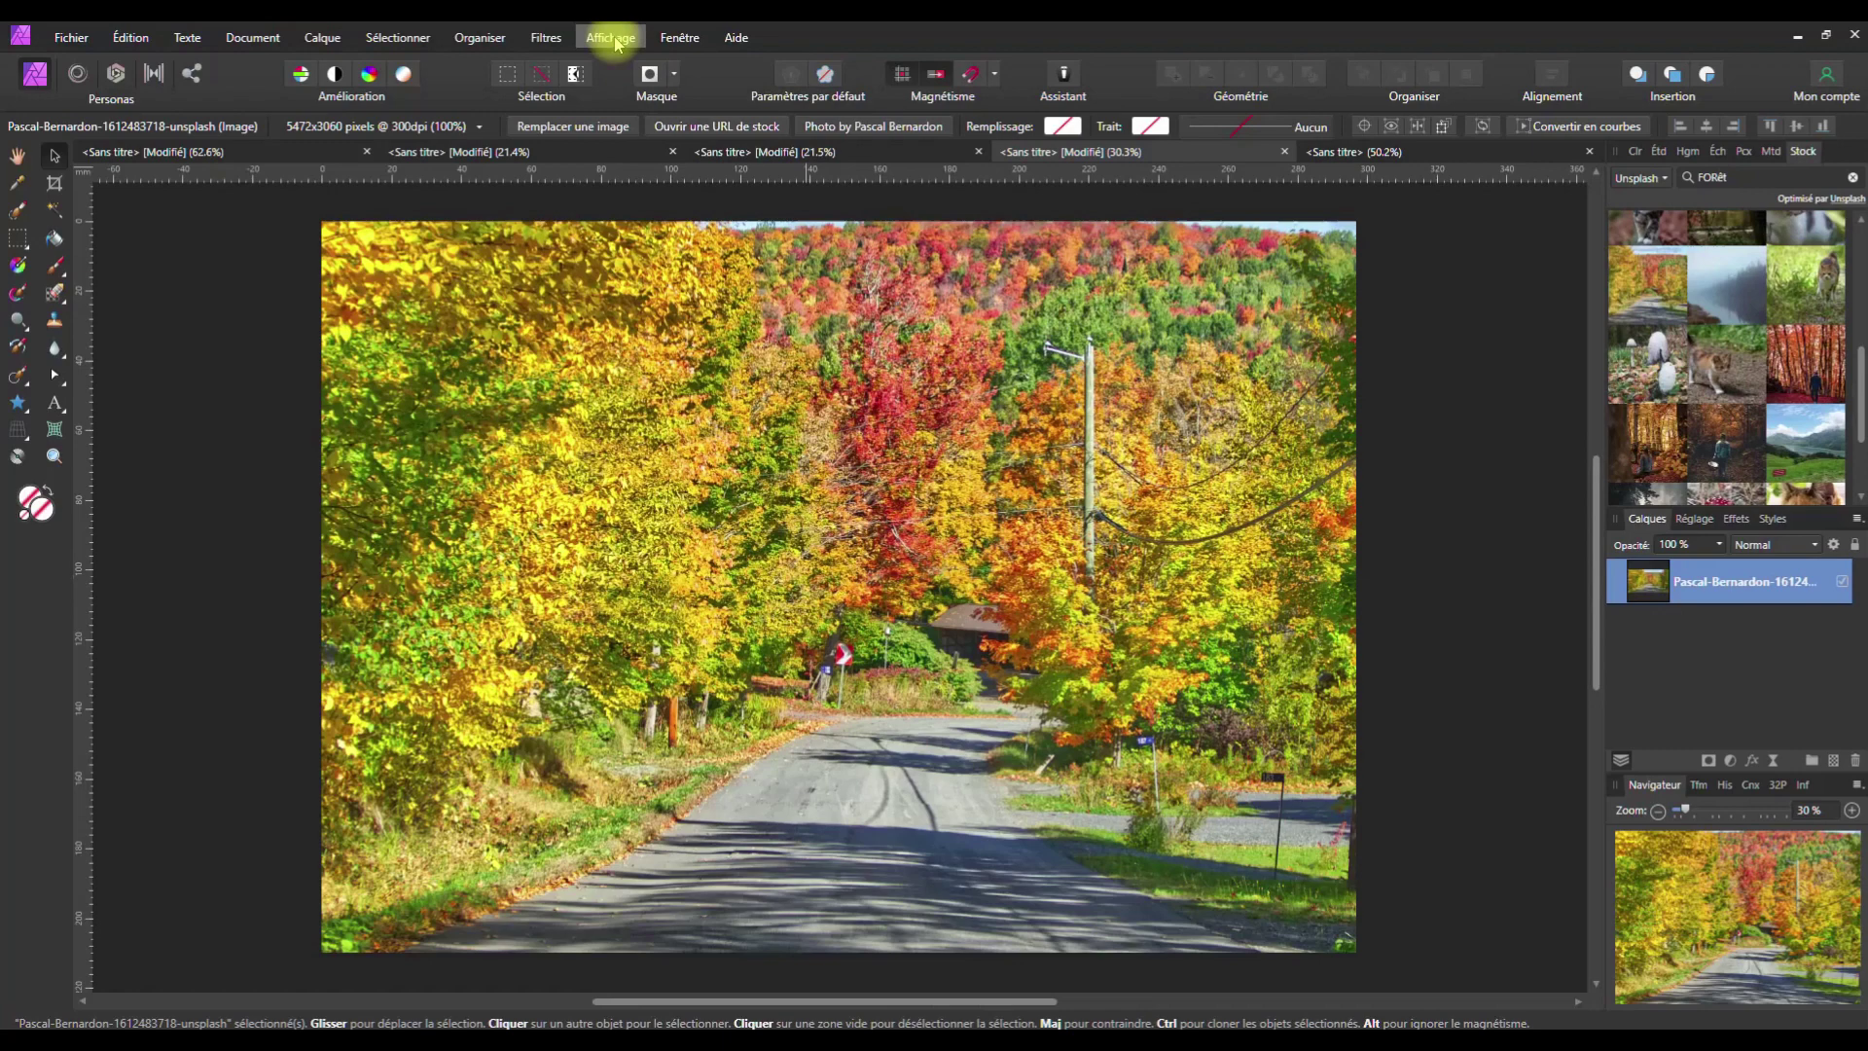
left_click(613, 42)
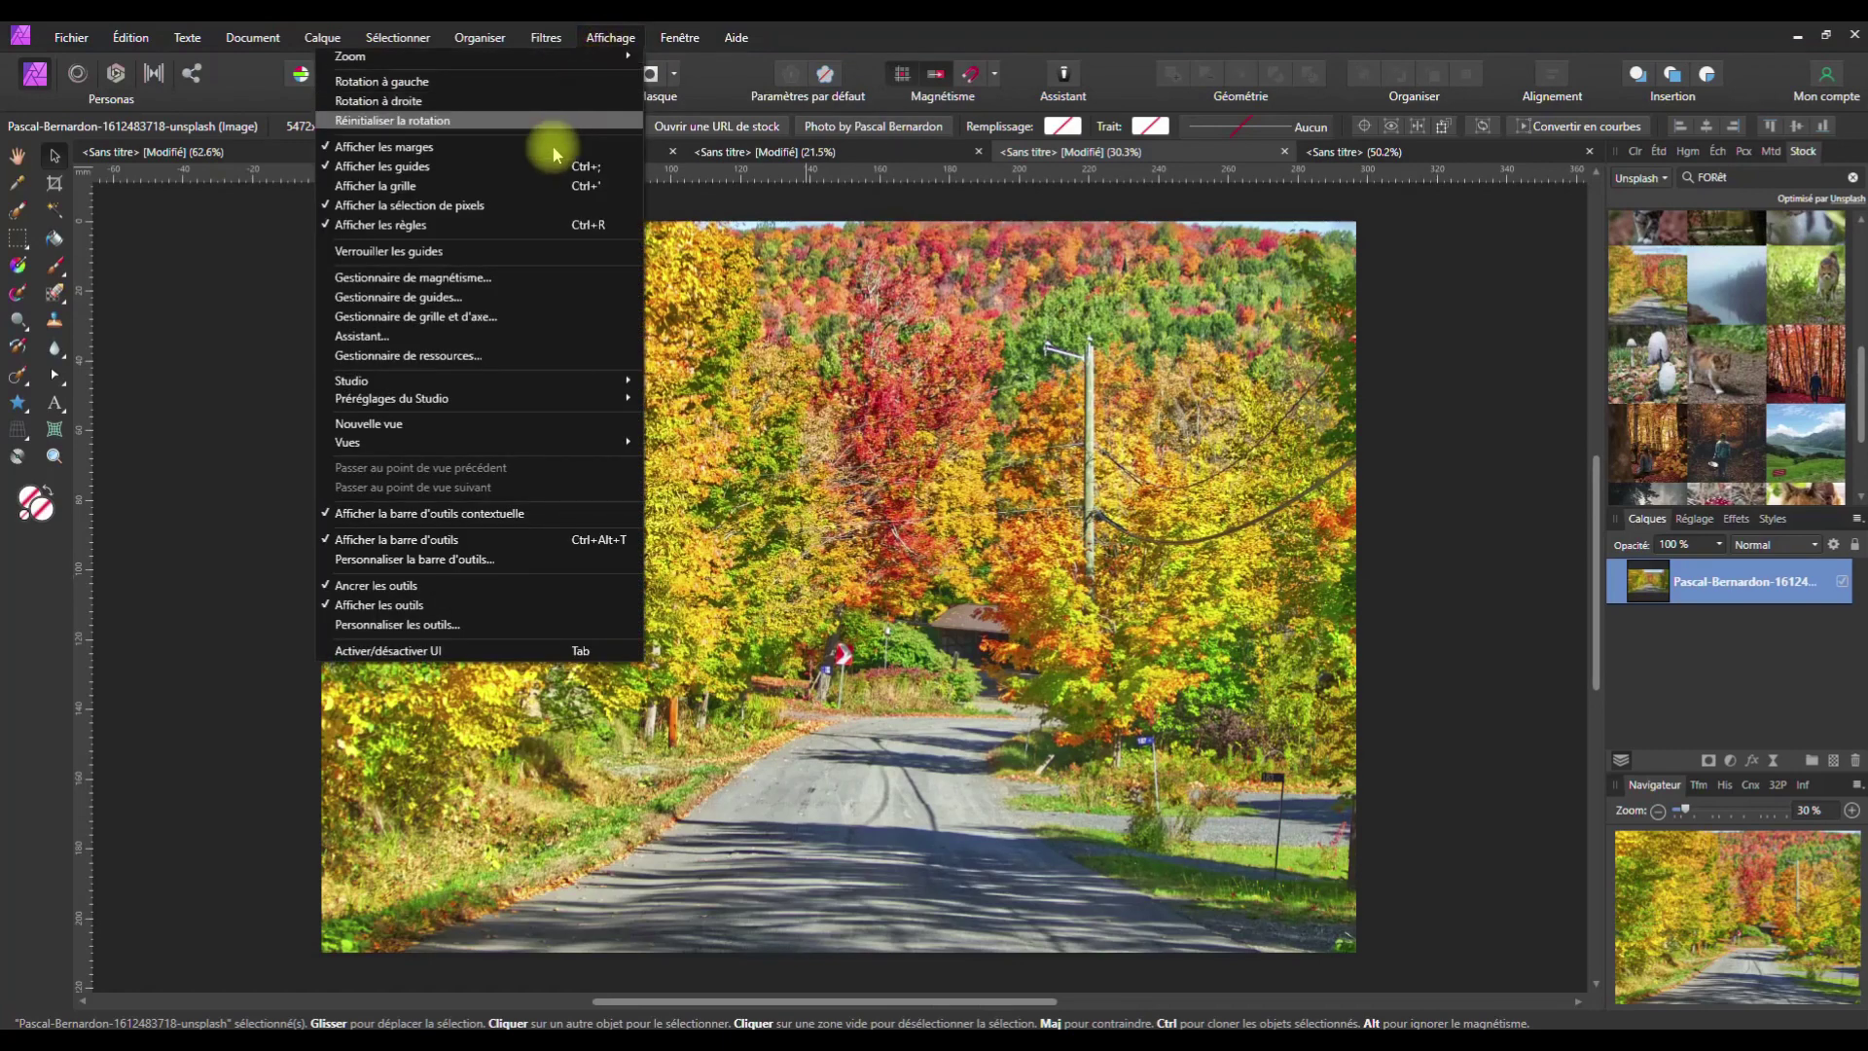
mouse_move(498, 389)
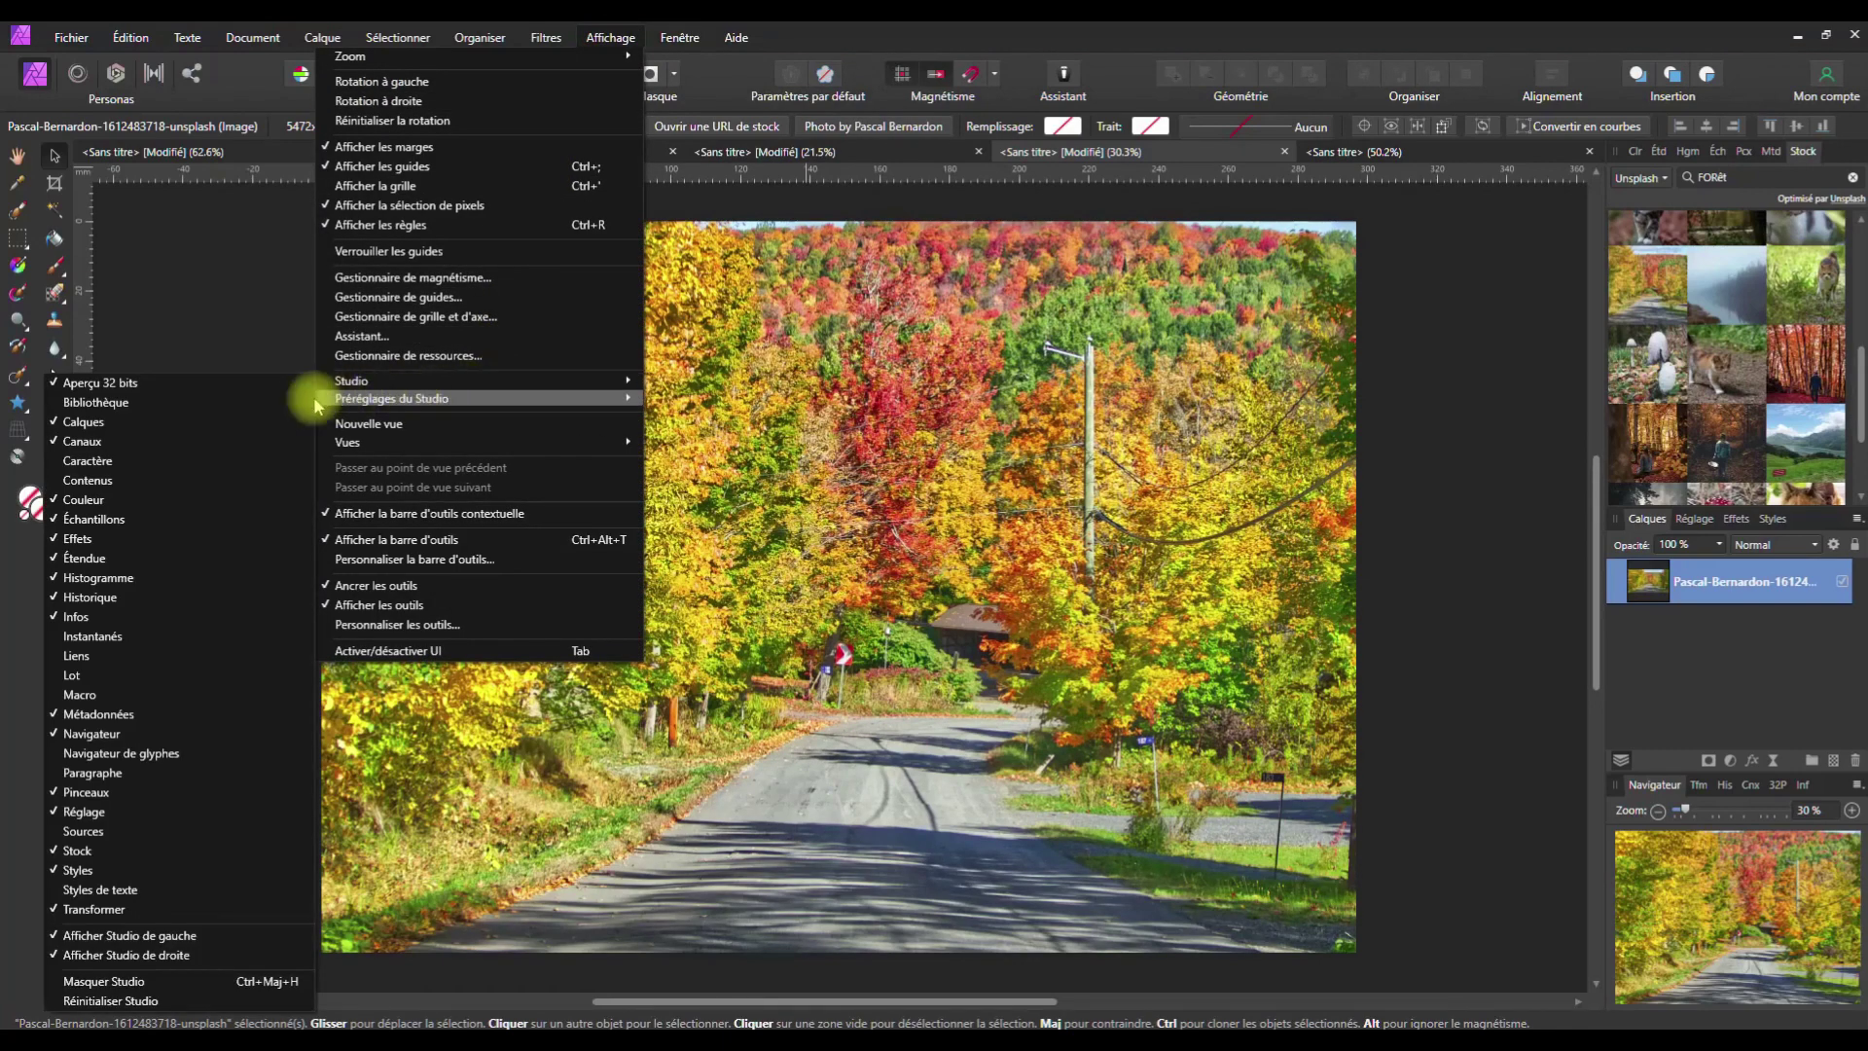
left_click(90, 481)
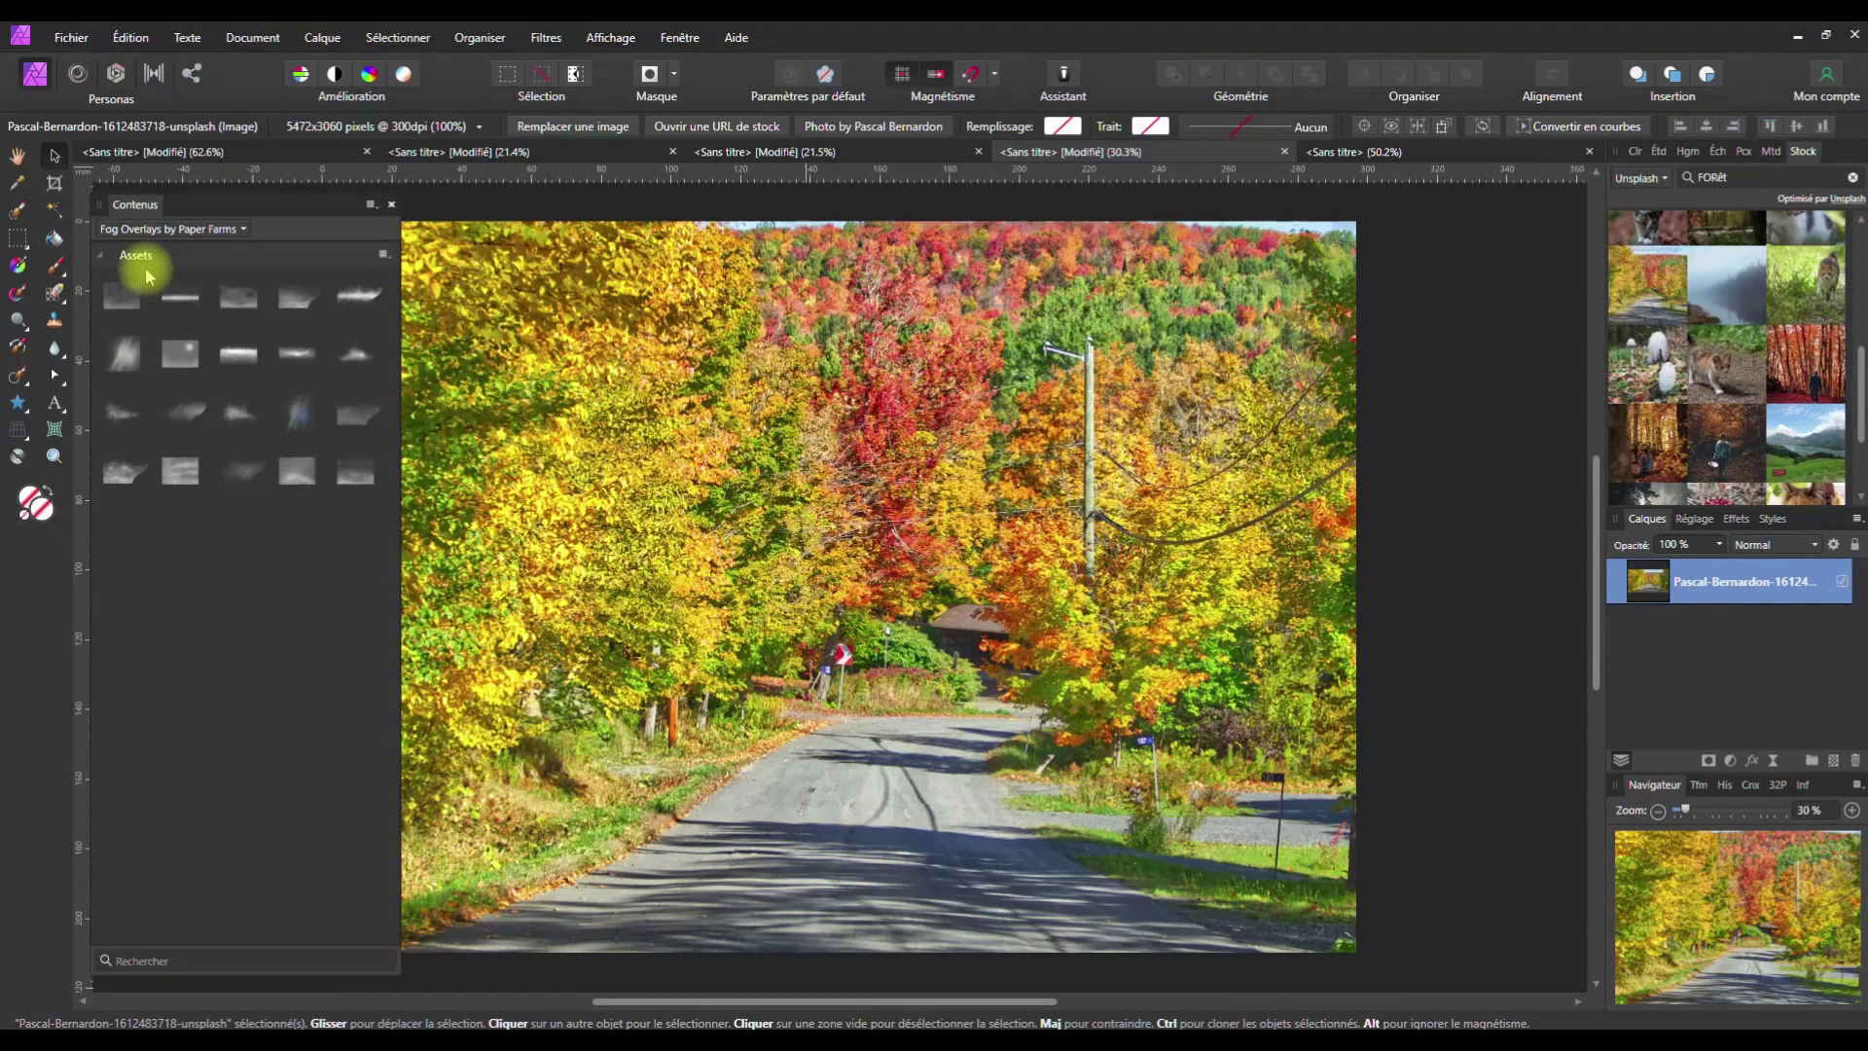
Browse the Rock Monster Kit and iOS 12 asset collections
left_click(156, 231)
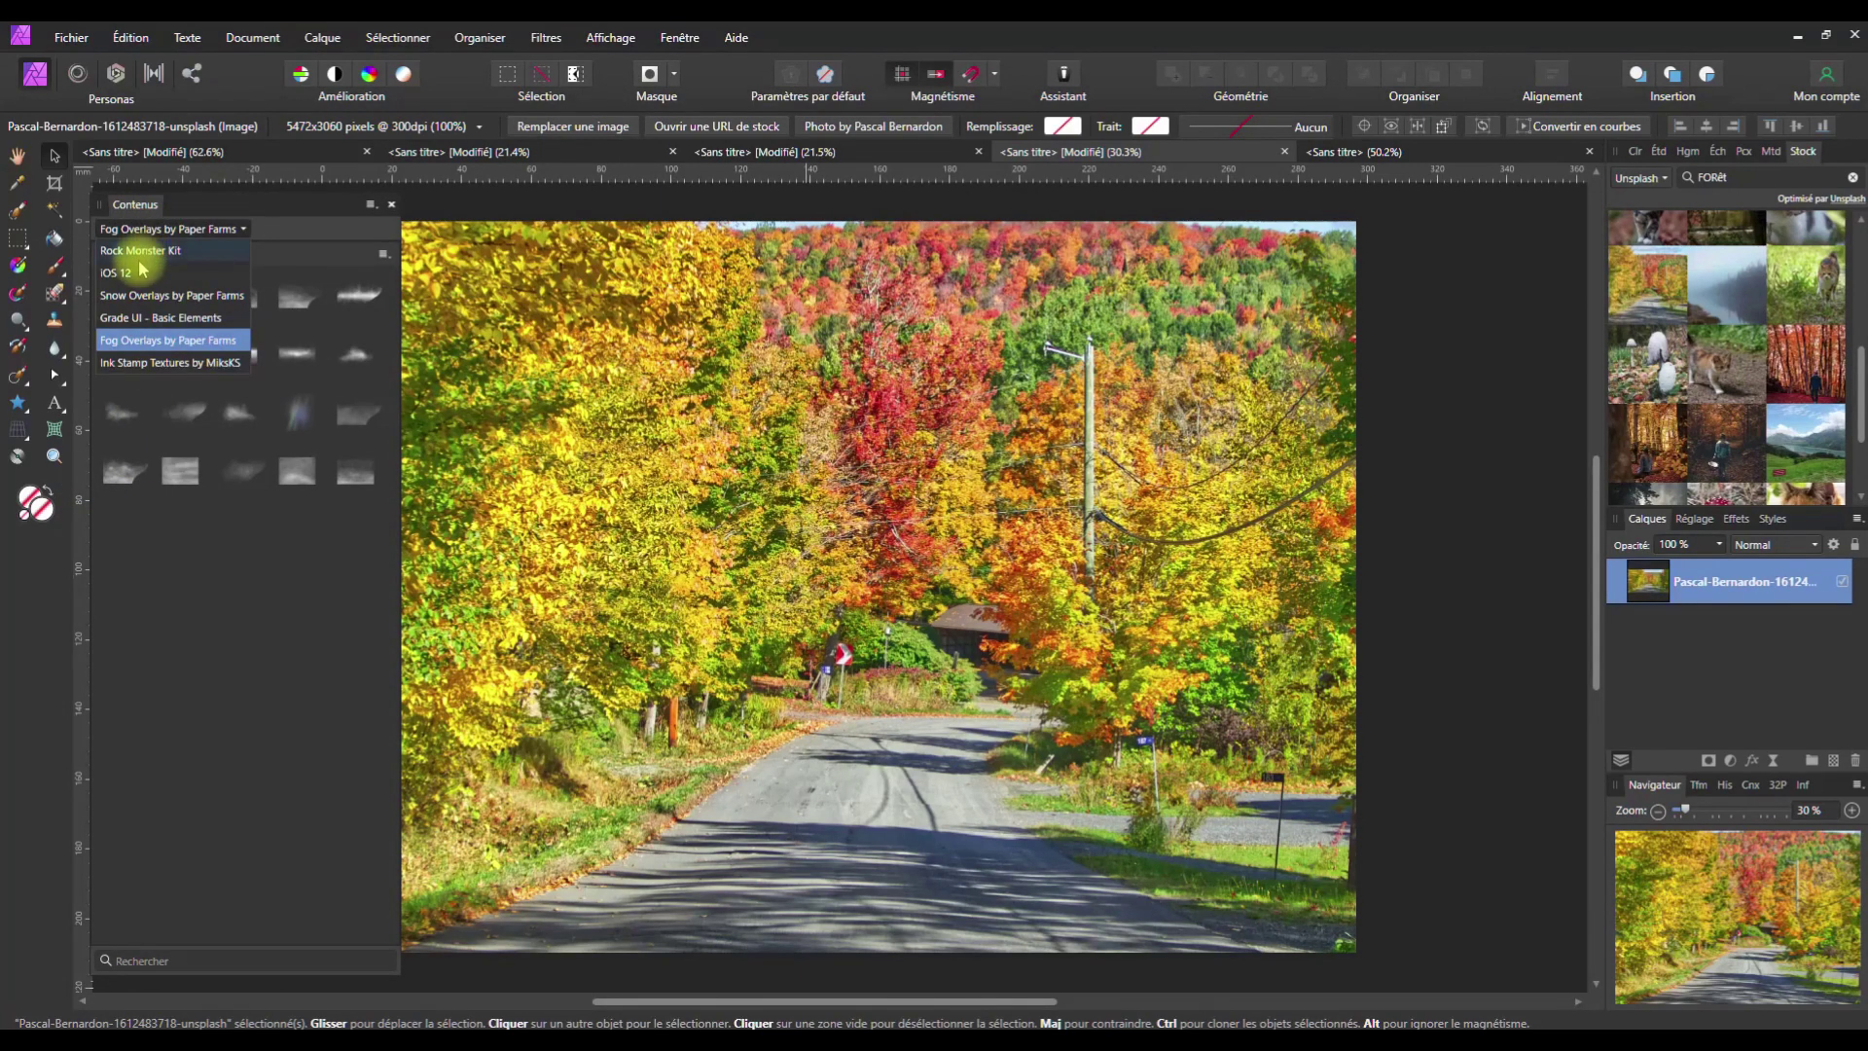
left_click(136, 251)
left_click(138, 229)
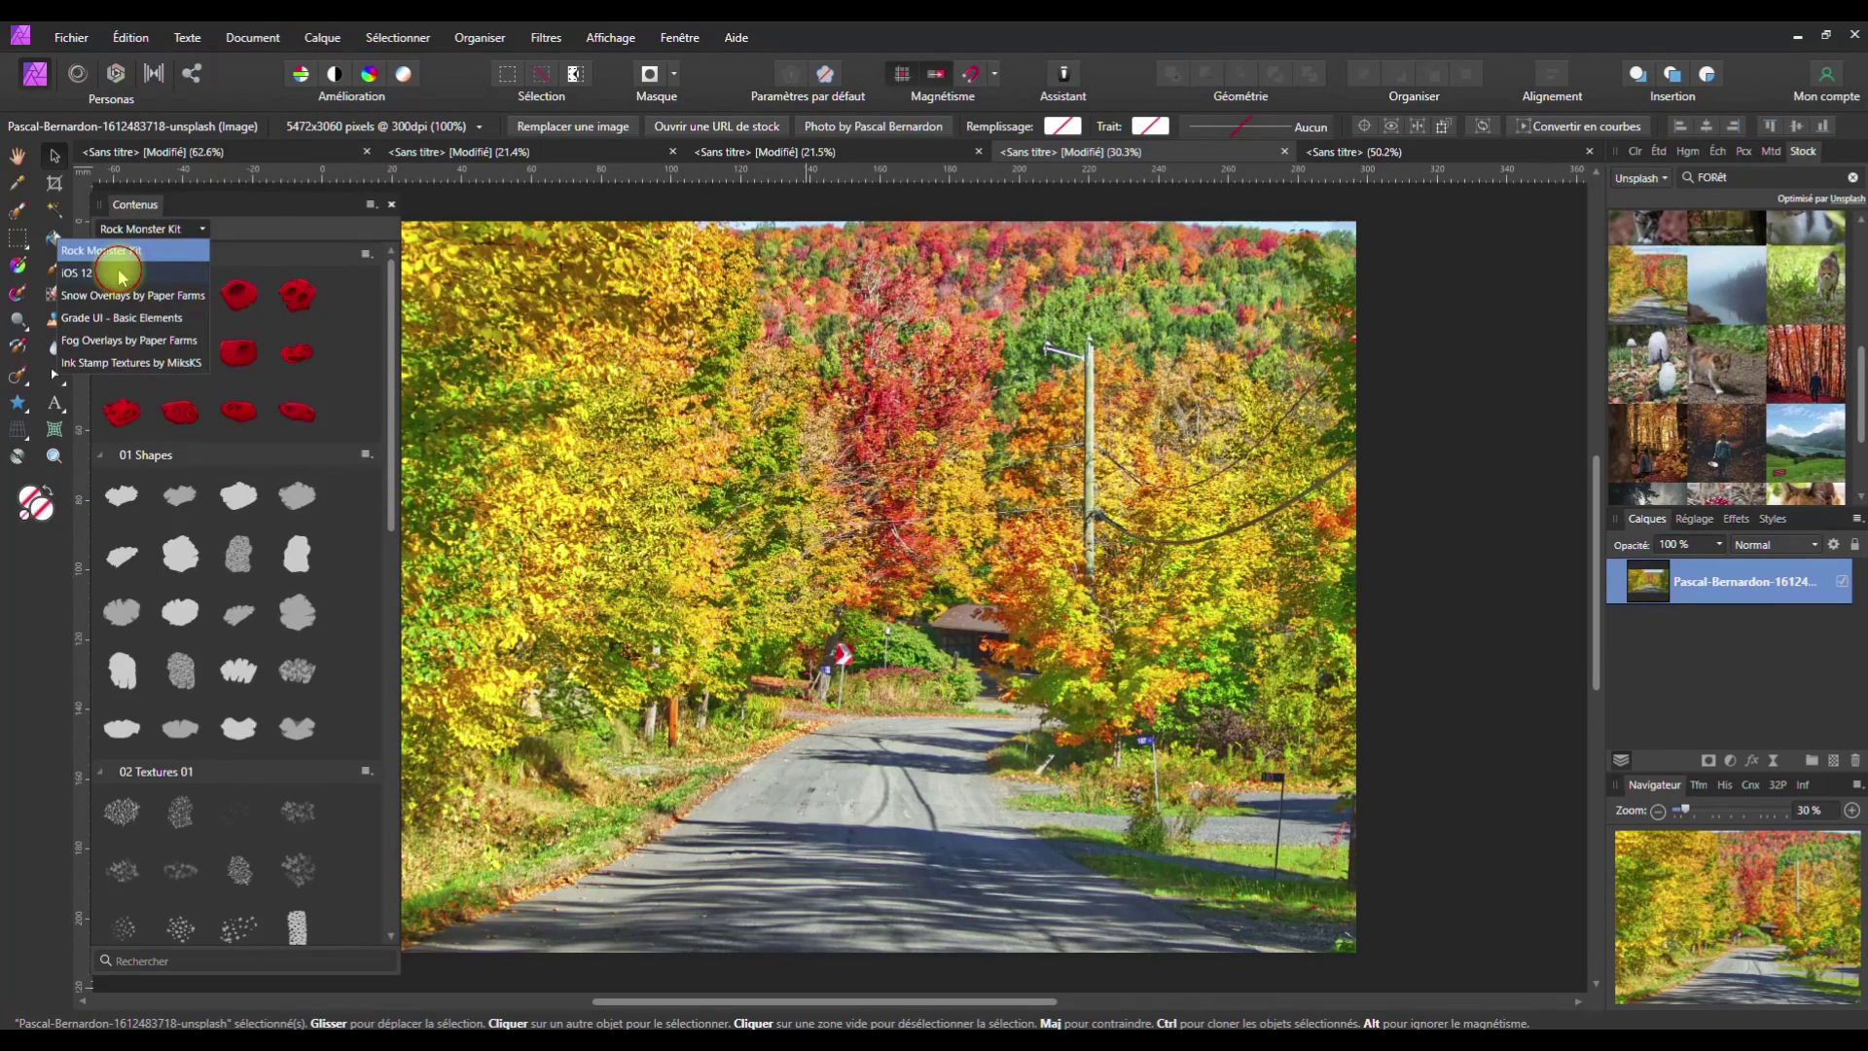
left_click(117, 255)
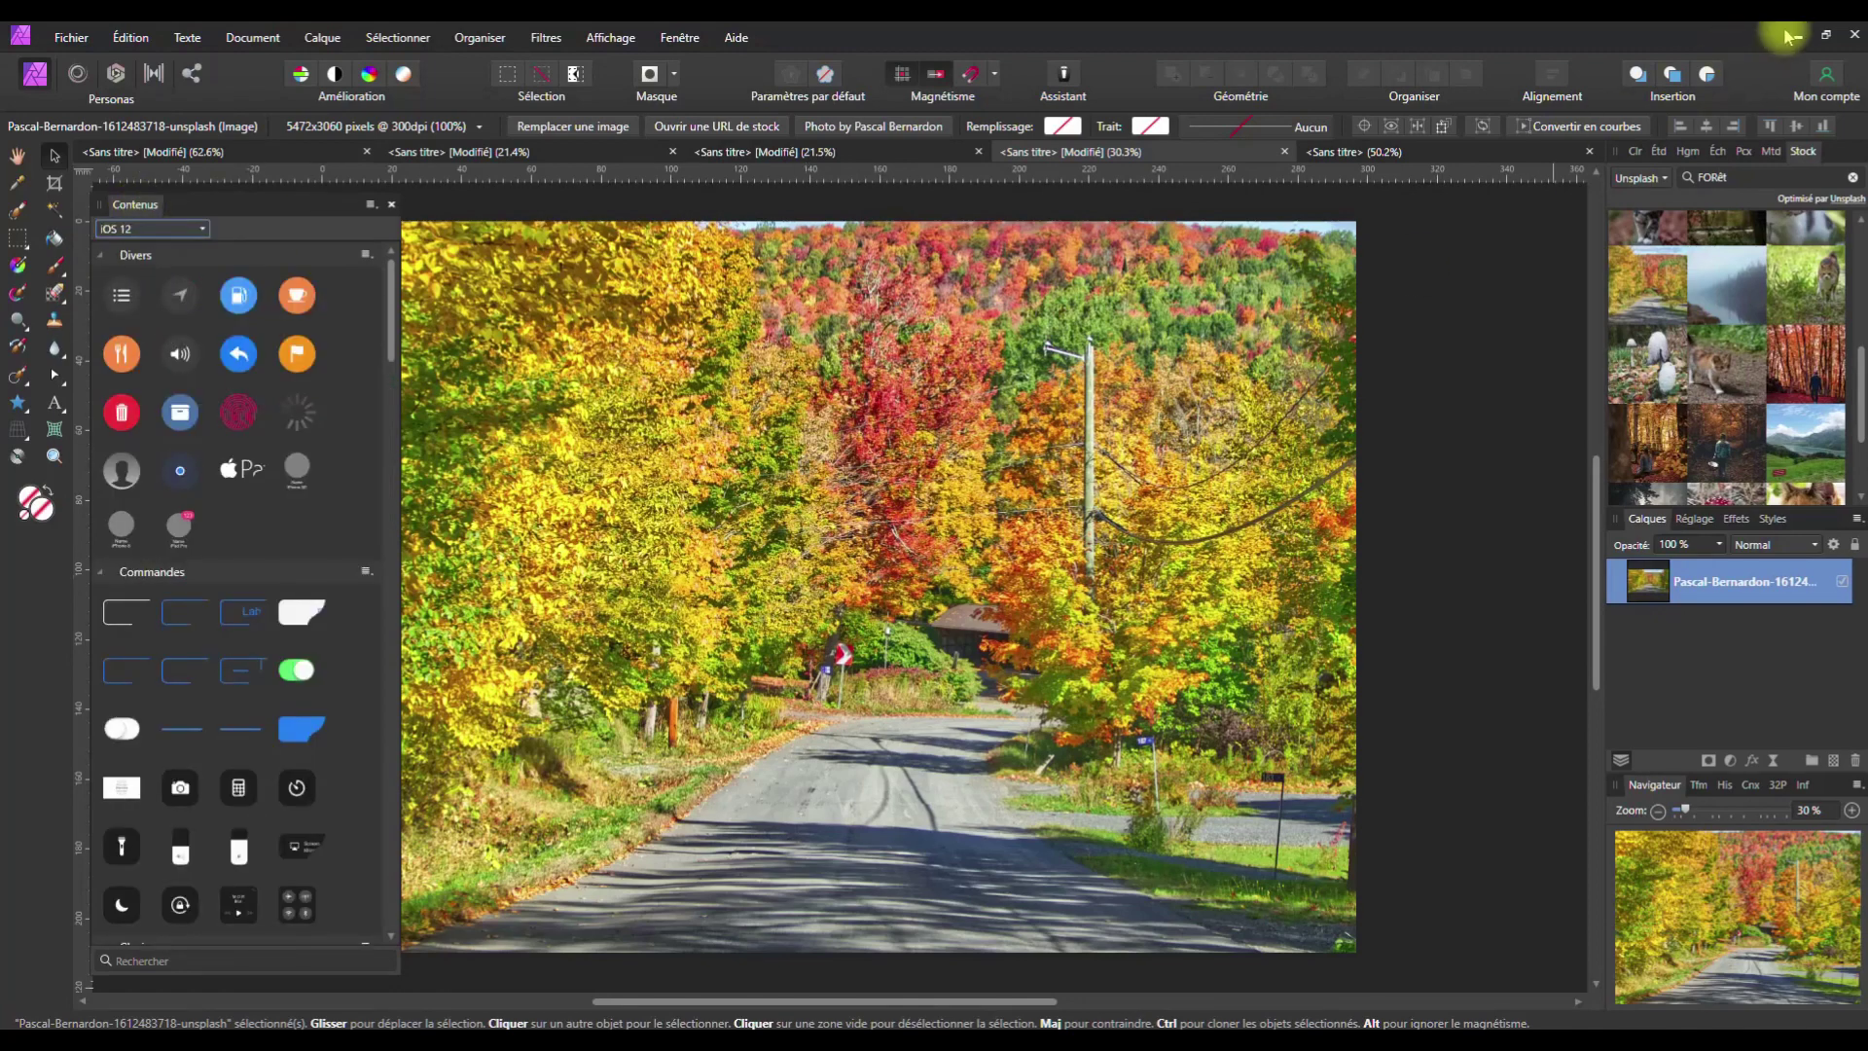
Review the purchased content listed in the Affinity account, and close the account window
left_click(1829, 82)
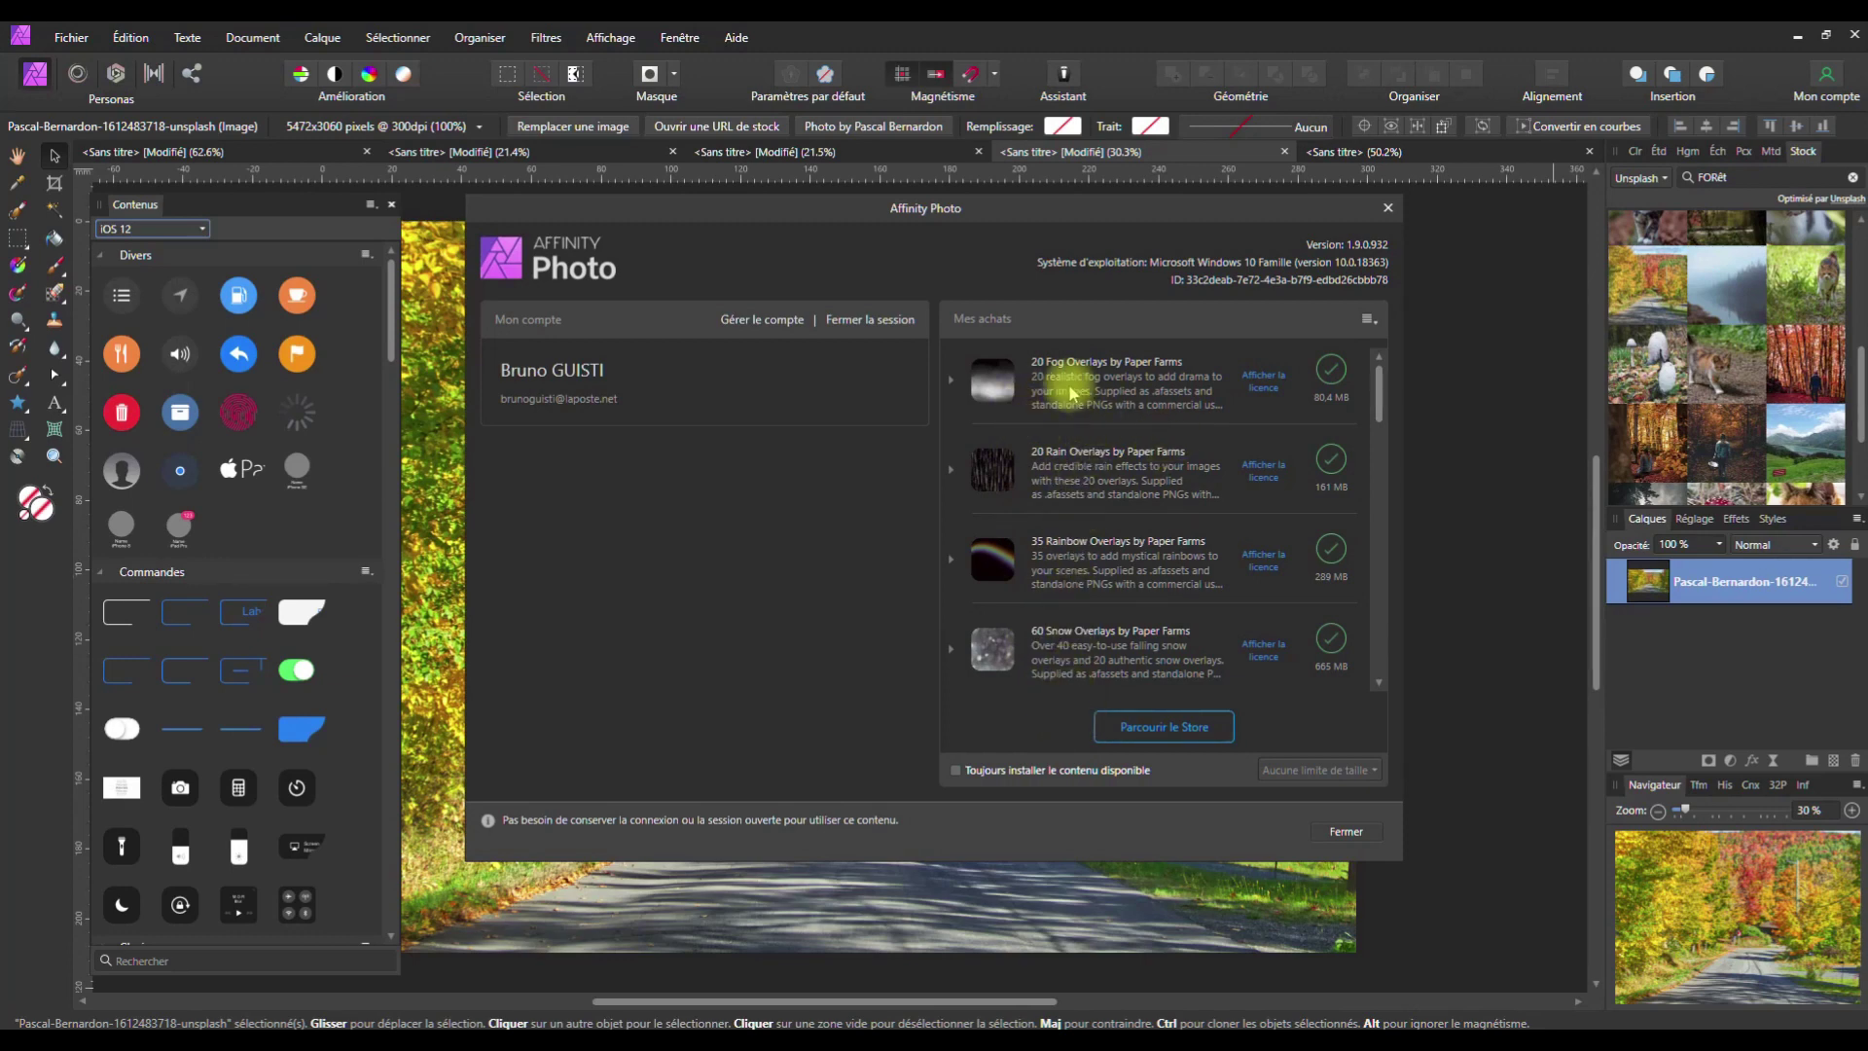
mouse_move(1378, 399)
left_mouse_down()
mouse_move(1381, 584)
mouse_move(1380, 366)
left_mouse_up()
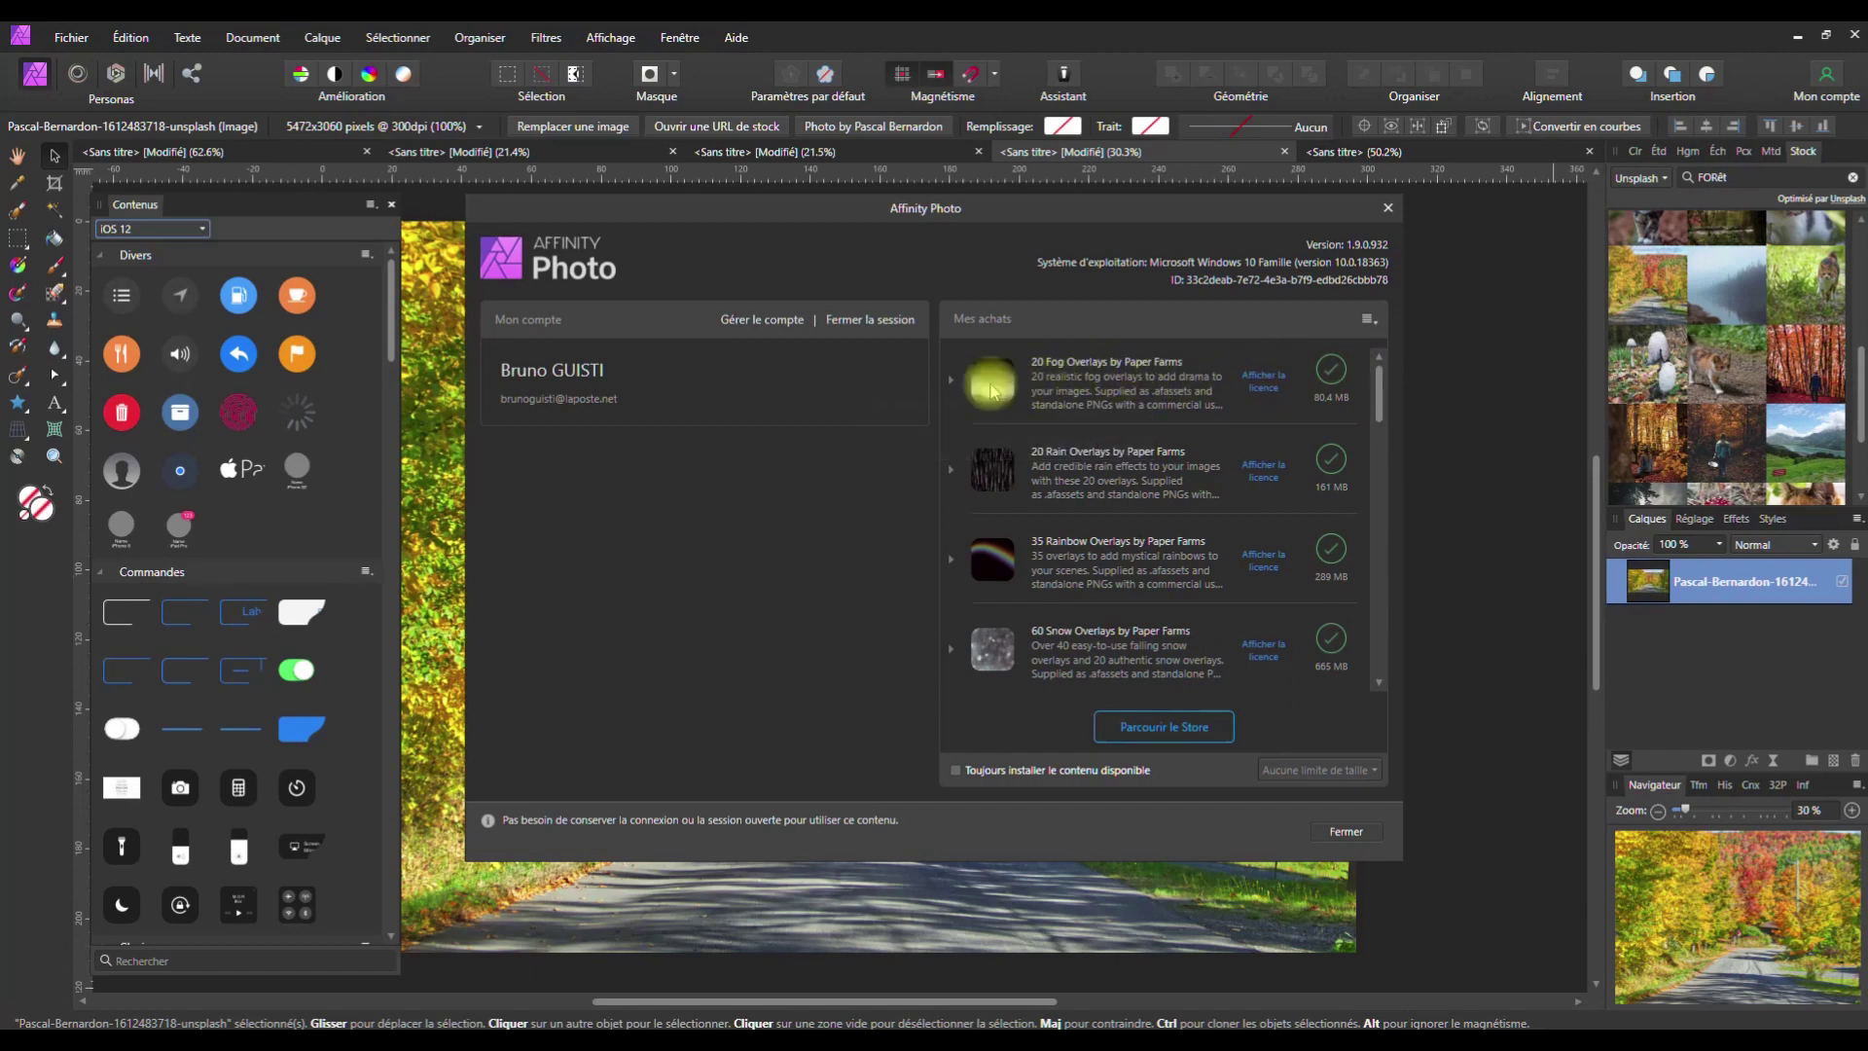
left_click(1387, 209)
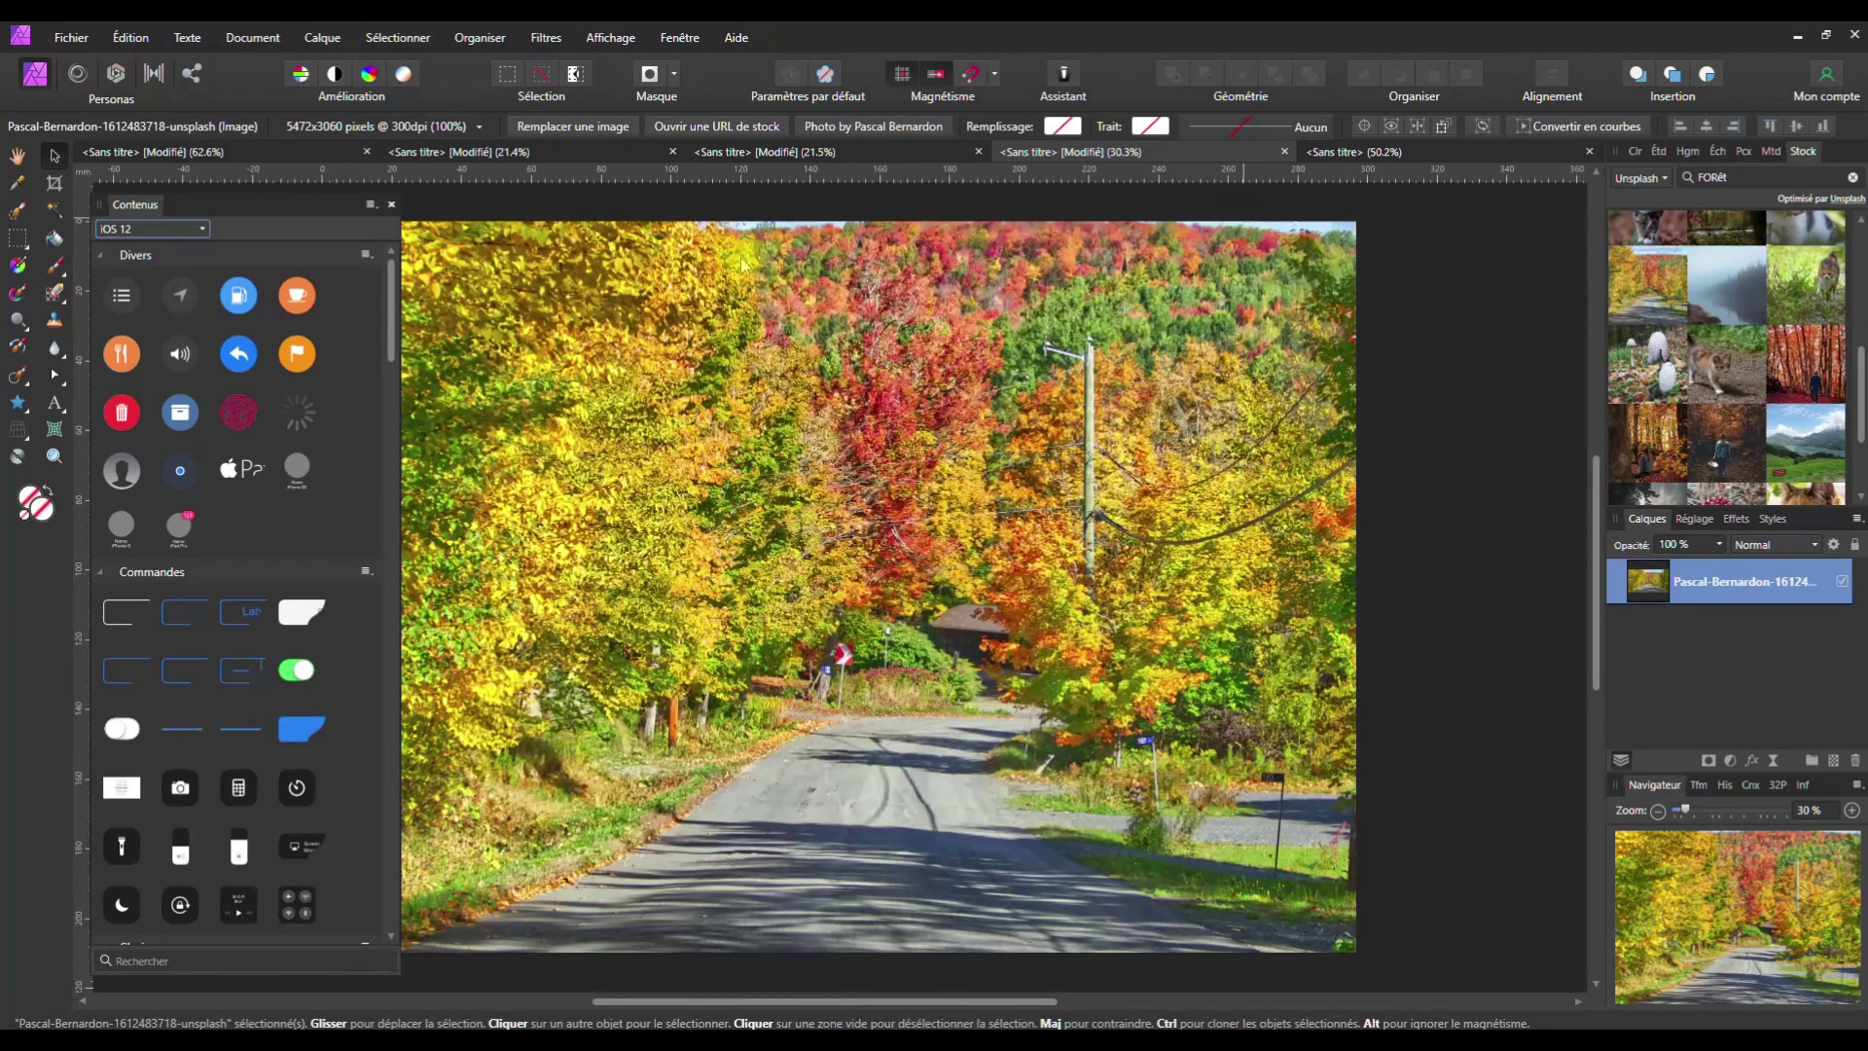
From Fog Overlays by Paper Farms, try foreground_fog.png on the photo, undo it, and place oceanfog.png over the far end of the road
left_click(202, 230)
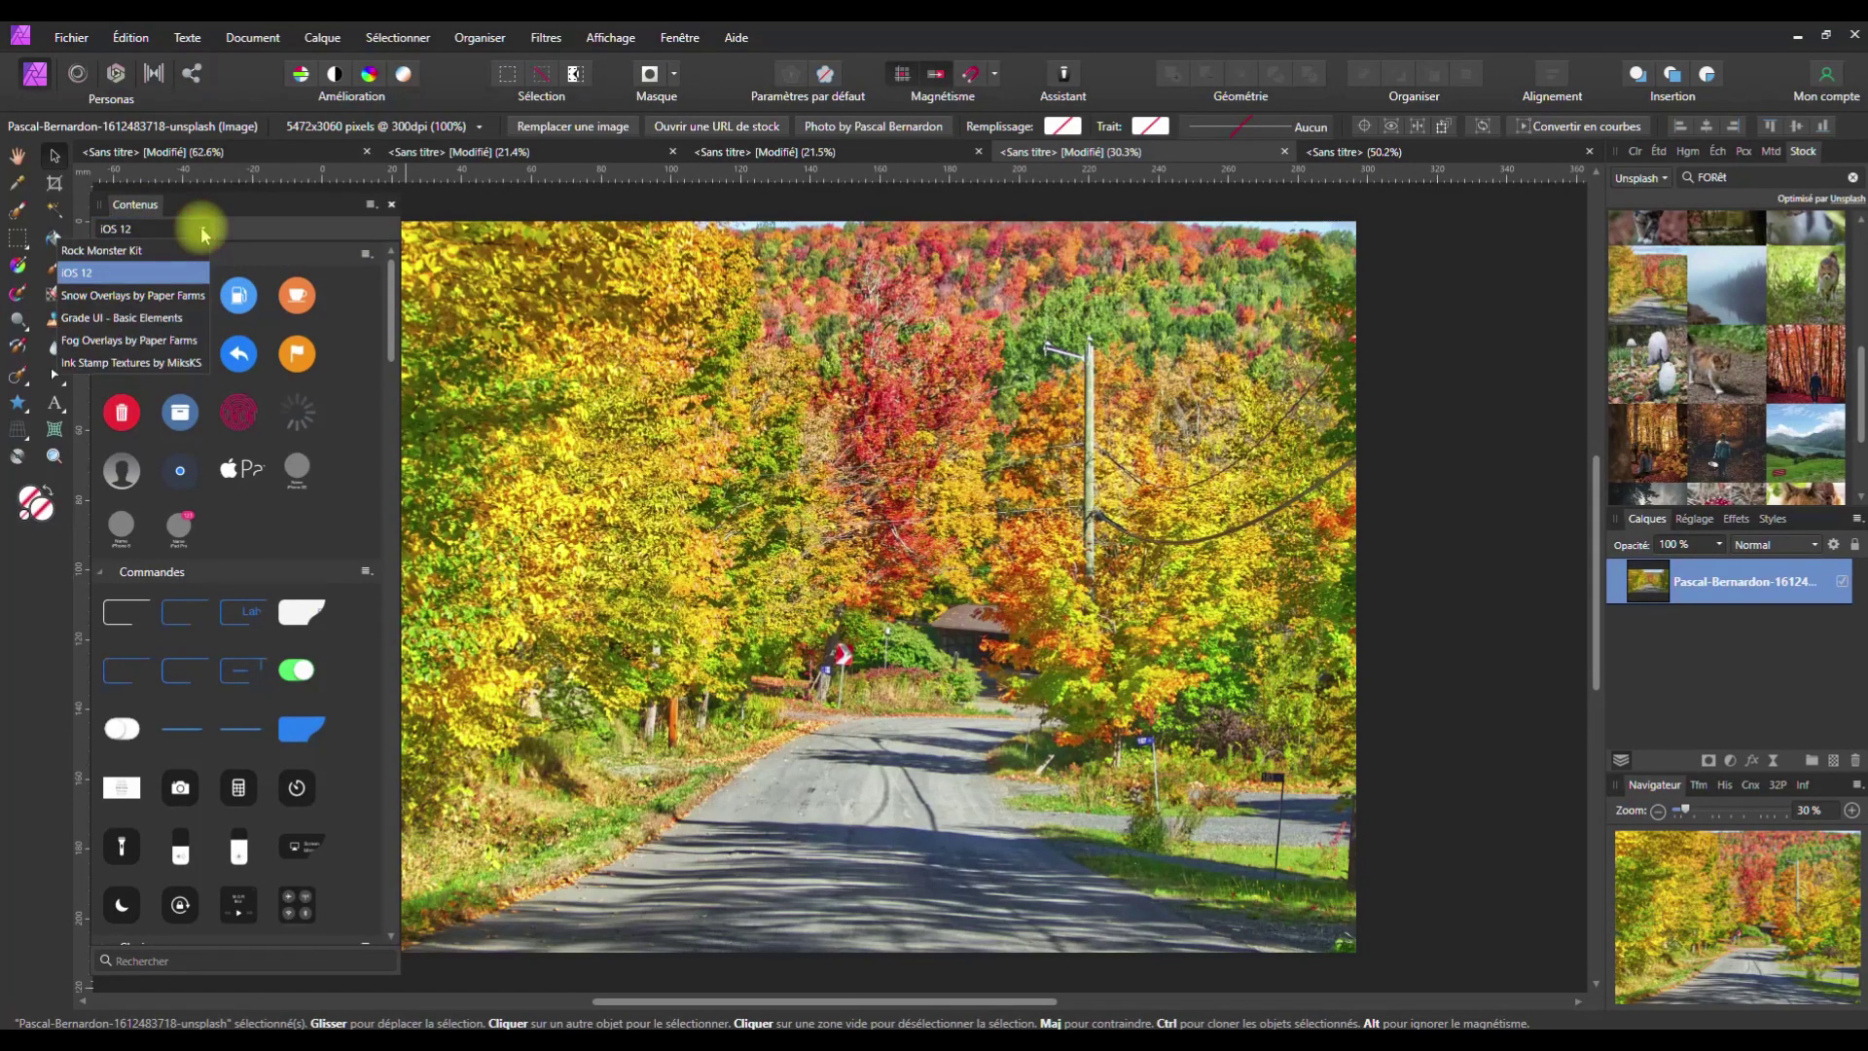
left_click(119, 341)
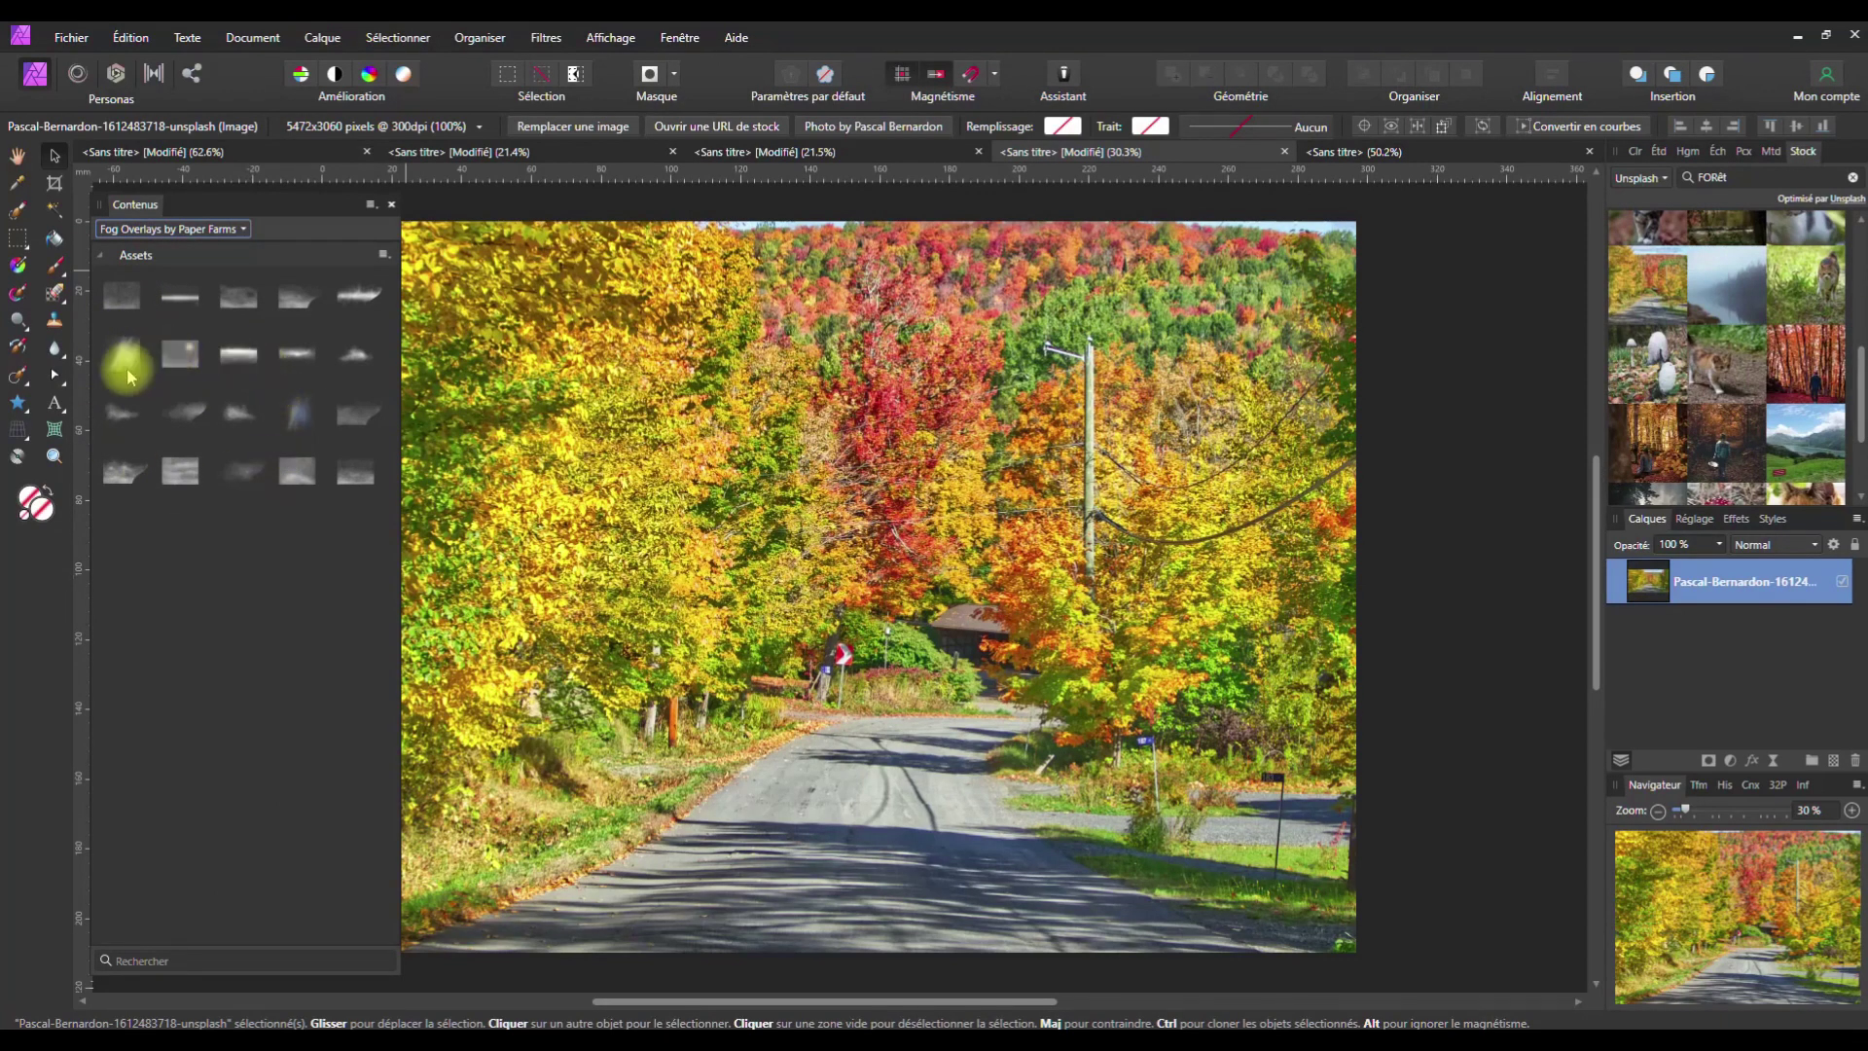
left_click_drag(297, 324, 866, 591)
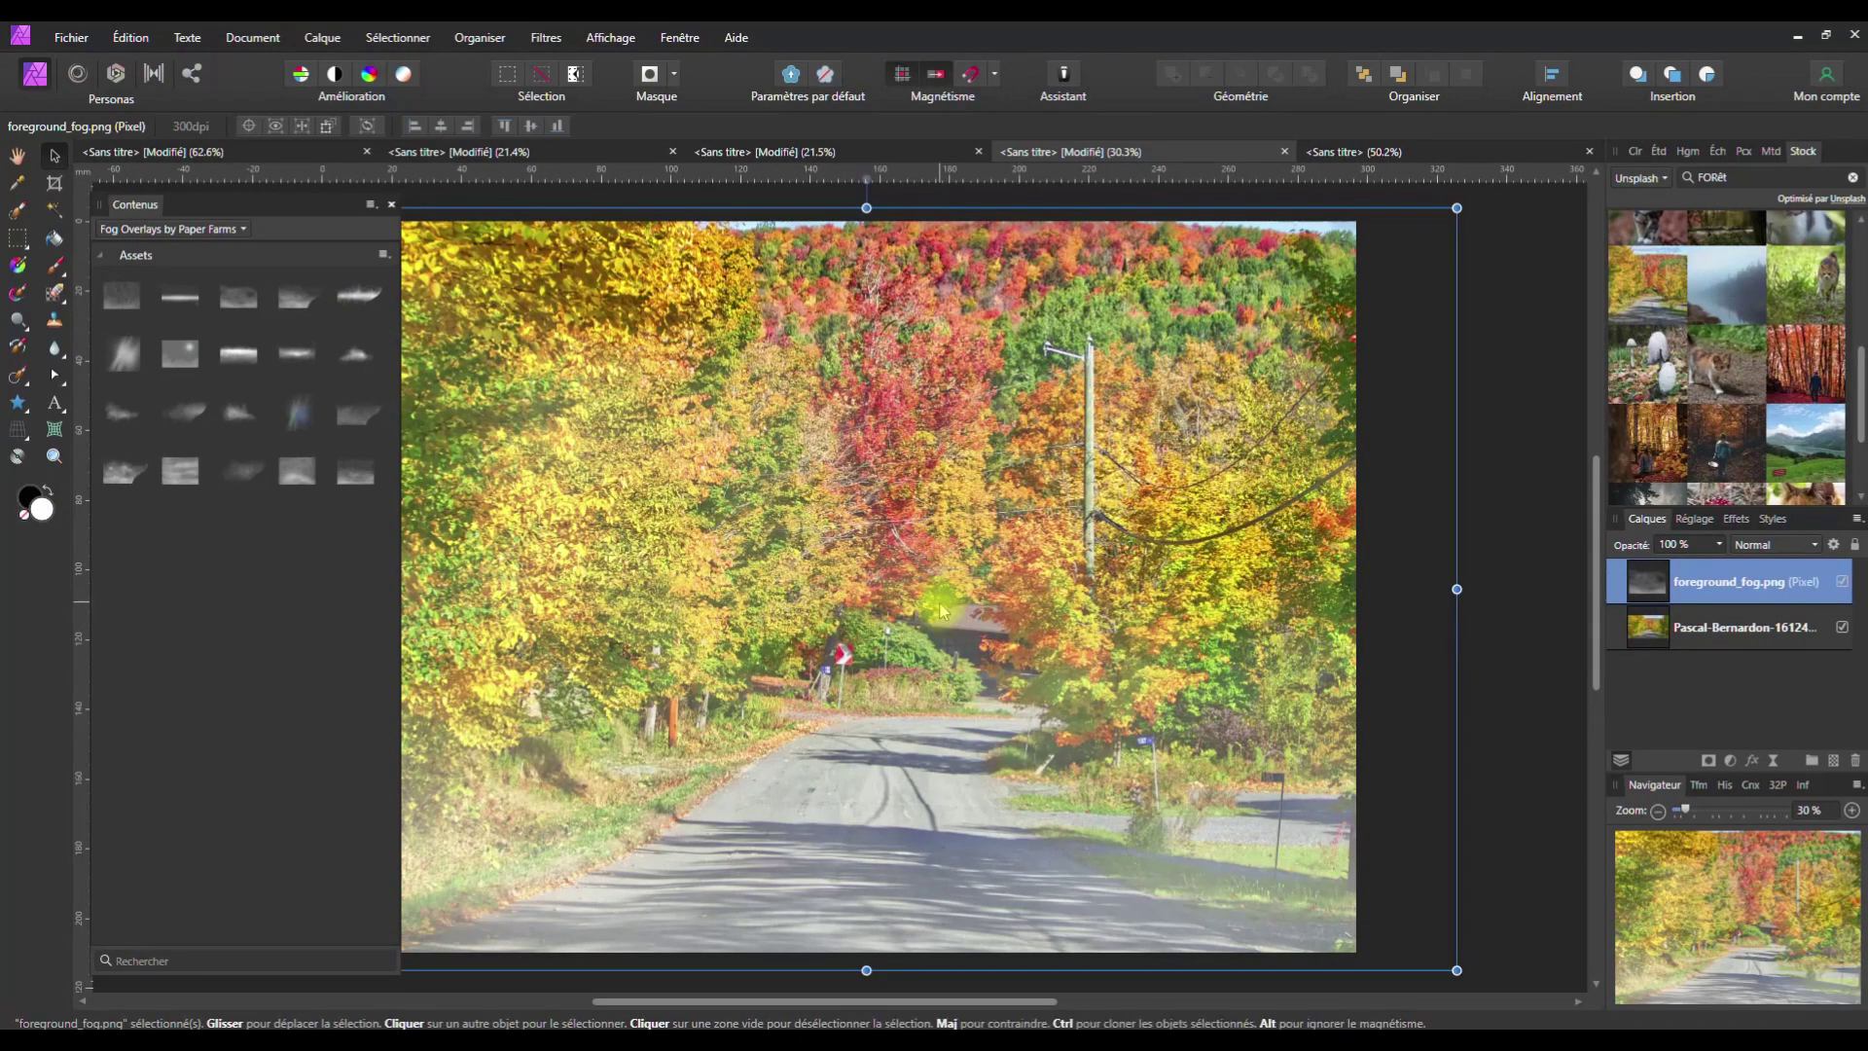
key("ctrl+z")
left_click_drag(303, 353, 919, 709)
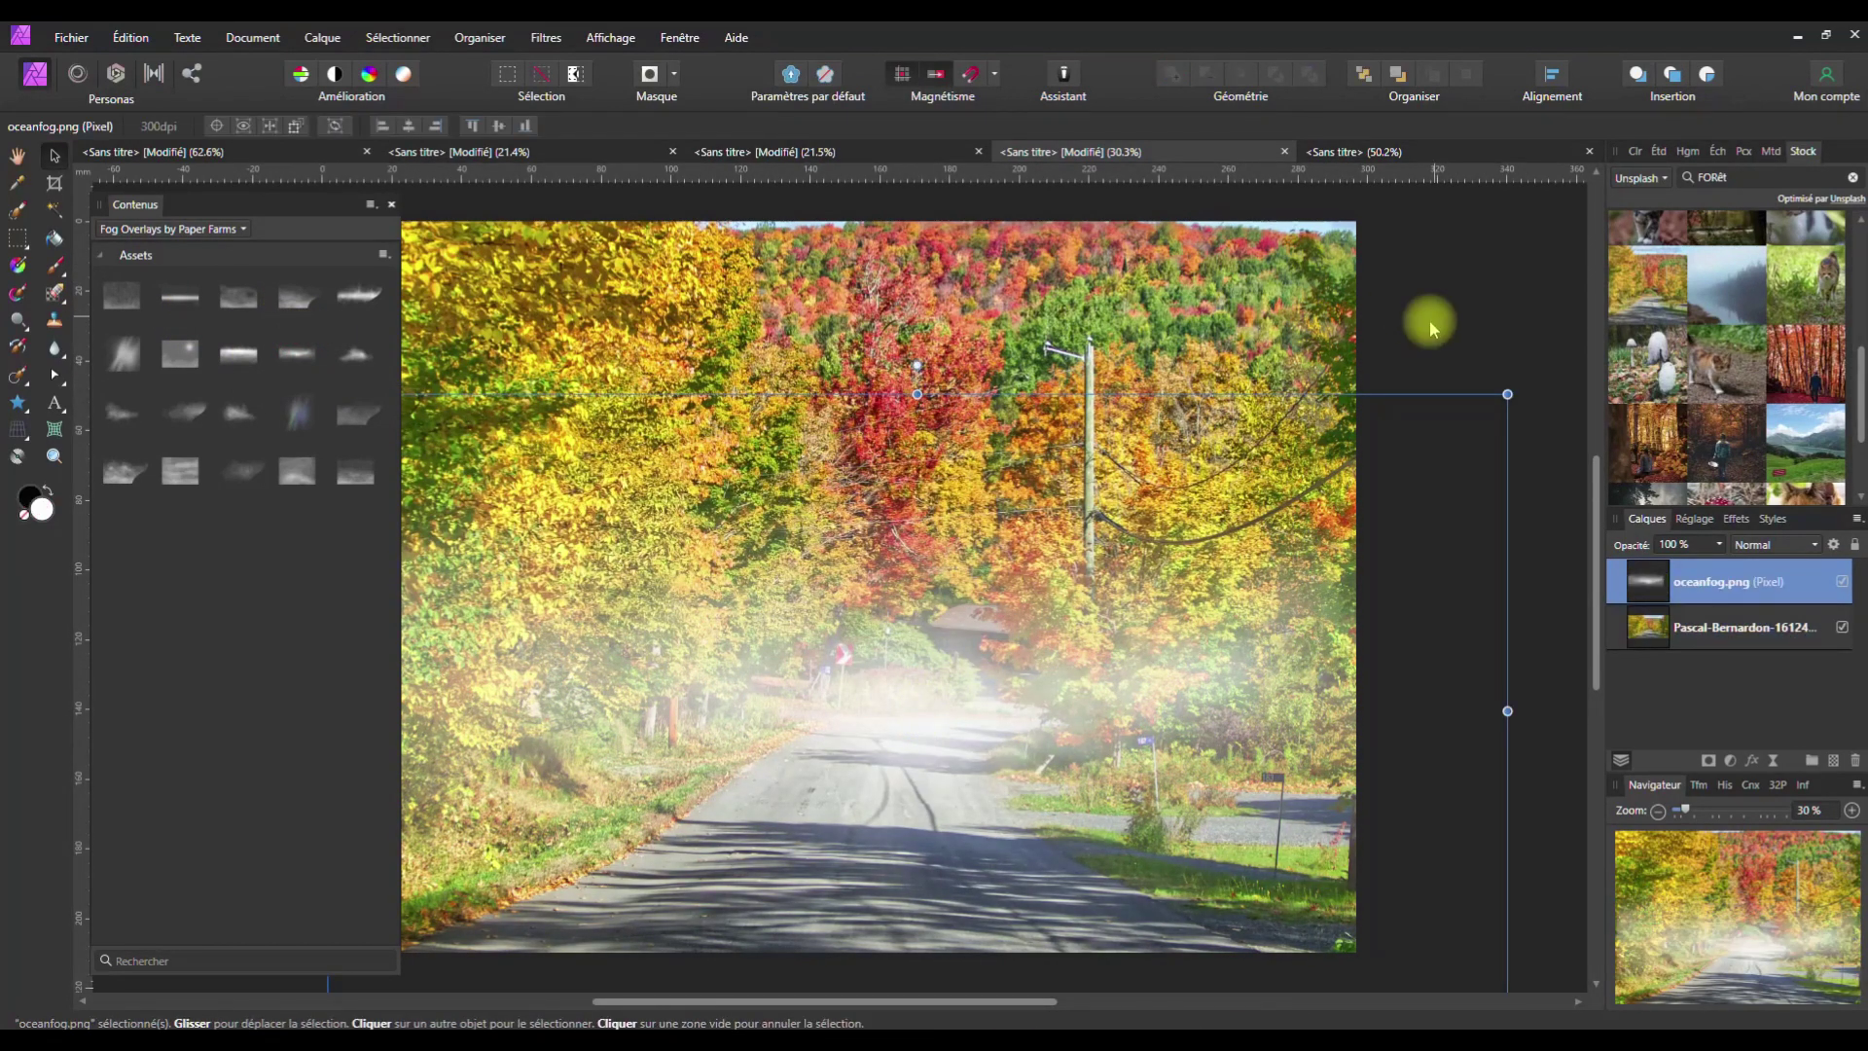
left_click(1462, 335)
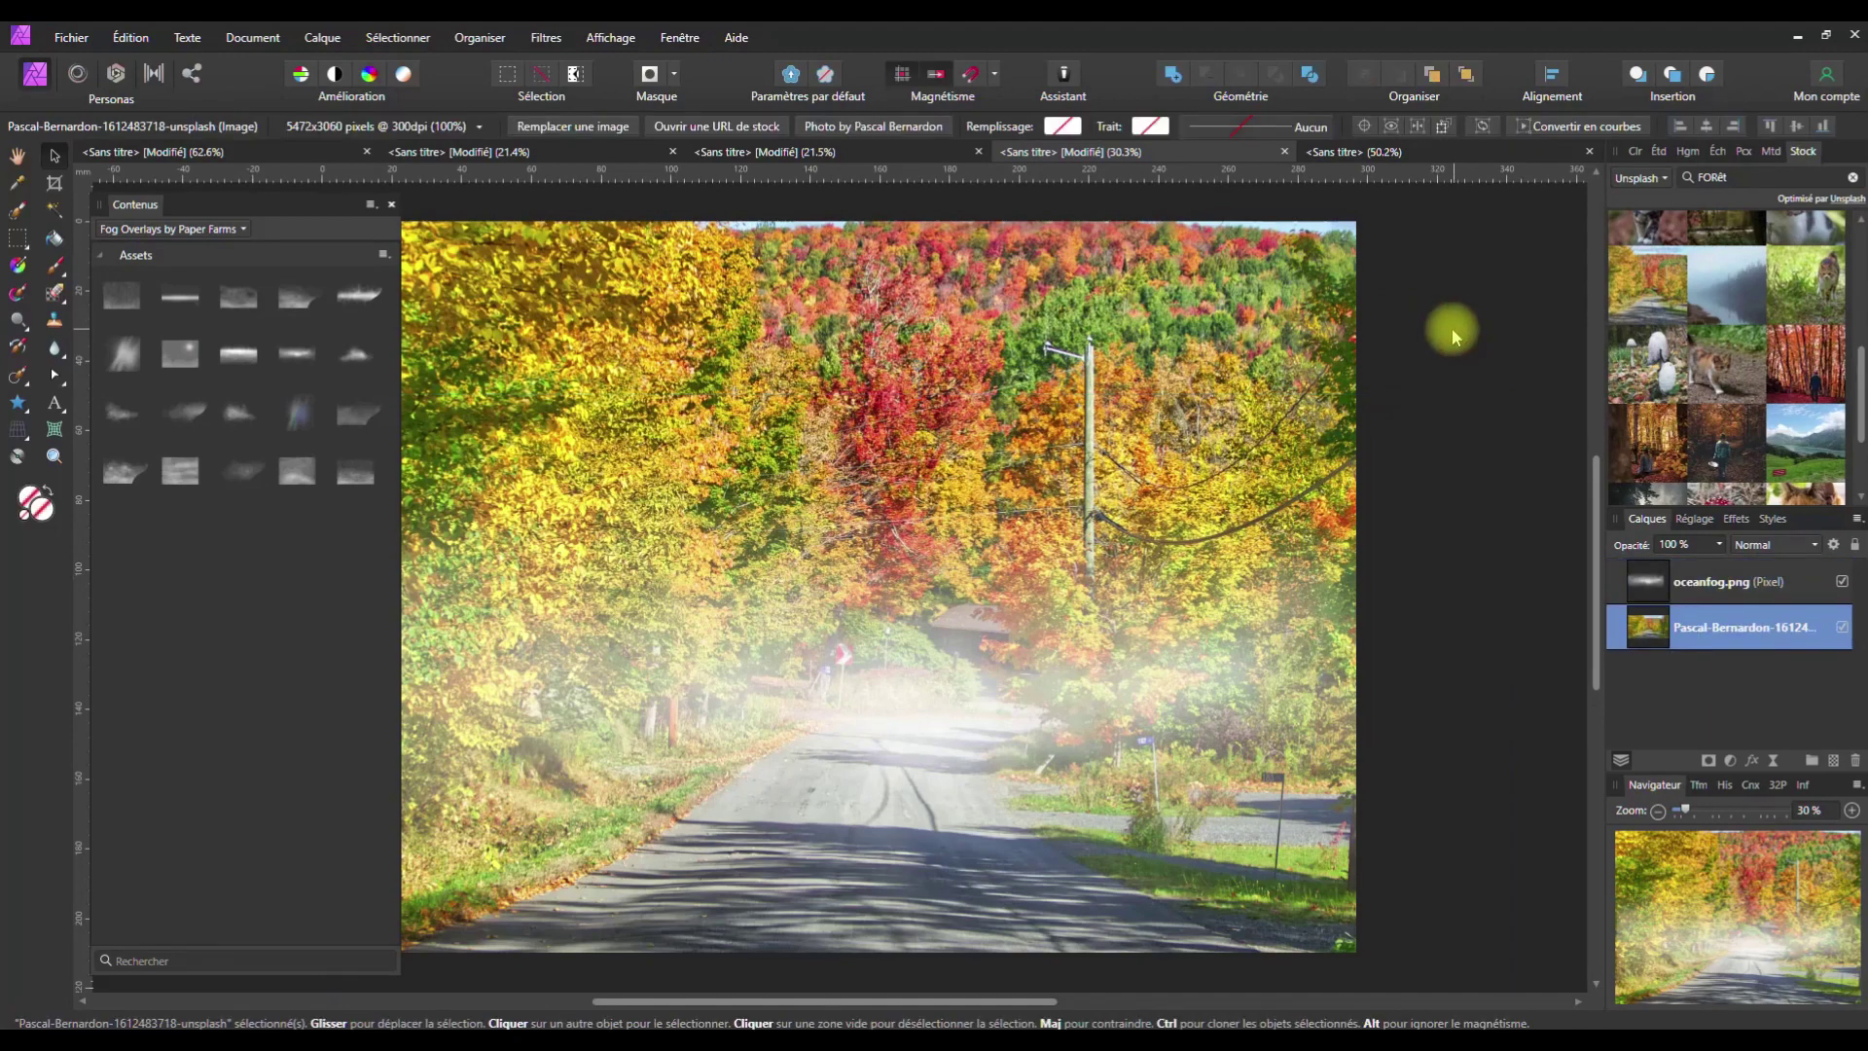
Check the account's purchased overlays once more, close the window, and switch to the blank document
left_click(1828, 77)
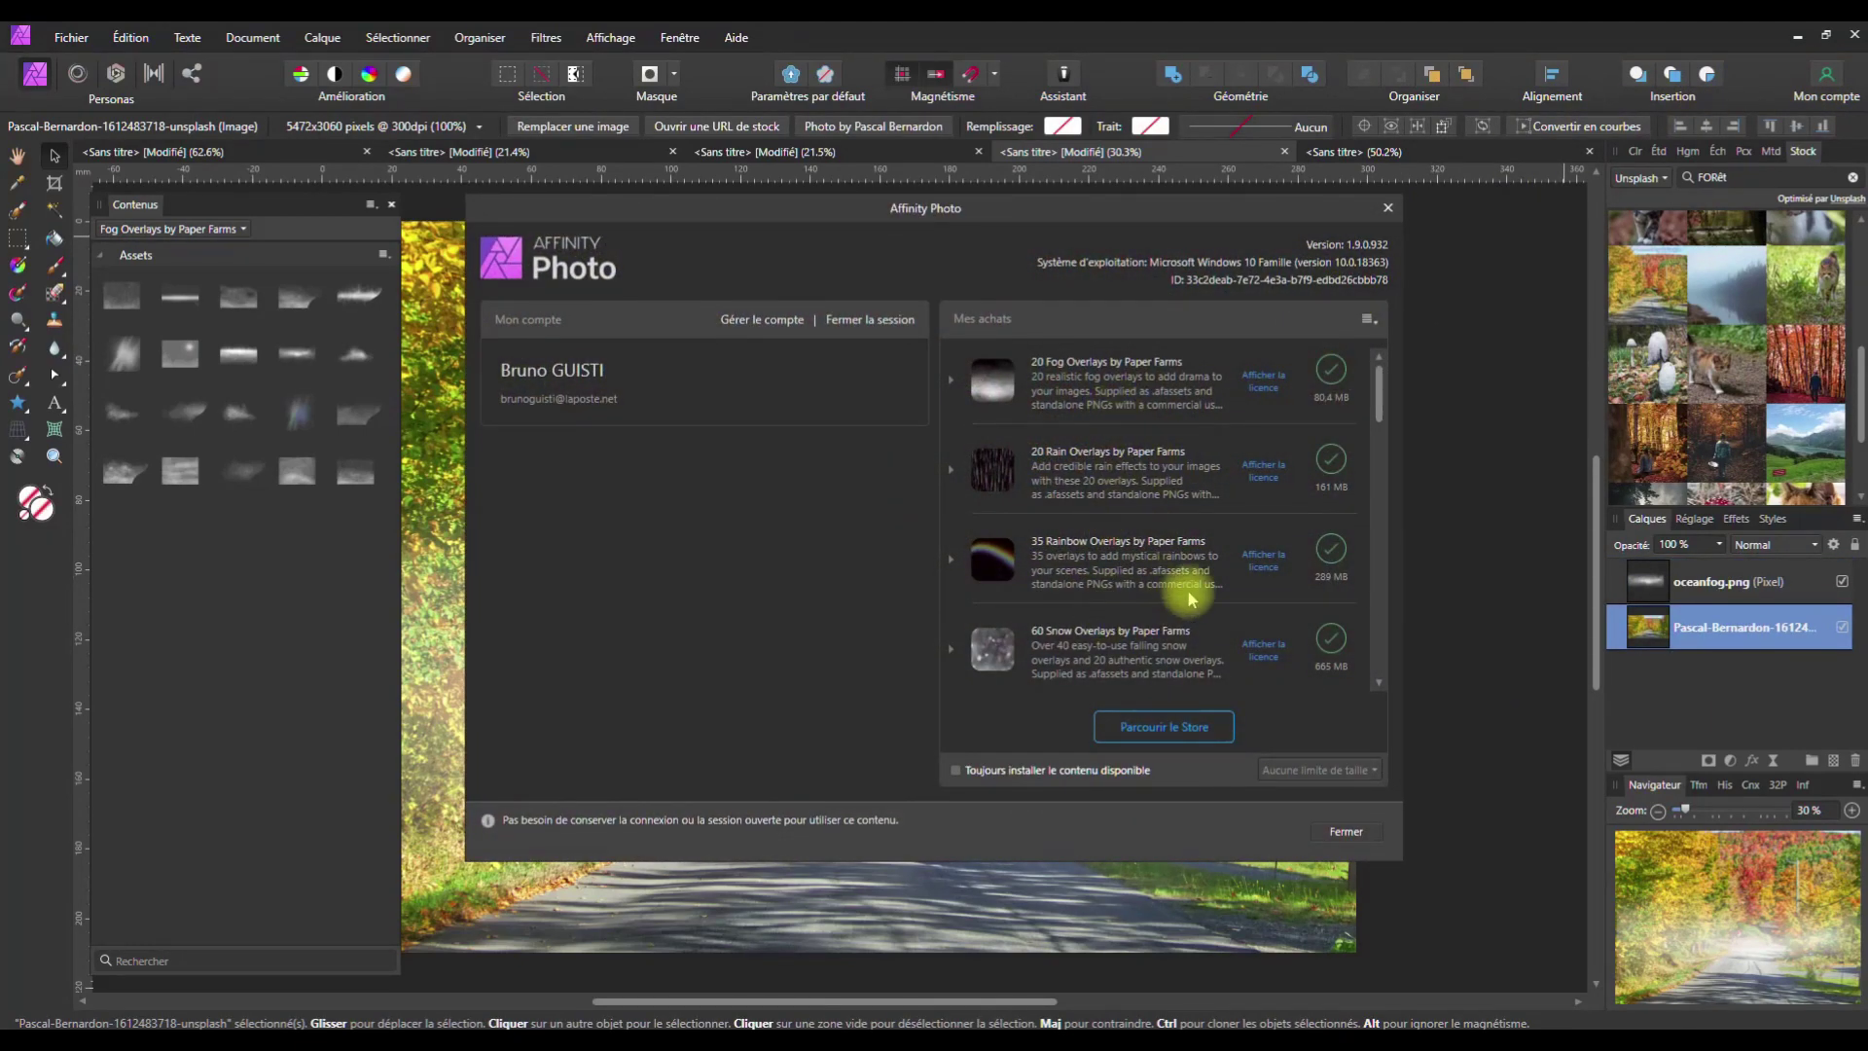
left_click(1389, 210)
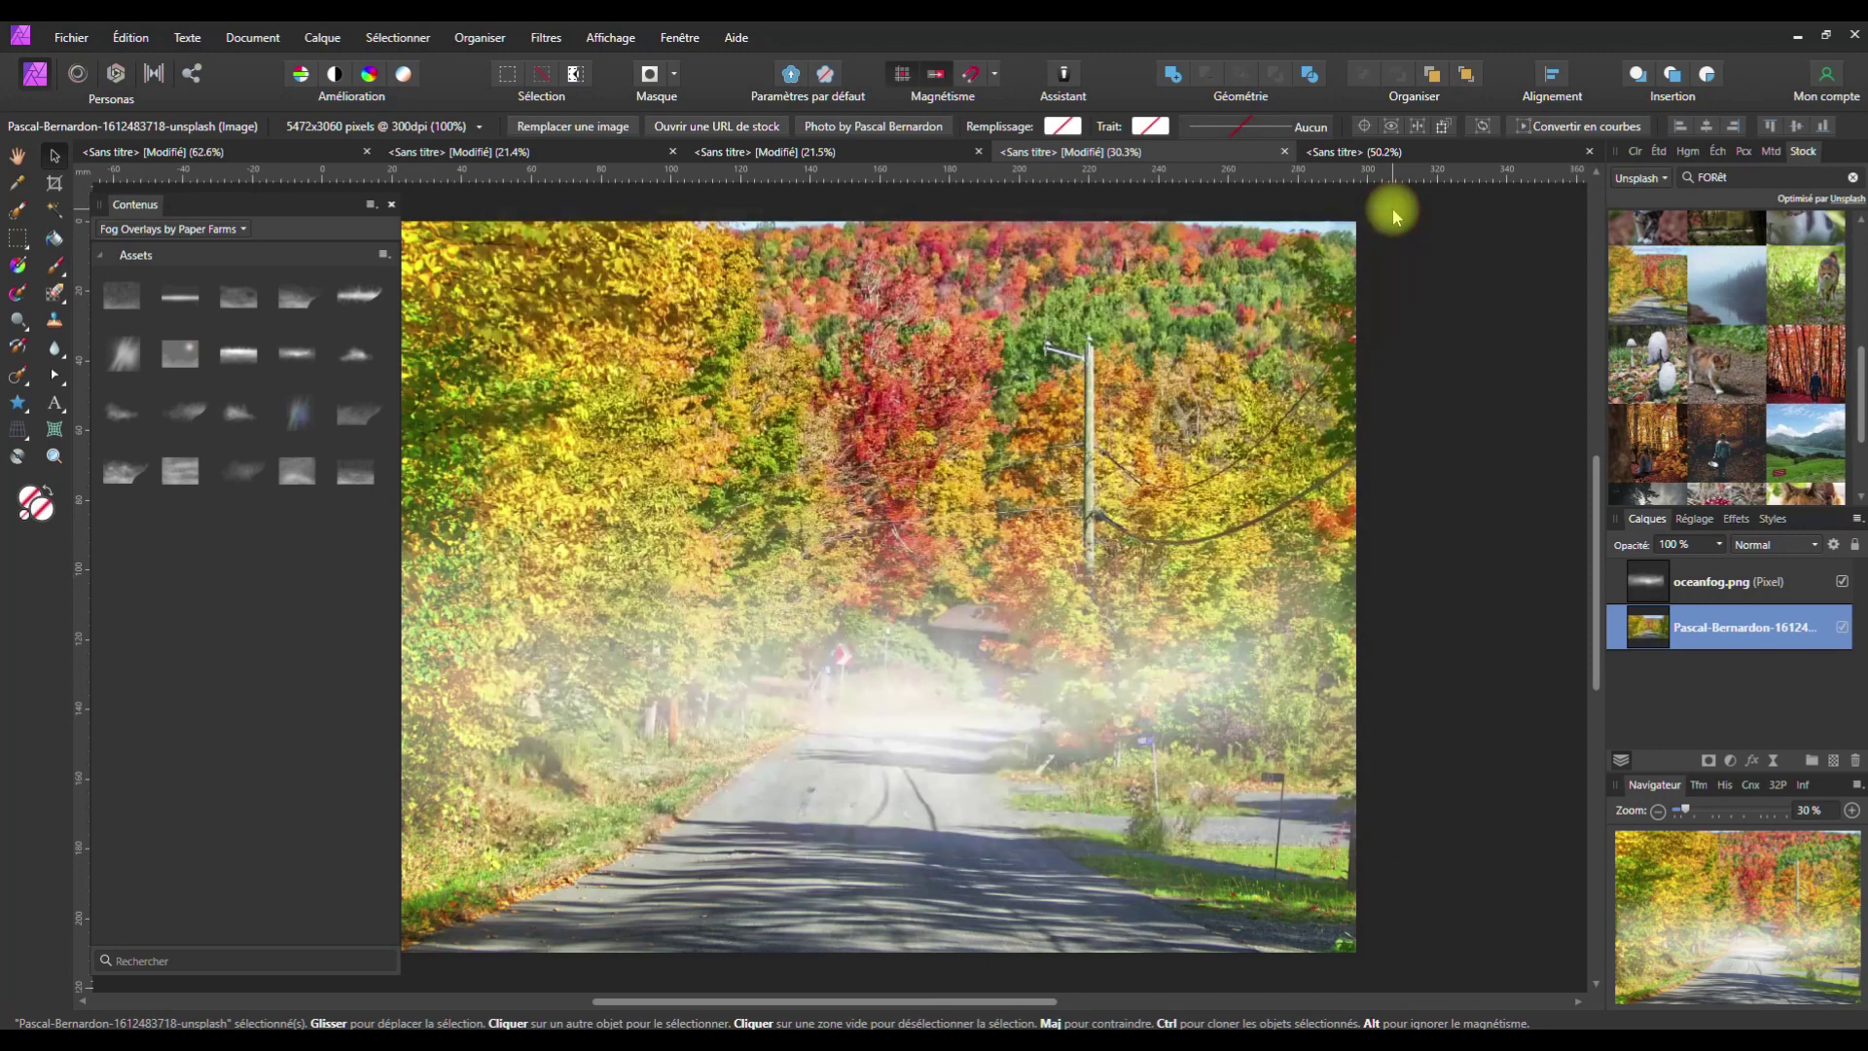
left_click(1409, 153)
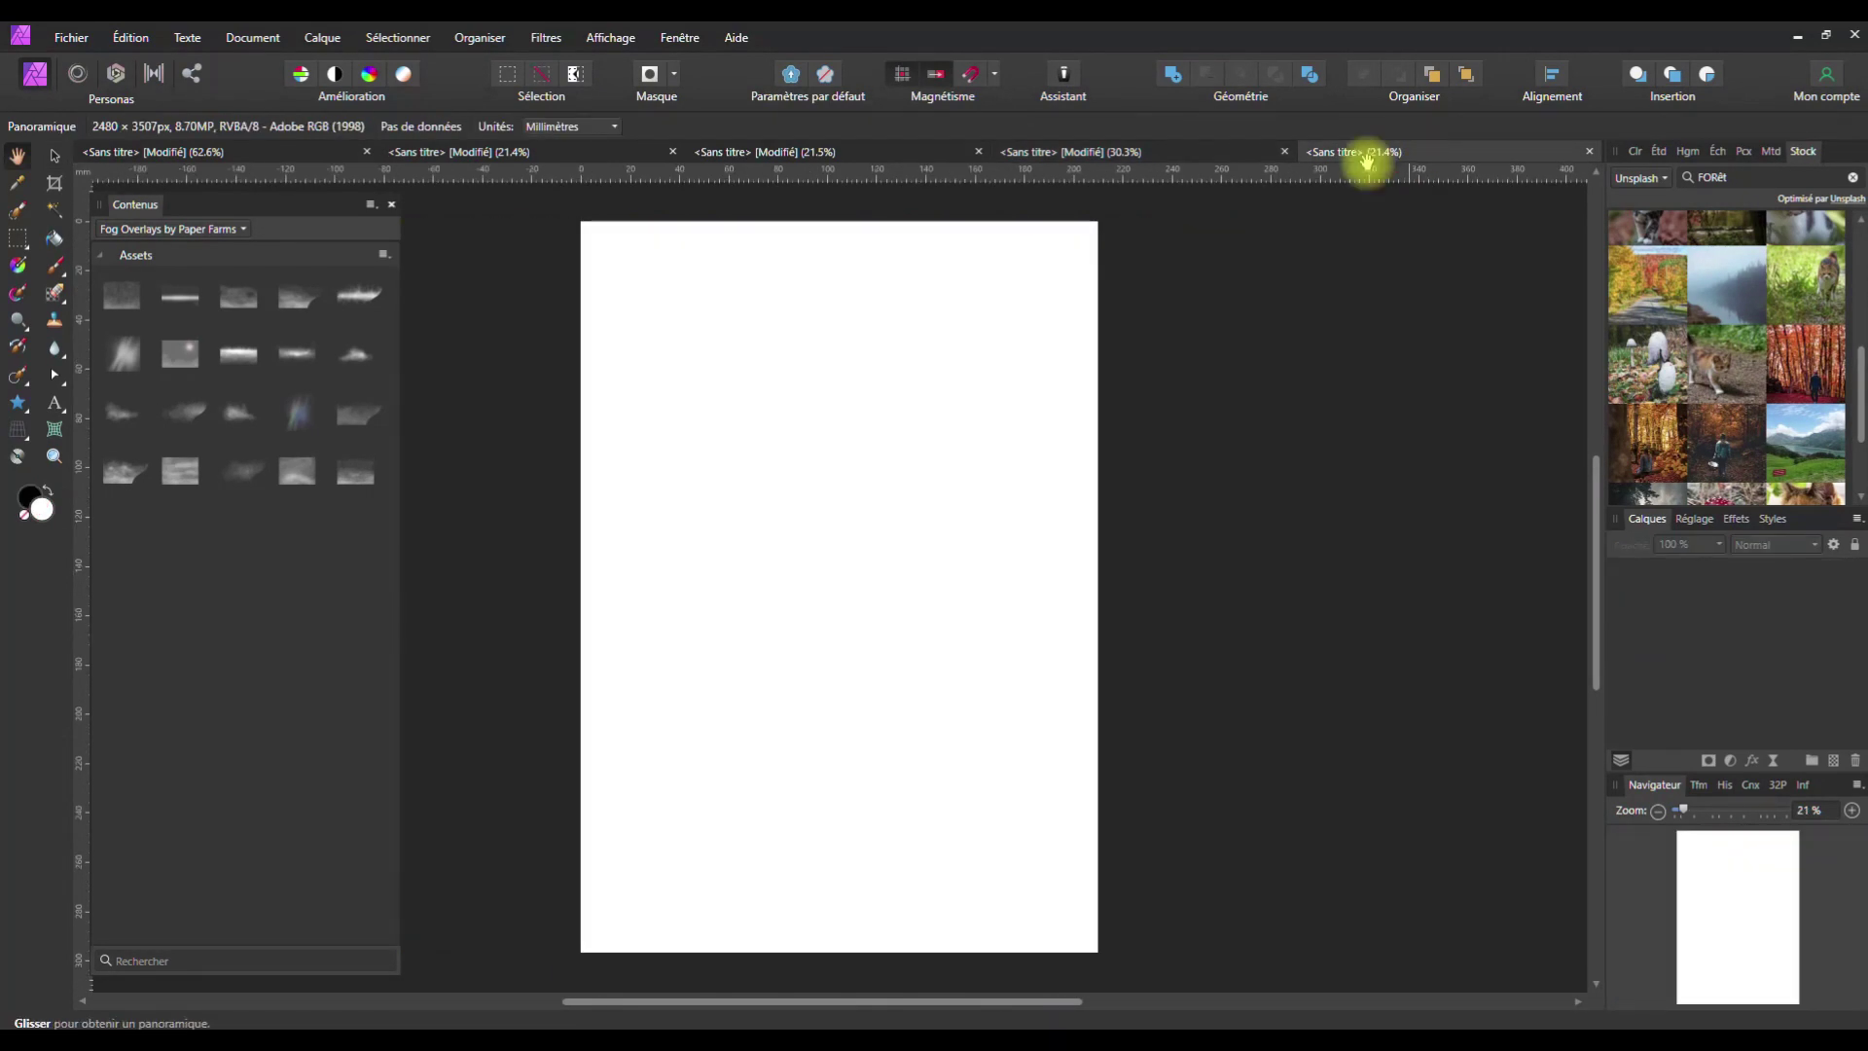
Close the floating Contenus panel and show the Couleur panel in place of Stock
left_click(393, 206)
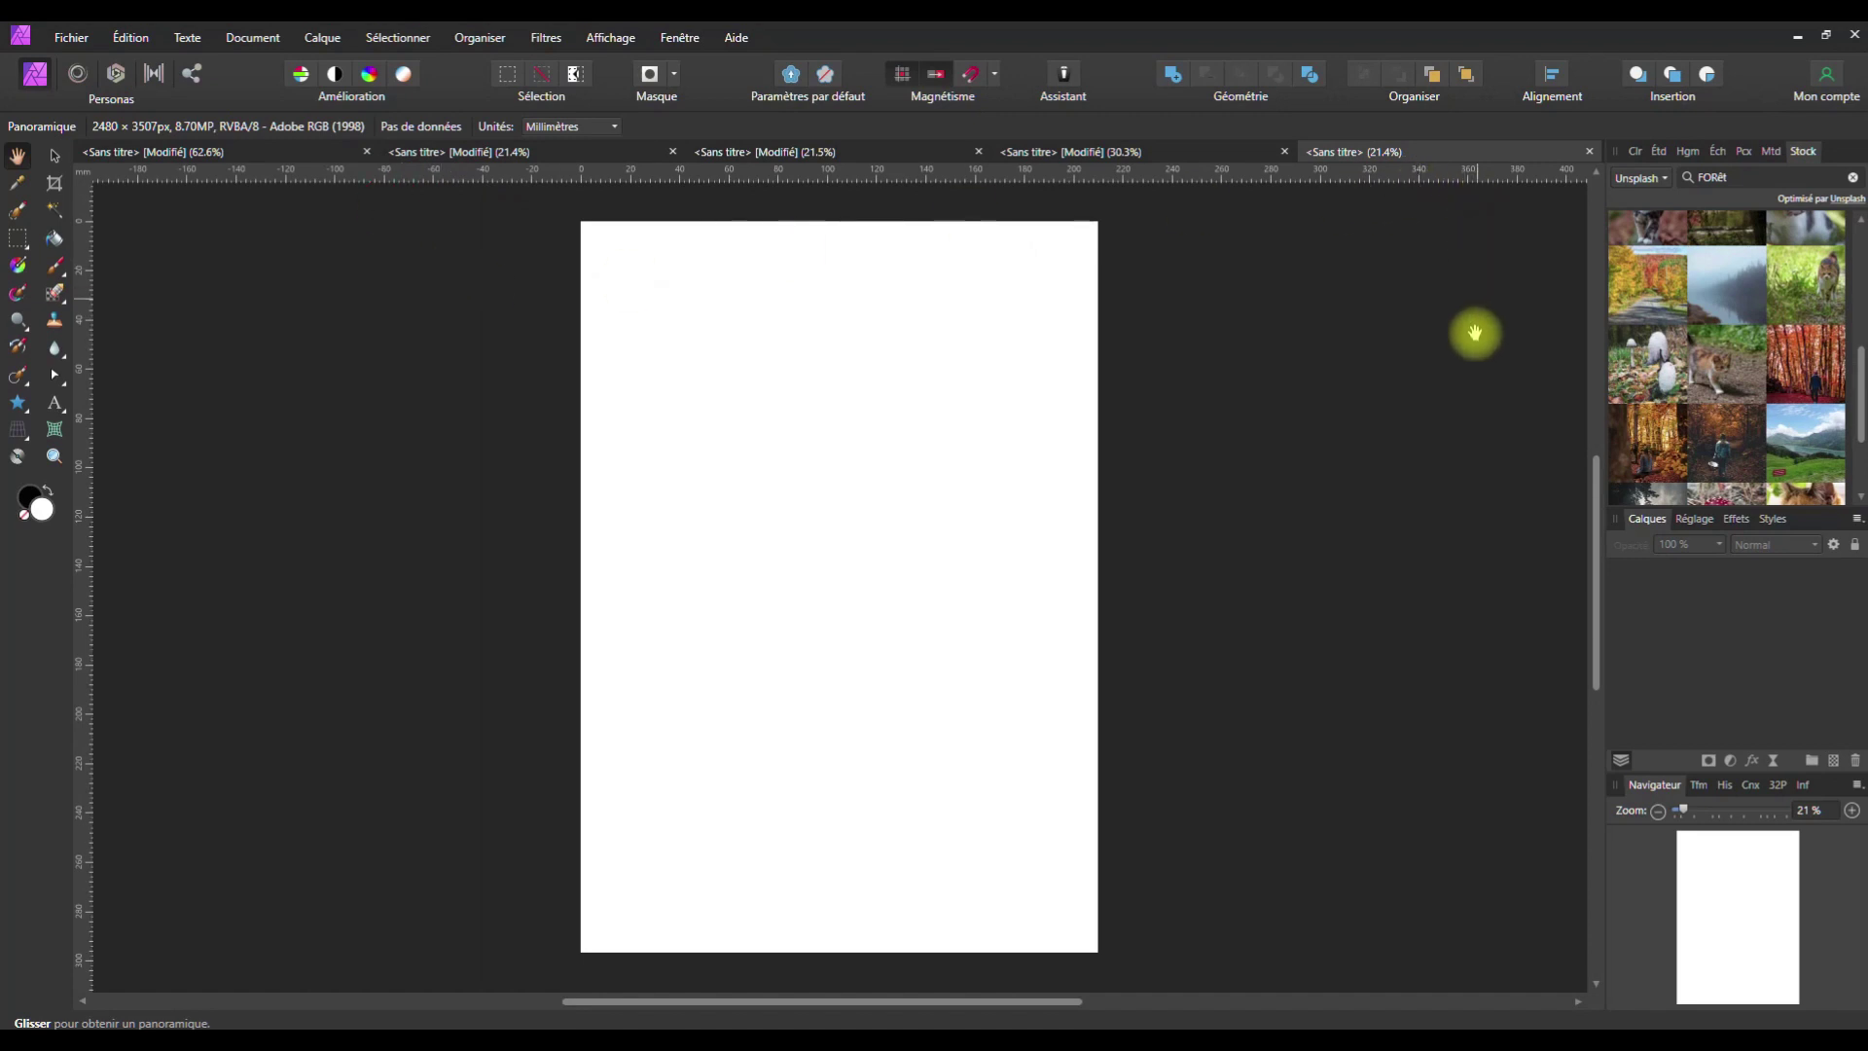
left_click(1636, 151)
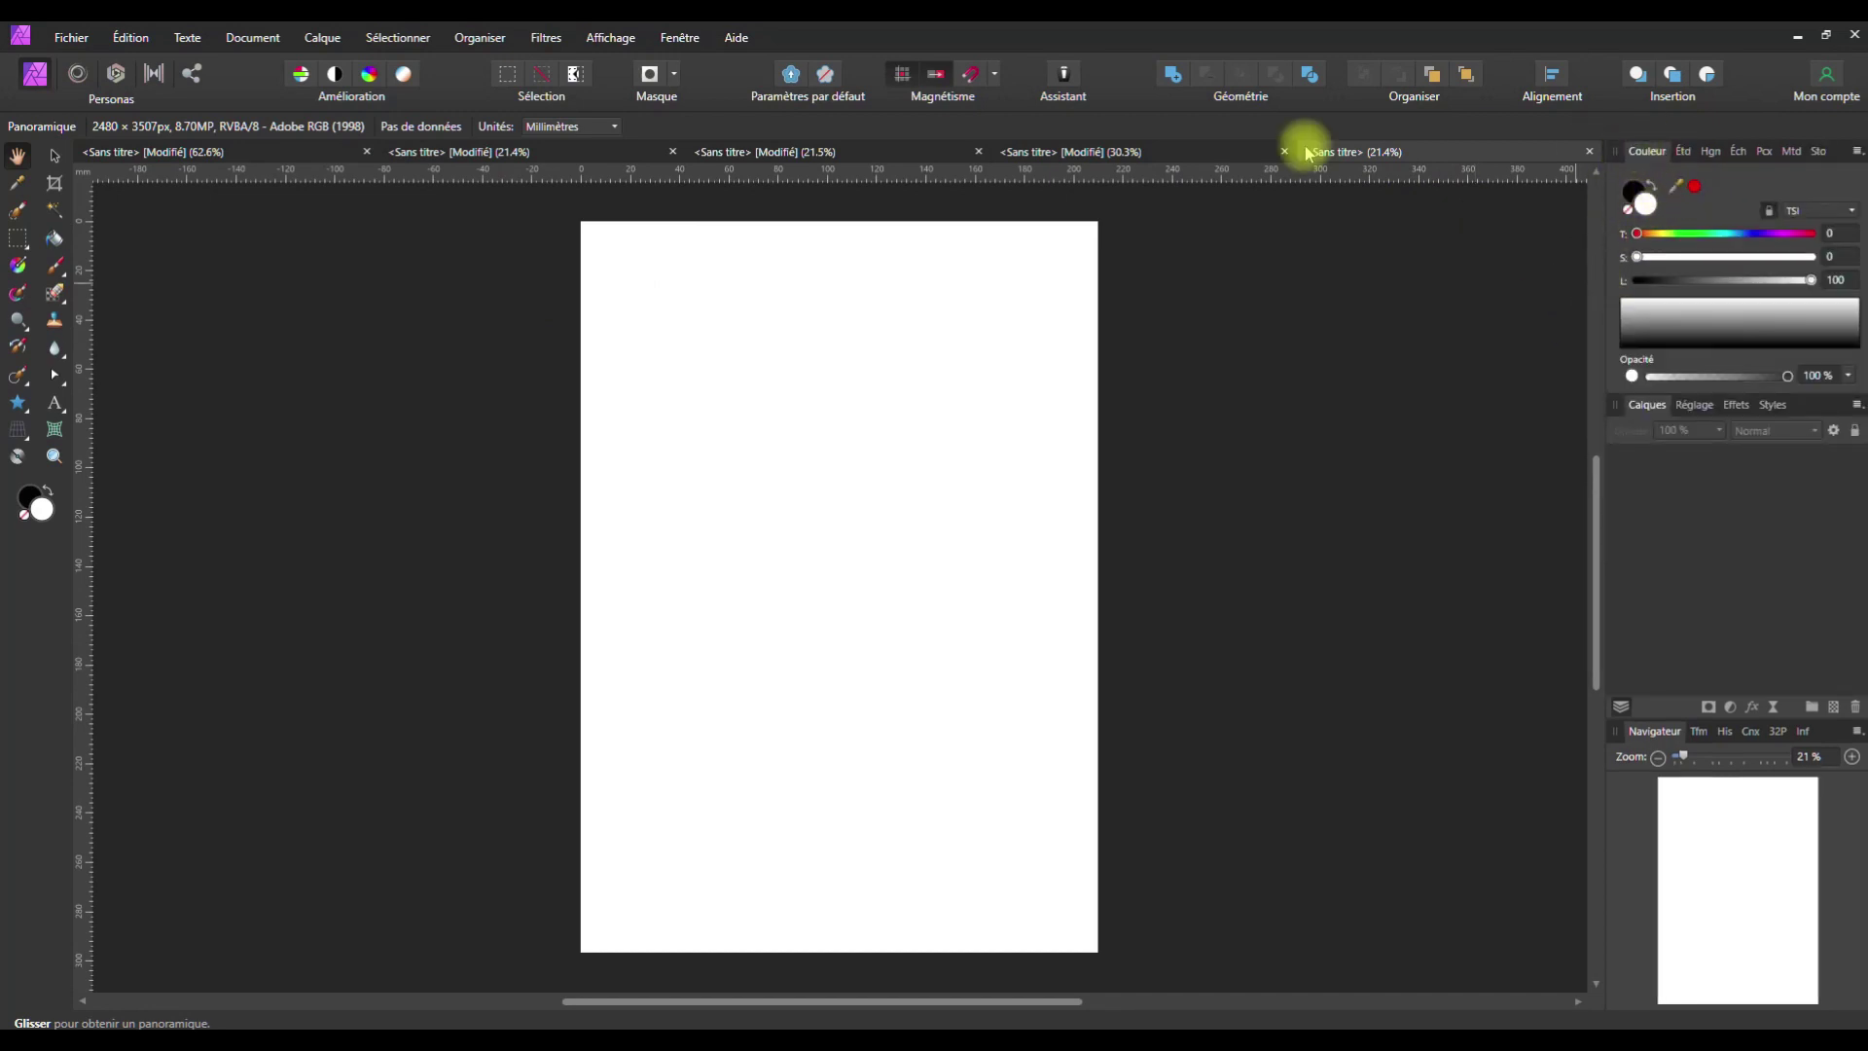
Detach the Couleur and Réglage panels and float them on opposite sides of the blank page
left_click(610, 37)
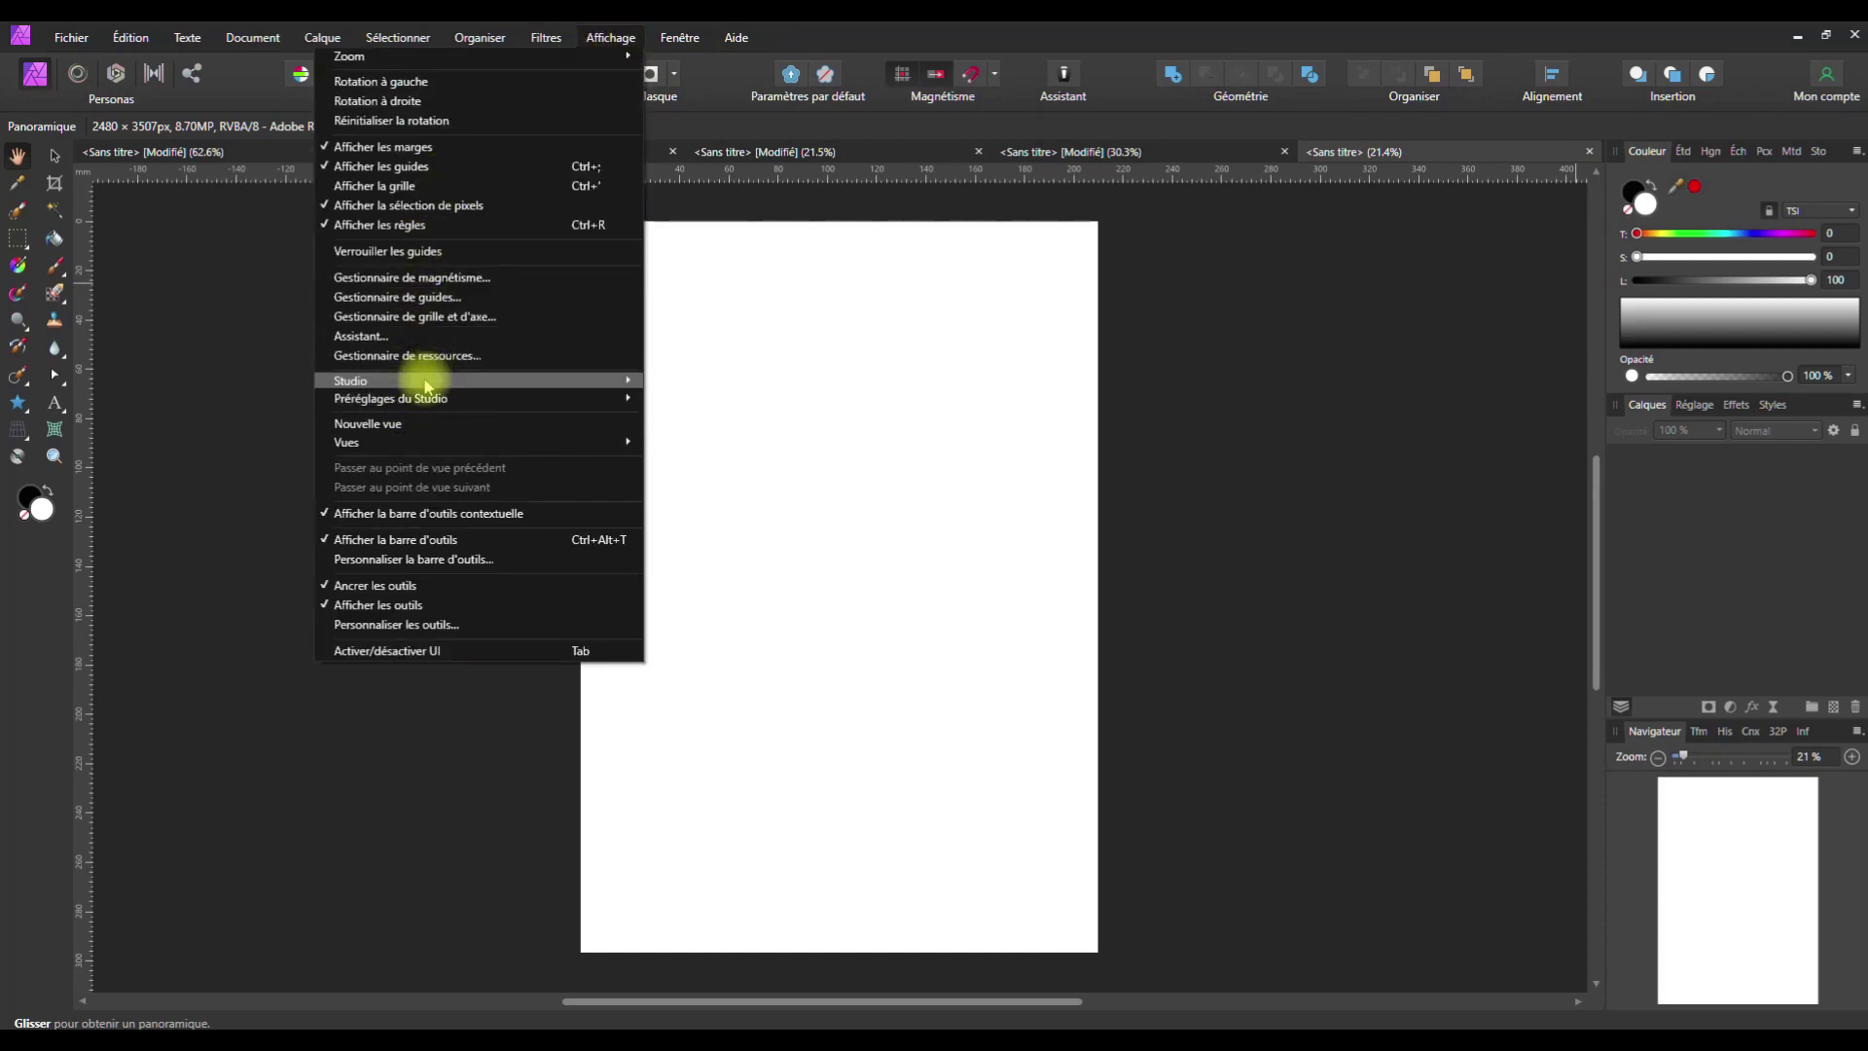
mouse_move(419, 381)
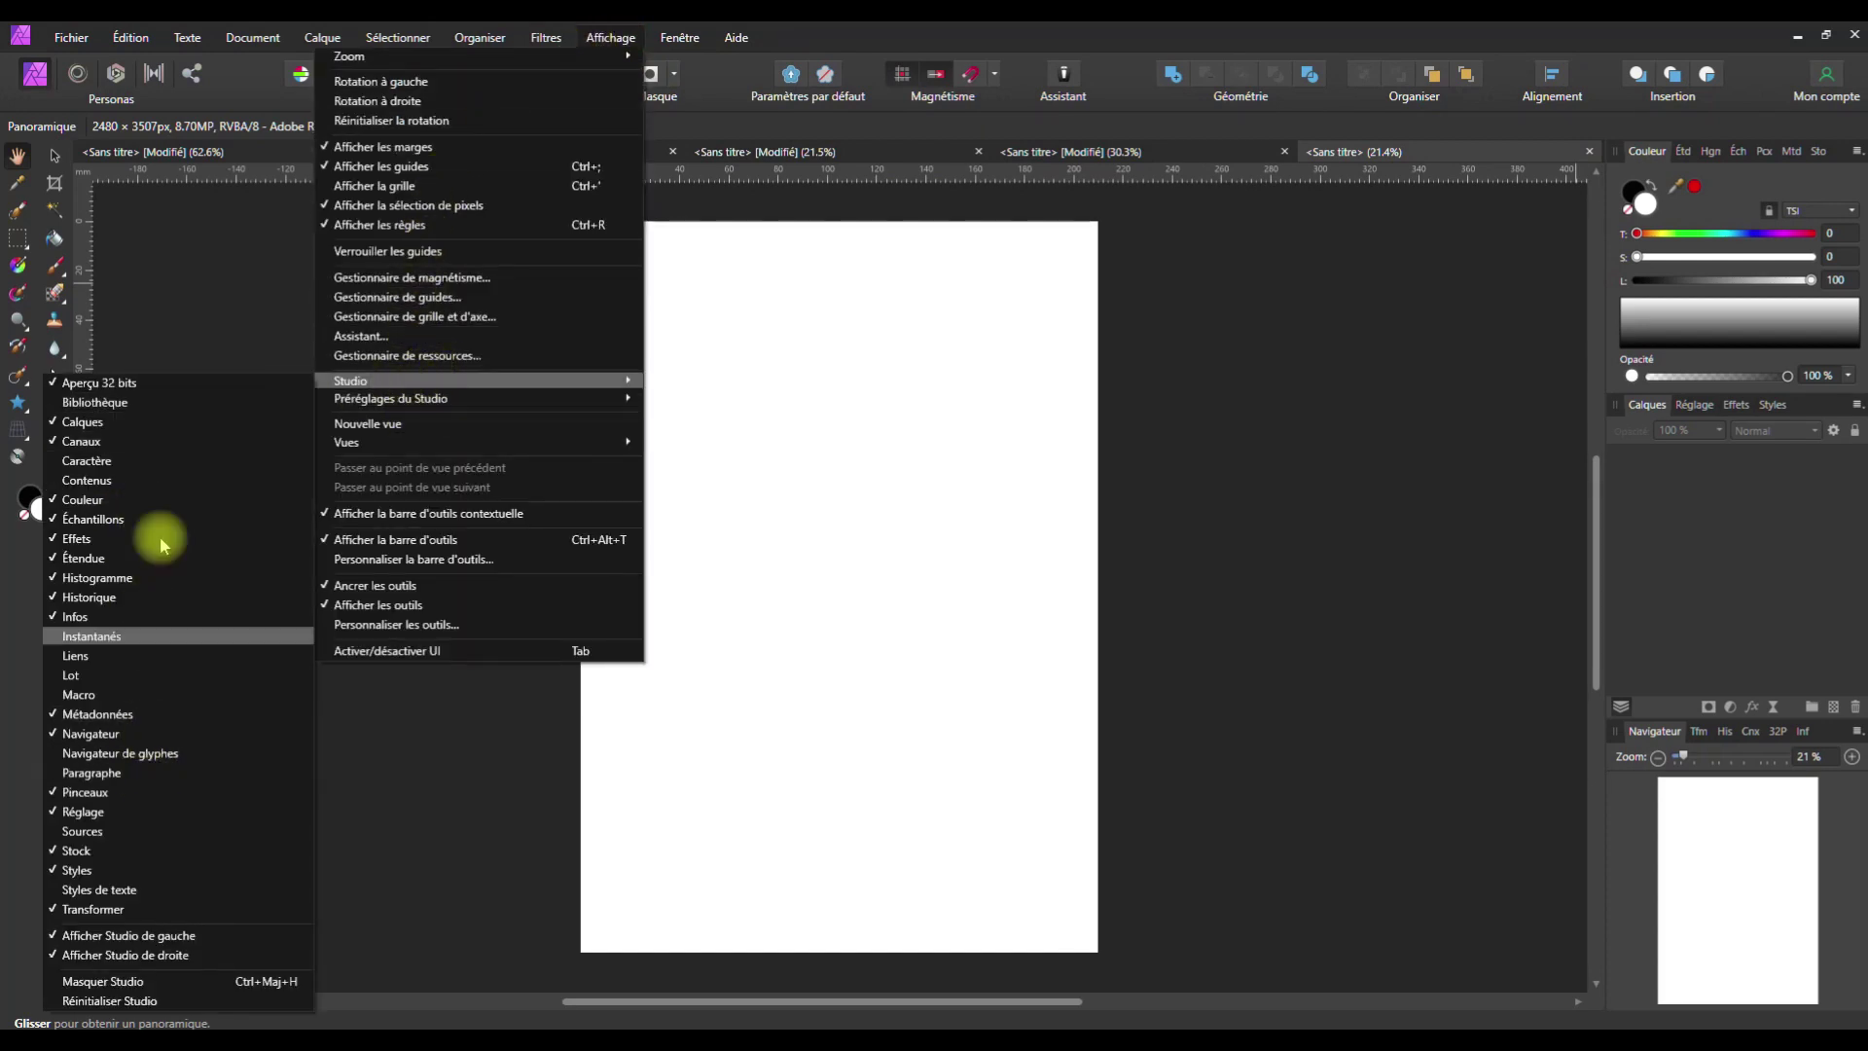
left_click(1622, 173)
left_click_drag(1630, 154, 276, 294)
left_click_drag(1698, 463, 1358, 735)
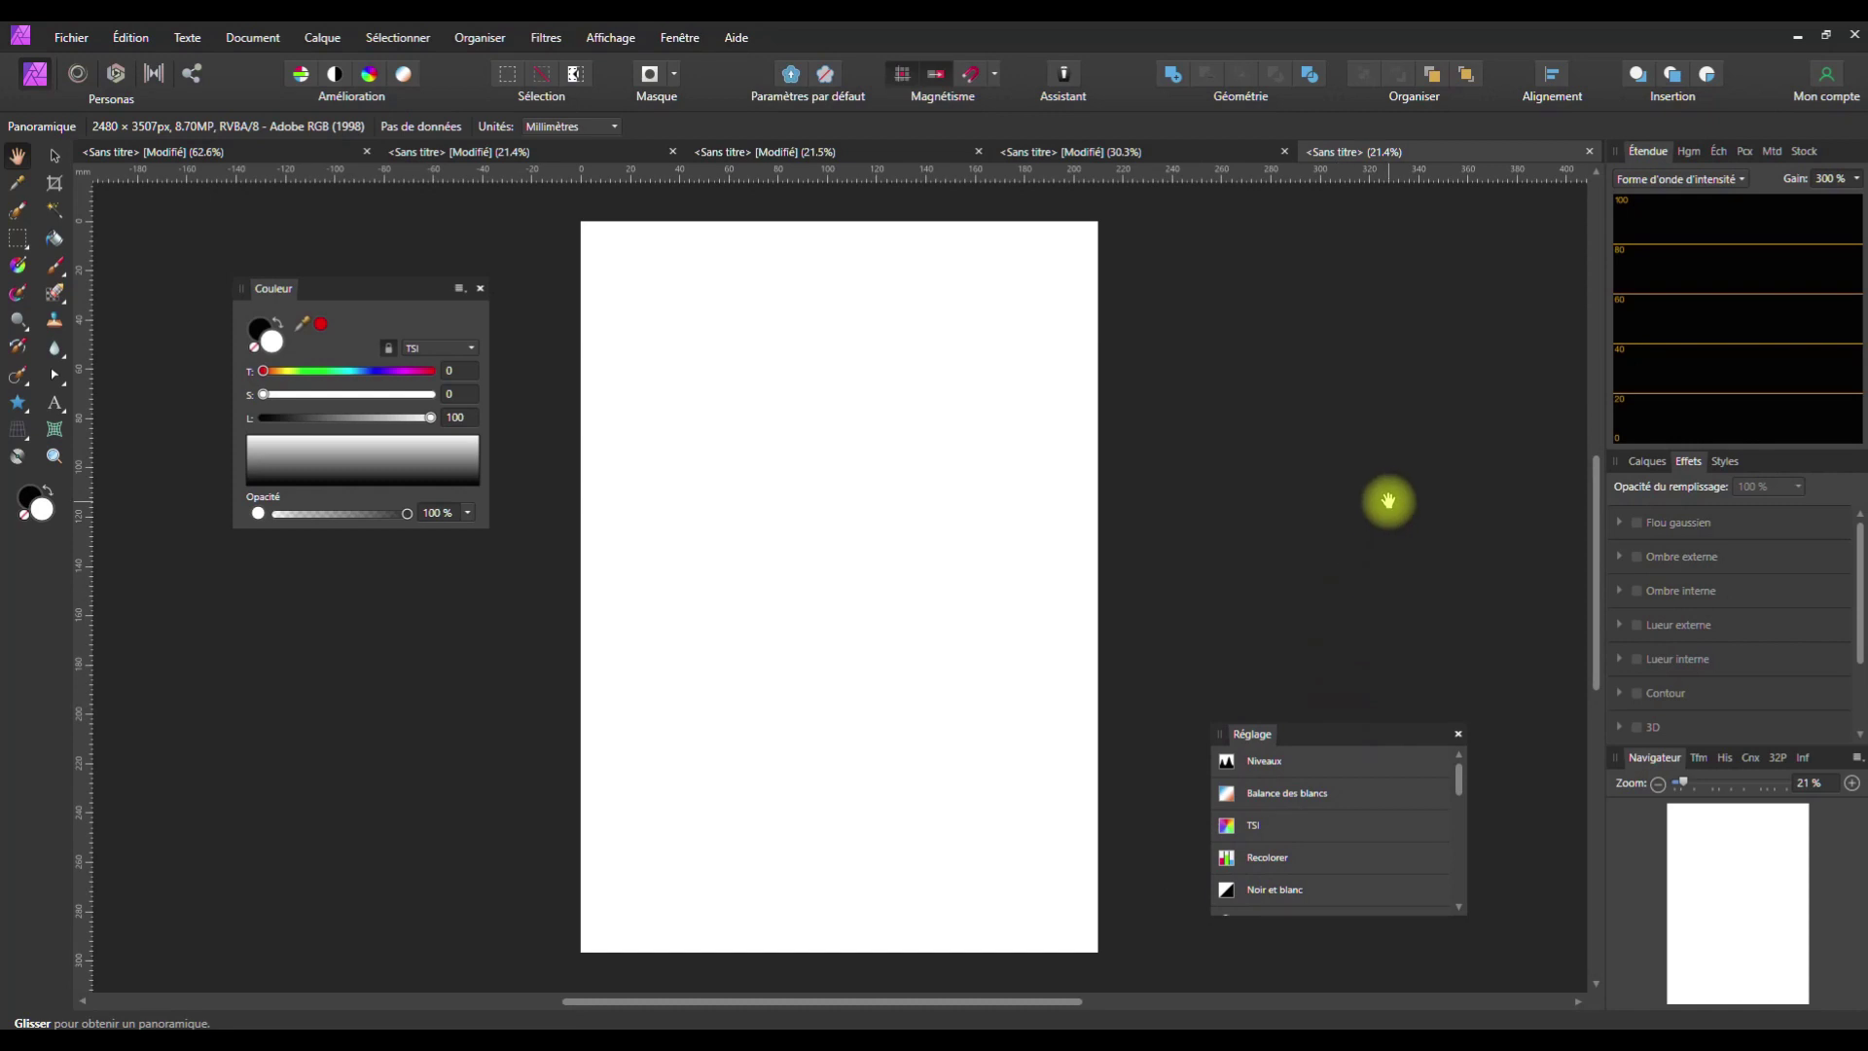
Save the current panel layout as a studio preset named "Test palette"
left_click(325, 39)
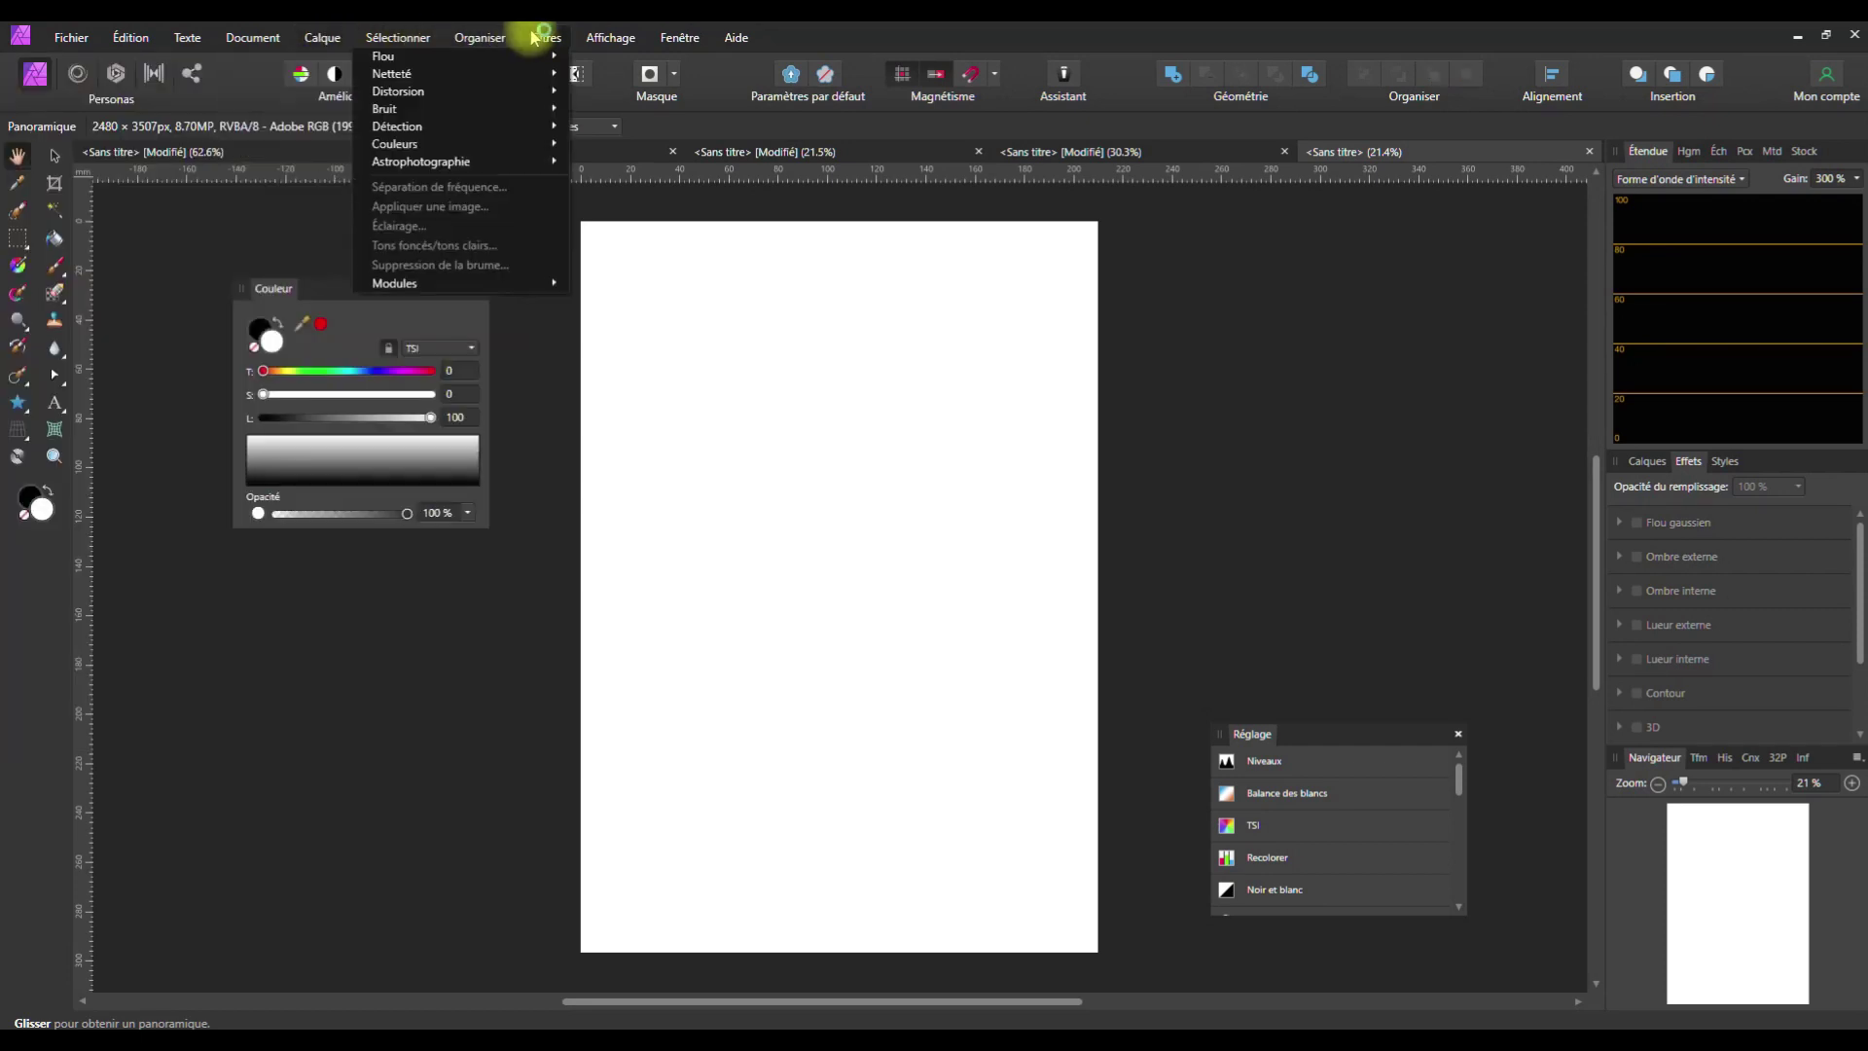
mouse_move(420, 41)
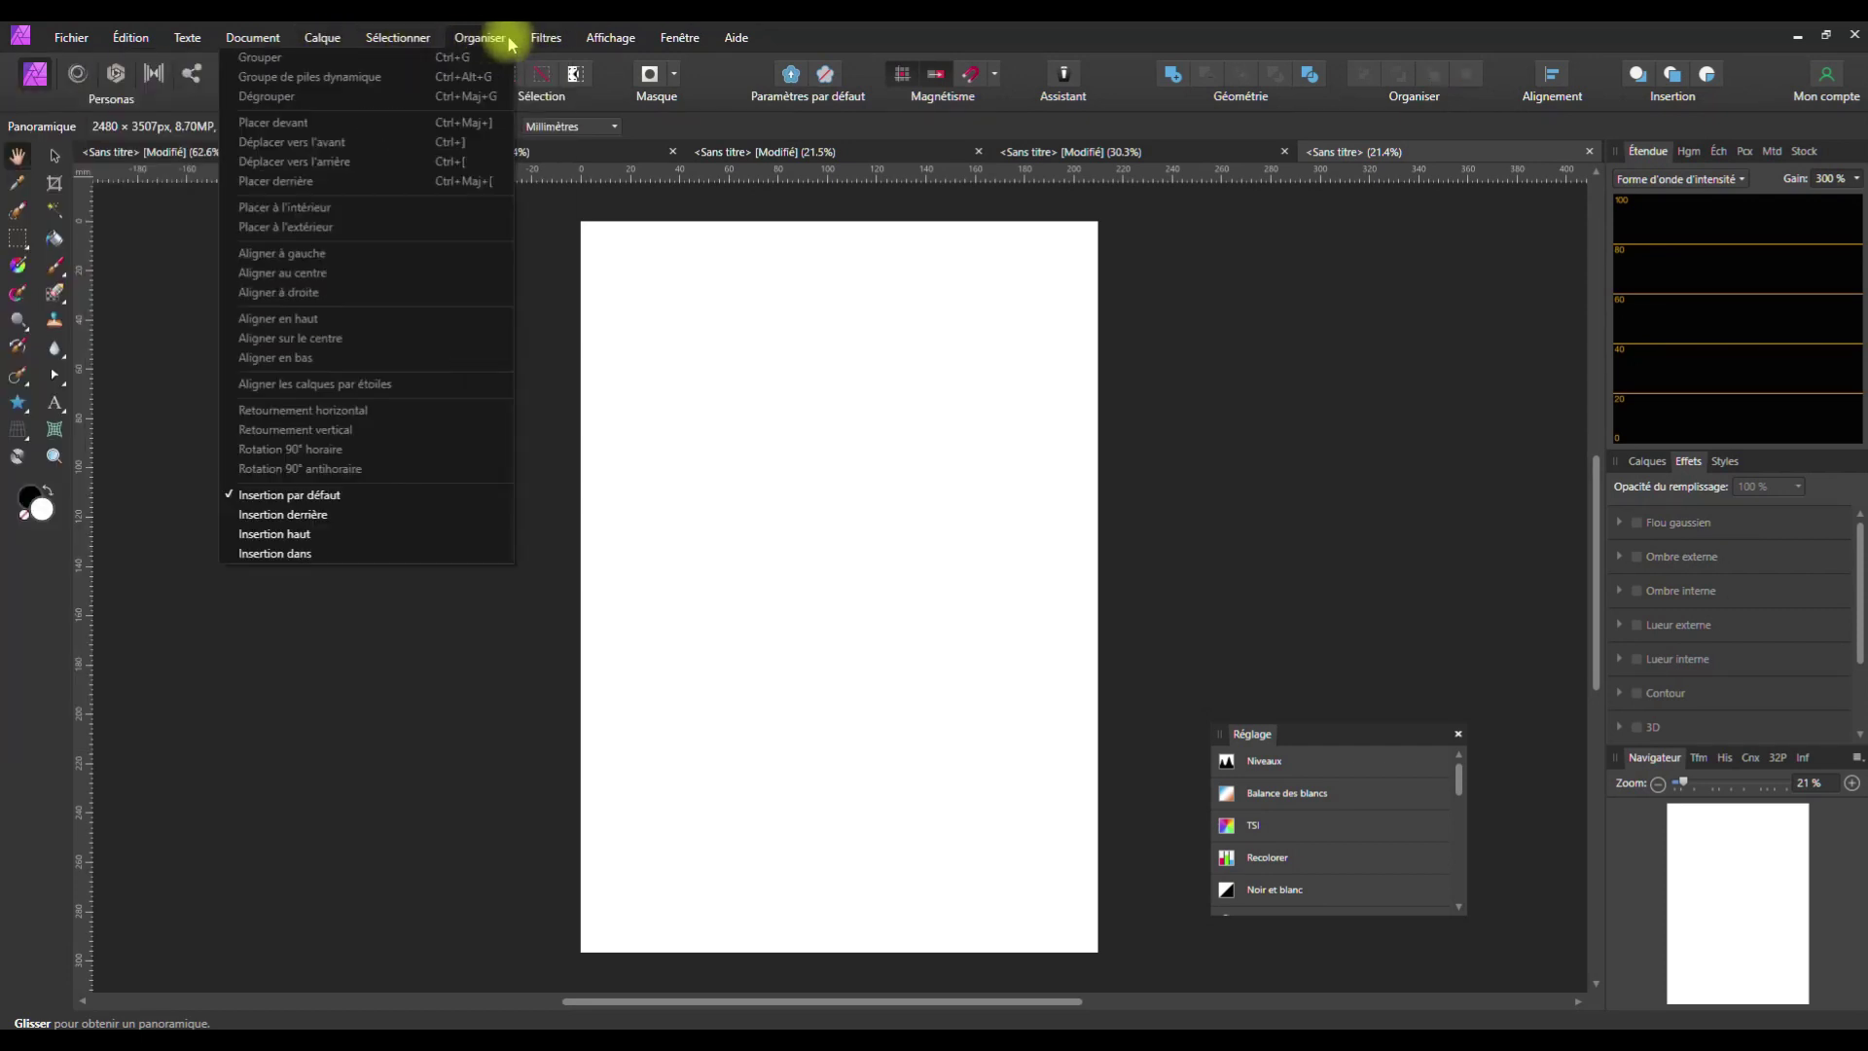
mouse_move(607, 39)
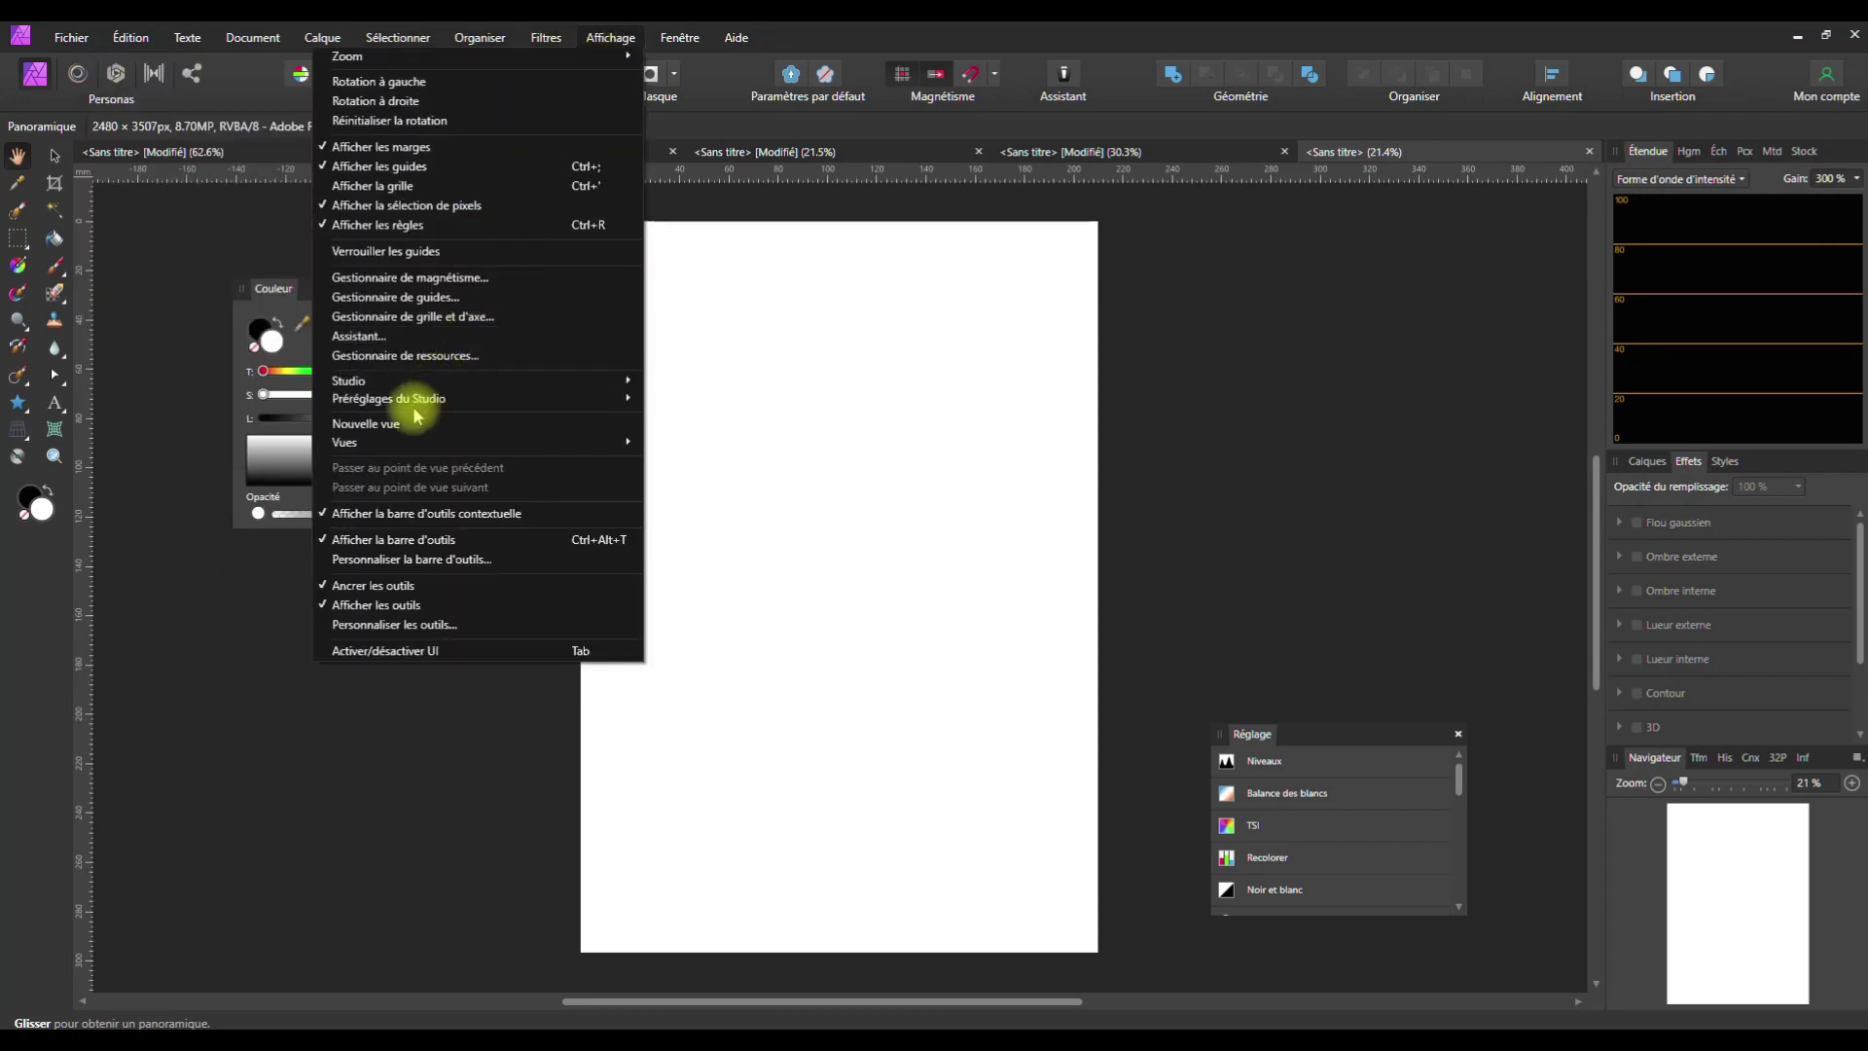
mouse_move(398, 401)
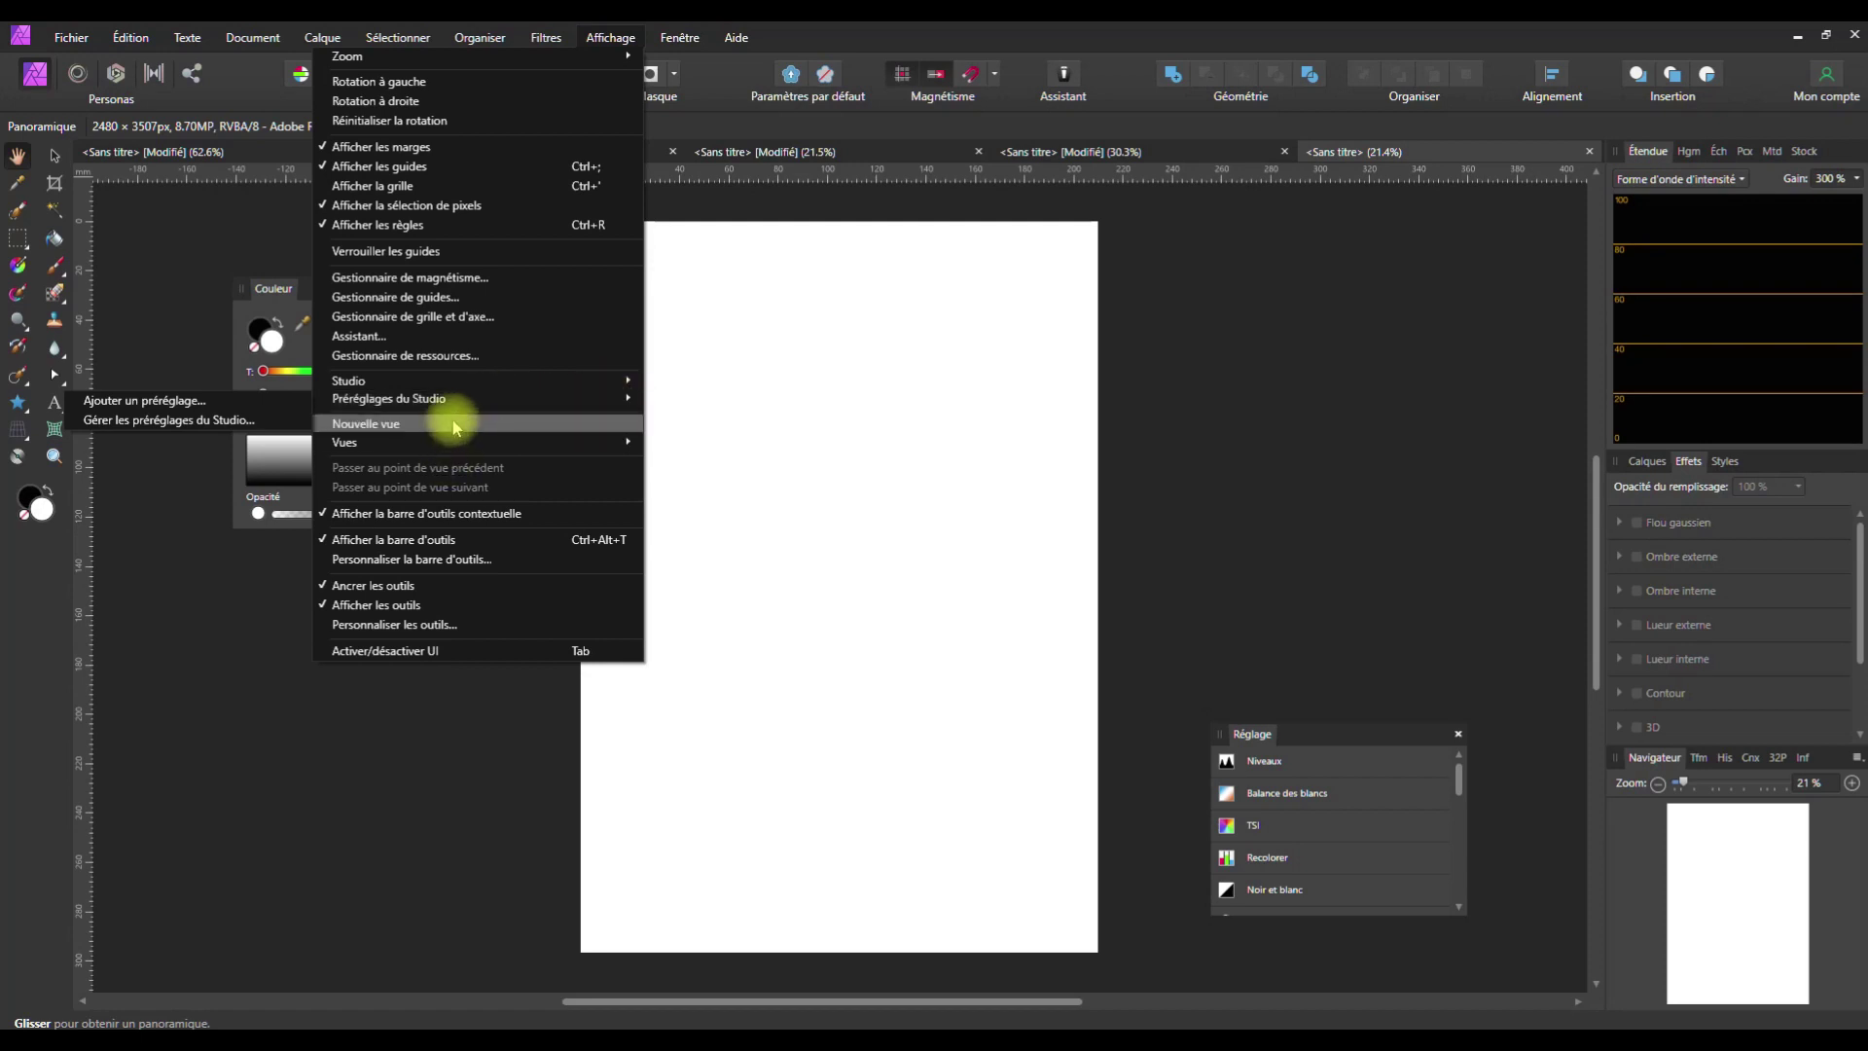
left_click(134, 399)
type("Test palette")
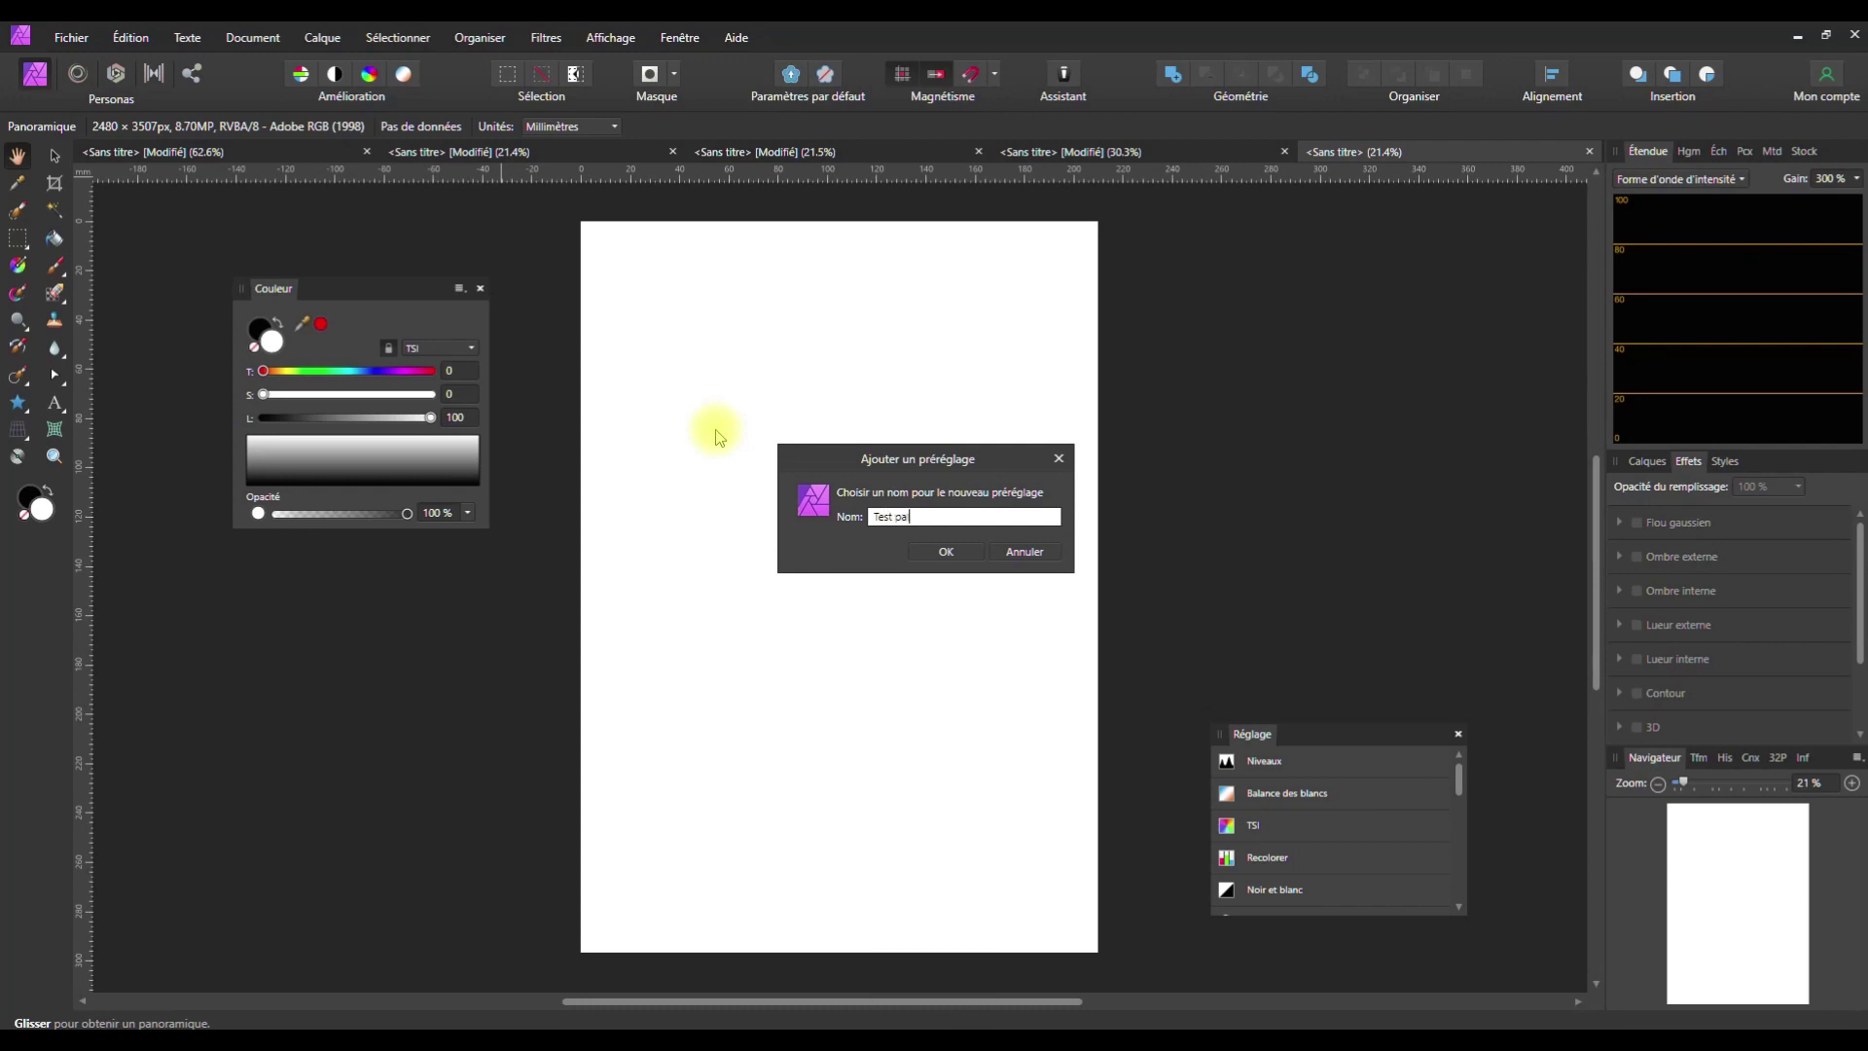
left_click(943, 551)
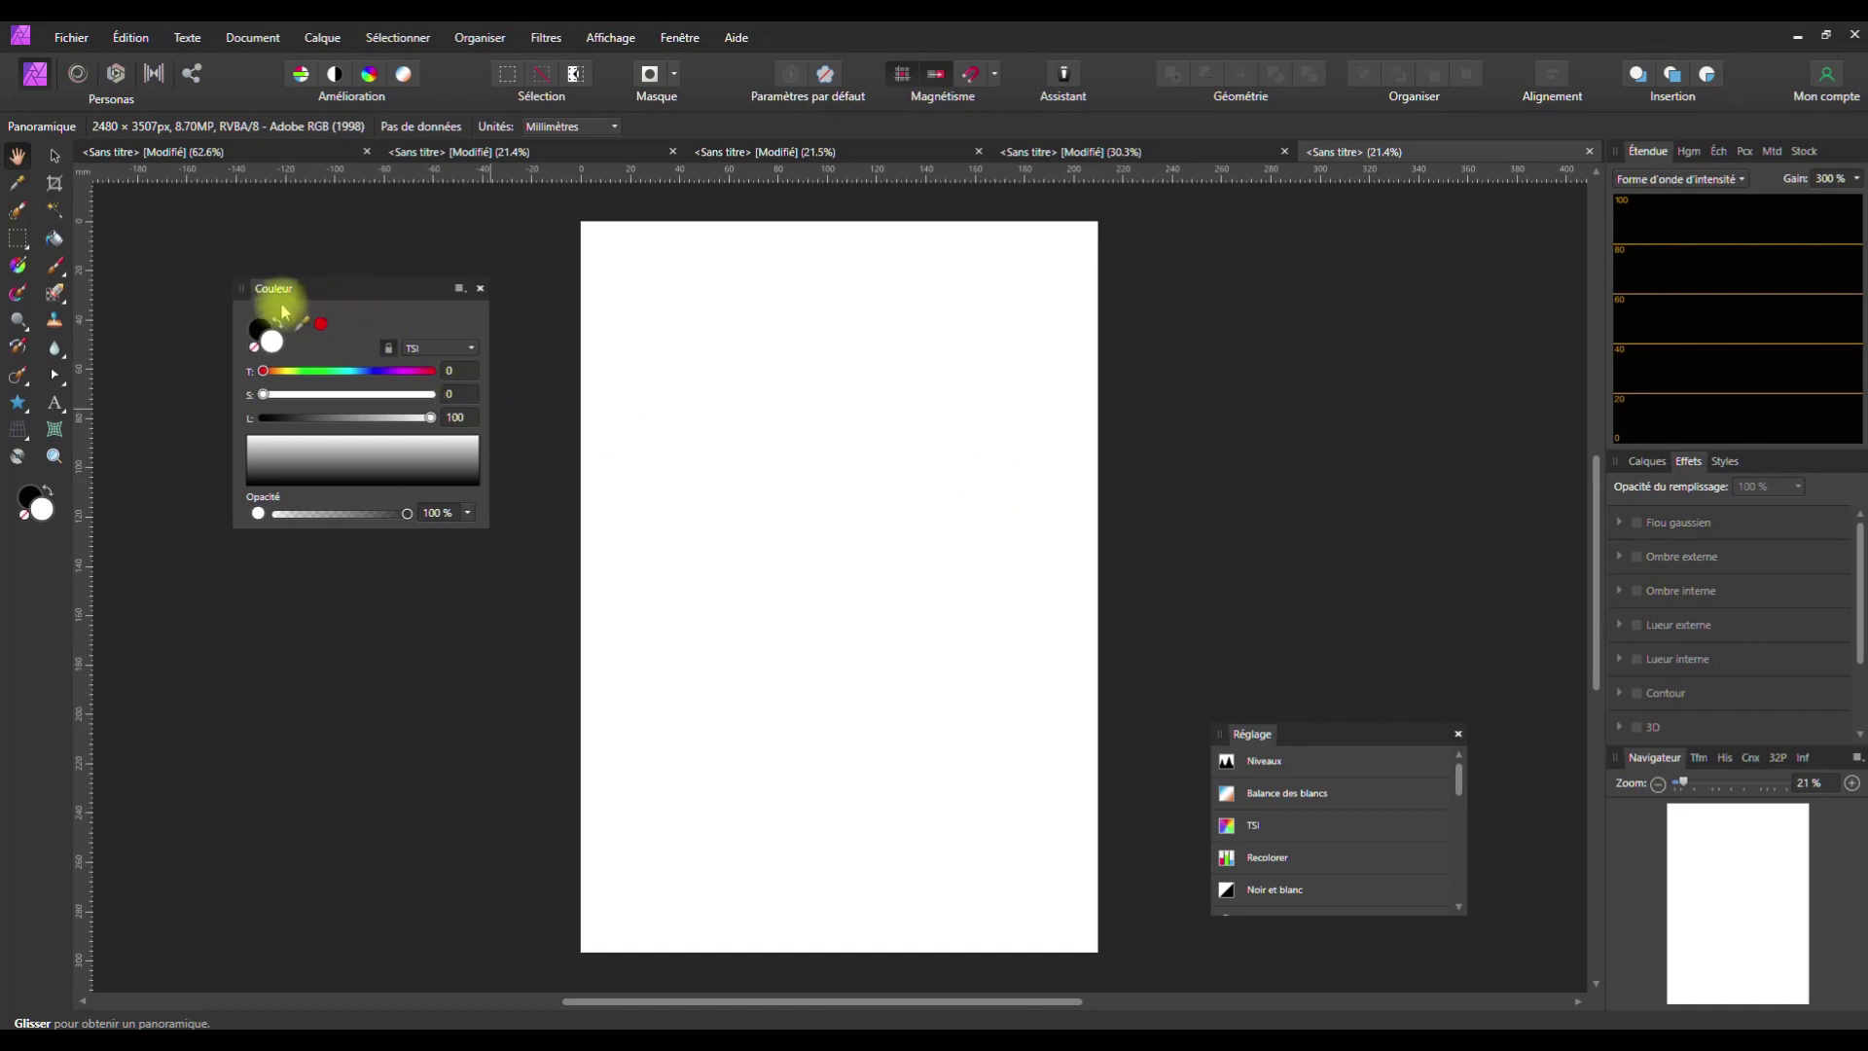
Dock the Couleur and Réglage panels back with the other panels, and restore the floating layout with the Test palette studio preset
left_click_drag(265, 297, 1609, 150)
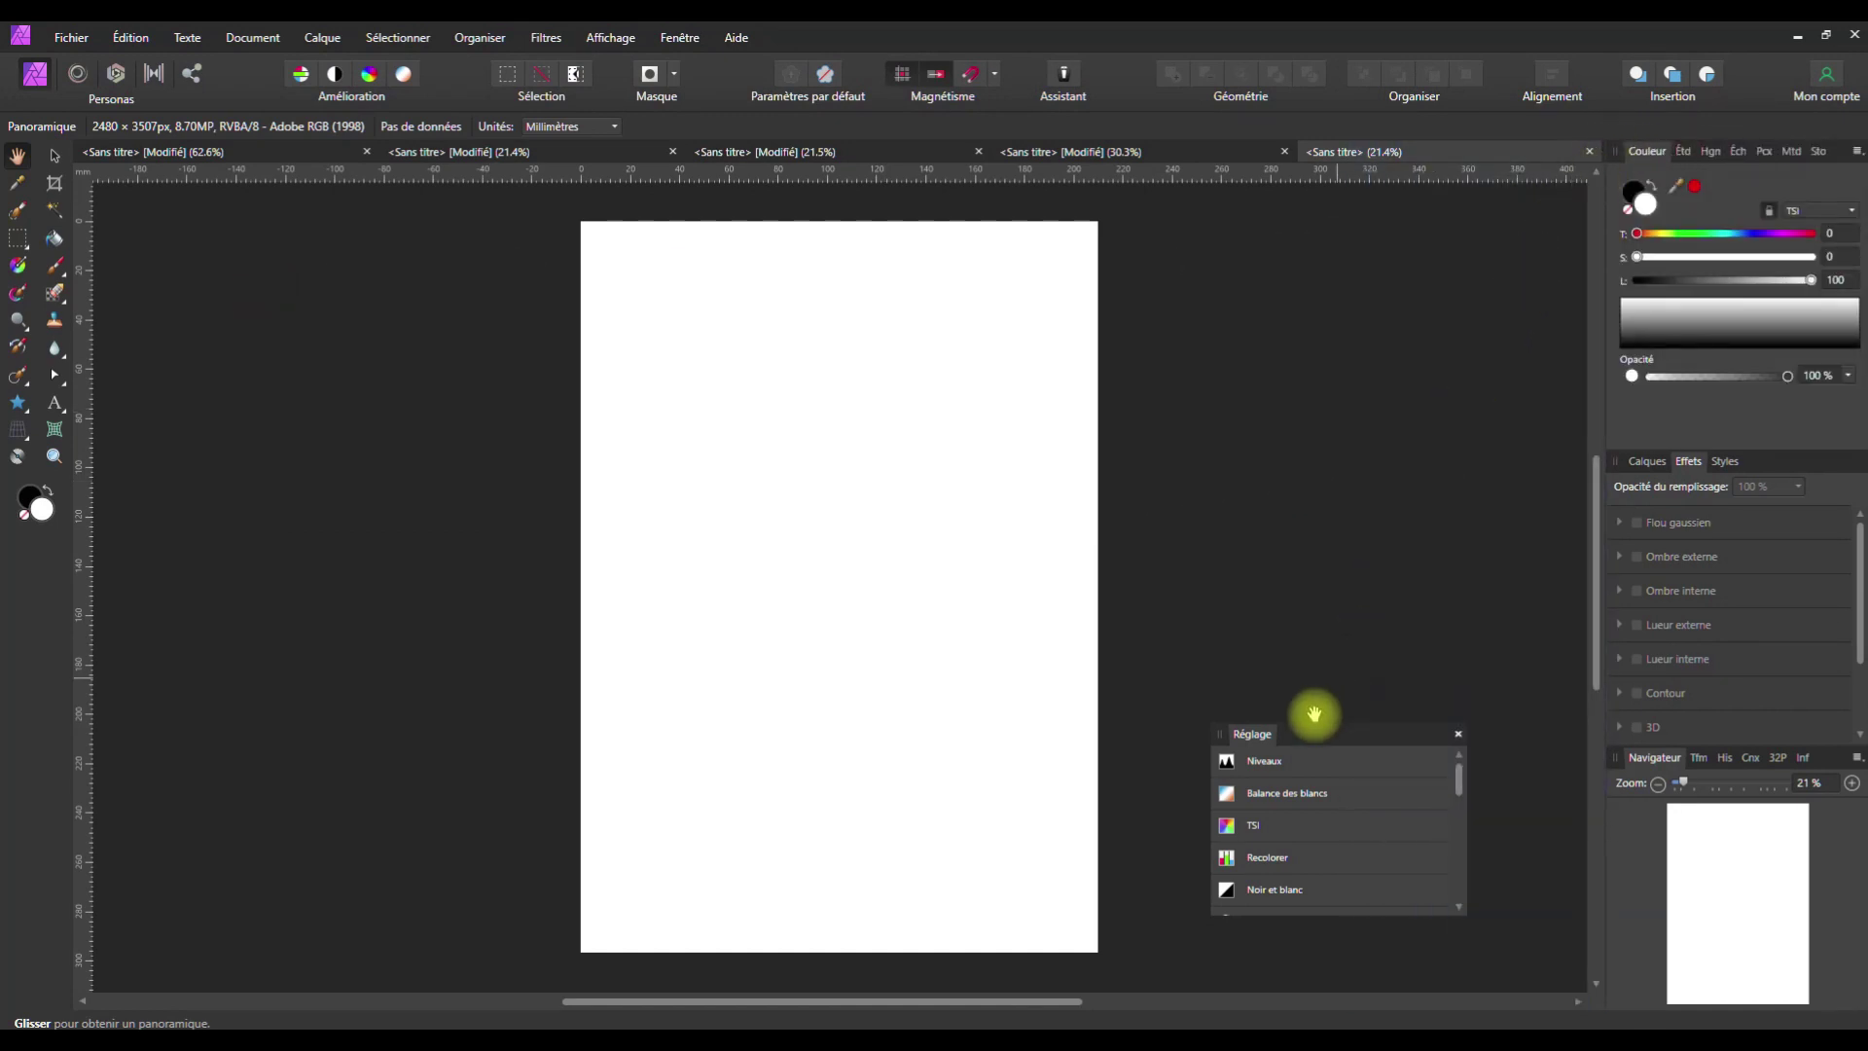
left_click_drag(1258, 749, 1687, 416)
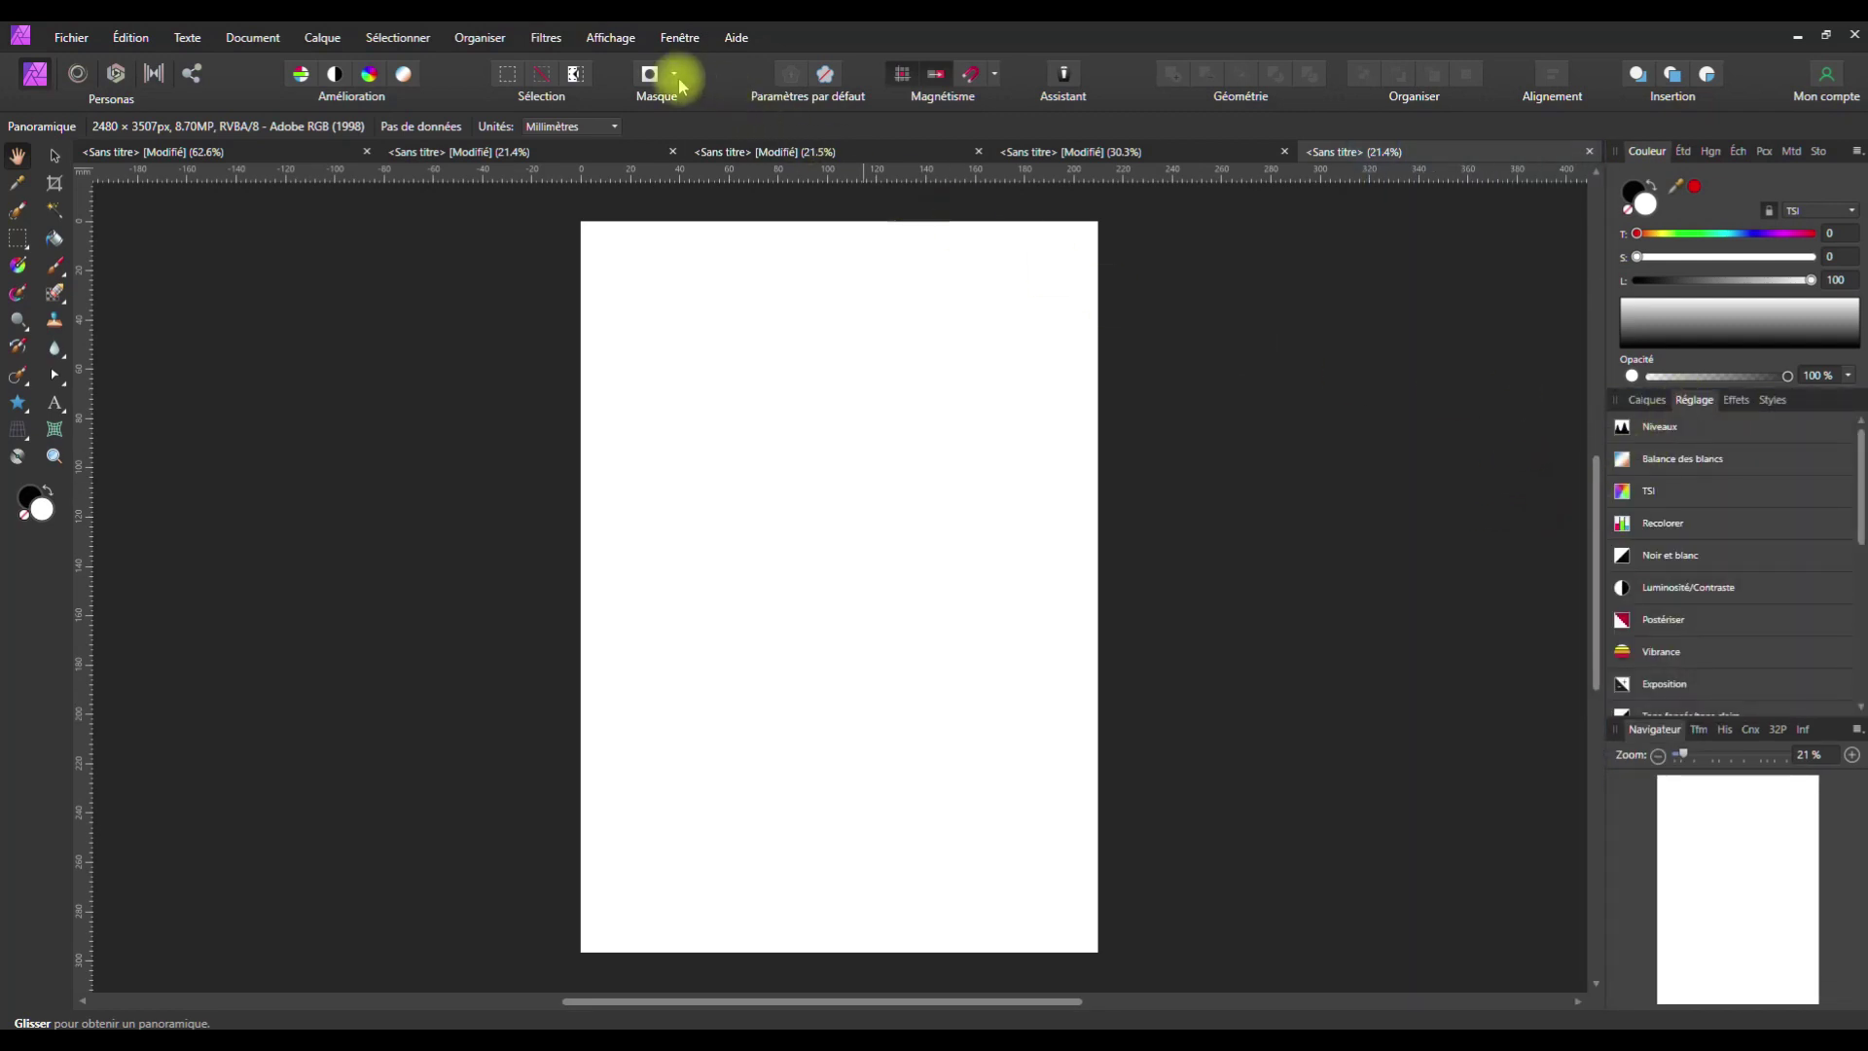
left_click(612, 39)
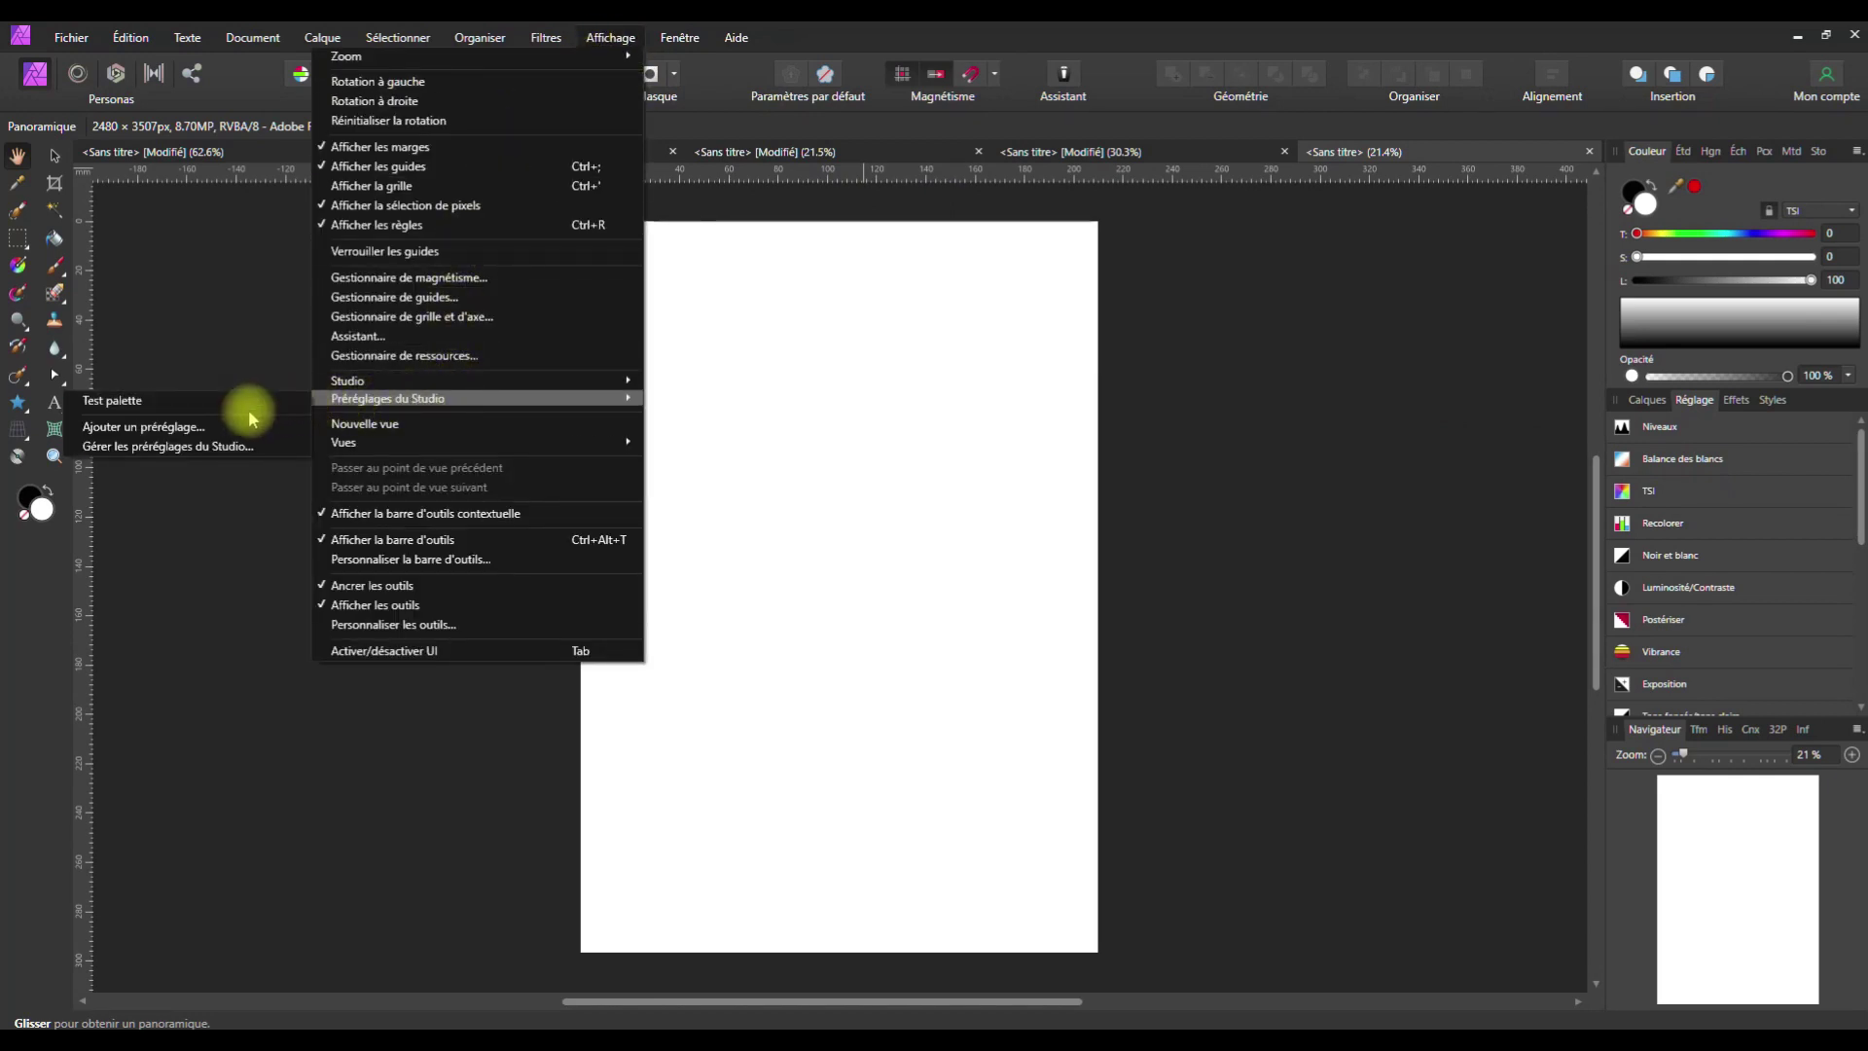
left_click(123, 403)
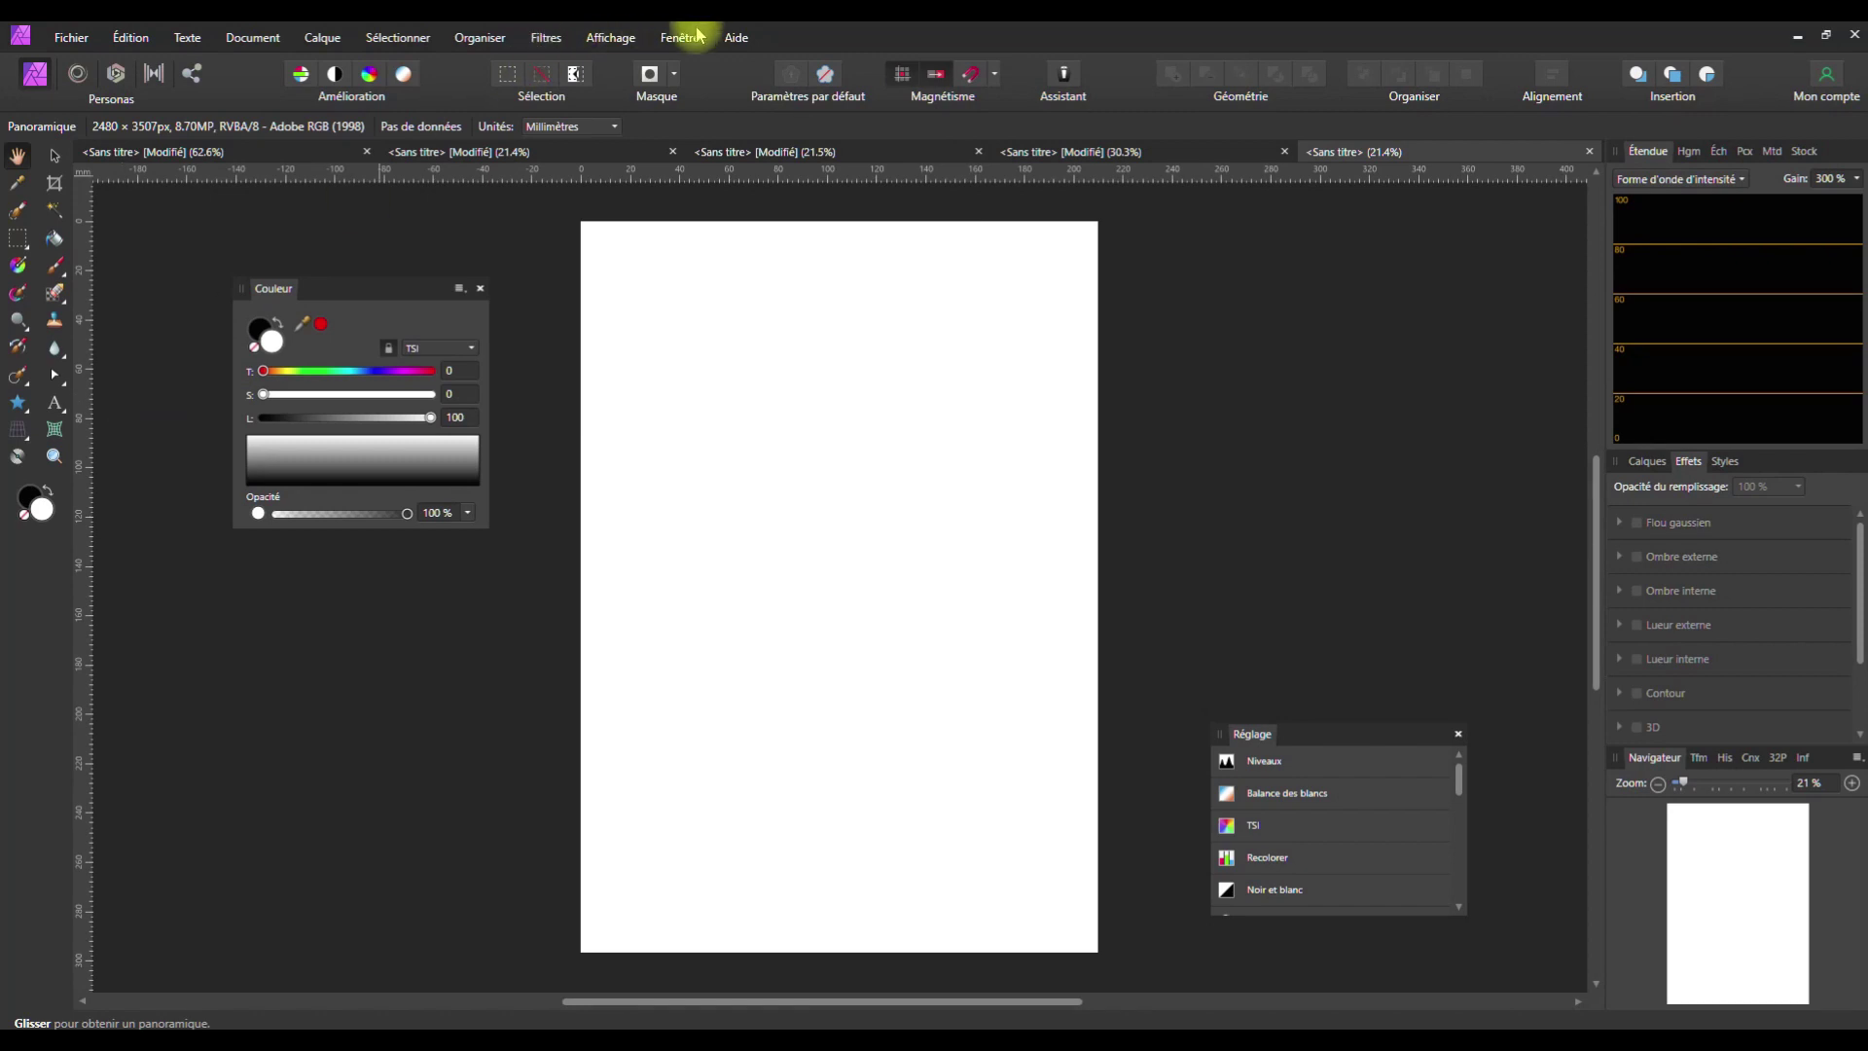
left_click(613, 39)
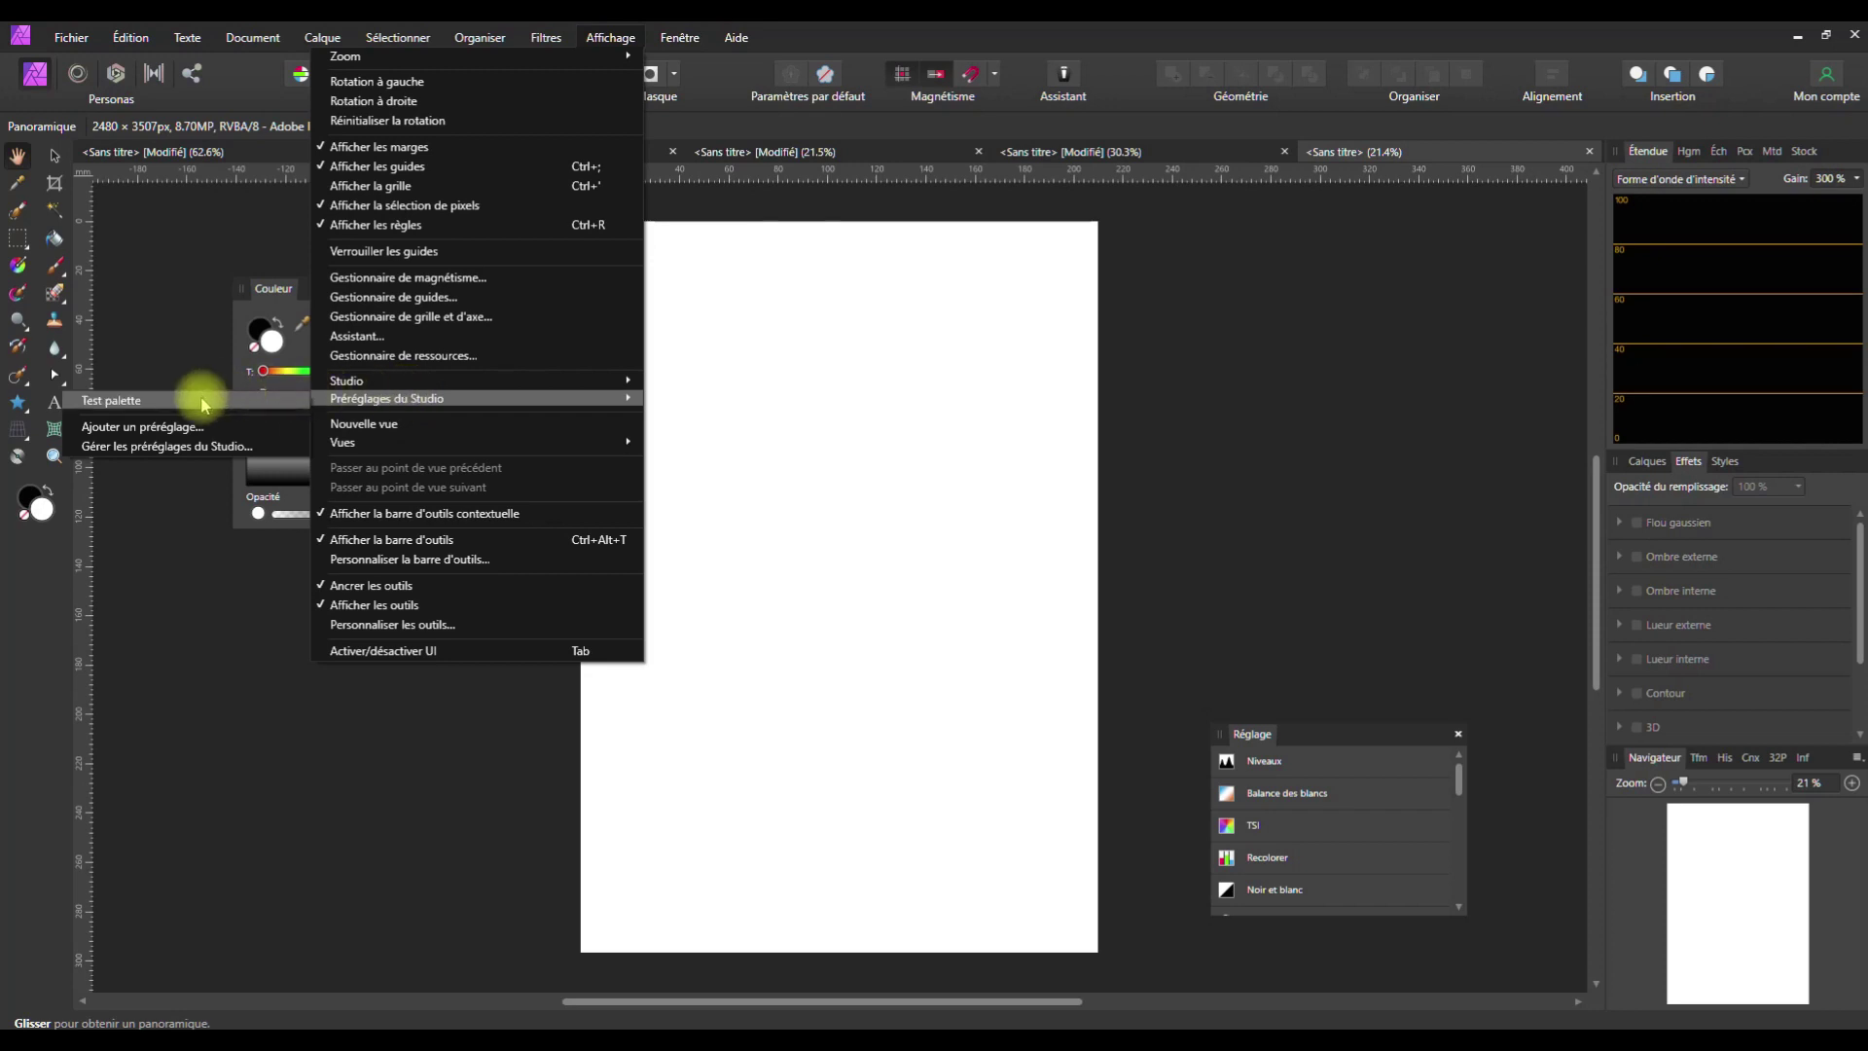
left_click(1311, 310)
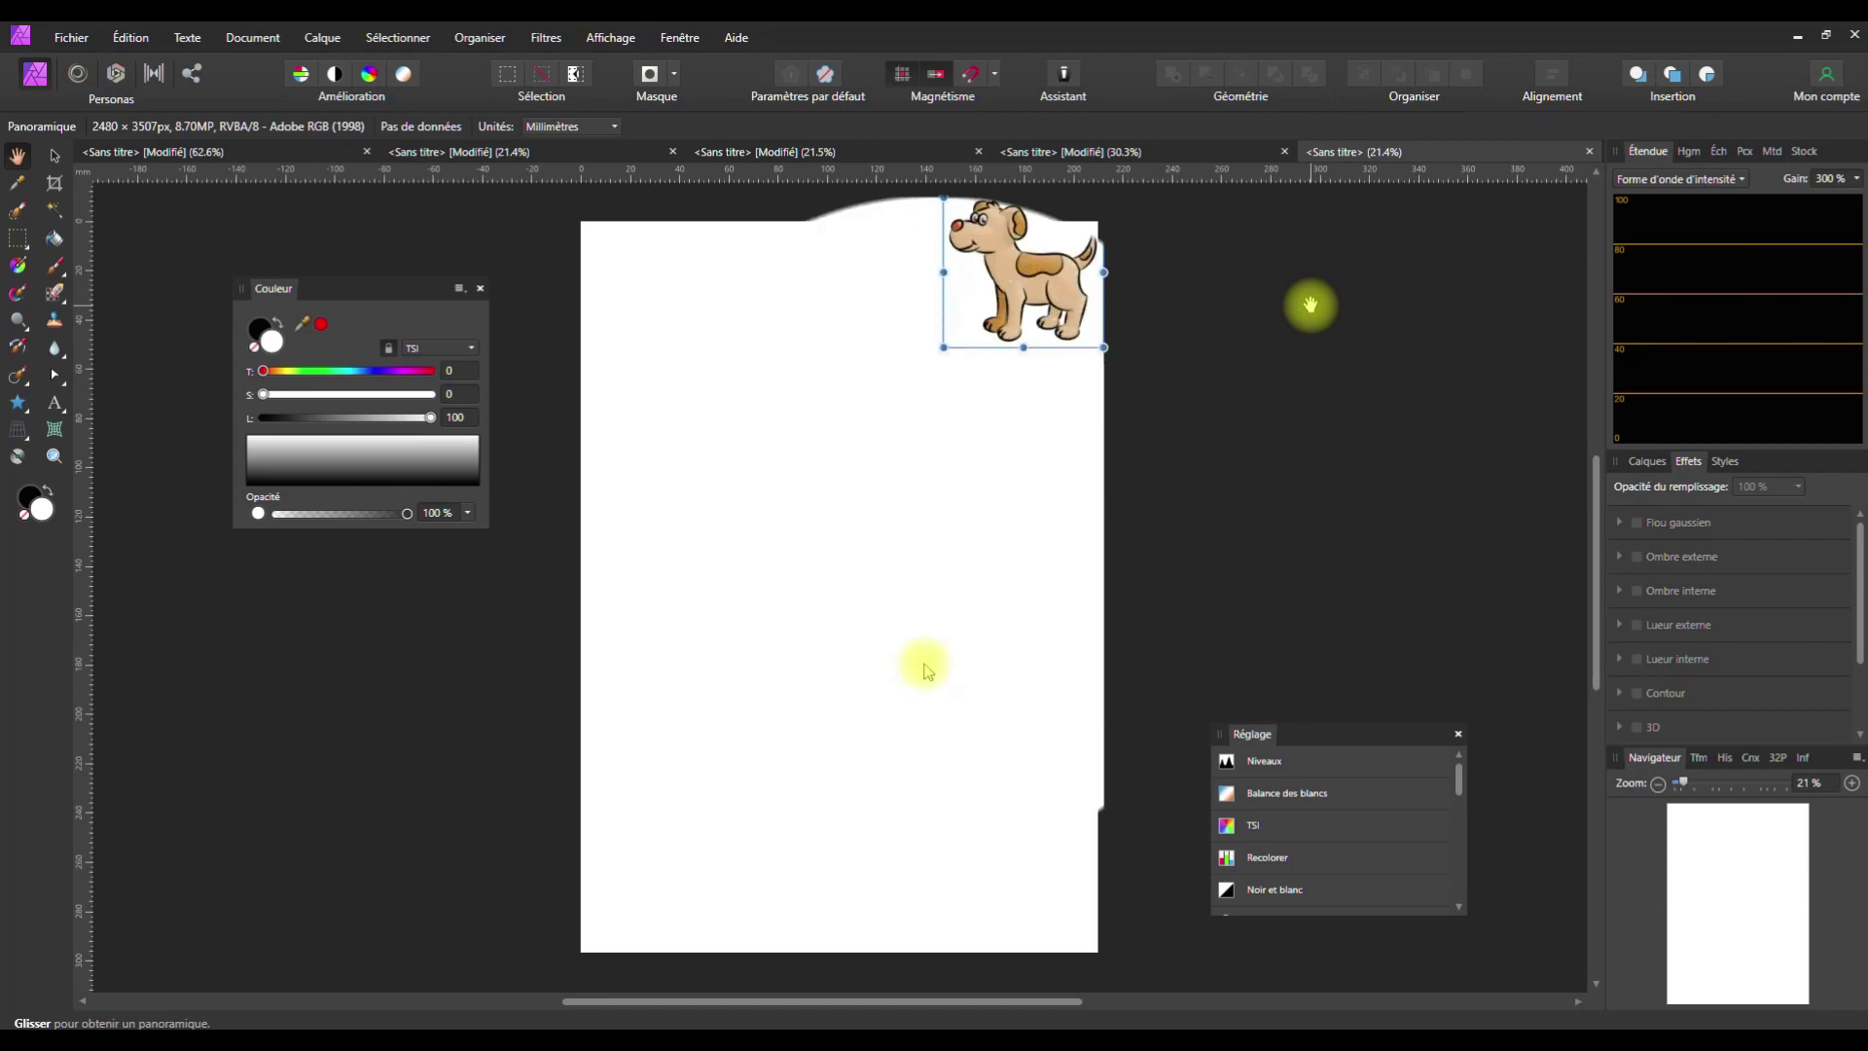
key("ctrl+z")
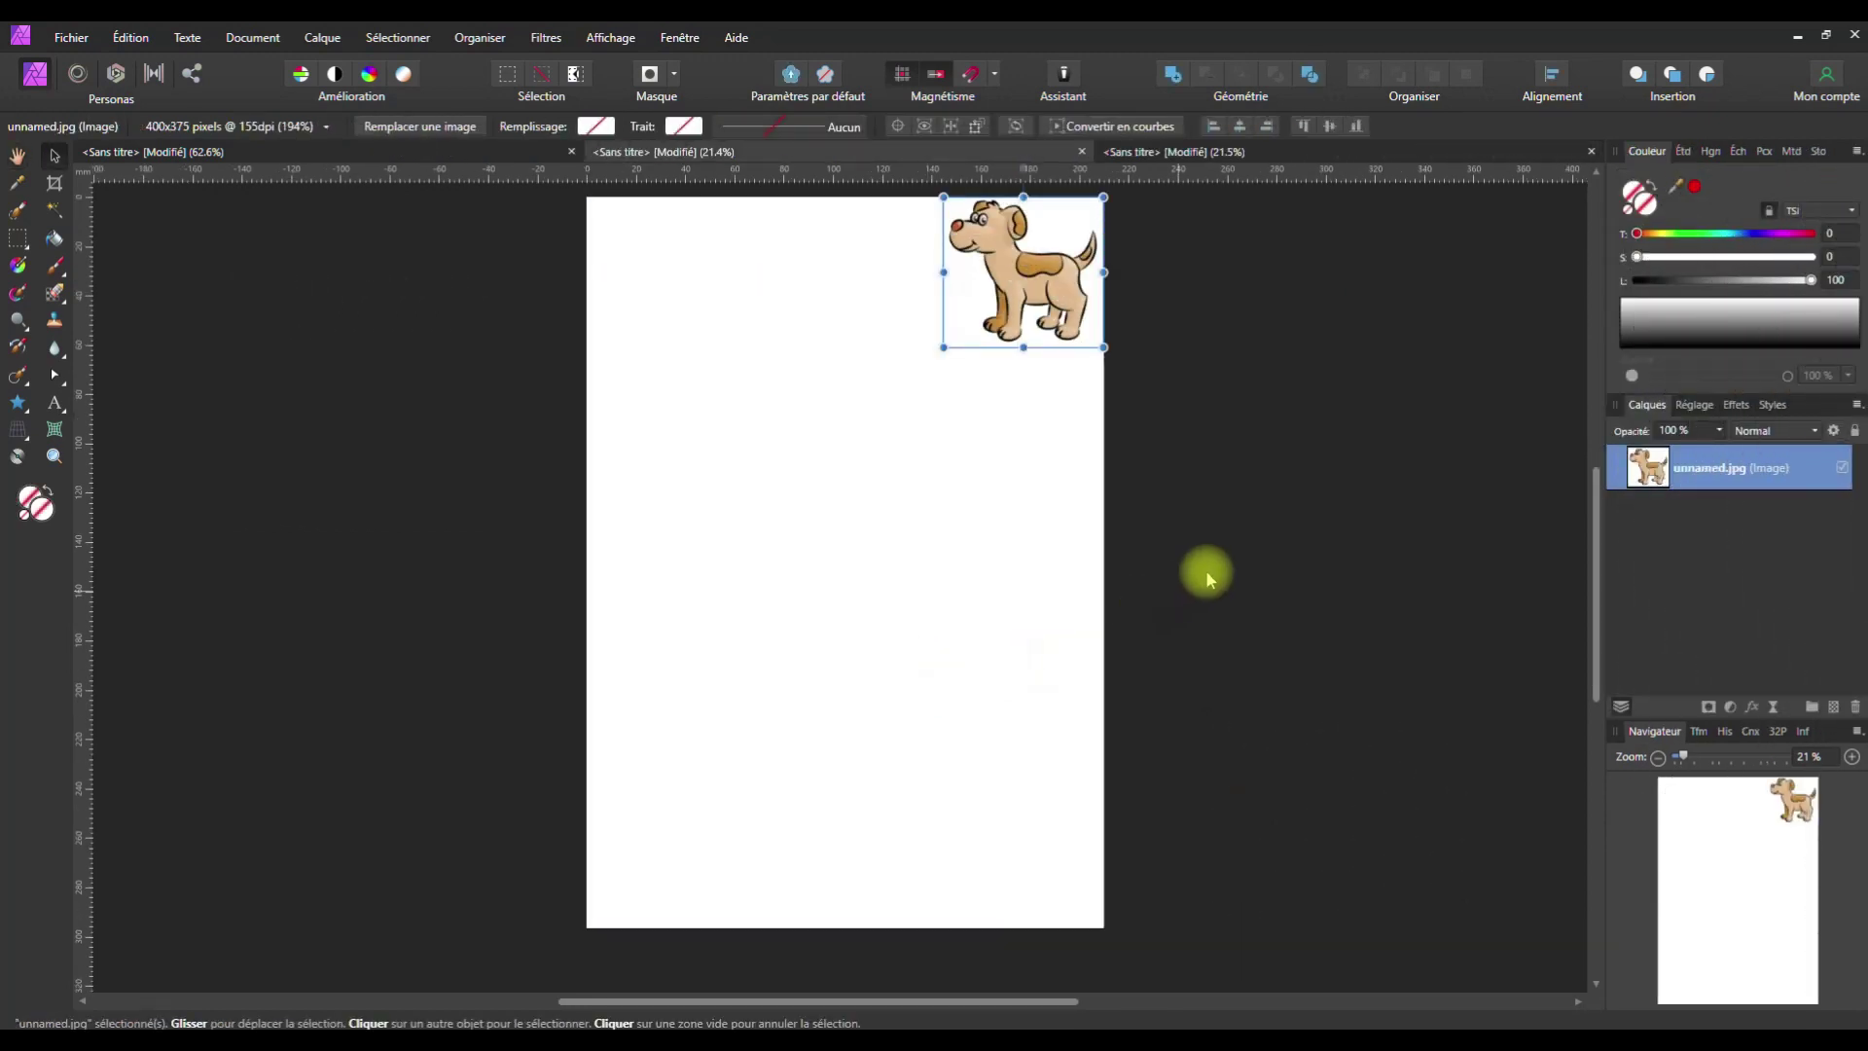
left_click(1206, 581)
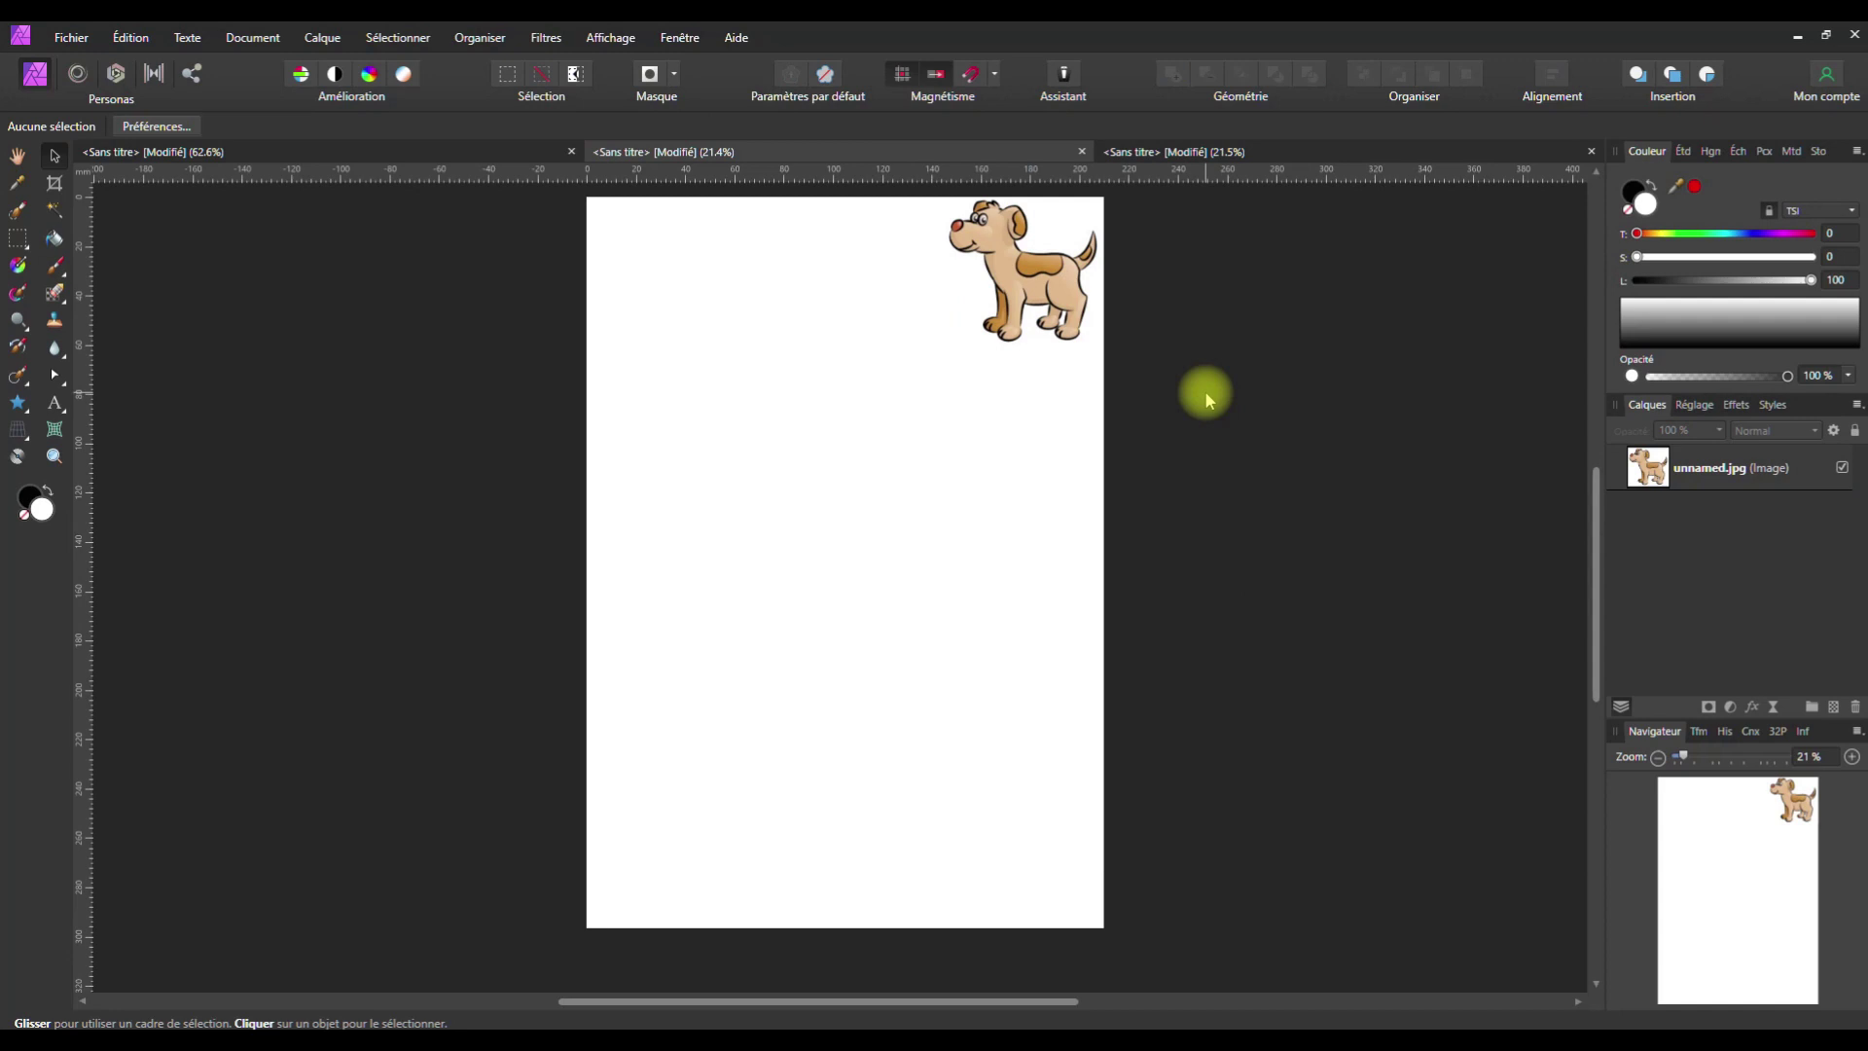
left_click(1024, 282)
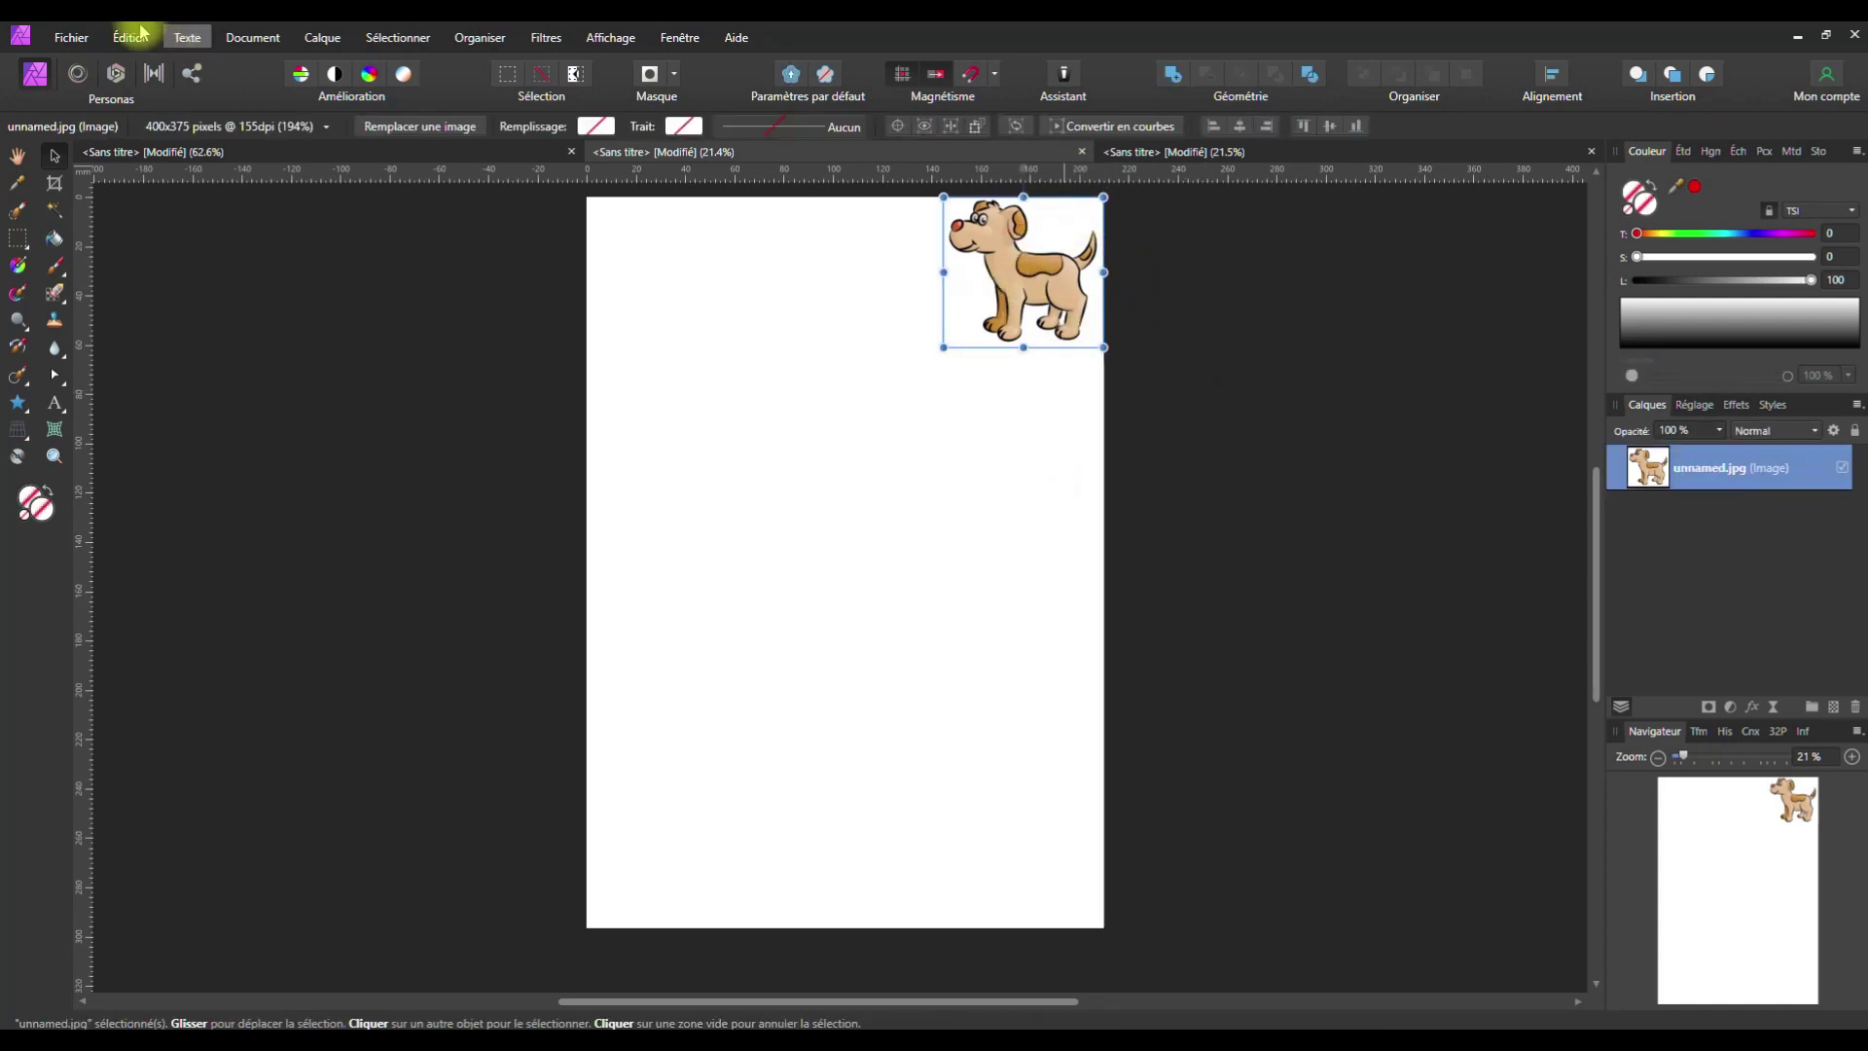
left_click(73, 38)
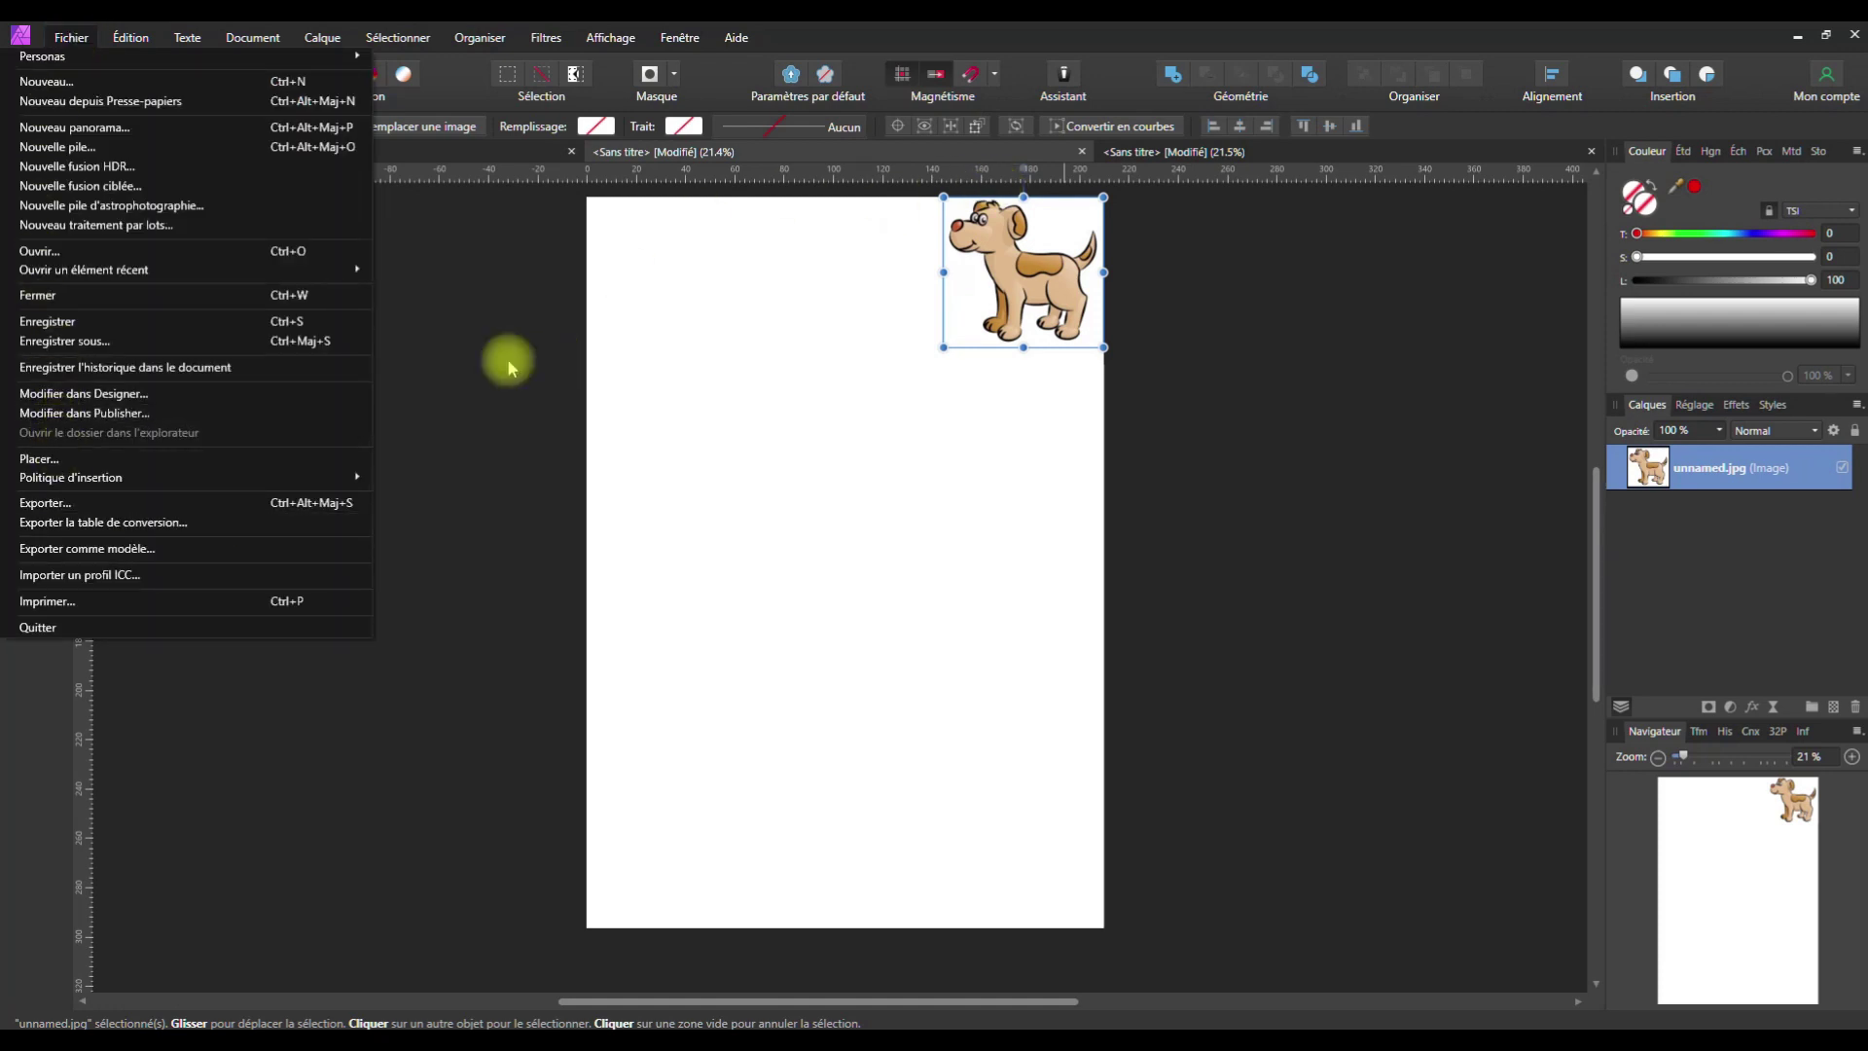
left_click(1255, 265)
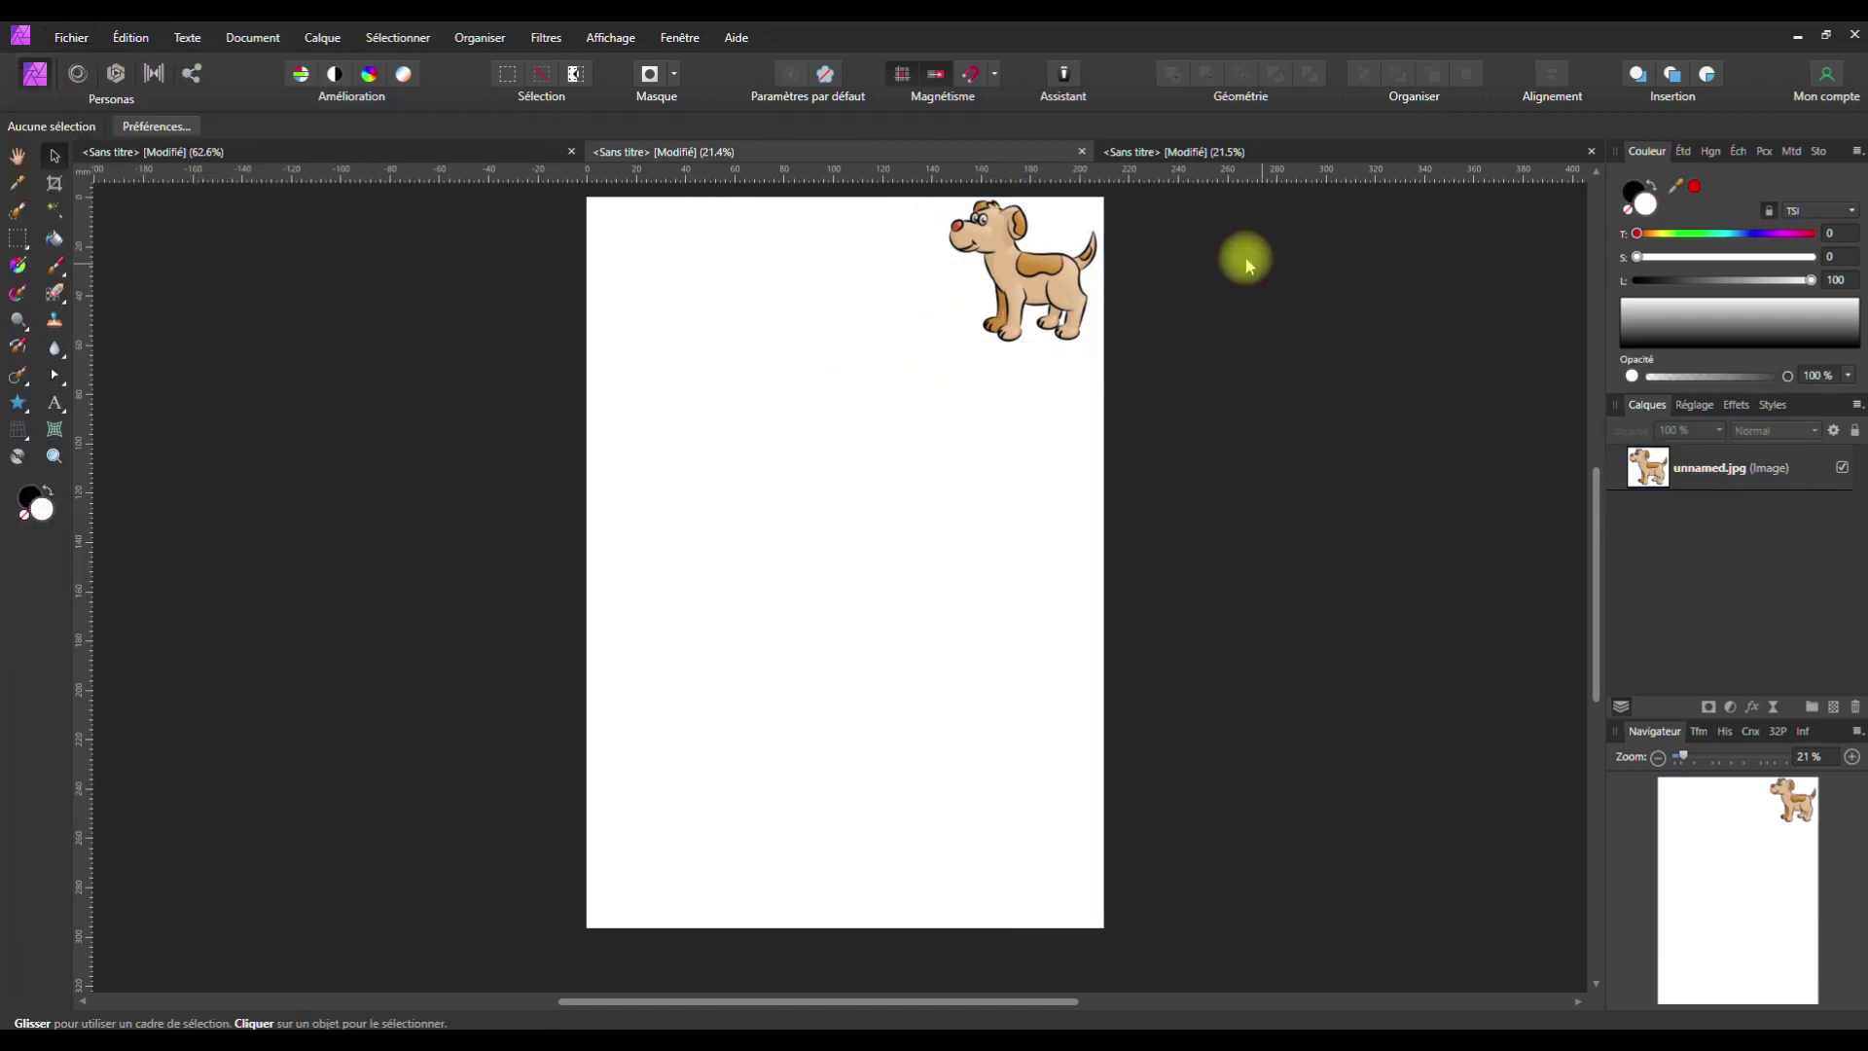
Rasterize the dog image layer unnamed.jpg into a pixel layer
left_click(1023, 279)
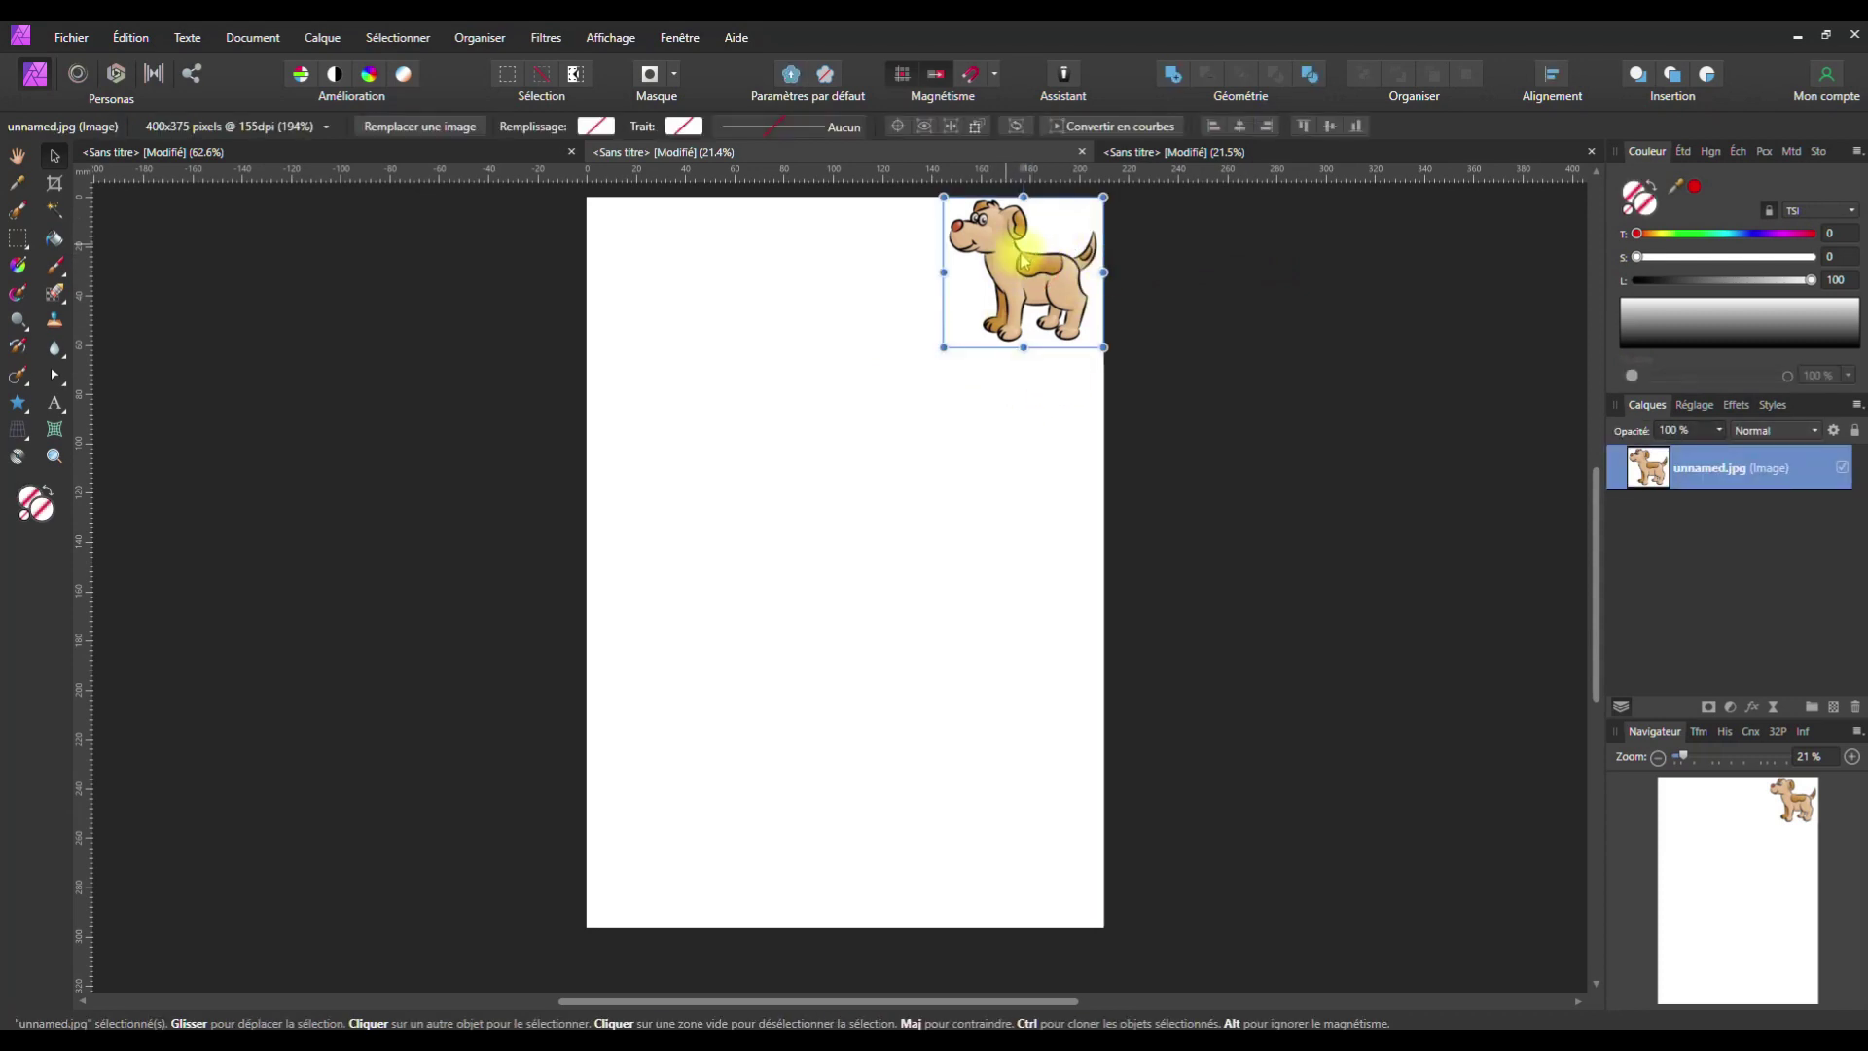
right_click(1664, 475)
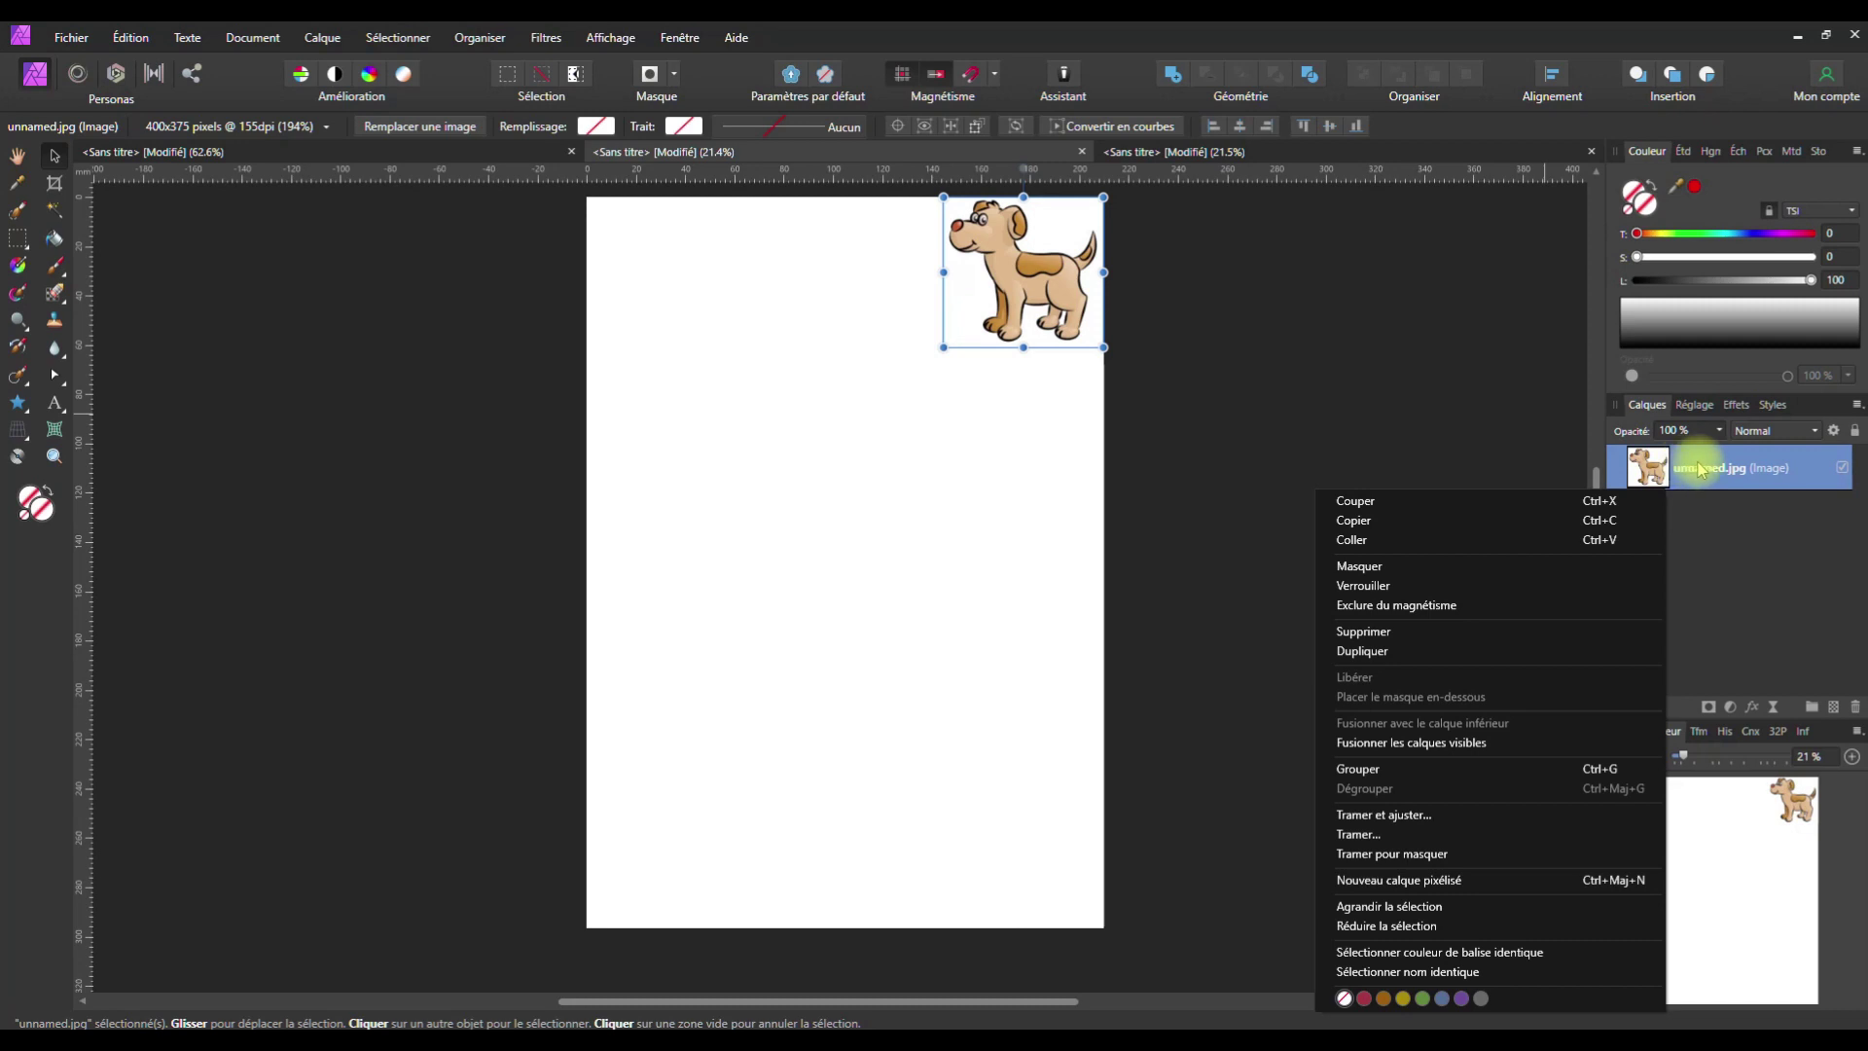
left_click(1359, 835)
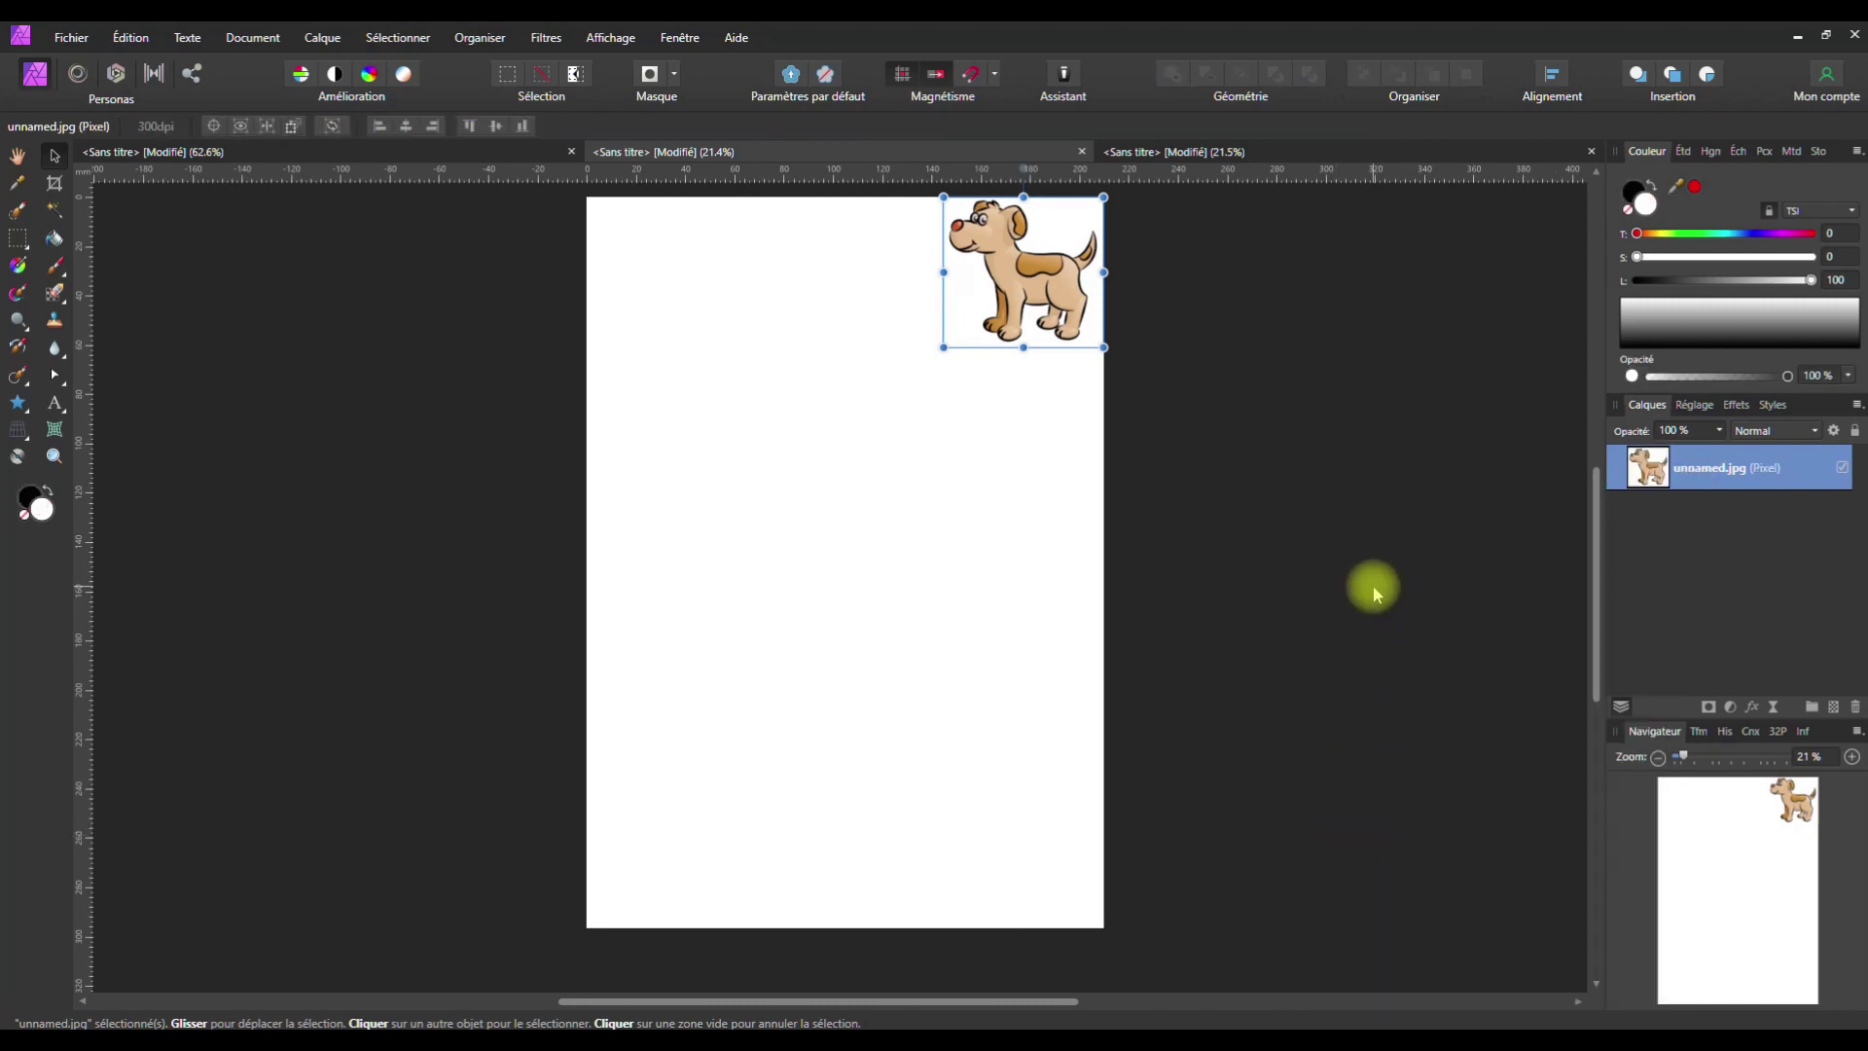
left_click(1471, 425)
Create a new pattern layer from the dog pixel layer, and shrink its repeating tile to about 40 mm wide
left_click(1697, 471)
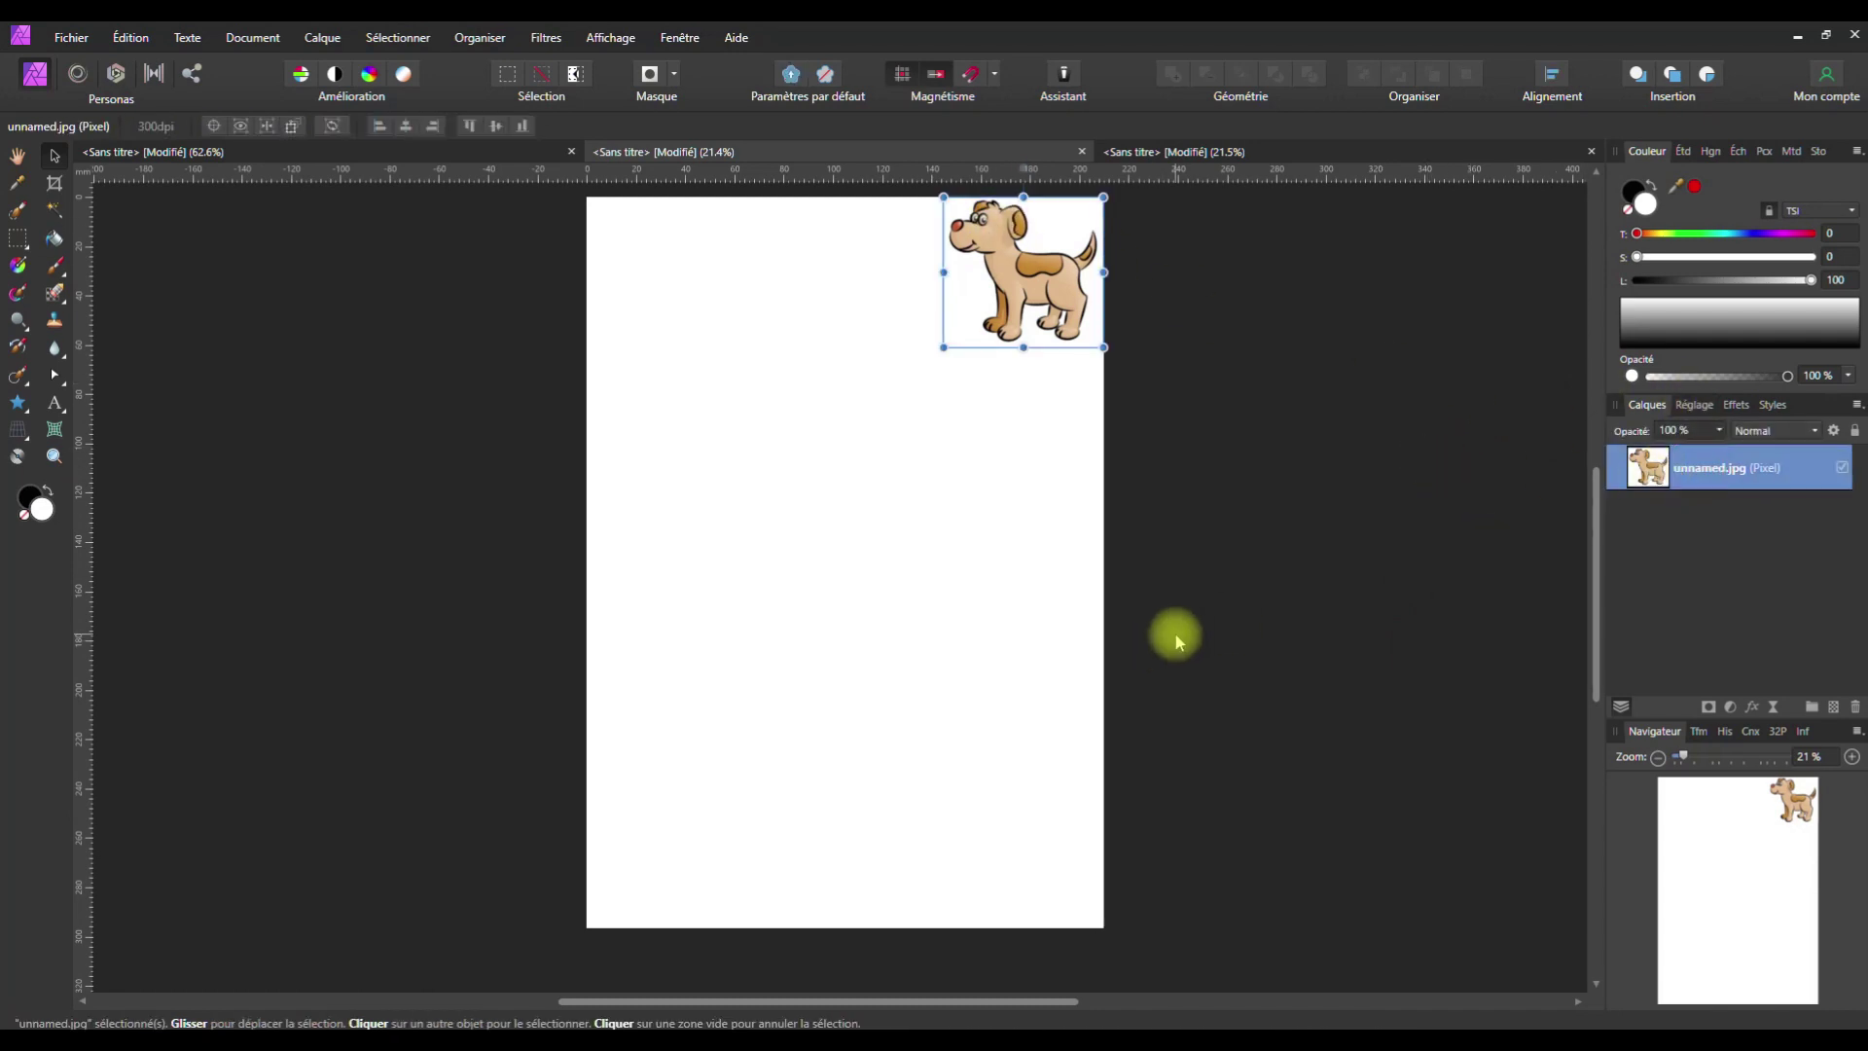
left_click(324, 41)
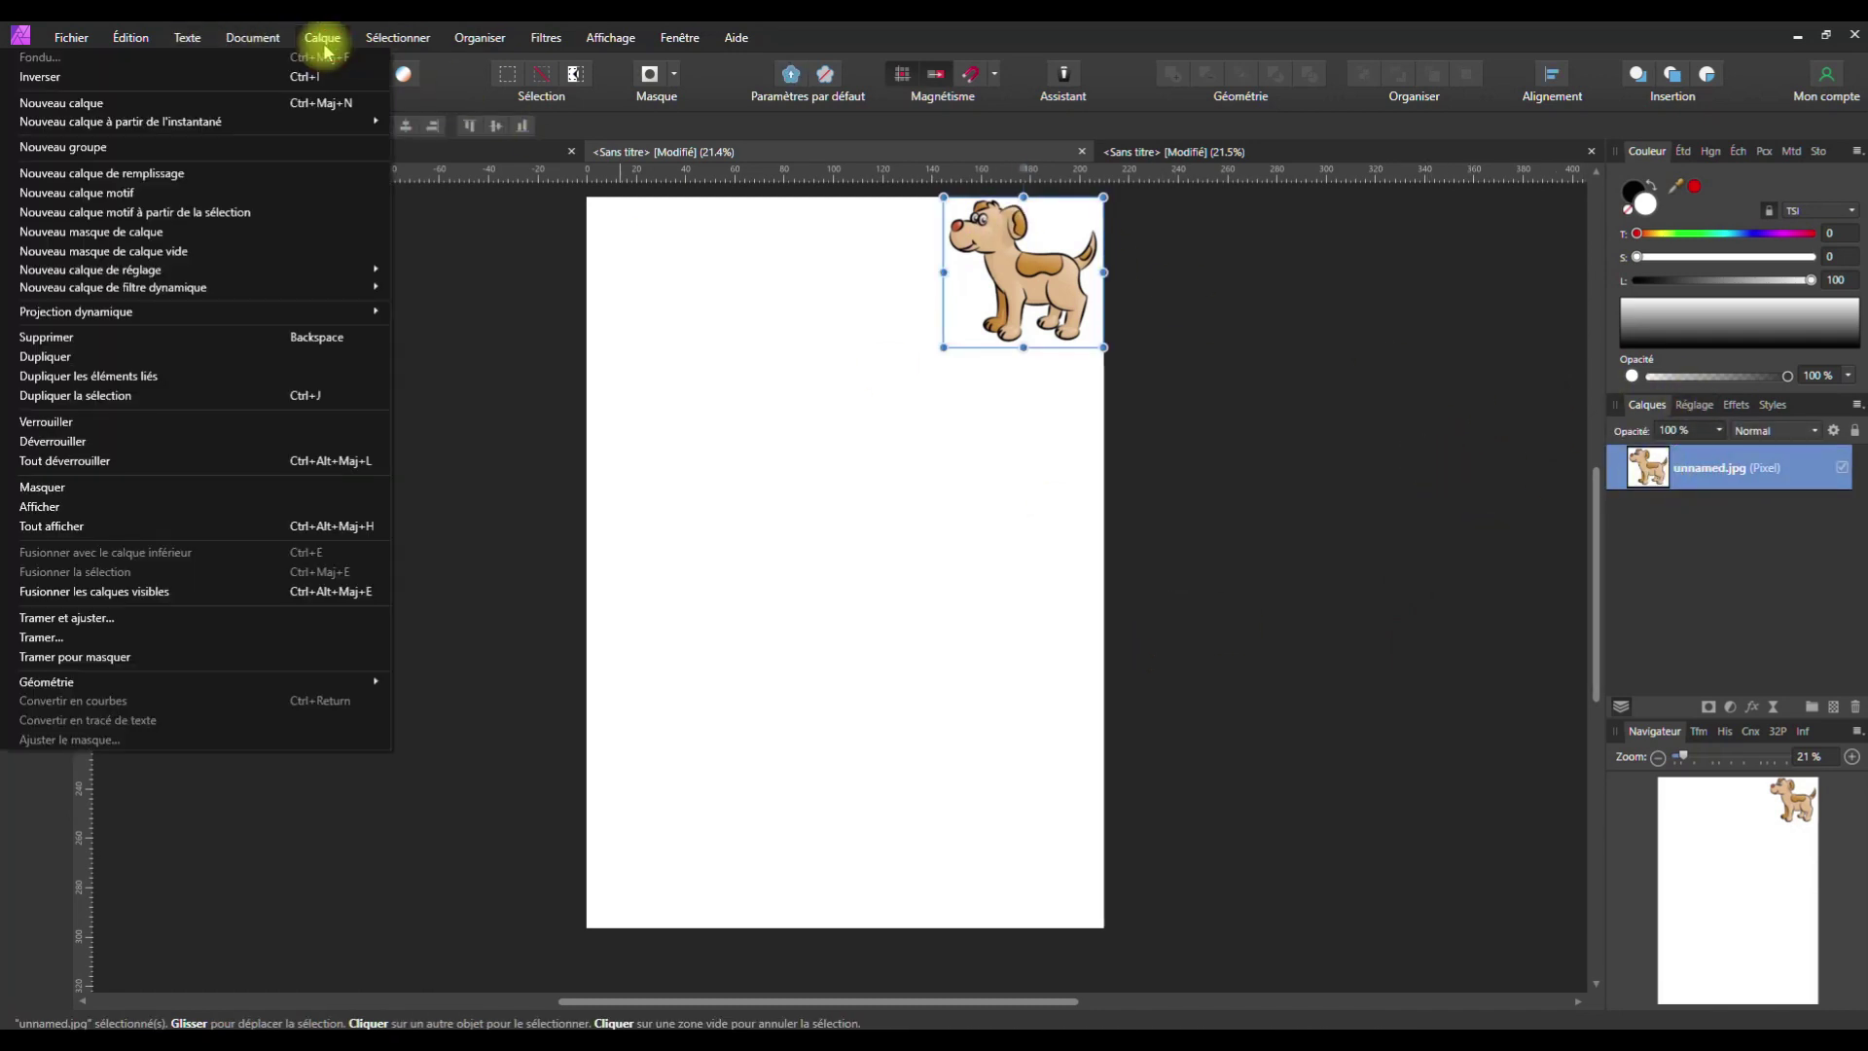
left_click(142, 216)
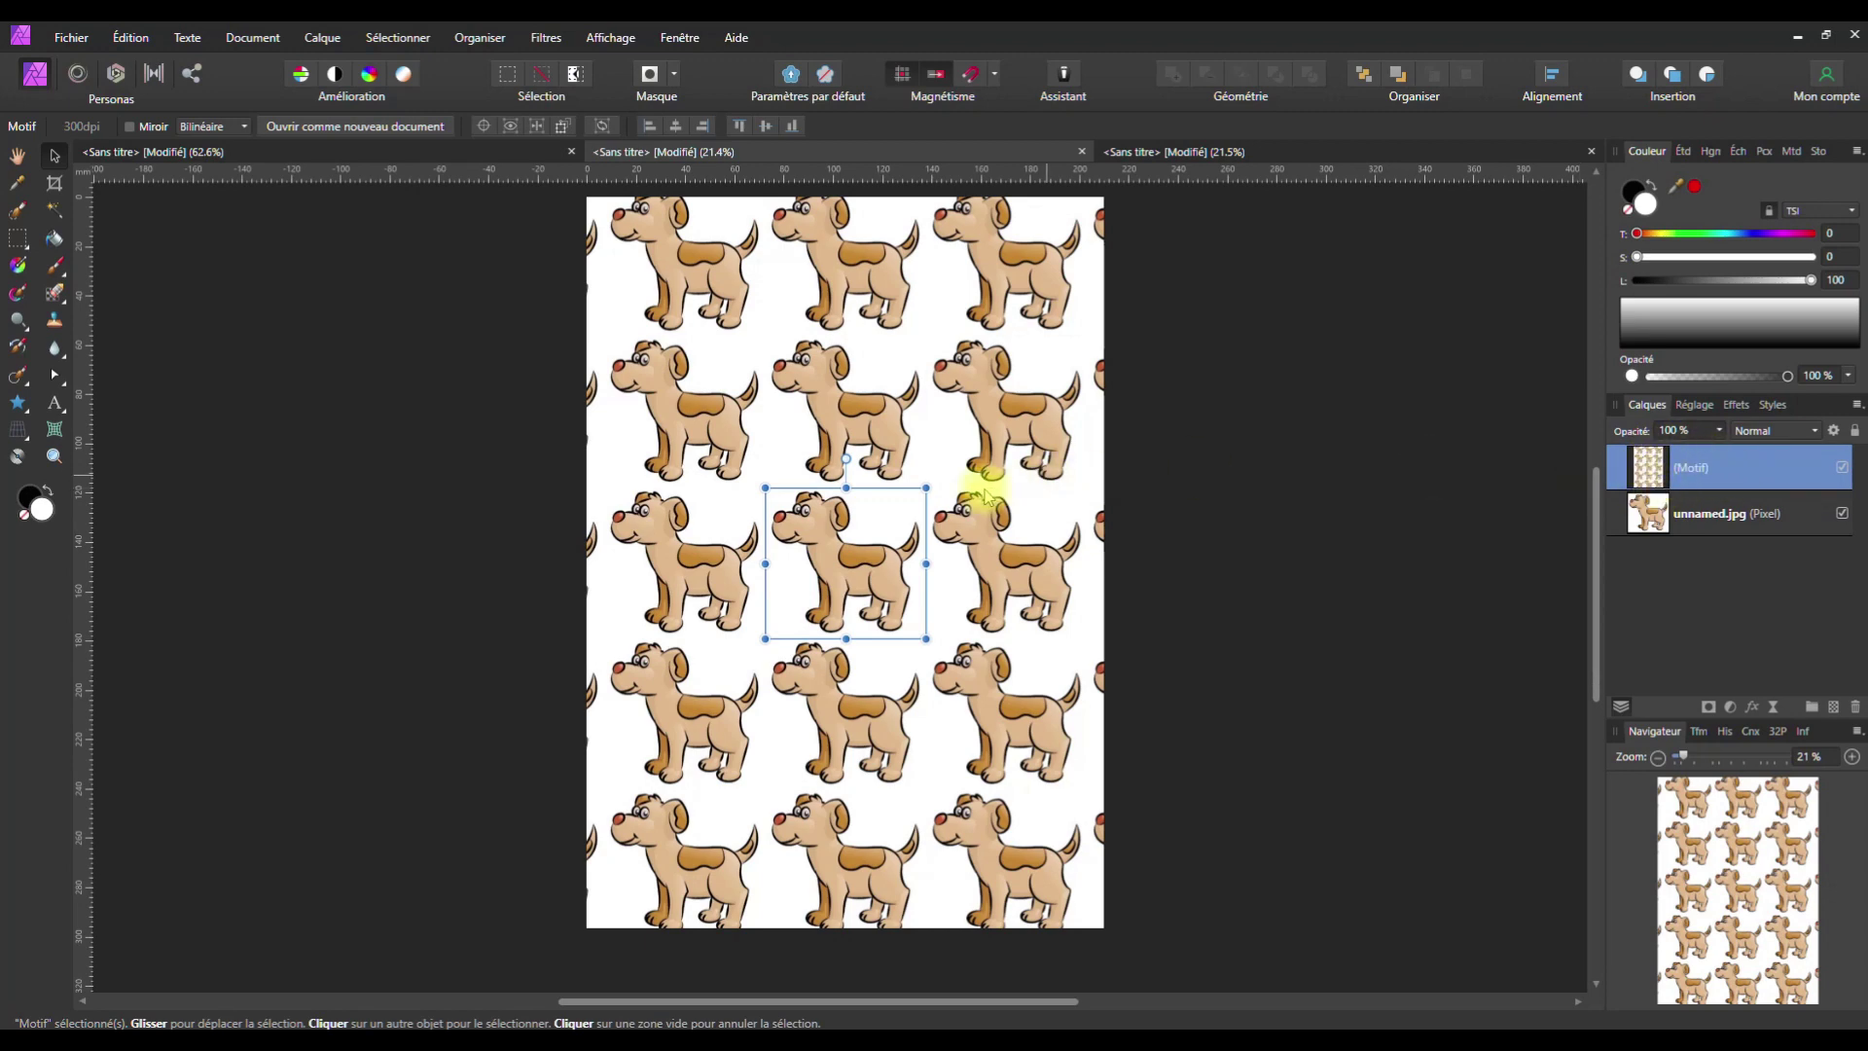
left_click_drag(926, 486, 813, 516)
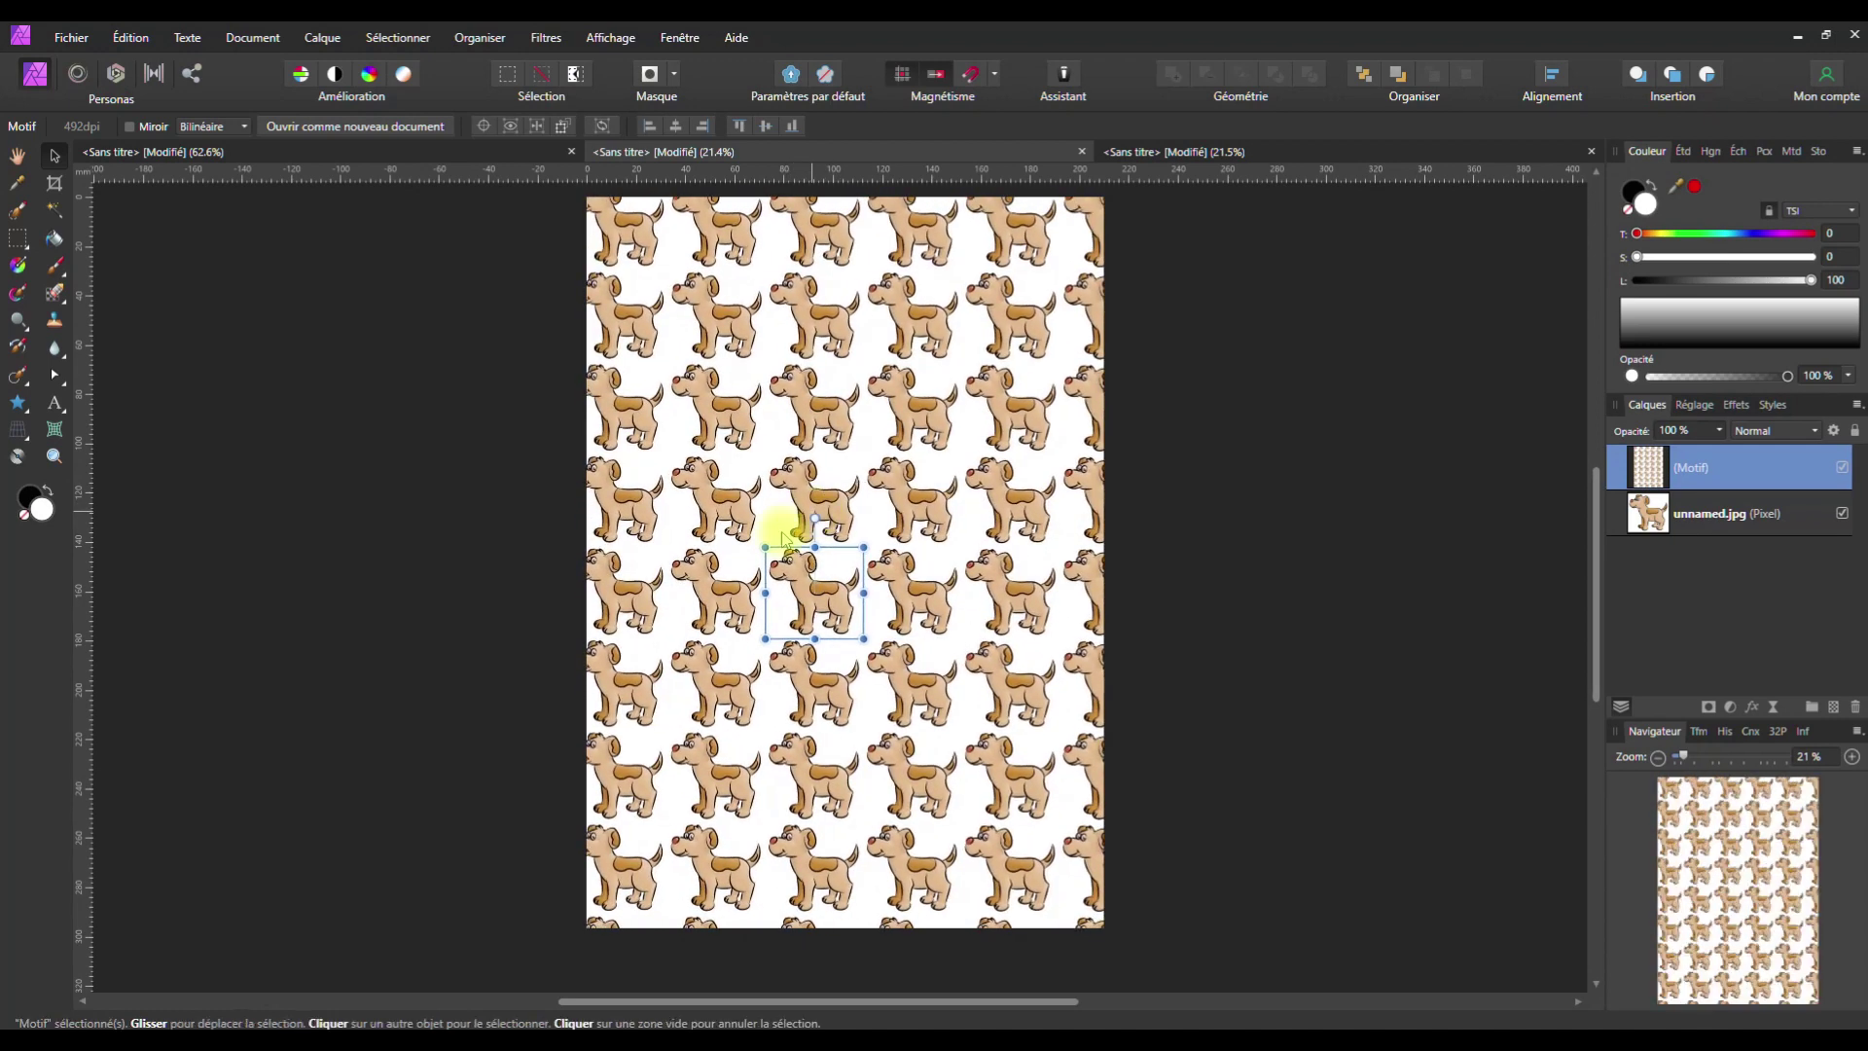
Set the active colour to the previously picked red
left_click(1693, 188)
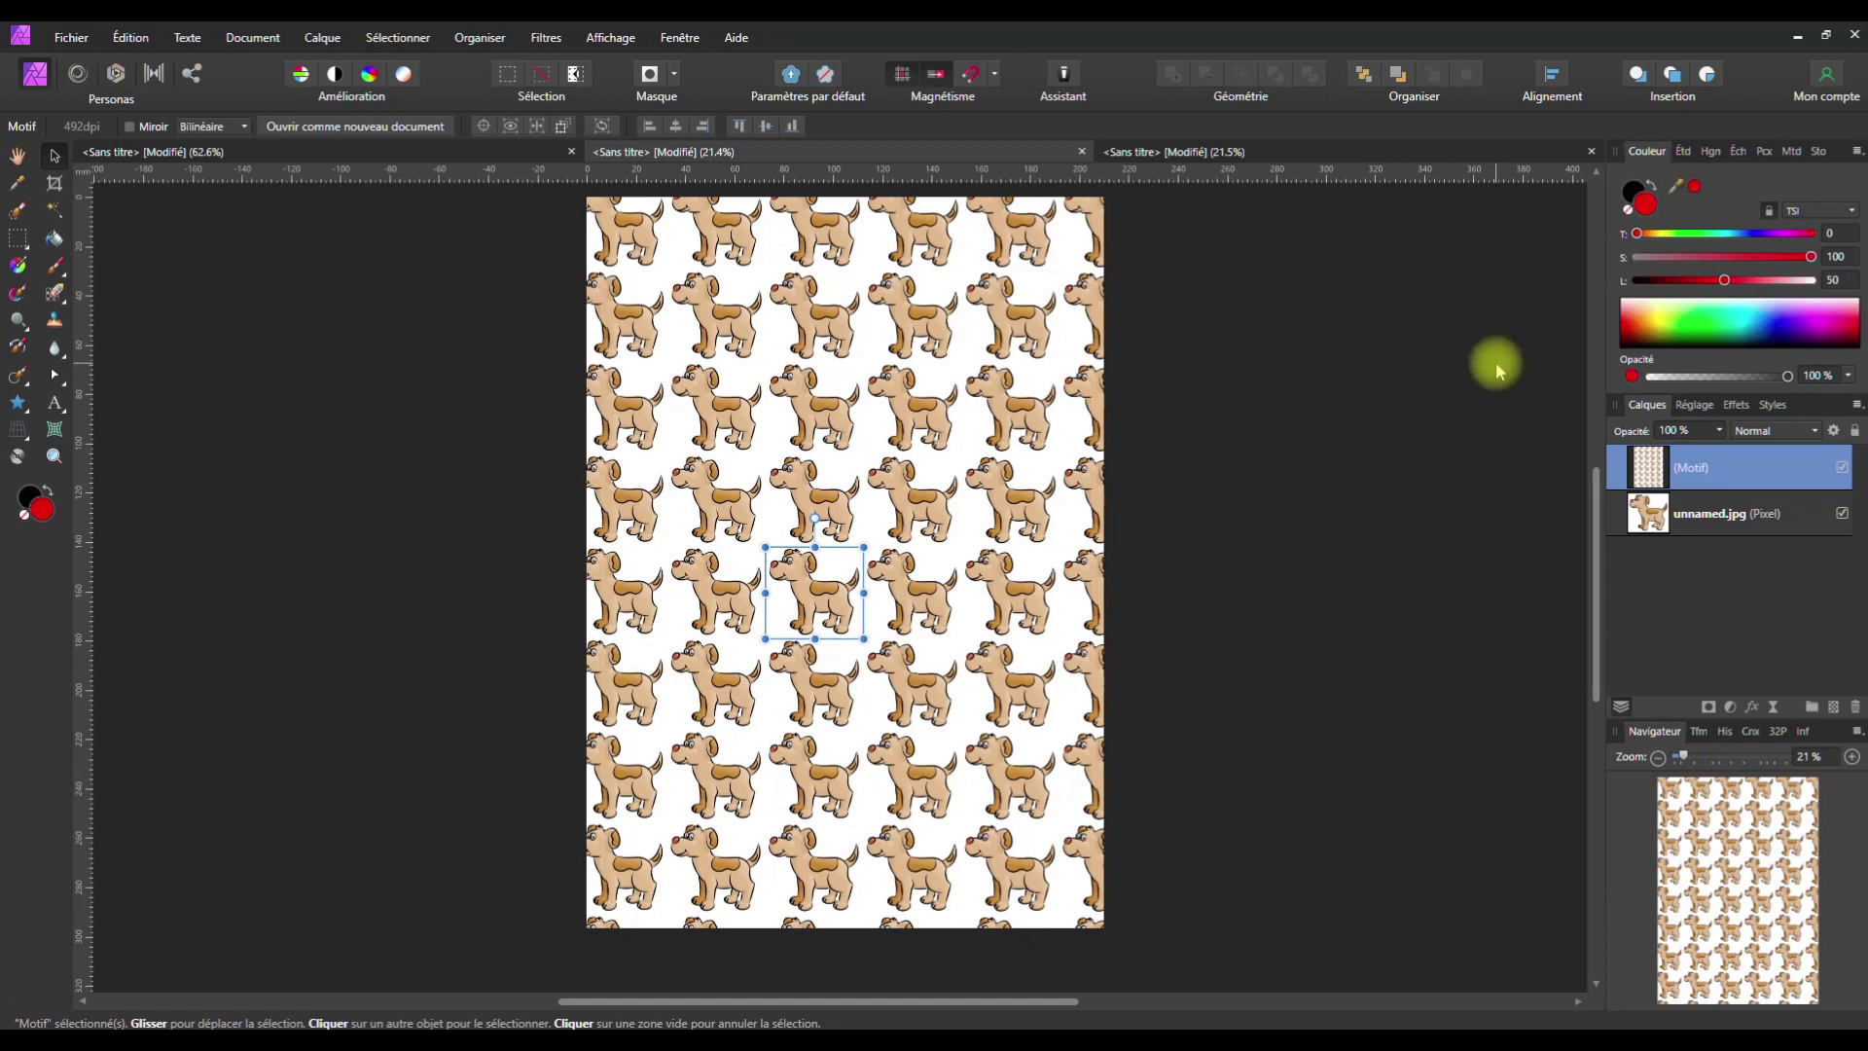